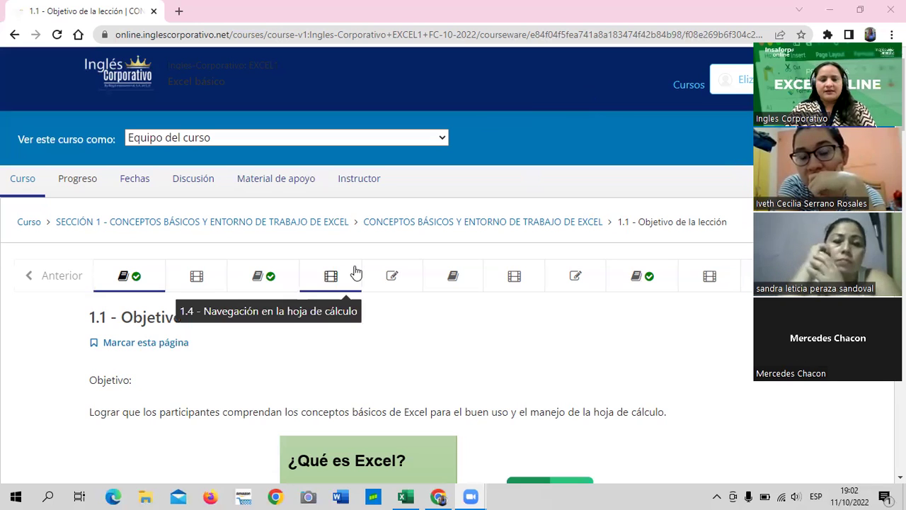
# Step: Return to the Excel básico course outline listing Sections 1–4
pyautogui.scroll(-2, 415, 386)
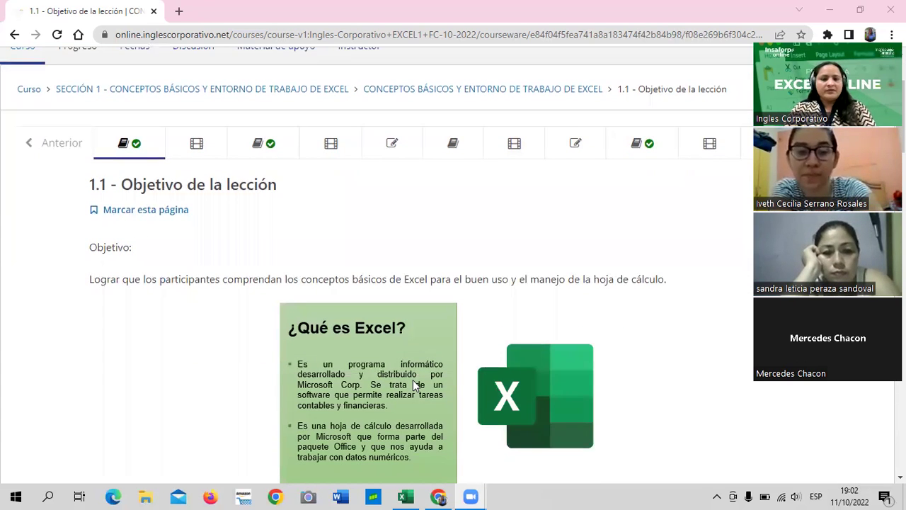
pyautogui.scroll(2, 407, 376)
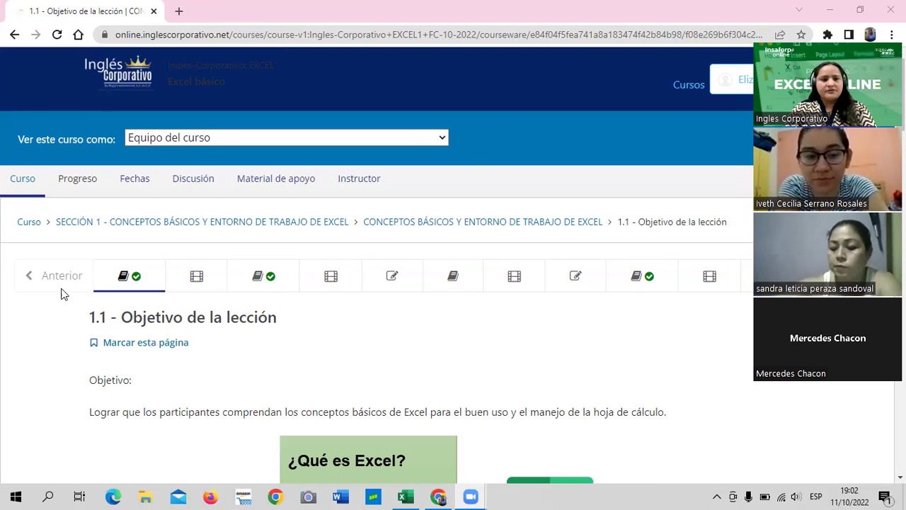
pyautogui.click(33, 225)
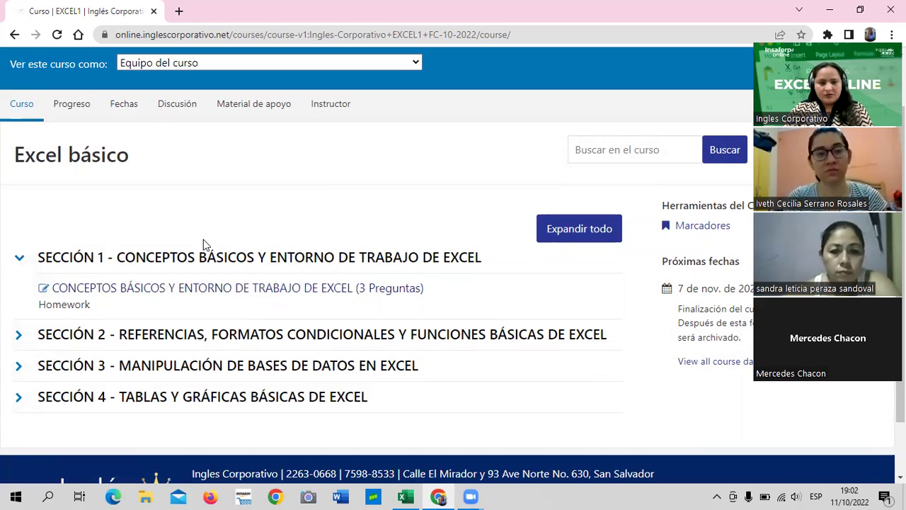
# Step: Open Sección 1's CONCEPTOS BÁSICOS Y ENTORNO DE TRABAJO DE EXCEL lesson at 1.1 Objetivo de la lección
pyautogui.click(240, 291)
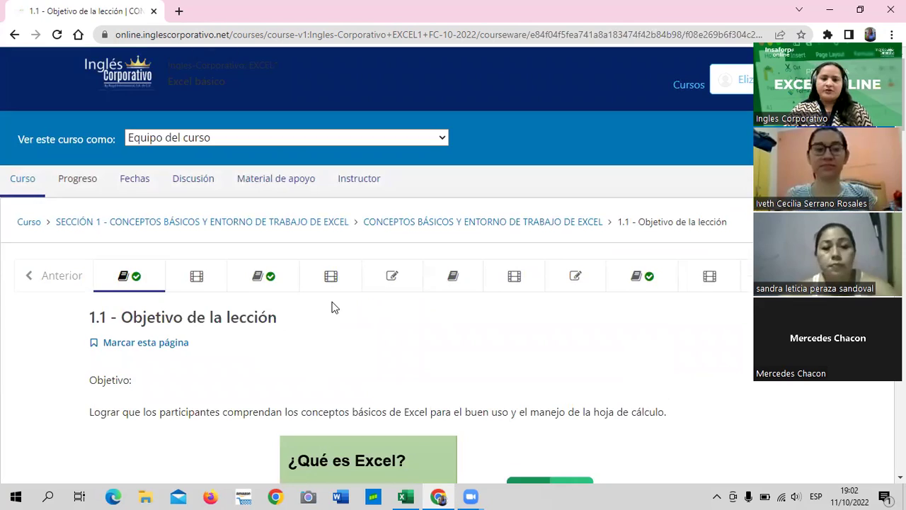
pyautogui.scroll(-3, 332, 303)
pyautogui.scroll(-2, 332, 303)
pyautogui.scroll(-4, 332, 303)
pyautogui.scroll(-3, 334, 303)
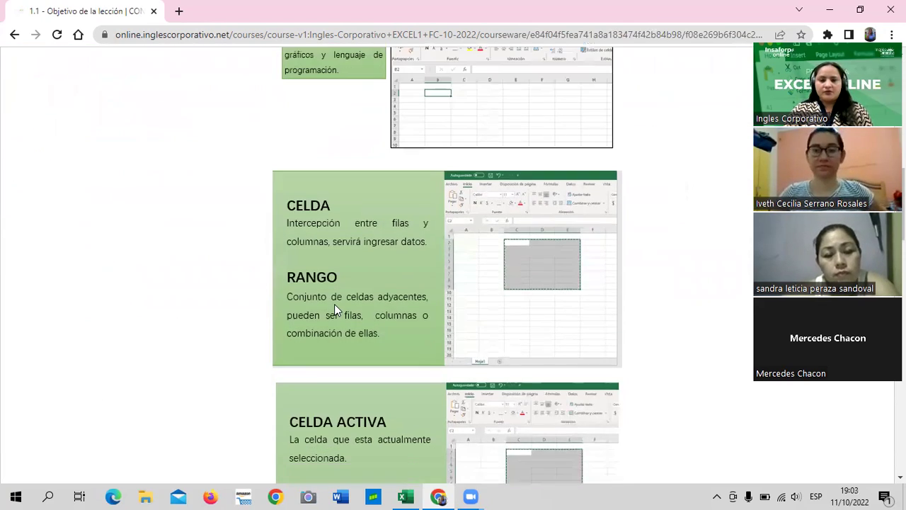
pyautogui.scroll(-2, 334, 303)
pyautogui.scroll(-2, 334, 304)
pyautogui.scroll(-4, 335, 305)
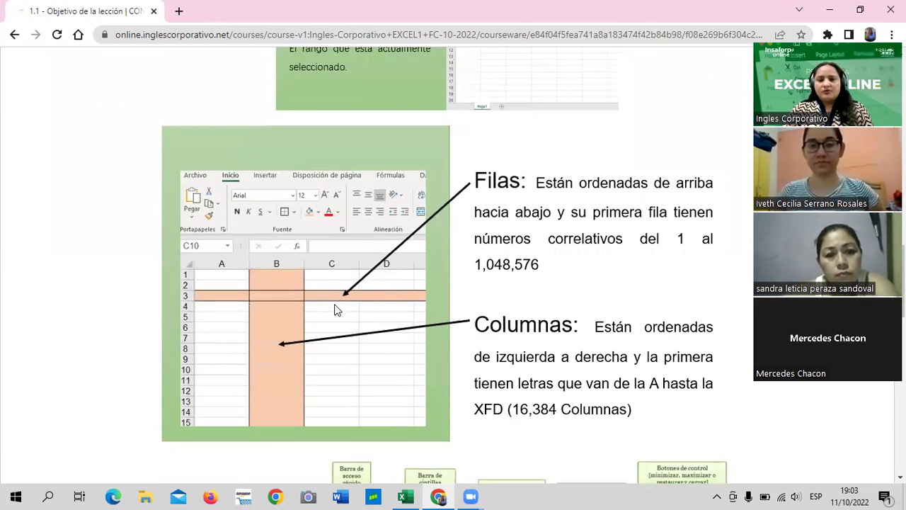
pyautogui.scroll(-1, 337, 310)
pyautogui.scroll(-1, 336, 310)
pyautogui.scroll(-4, 336, 310)
pyautogui.scroll(-4, 336, 310)
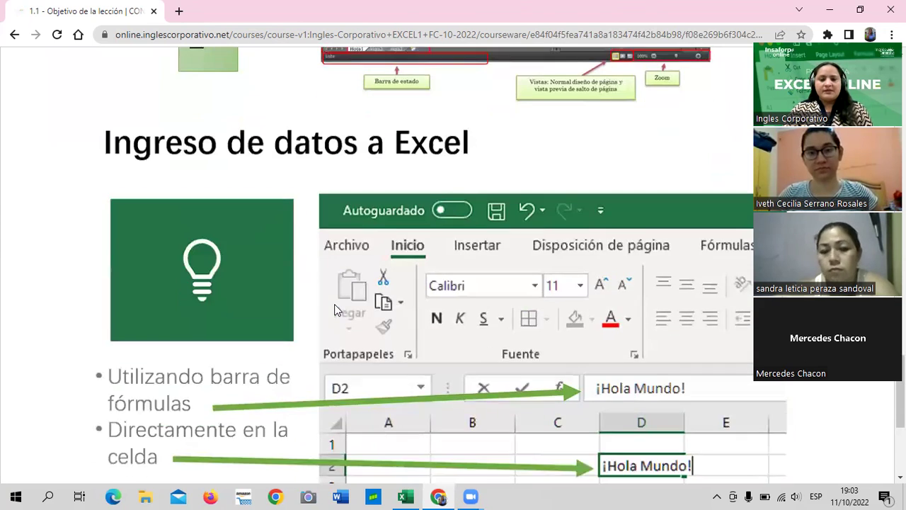
pyautogui.scroll(-1, 336, 312)
pyautogui.scroll(-1, 334, 305)
pyautogui.scroll(-2, 336, 311)
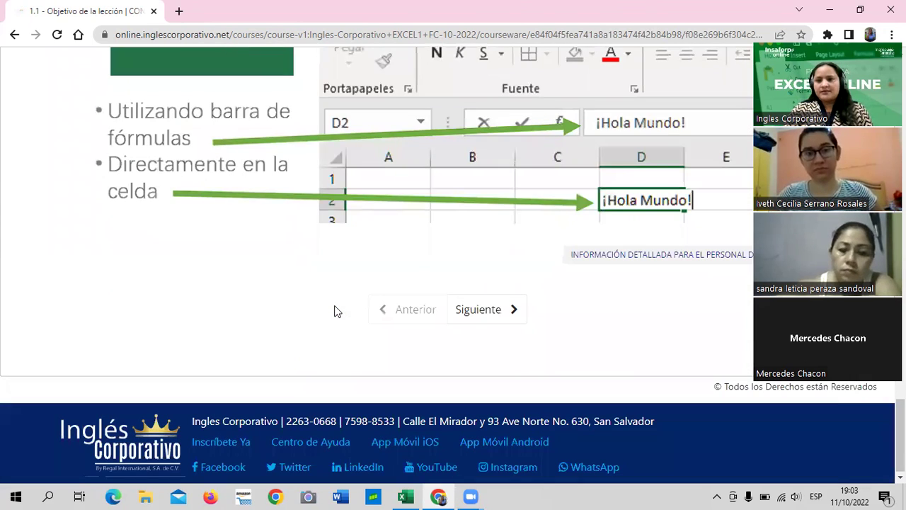
pyautogui.scroll(5, 335, 311)
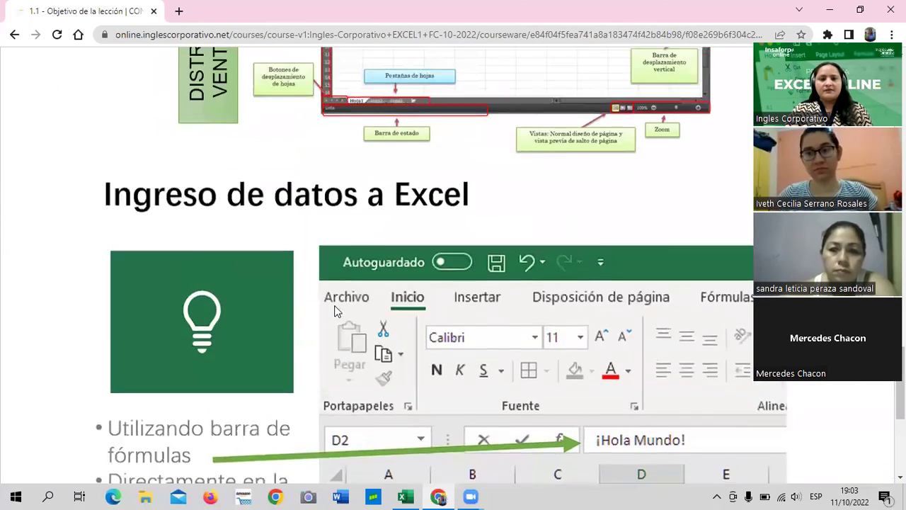
pyautogui.scroll(8, 335, 312)
pyautogui.scroll(3, 336, 312)
pyautogui.scroll(6, 336, 311)
pyautogui.scroll(1, 335, 306)
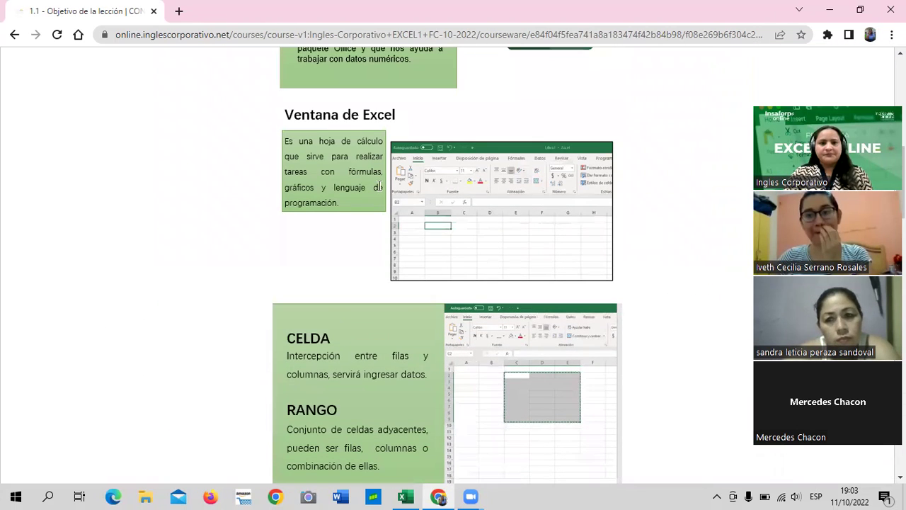
pyautogui.scroll(5, 398, 190)
pyautogui.scroll(-2, 398, 189)
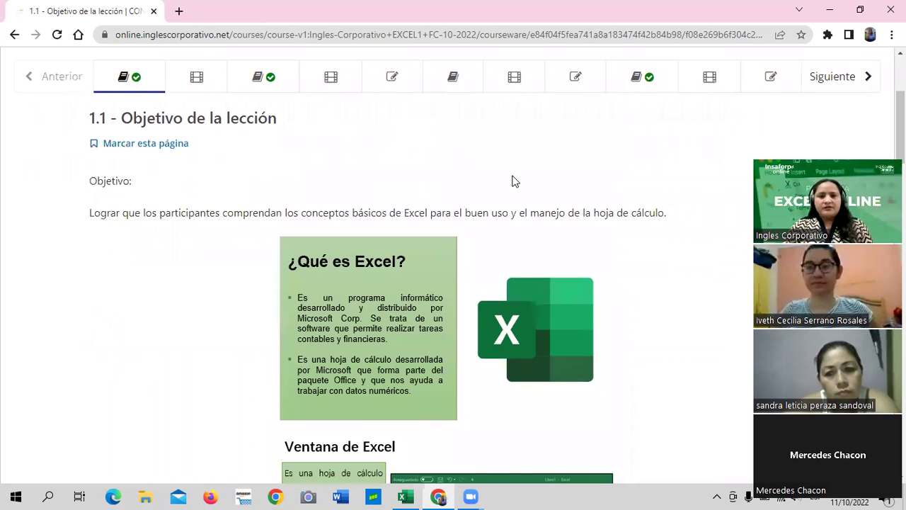
pyautogui.scroll(1, 562, 207)
pyautogui.scroll(-1, 588, 204)
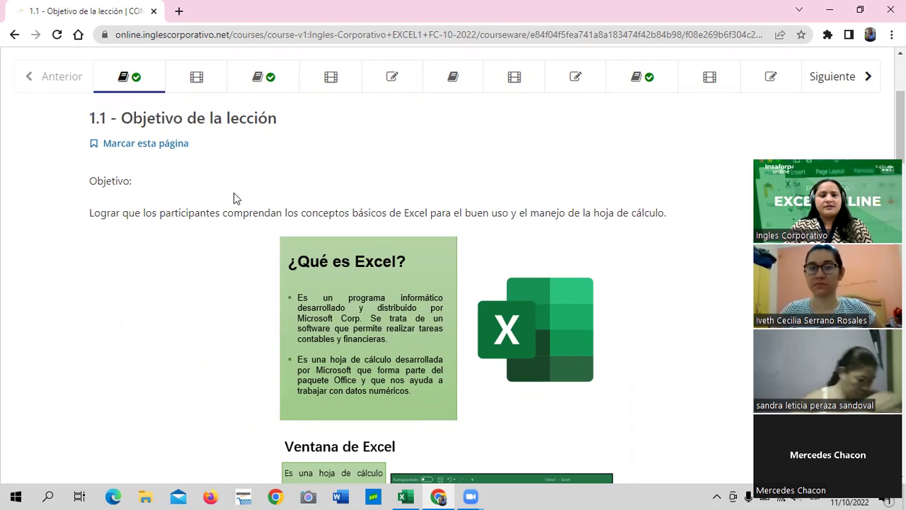
pyautogui.scroll(1, 592, 136)
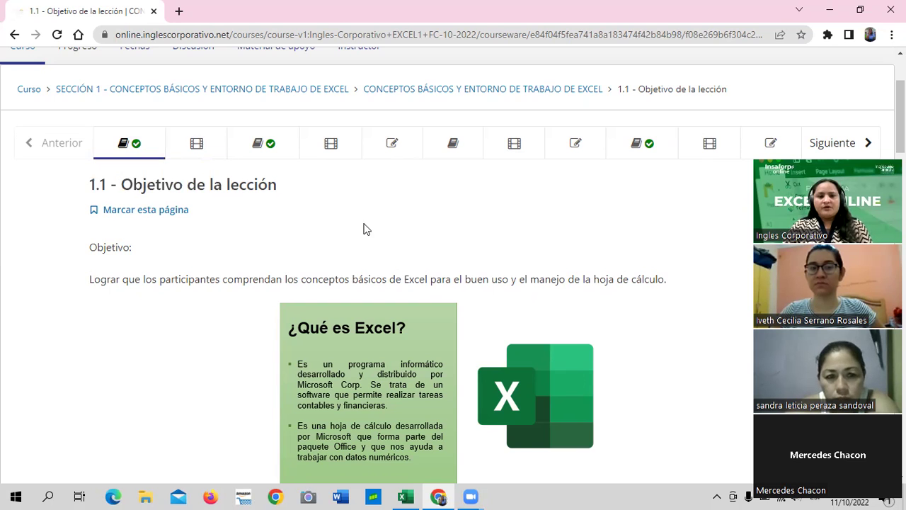
pyautogui.scroll(-2, 371, 226)
pyautogui.scroll(3, 361, 245)
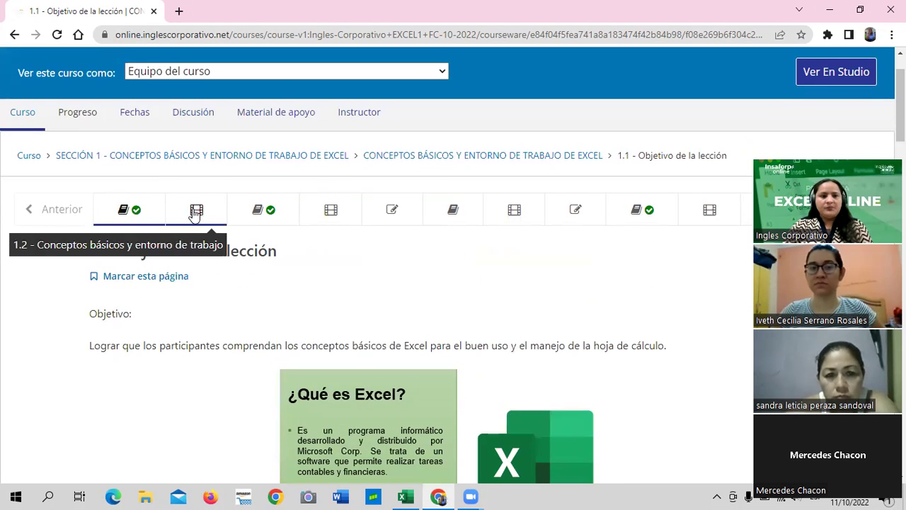
# Step: Open lesson 1.2 and scroll down to its video and Section 1 activity-template link
pyautogui.click(216, 212)
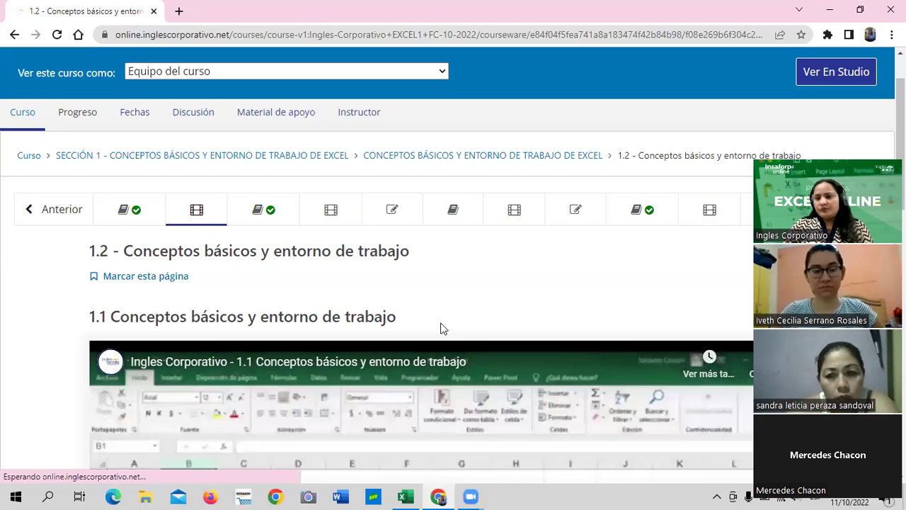
pyautogui.scroll(-3, 433, 326)
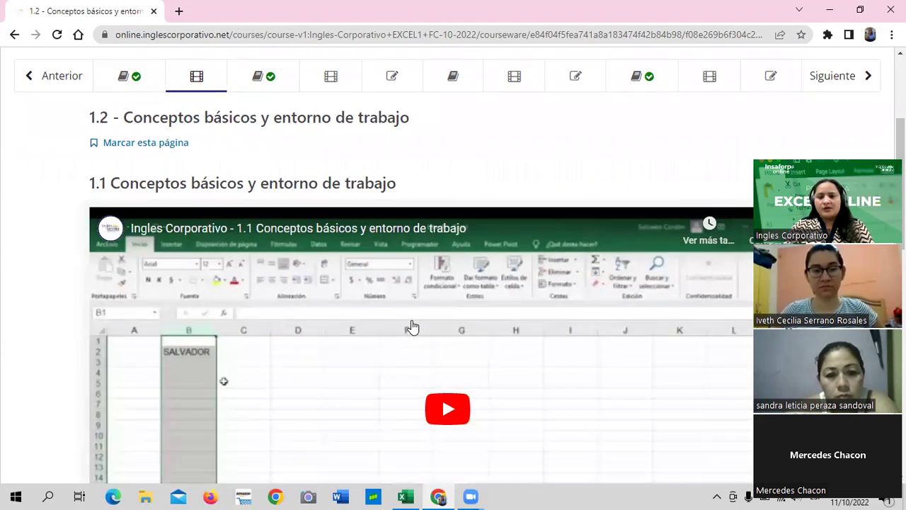
pyautogui.scroll(-3, 413, 326)
pyautogui.scroll(-4, 394, 326)
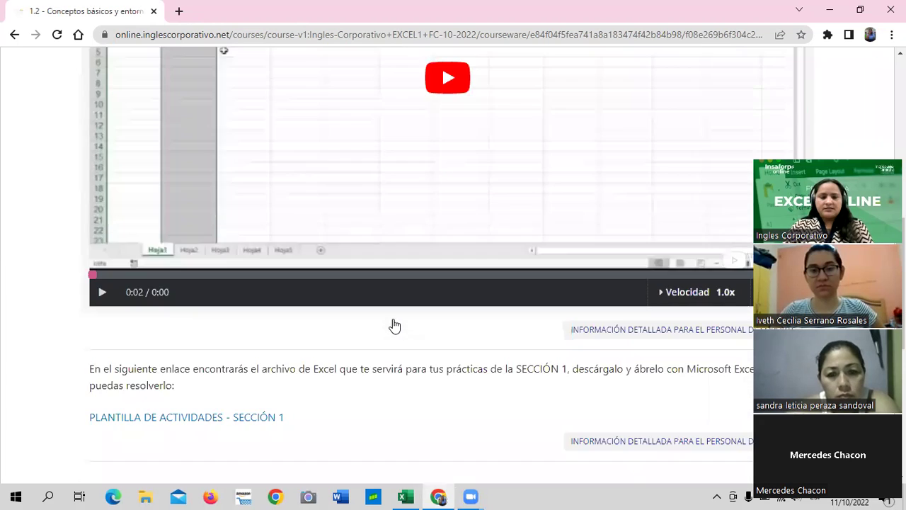
pyautogui.scroll(3, 394, 325)
pyautogui.scroll(5, 395, 325)
pyautogui.scroll(3, 394, 326)
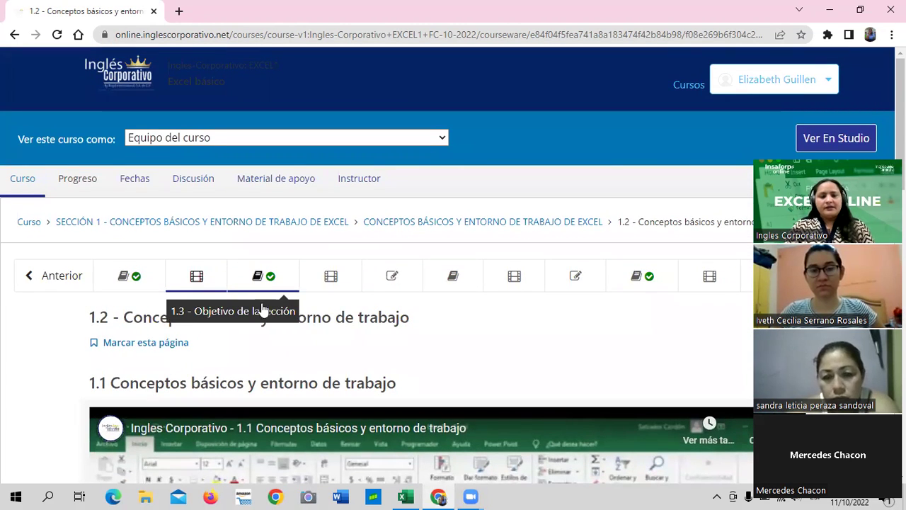
pyautogui.scroll(-4, 285, 333)
pyautogui.scroll(-3, 287, 329)
pyautogui.scroll(-2, 289, 324)
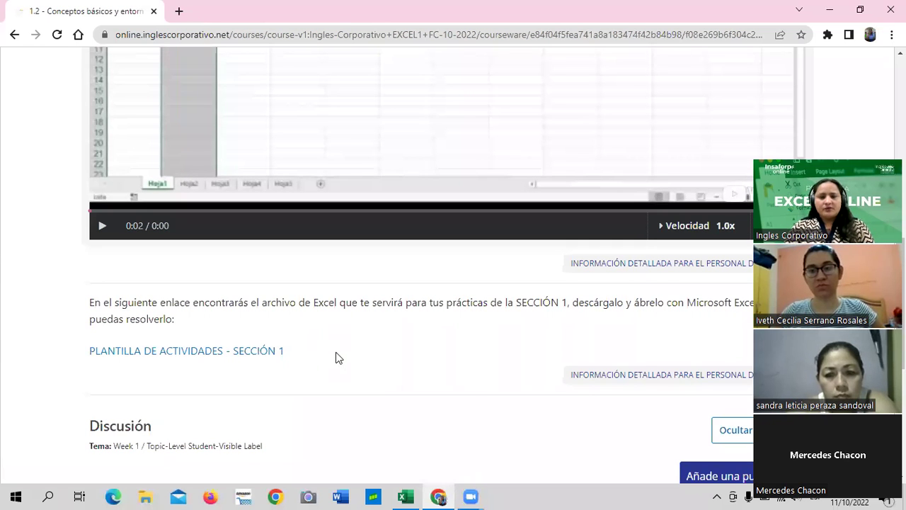
pyautogui.scroll(2, 336, 358)
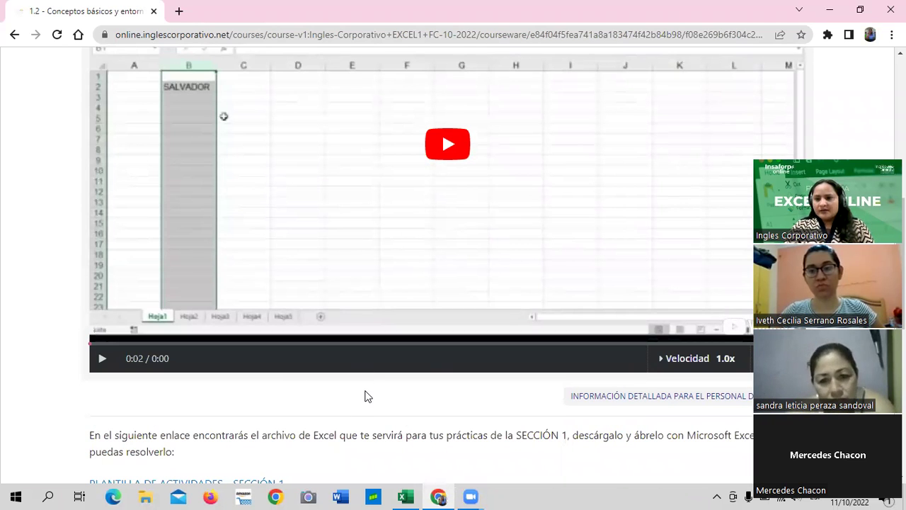
pyautogui.scroll(2, 427, 370)
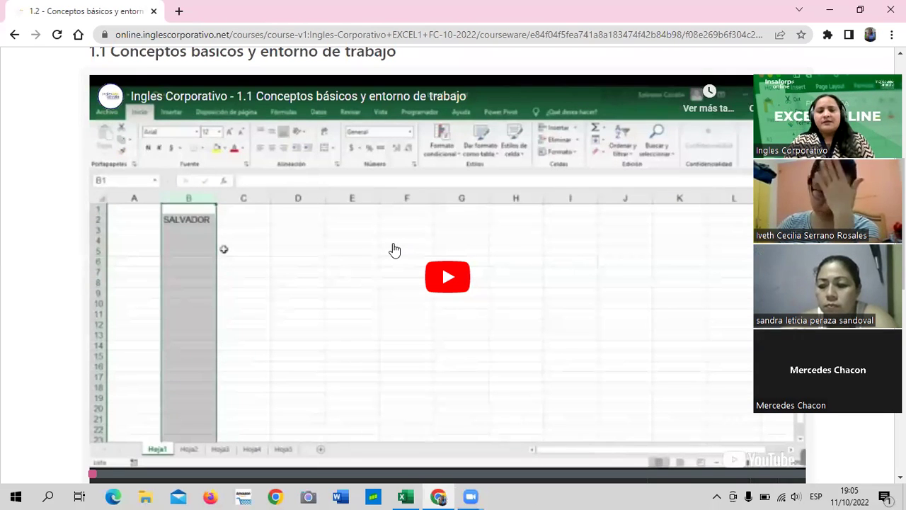
# Step: Scroll lesson 1.2 back up to the course tabs and breadcrumb, leaving its Excel video unplayed
pyautogui.moveTo(470, 496)
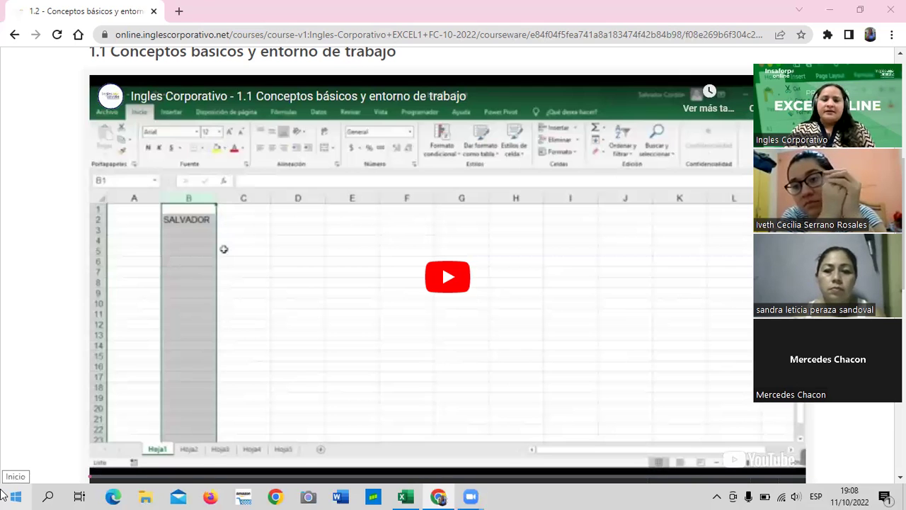
pyautogui.moveTo(430, 494)
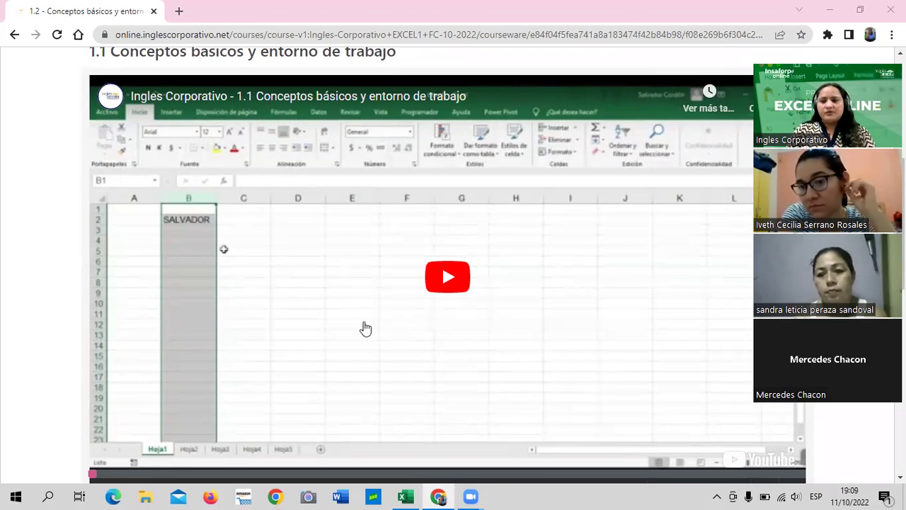
pyautogui.scroll(1, 365, 328)
pyautogui.scroll(1, 387, 323)
pyautogui.scroll(2, 599, 271)
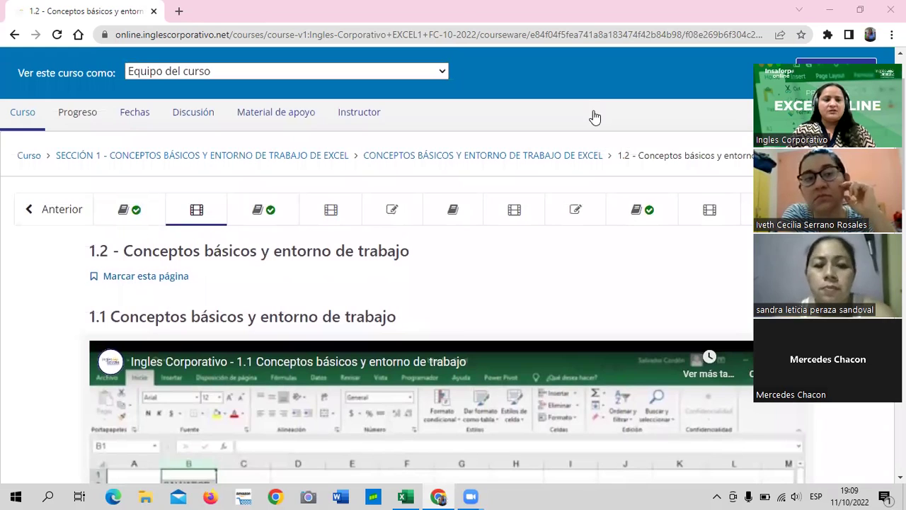
# Step: Switch to lesson 1.1 Objetivo de la lección and scroll through its '¿Qué es Excel?' content
pyautogui.click(151, 211)
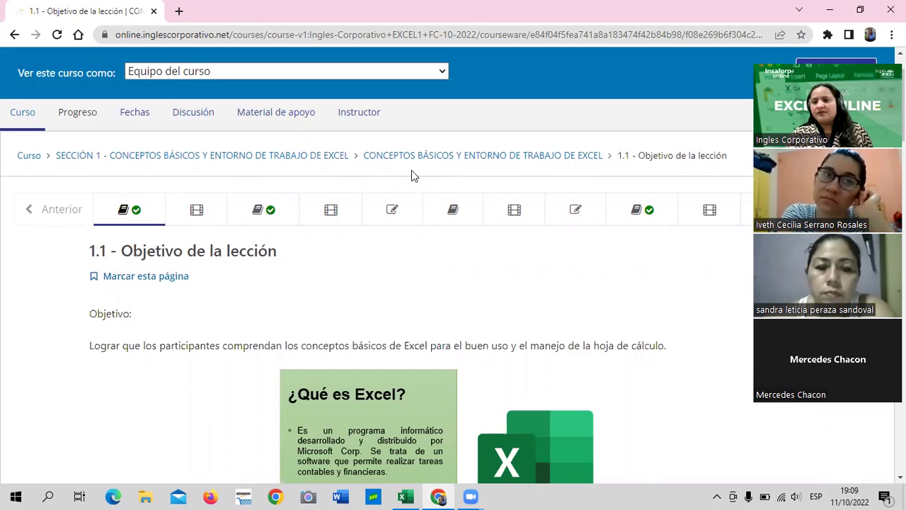
pyautogui.click(453, 157)
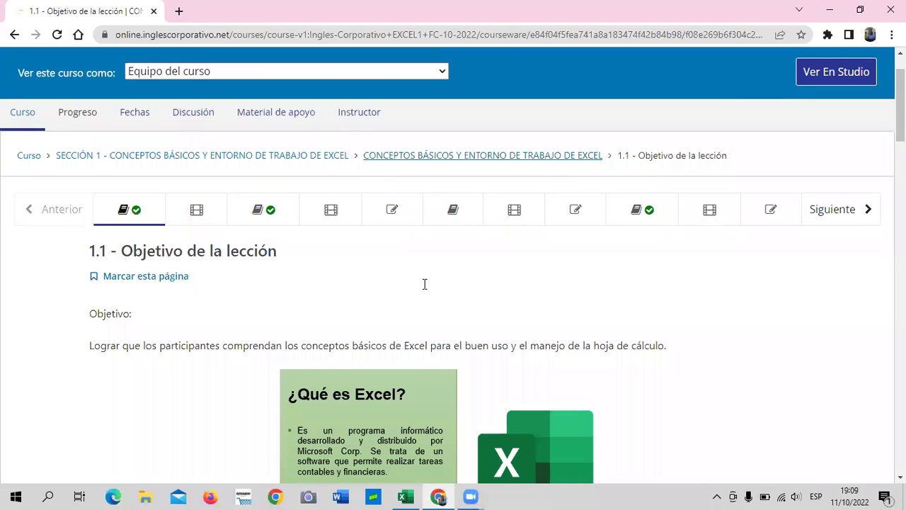
pyautogui.scroll(-4, 424, 284)
pyautogui.scroll(-4, 404, 283)
pyautogui.scroll(-2, 385, 299)
pyautogui.scroll(3, 388, 306)
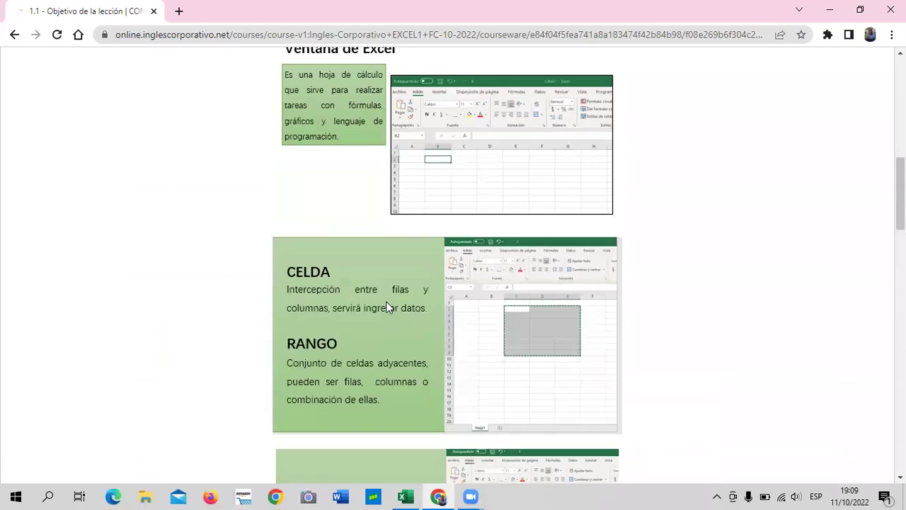
pyautogui.scroll(4, 382, 297)
pyautogui.scroll(4, 378, 293)
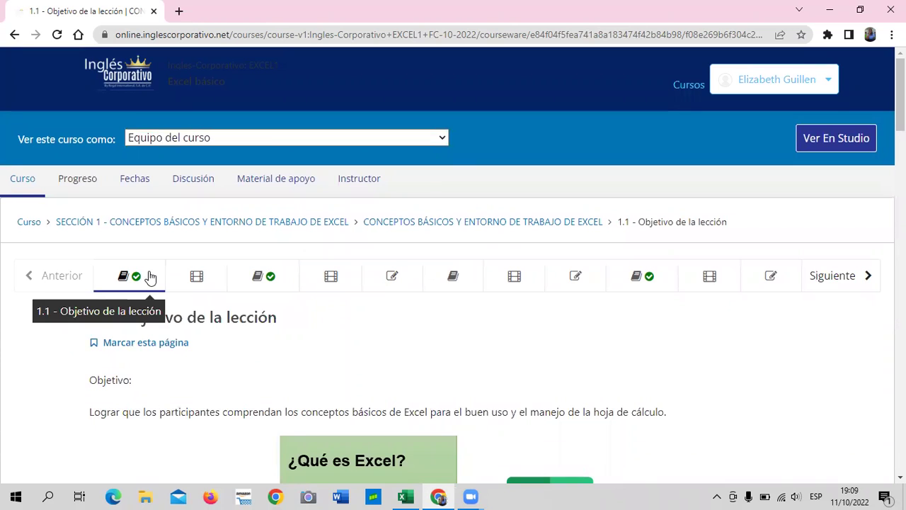
# Step: Return to the course outline and expand Secciones 2, 3 and 4 to list their homework and exams
pyautogui.click(28, 224)
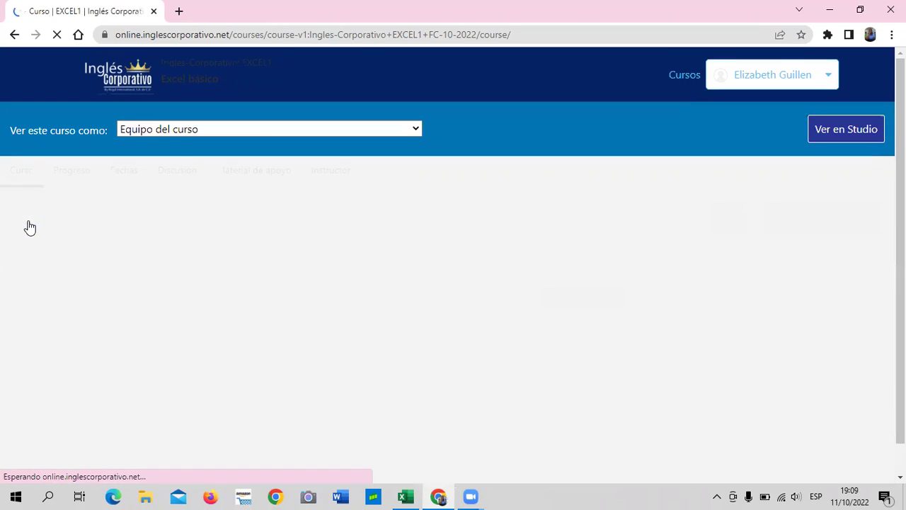
pyautogui.scroll(-3, 82, 268)
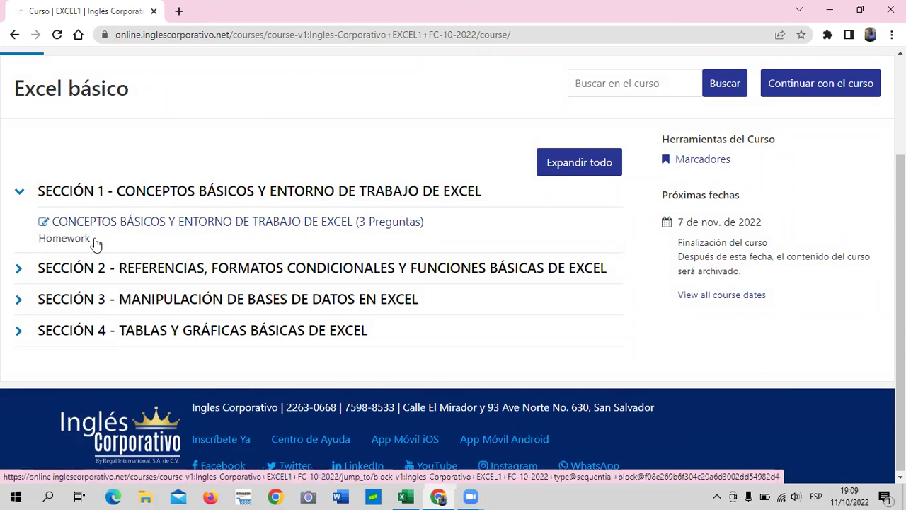
pyautogui.click(78, 270)
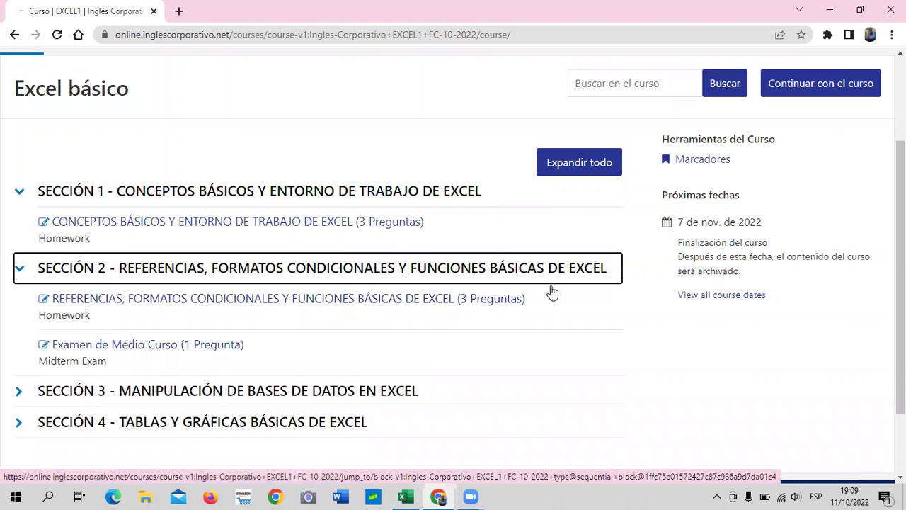
pyautogui.scroll(-2, 451, 315)
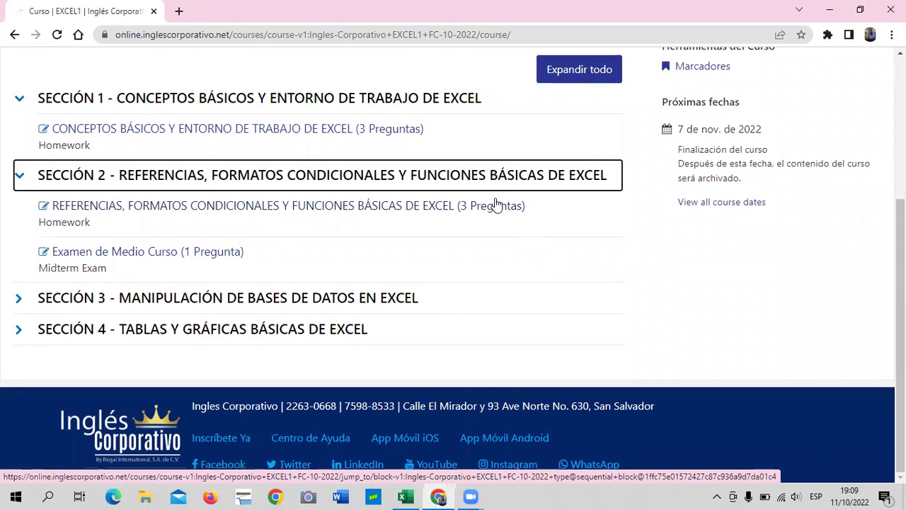
pyautogui.click(95, 297)
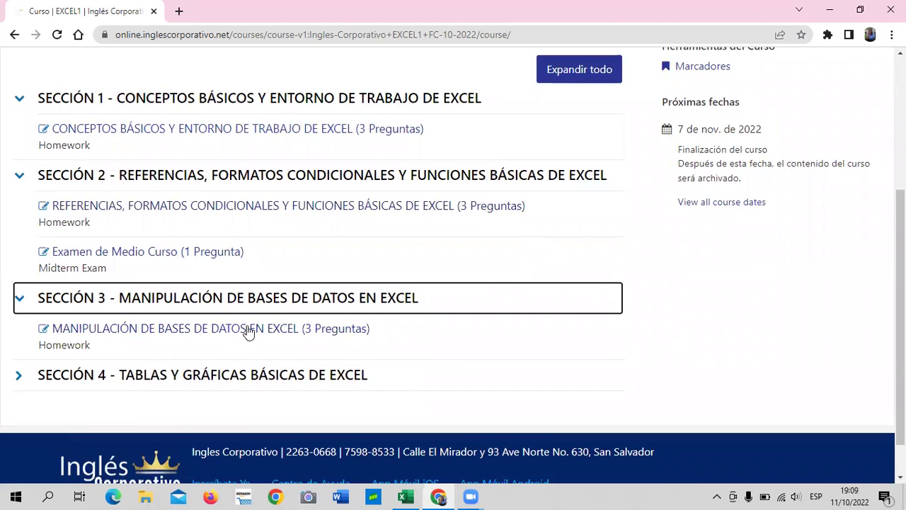
pyautogui.scroll(-1, 234, 319)
pyautogui.click(118, 332)
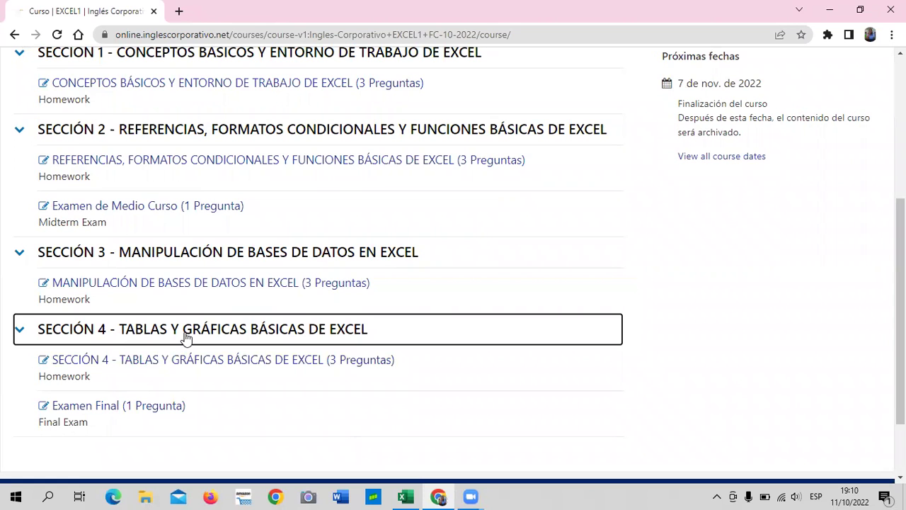
pyautogui.scroll(3, 186, 338)
# Step: Open Sección 1's homework unit and switch to the 1.5 Laboratorio quiz worth 33.0 points
pyautogui.click(211, 283)
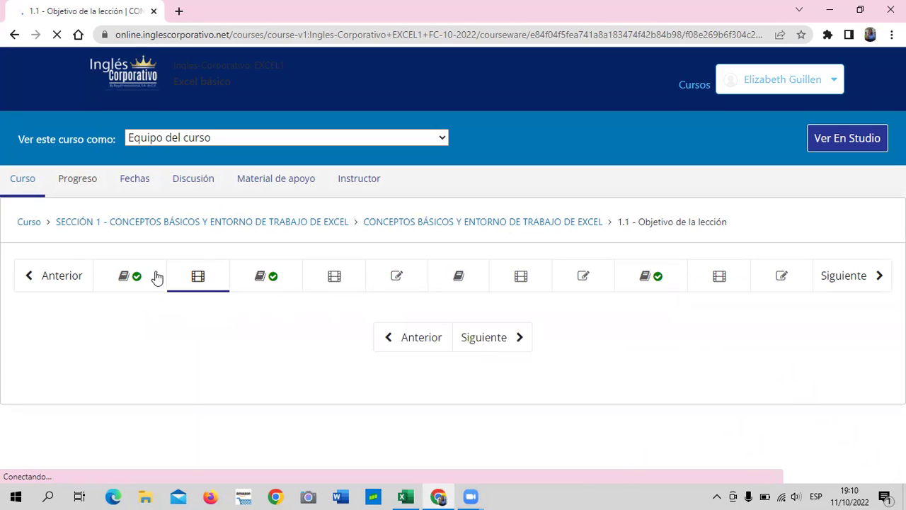
pyautogui.scroll(-2, 390, 263)
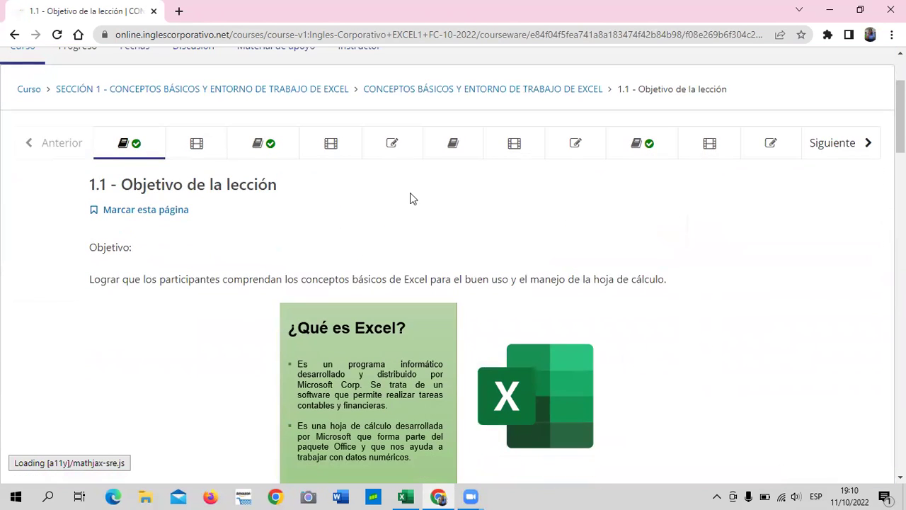
pyautogui.click(408, 148)
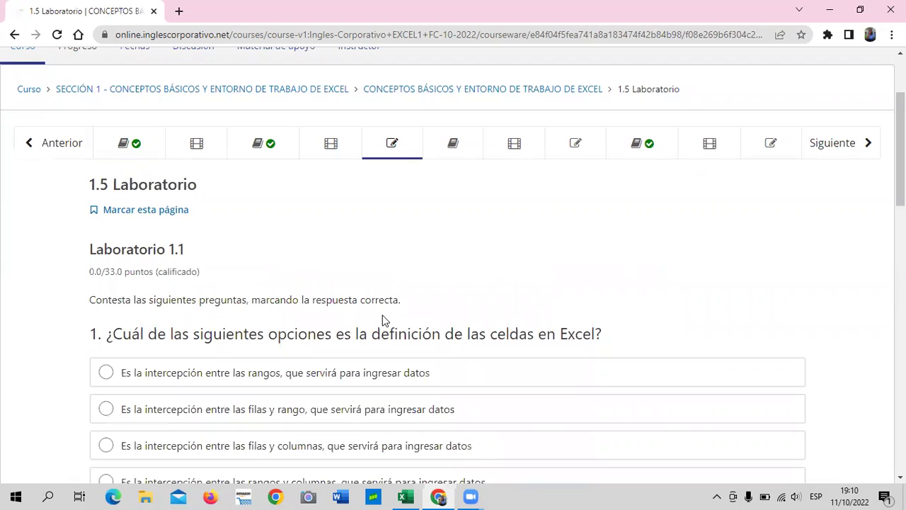
pyautogui.scroll(-3, 382, 320)
pyautogui.scroll(-3, 381, 319)
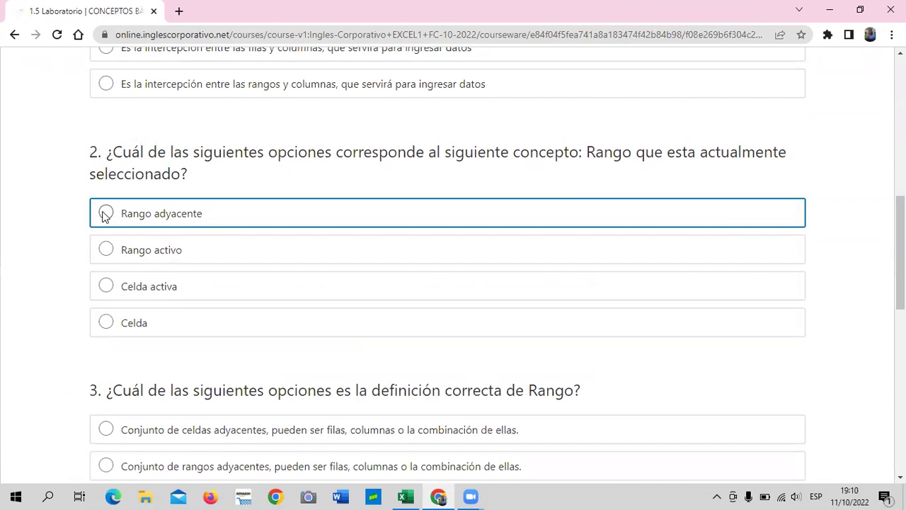
pyautogui.scroll(-3, 191, 318)
pyautogui.scroll(-2, 237, 344)
pyautogui.scroll(-2, 177, 360)
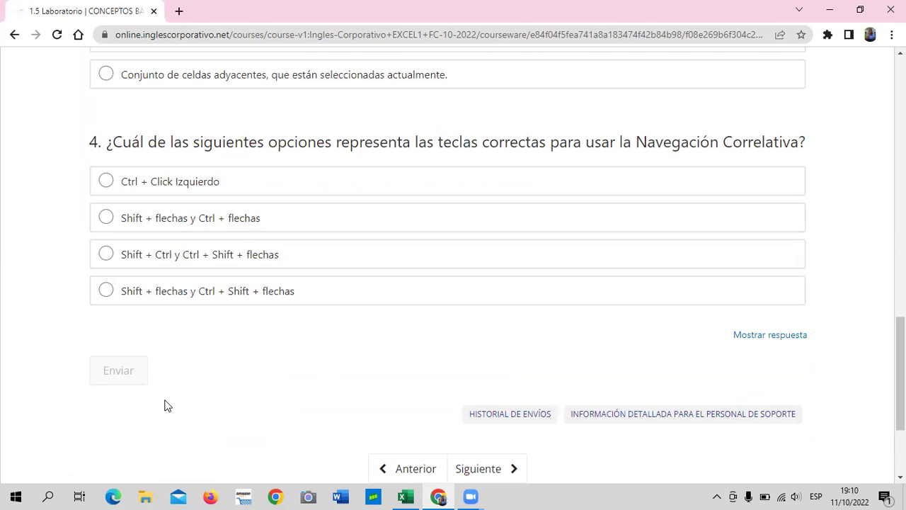
pyautogui.scroll(2, 164, 405)
pyautogui.scroll(3, 165, 405)
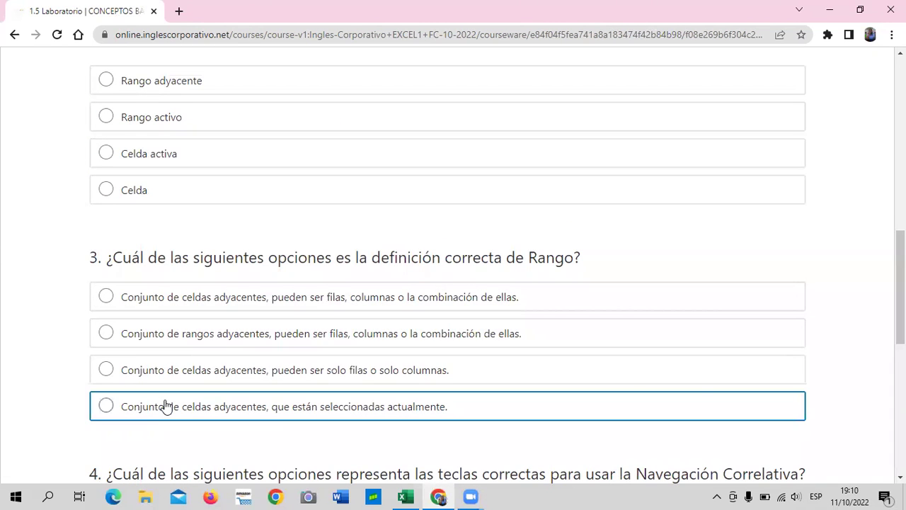
pyautogui.scroll(2, 358, 279)
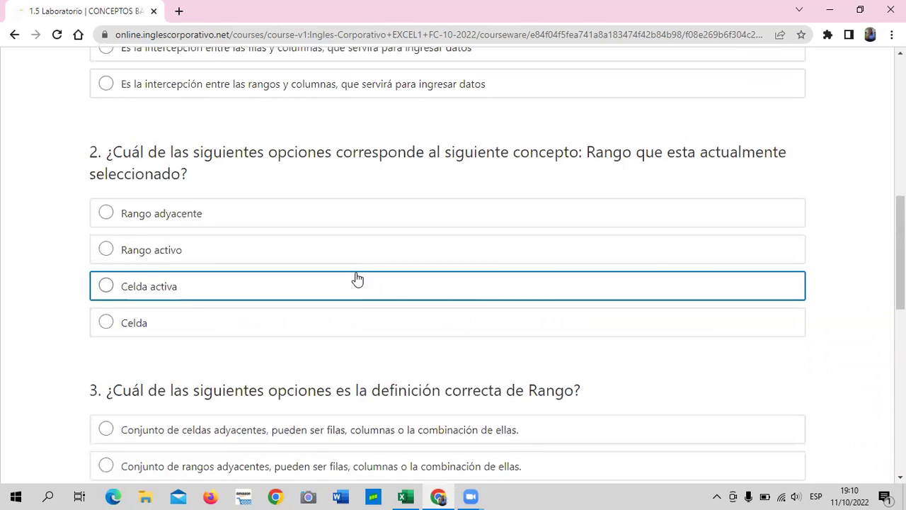
pyautogui.scroll(2, 359, 269)
pyautogui.scroll(3, 360, 269)
pyautogui.scroll(3, 360, 269)
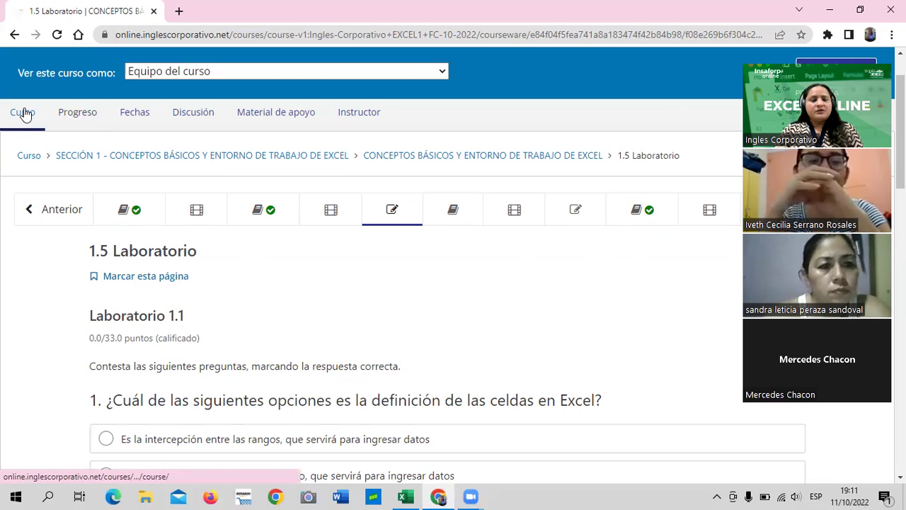
pyautogui.click(84, 116)
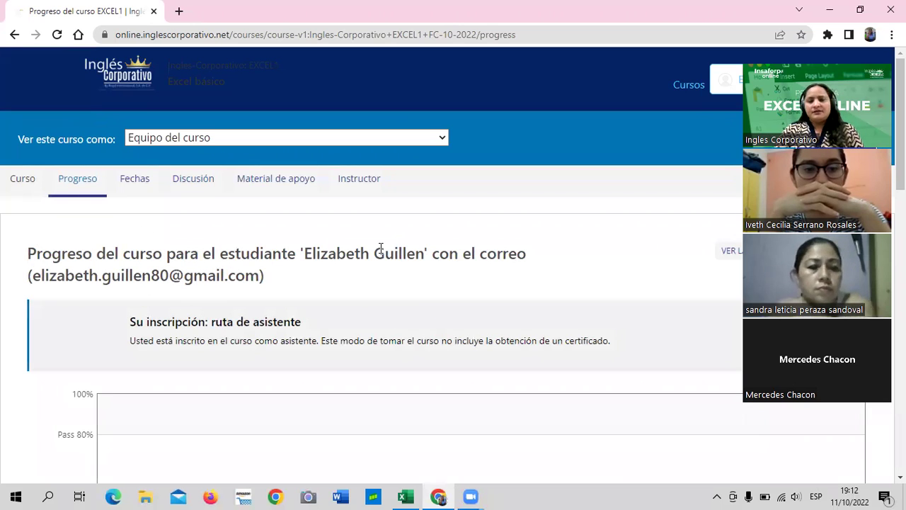
pyautogui.scroll(-1, 269, 284)
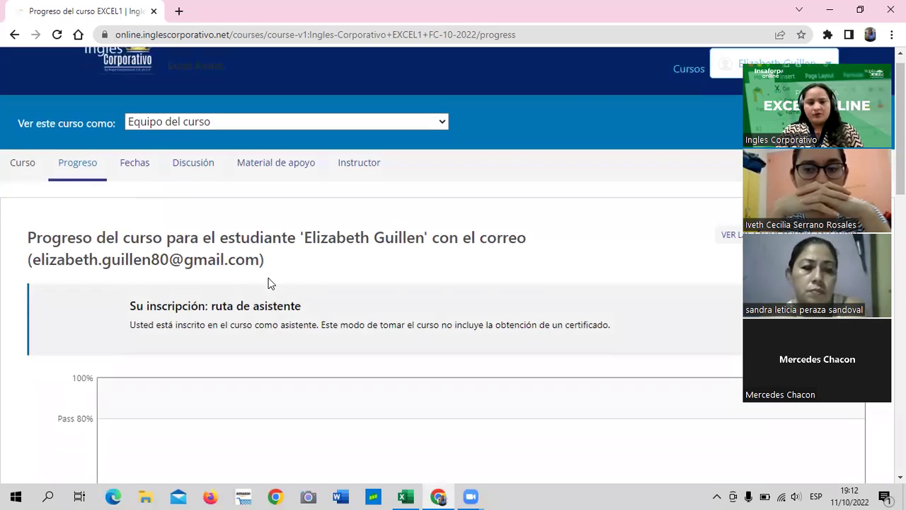
pyautogui.scroll(-1, 269, 283)
pyautogui.scroll(-3, 268, 277)
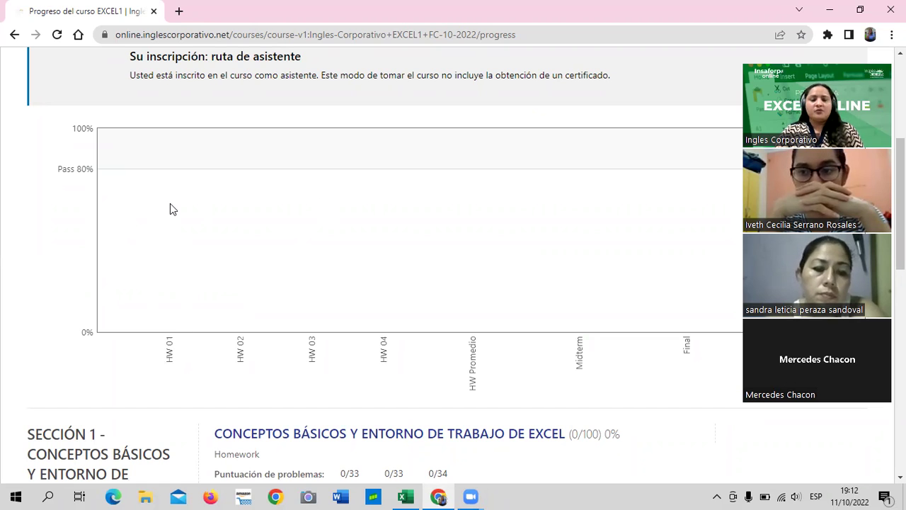
pyautogui.scroll(-2, 180, 250)
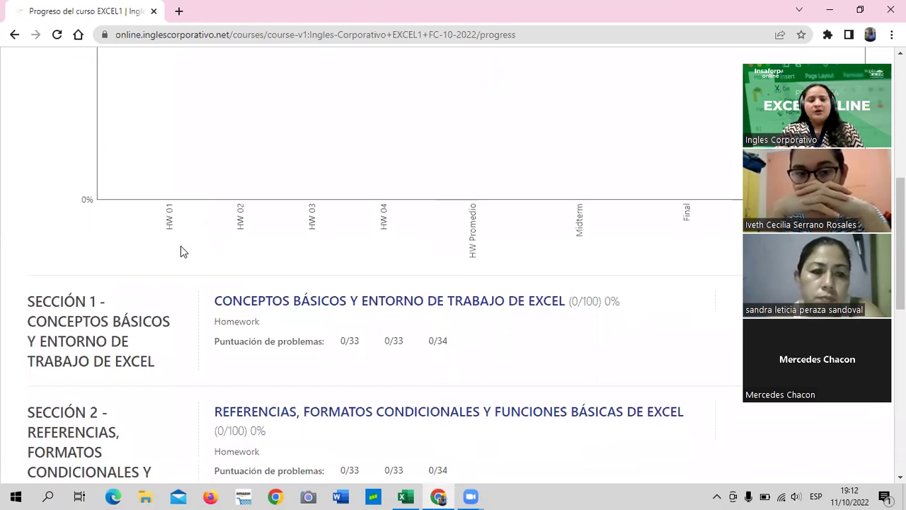
pyautogui.scroll(-2, 369, 337)
pyautogui.scroll(-3, 369, 337)
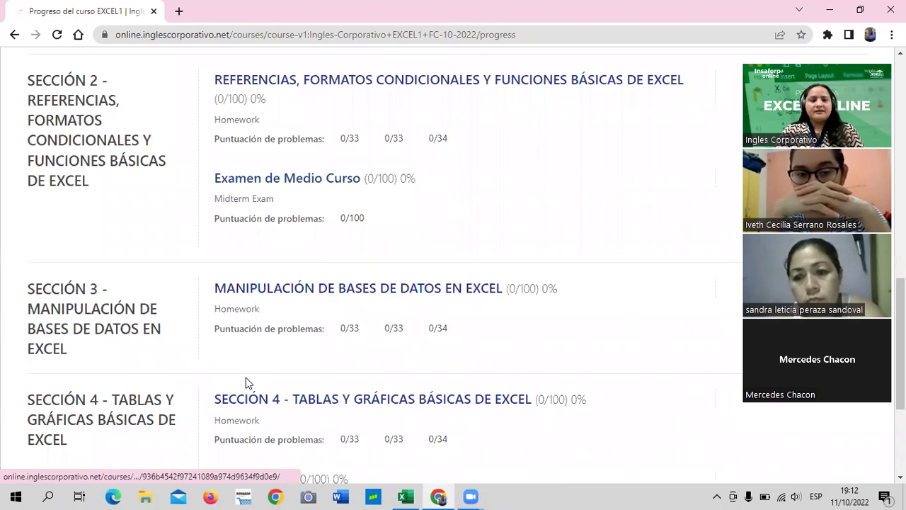
pyautogui.scroll(4, 379, 363)
pyautogui.scroll(2, 380, 363)
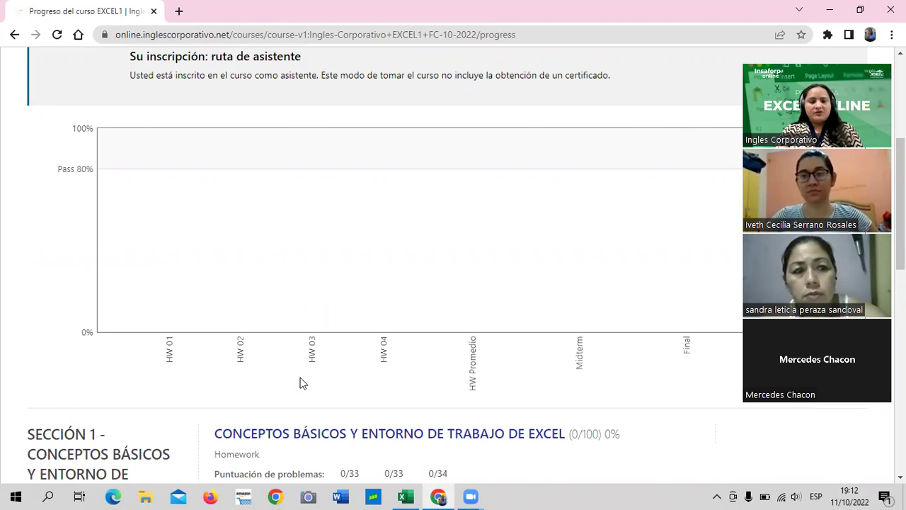
pyautogui.scroll(-2, 301, 383)
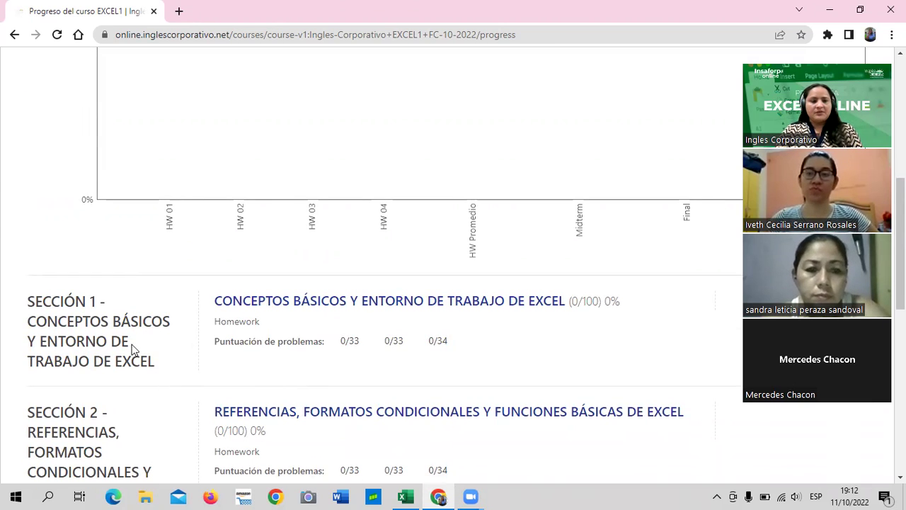
pyautogui.scroll(1, 168, 250)
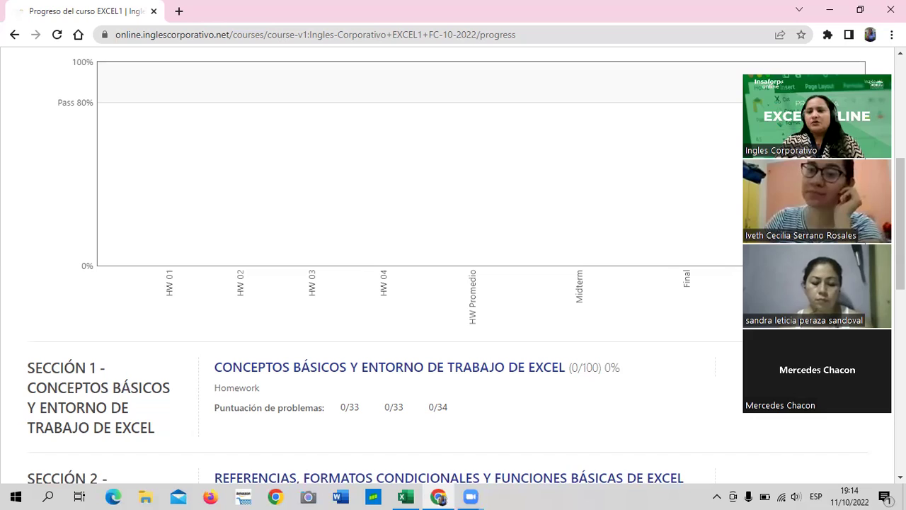
# Step: Hide the floating Zoom panel and scroll the progress chart to show its 0% Total column
pyautogui.click(747, 82)
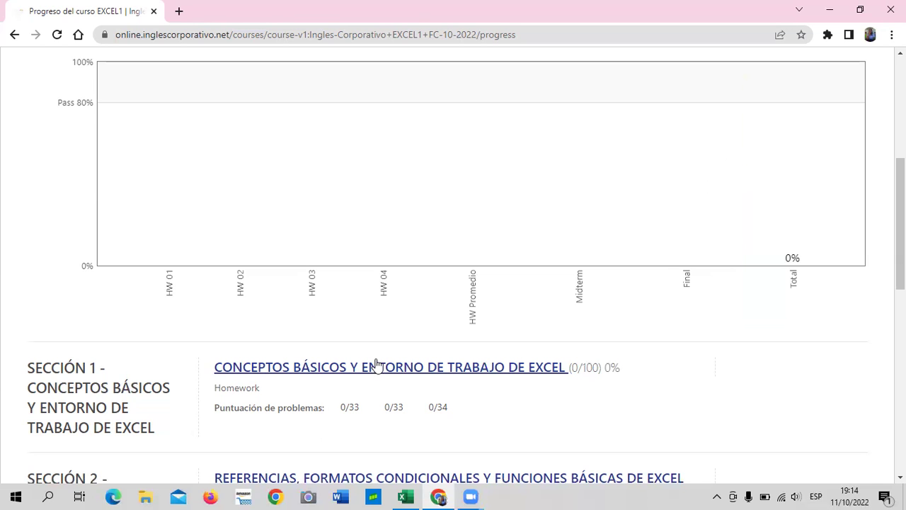
pyautogui.scroll(-2, 461, 348)
pyautogui.scroll(-1, 496, 335)
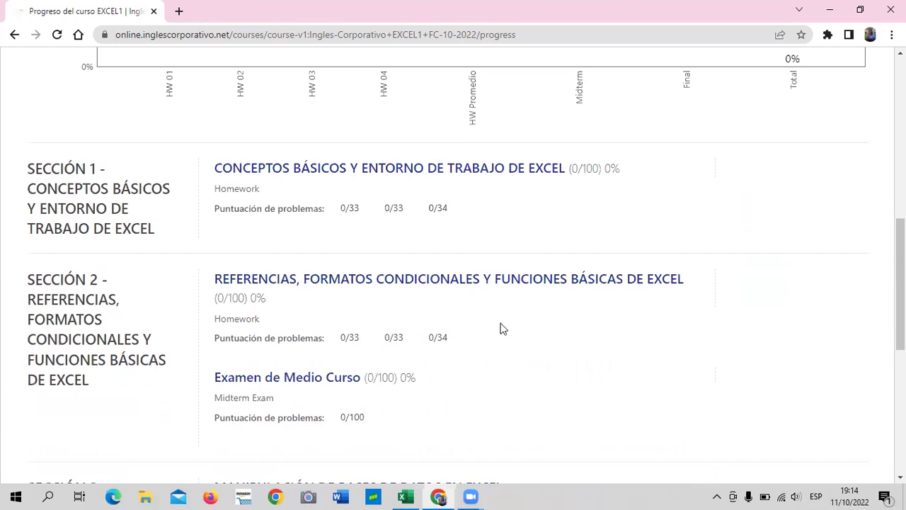
pyautogui.scroll(4, 664, 340)
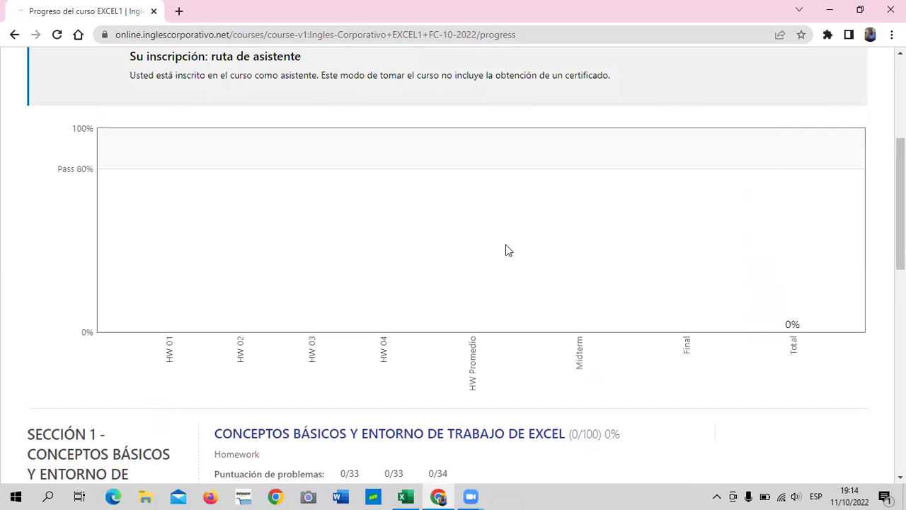
pyautogui.scroll(2, 499, 258)
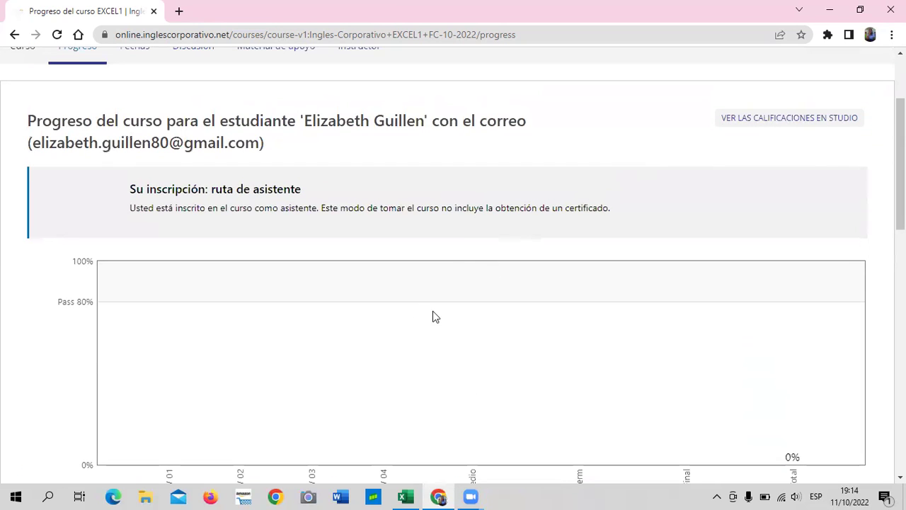
pyautogui.scroll(-2, 435, 316)
pyautogui.scroll(2, 347, 322)
pyautogui.scroll(-1, 693, 255)
pyautogui.scroll(-1, 694, 248)
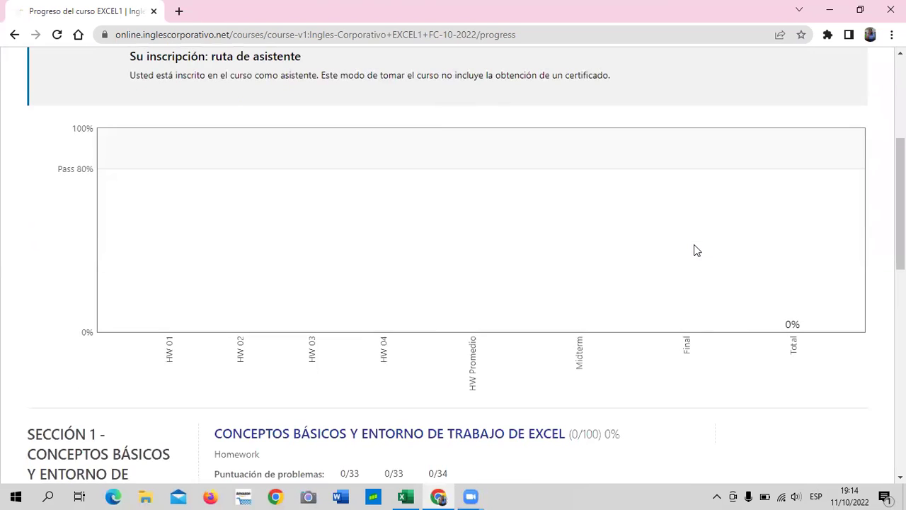
pyautogui.scroll(4, 524, 293)
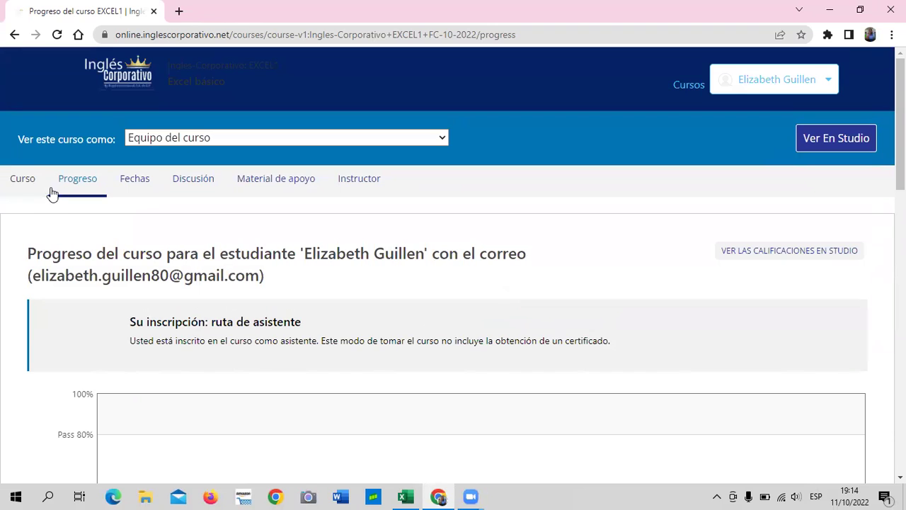
# Step: Go from the Progreso page to the Curso content tab
pyautogui.click(23, 182)
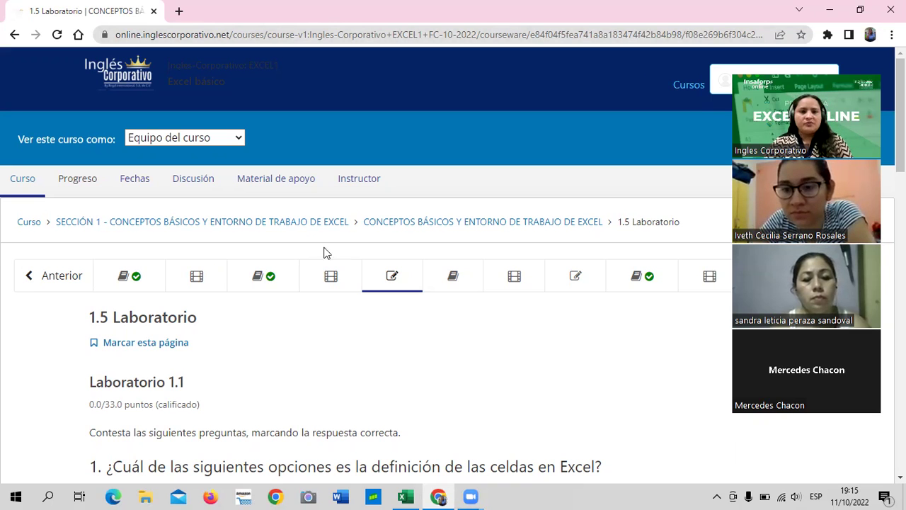
pyautogui.scroll(-2, 416, 381)
pyautogui.scroll(-1, 416, 381)
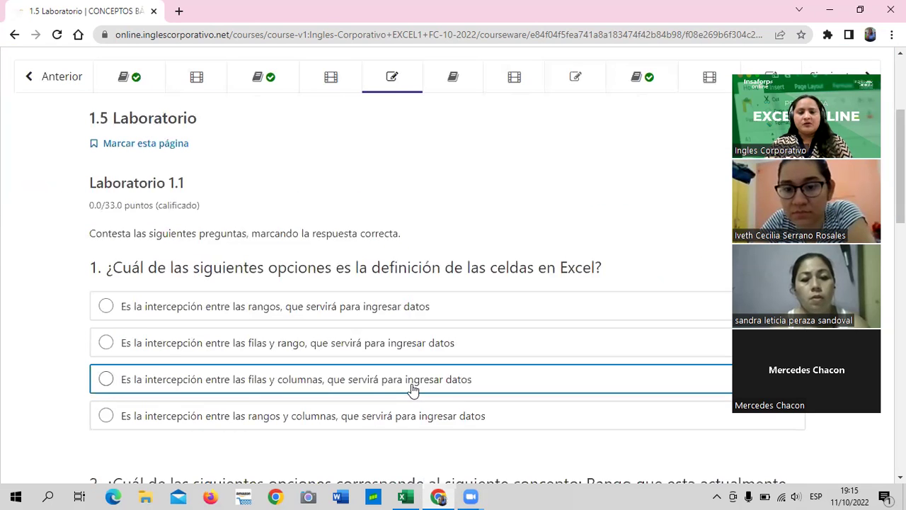
pyautogui.scroll(1, 251, 297)
pyautogui.scroll(2, 252, 297)
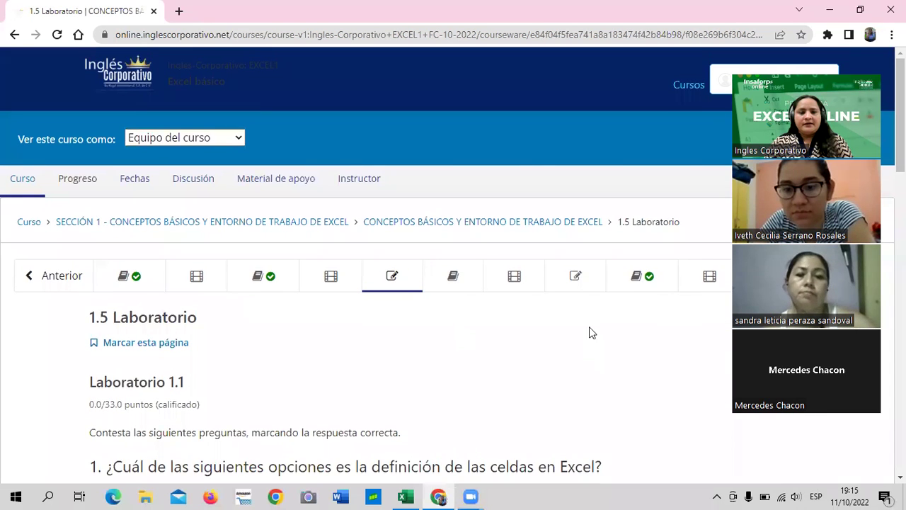
# Step: Open lesson 1.1 Objetivo de la lección and scroll through its Excel basics content
pyautogui.click(163, 277)
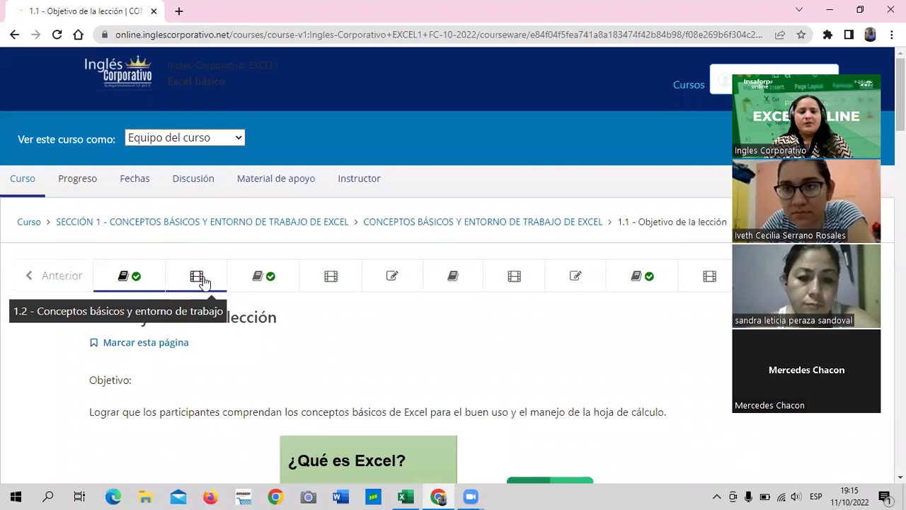
pyautogui.scroll(-4, 346, 386)
pyautogui.scroll(-3, 340, 354)
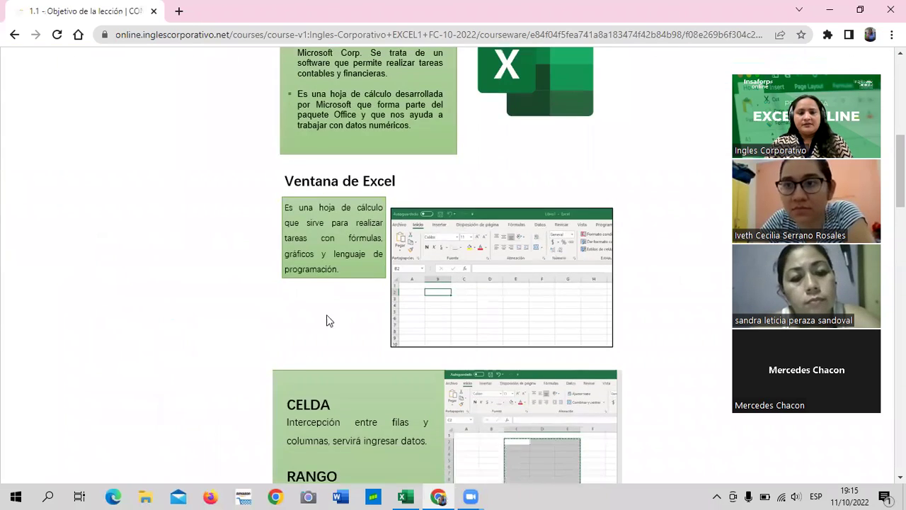
pyautogui.scroll(4, 311, 283)
pyautogui.scroll(3, 256, 142)
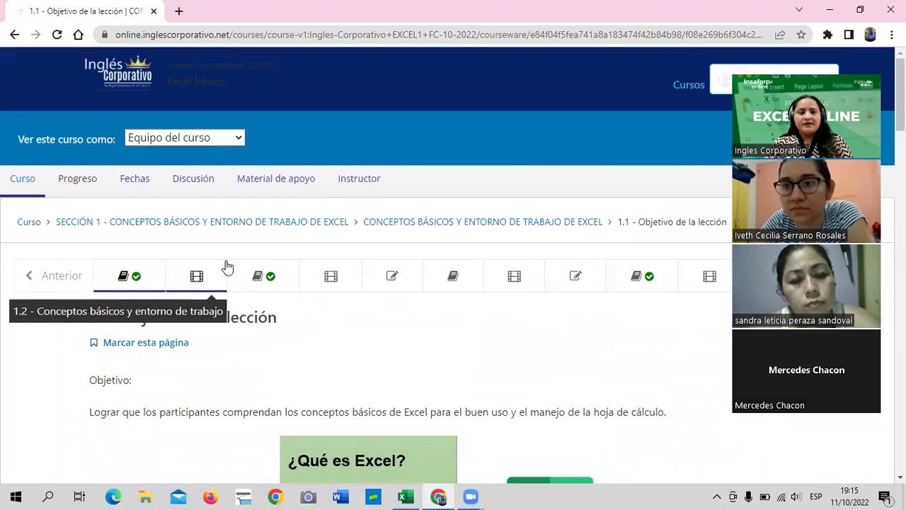
pyautogui.click(216, 279)
pyautogui.scroll(-4, 248, 297)
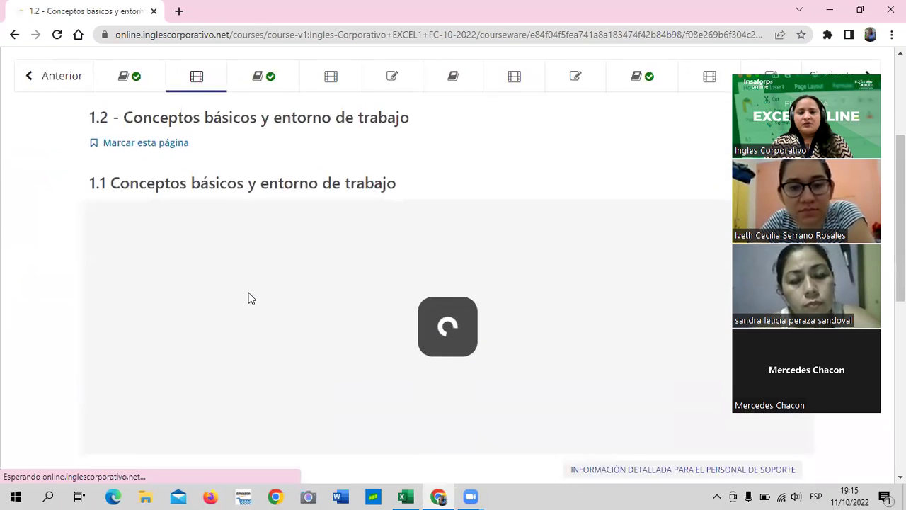
pyautogui.scroll(-3, 70, 361)
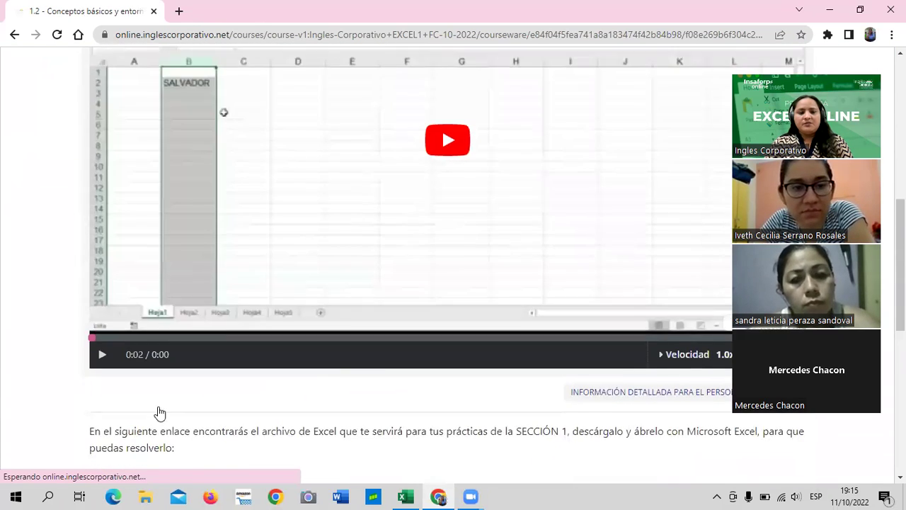
pyautogui.scroll(-2, 206, 362)
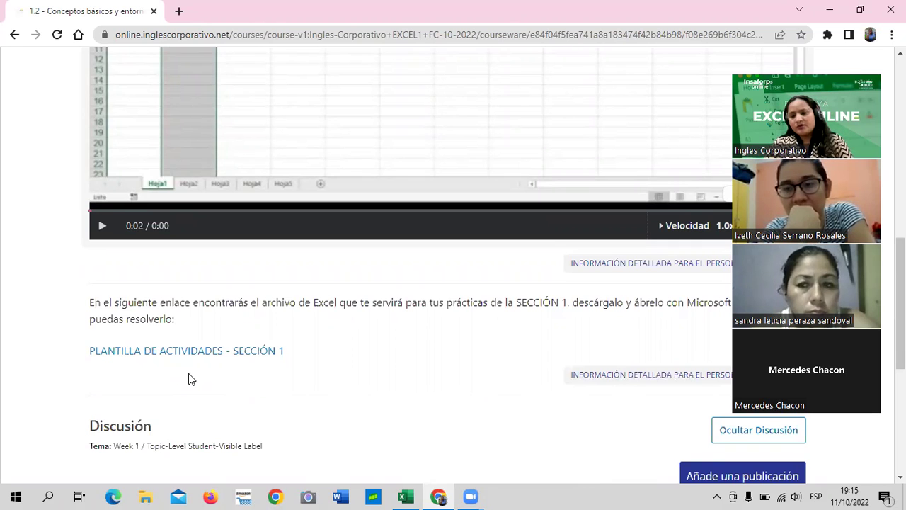
pyautogui.scroll(1, 188, 375)
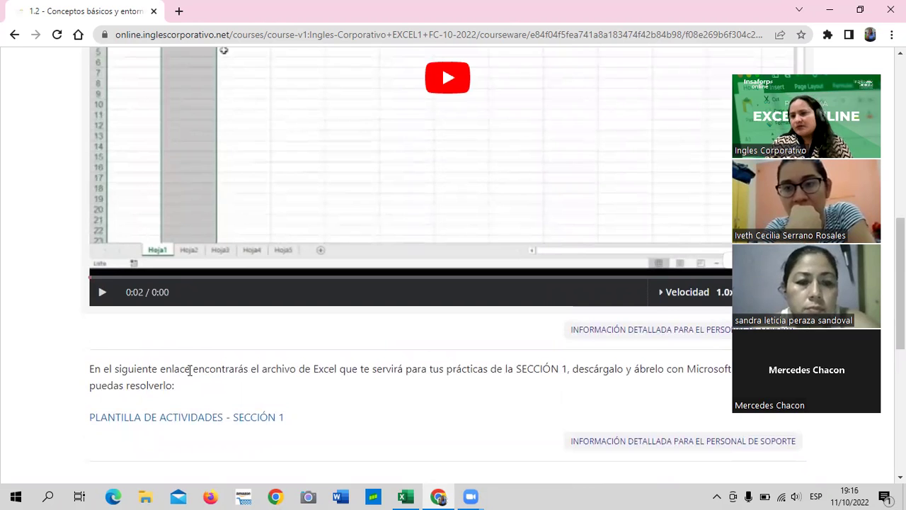
pyautogui.scroll(2, 281, 371)
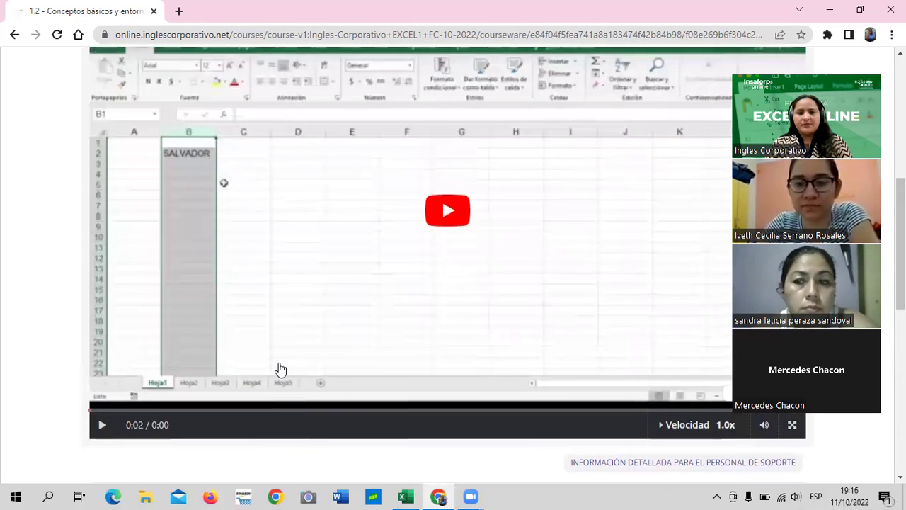
pyautogui.scroll(2, 281, 370)
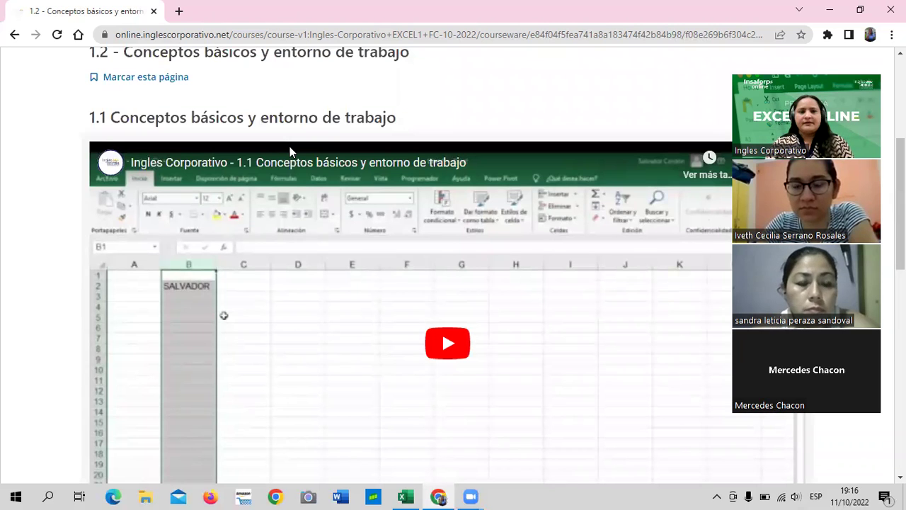
pyautogui.scroll(1, 243, 230)
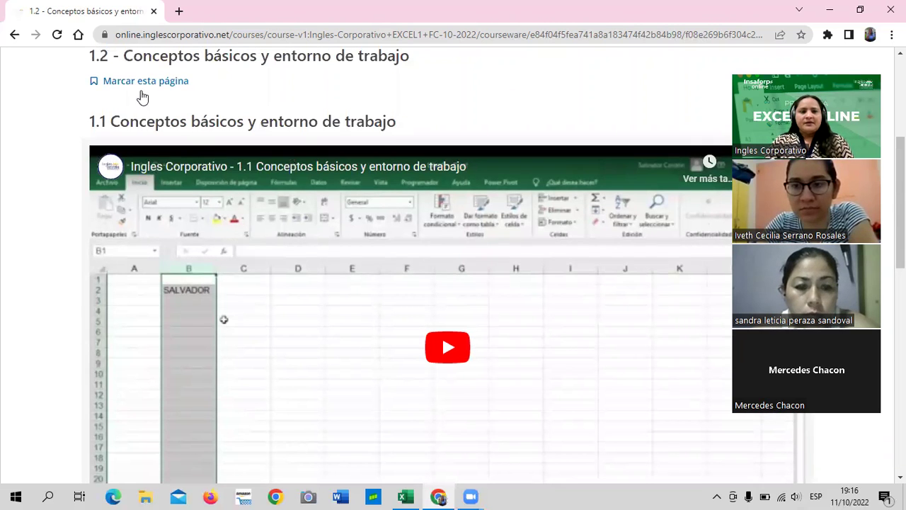
pyautogui.scroll(1, 141, 95)
pyautogui.click(139, 79)
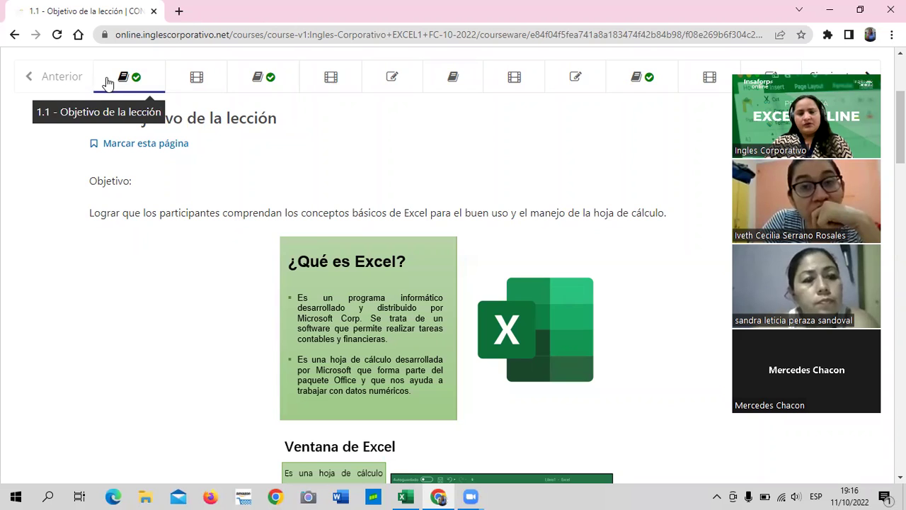
# Step: Pass through lesson 1.2, then return to lesson 1.1 explaining Excel as Microsoft's spreadsheet program
pyautogui.click(213, 82)
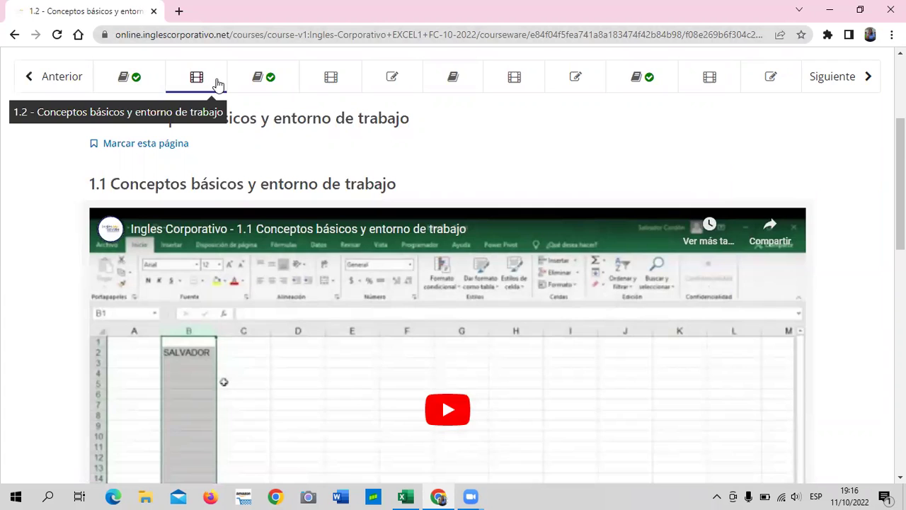
pyautogui.scroll(-2, 403, 346)
pyautogui.scroll(3, 390, 347)
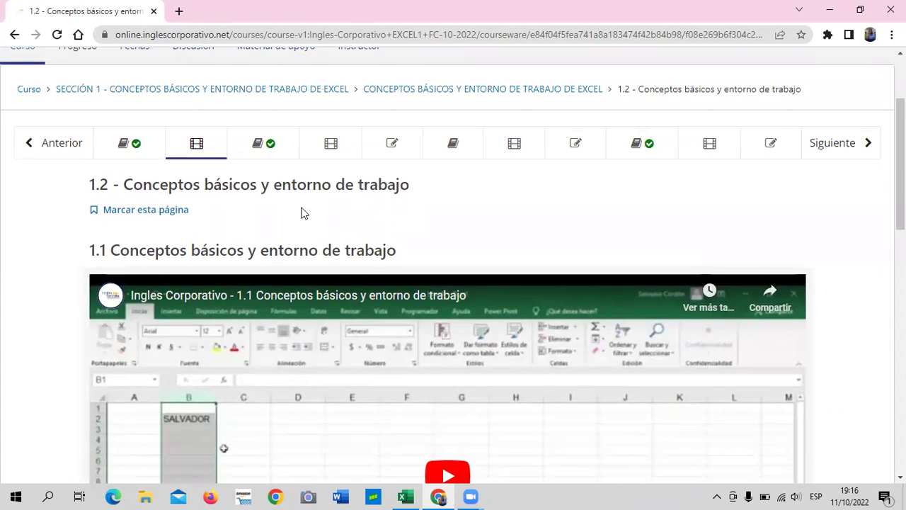
pyautogui.click(147, 144)
pyautogui.scroll(-1, 409, 262)
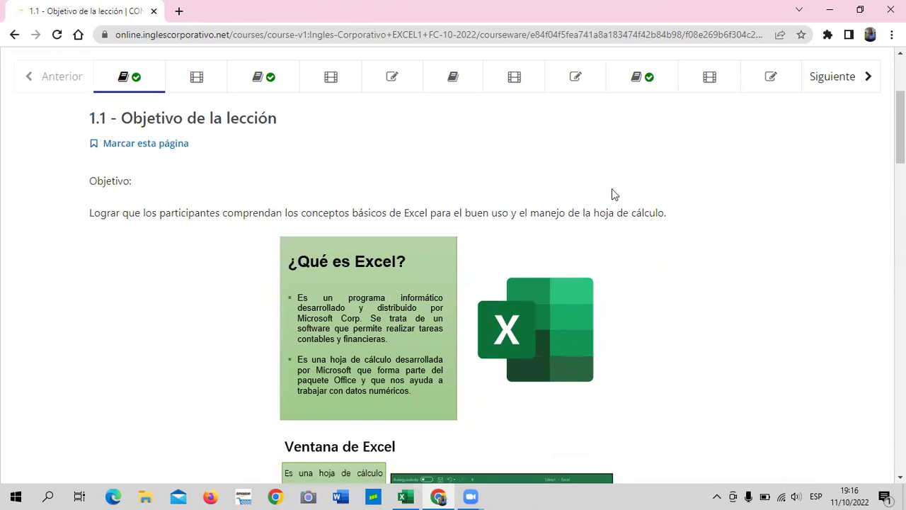
pyautogui.scroll(-4, 559, 221)
pyautogui.scroll(-3, 557, 222)
pyautogui.scroll(-4, 557, 222)
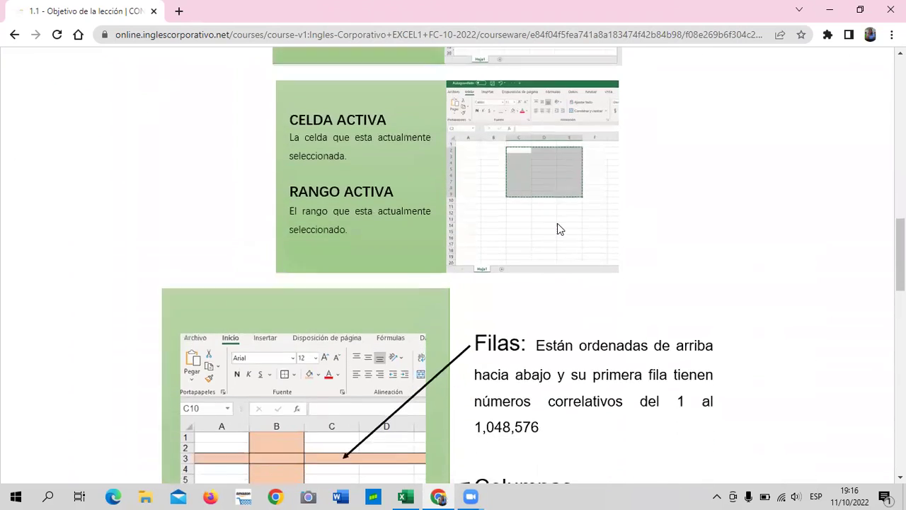
pyautogui.scroll(-4, 557, 223)
pyautogui.scroll(-1, 556, 224)
pyautogui.scroll(-8, 556, 231)
pyautogui.scroll(4, 555, 238)
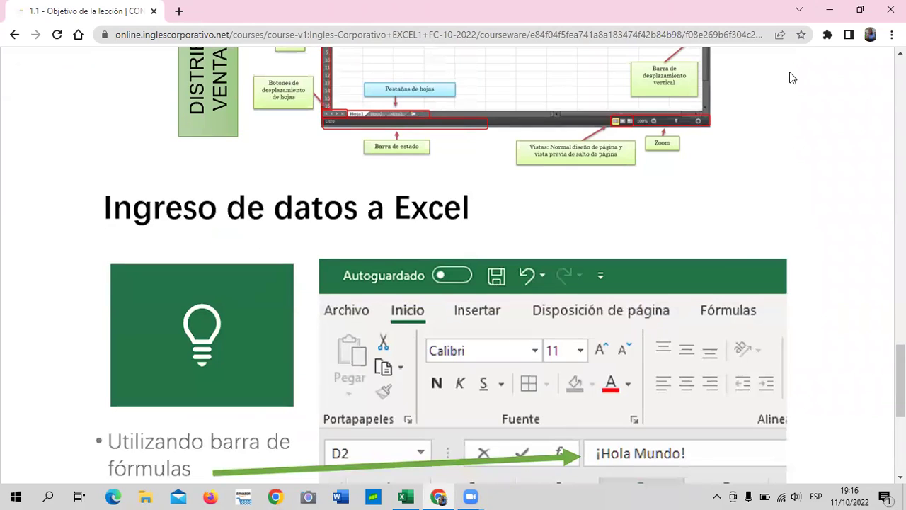
pyautogui.scroll(5, 788, 73)
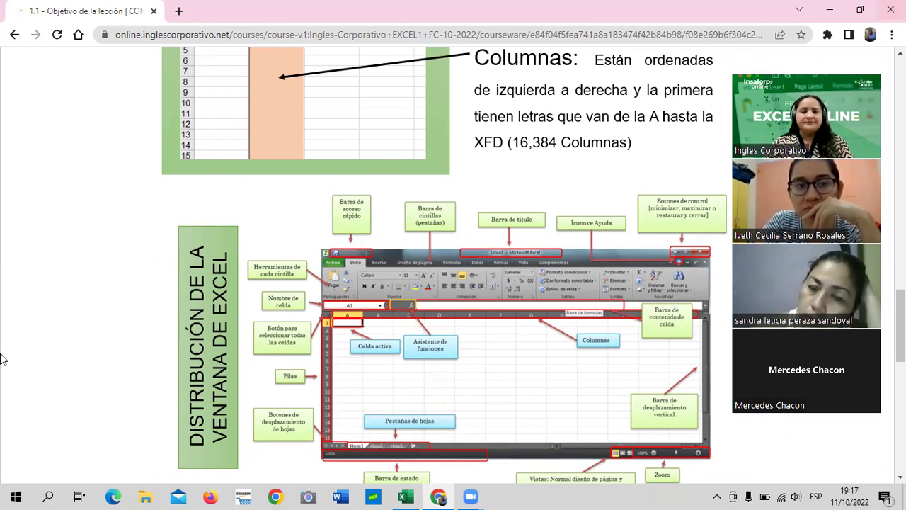
pyautogui.scroll(5, 3, 354)
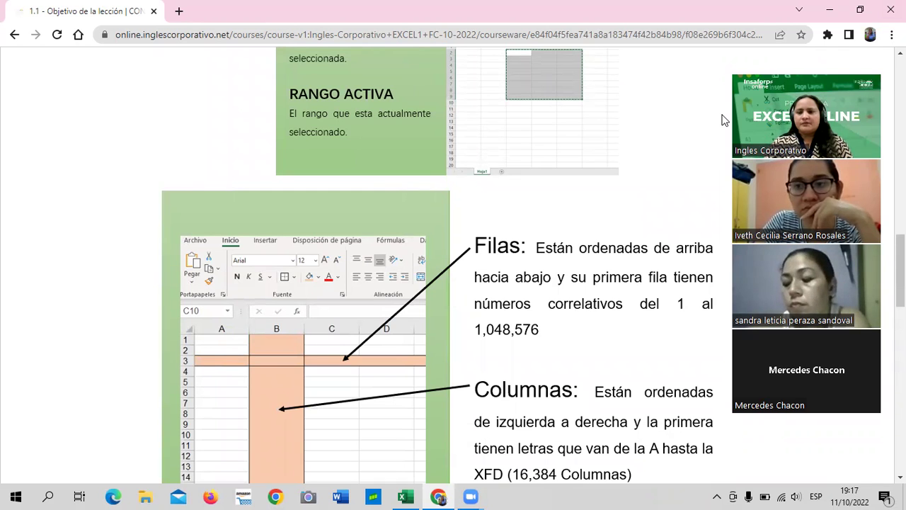
pyautogui.scroll(10, 685, 188)
pyautogui.scroll(3, 685, 181)
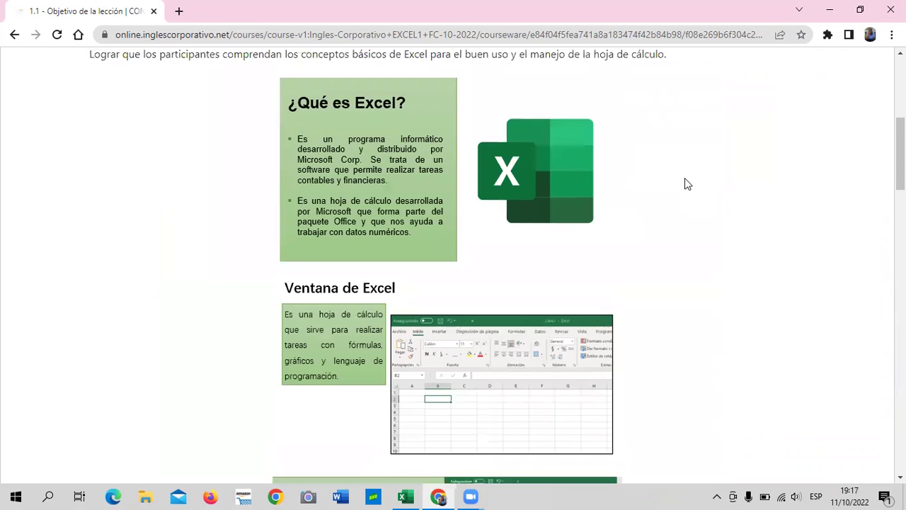
pyautogui.scroll(-2, 689, 183)
pyautogui.scroll(1, 689, 183)
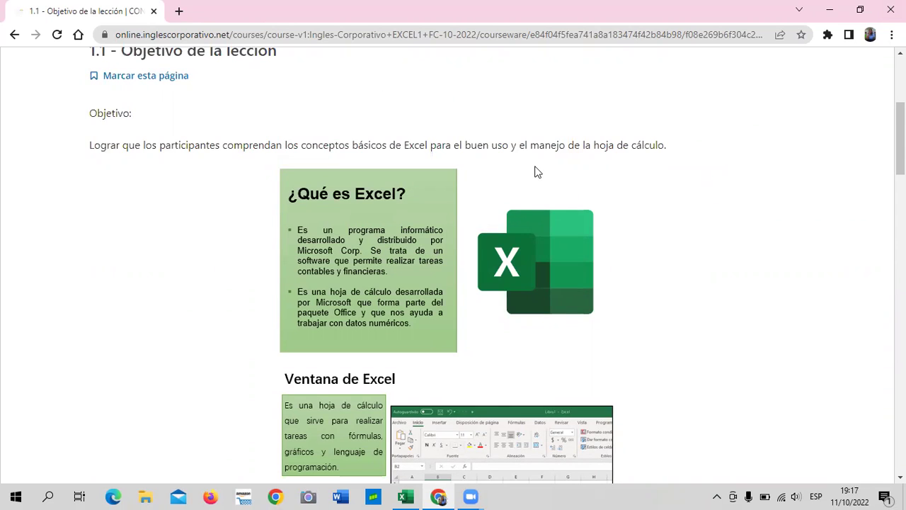
pyautogui.scroll(-1, 542, 159)
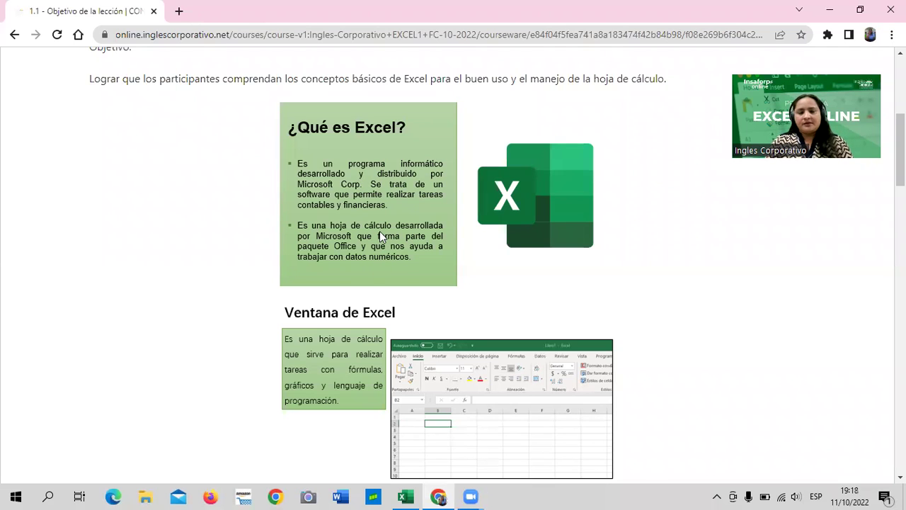
pyautogui.scroll(-2, 483, 258)
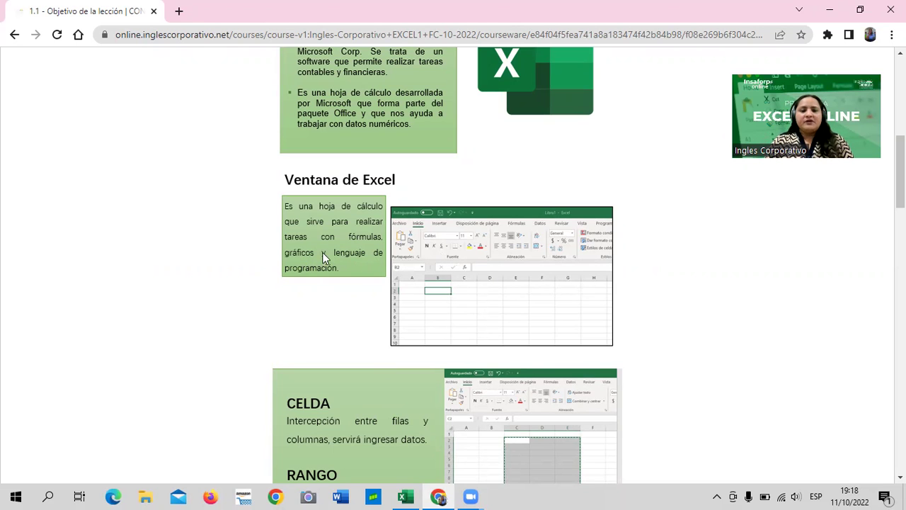
pyautogui.scroll(1, 399, 253)
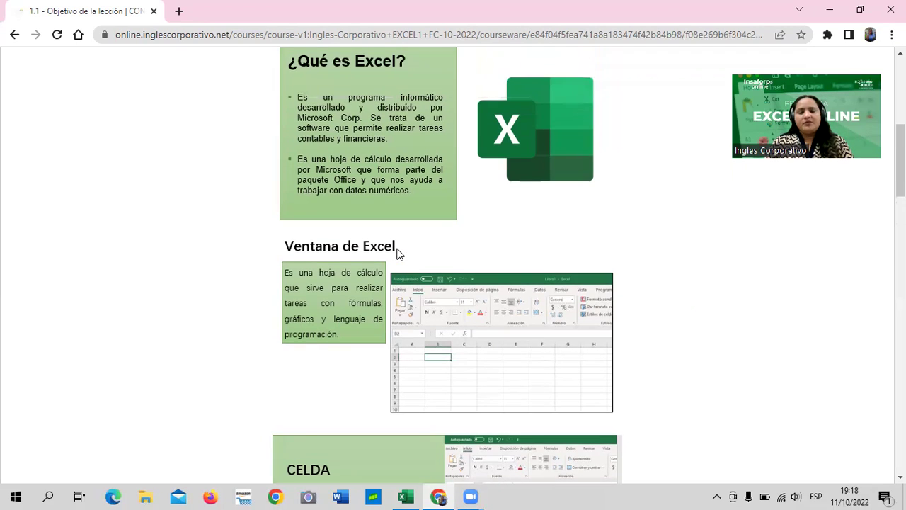
pyautogui.scroll(-2, 397, 253)
pyautogui.scroll(-1, 398, 252)
pyautogui.scroll(-1, 402, 254)
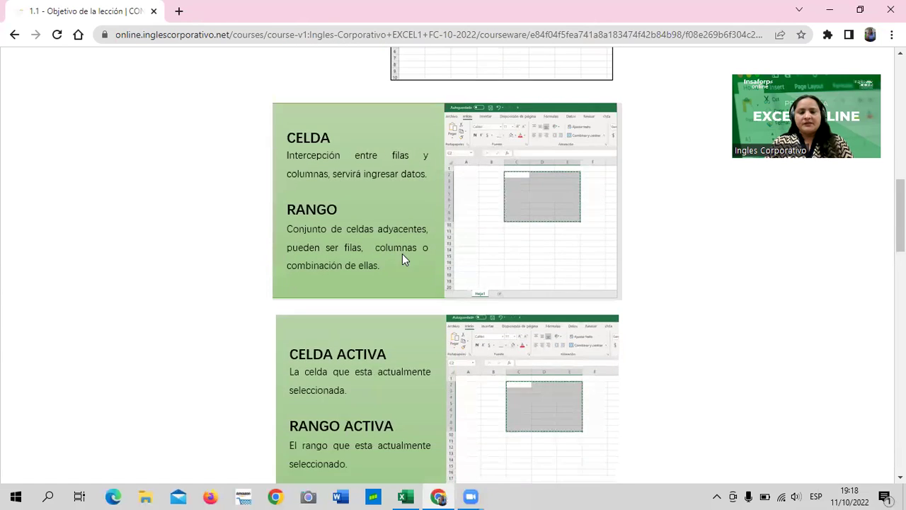
pyautogui.scroll(2, 402, 253)
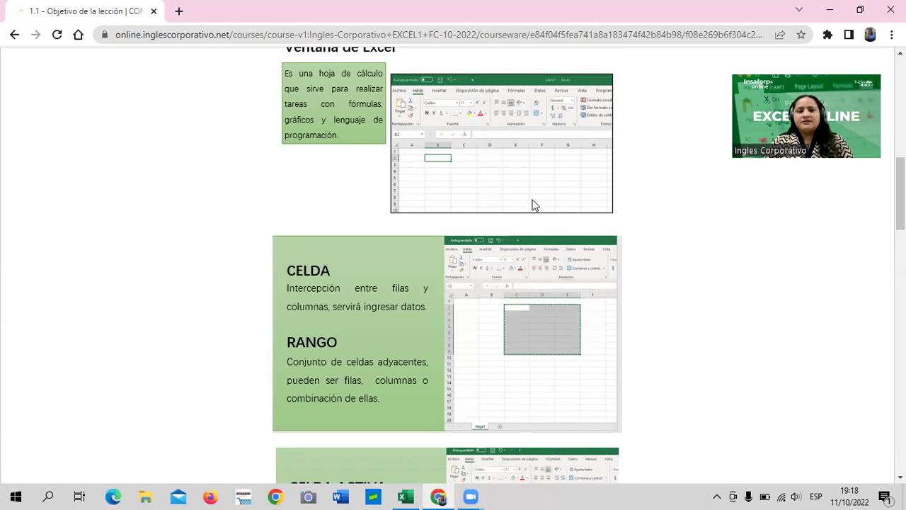
pyautogui.scroll(-1, 505, 276)
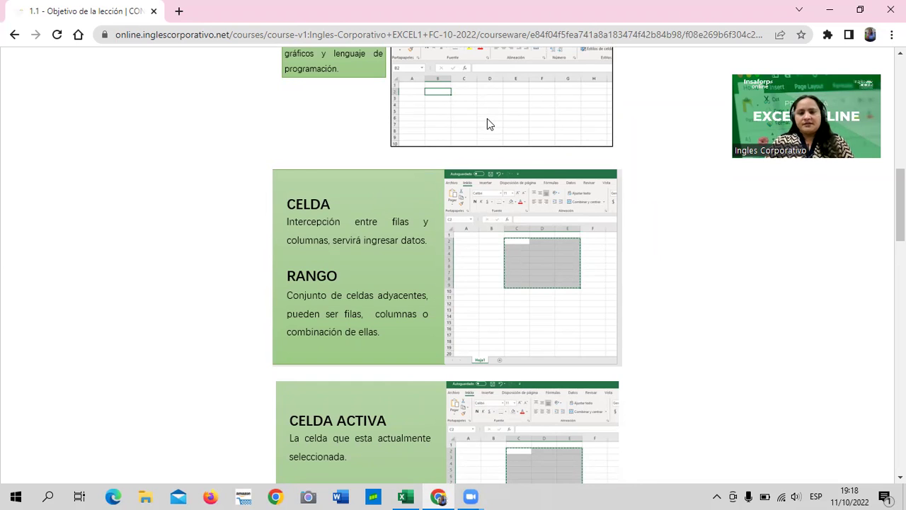
pyautogui.scroll(-2, 371, 340)
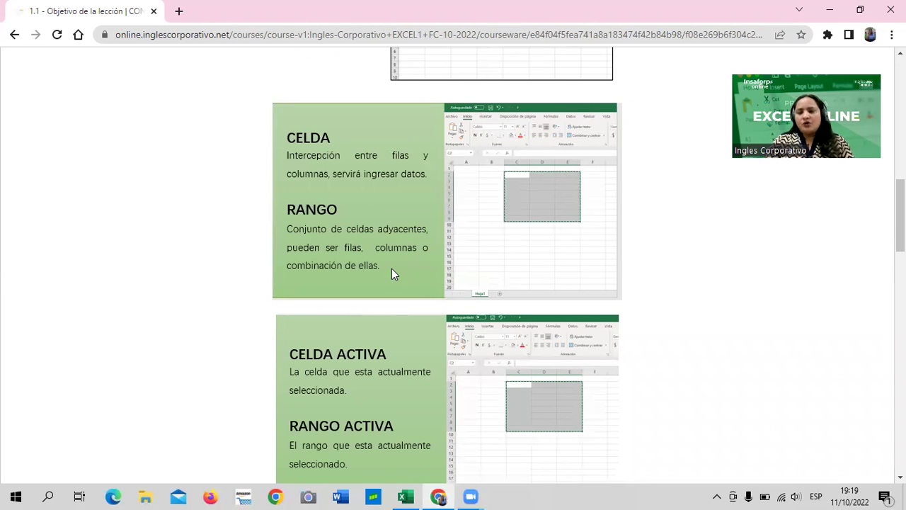
pyautogui.scroll(-1, 392, 267)
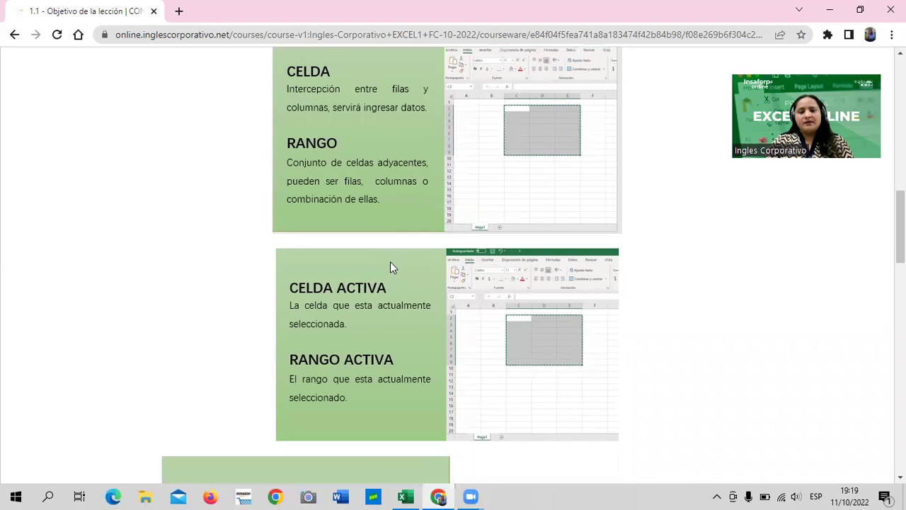
pyautogui.scroll(-1, 392, 267)
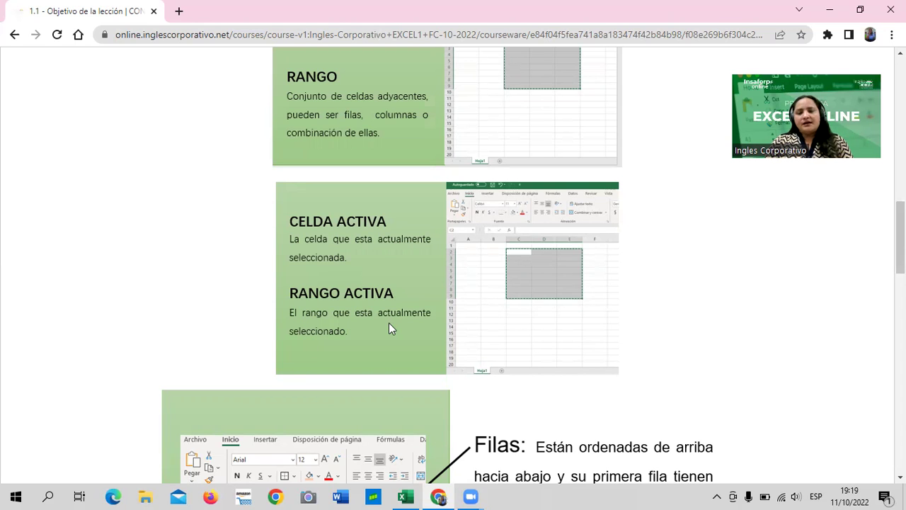
pyautogui.scroll(-2, 395, 311)
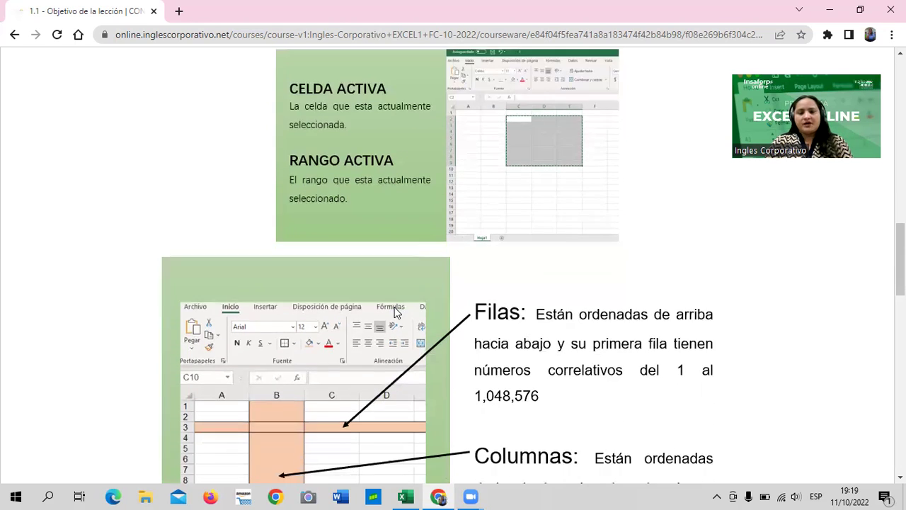
pyautogui.scroll(-1, 395, 312)
pyautogui.scroll(-2, 395, 312)
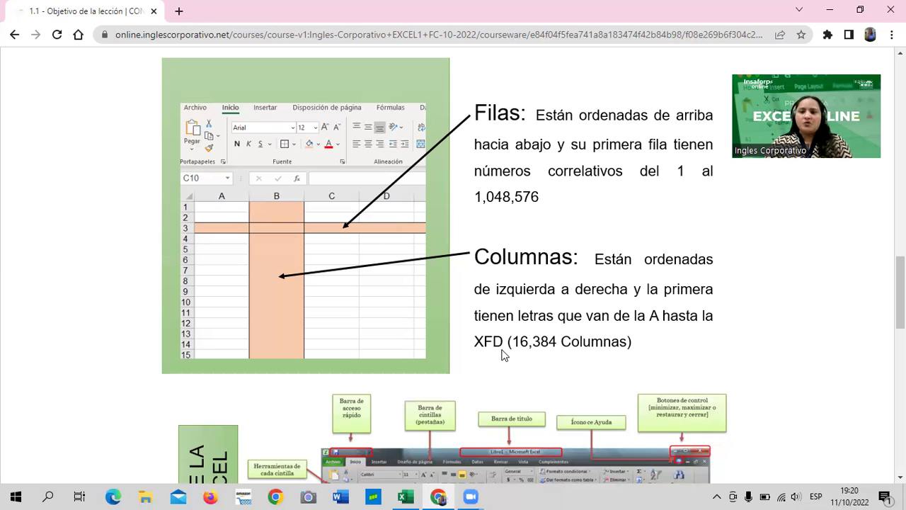
pyautogui.scroll(-3, 467, 325)
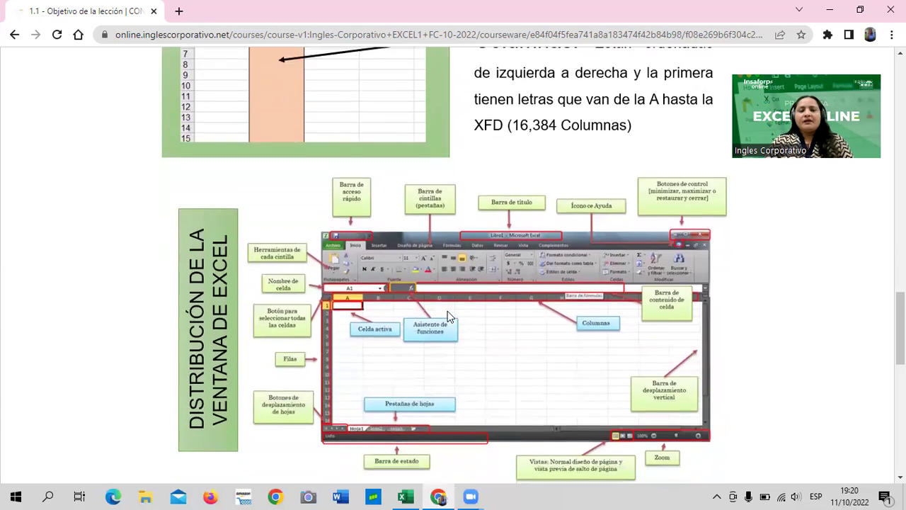
pyautogui.scroll(-3, 448, 315)
pyautogui.scroll(1, 170, 147)
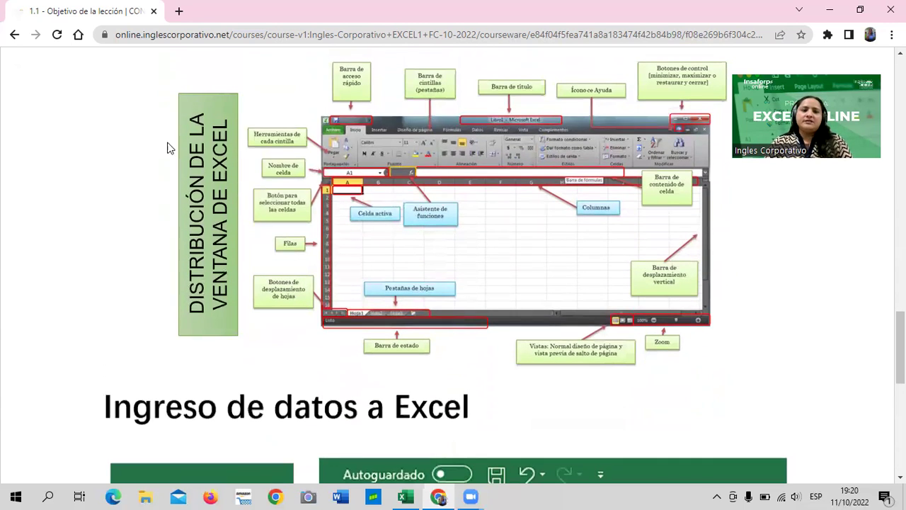
pyautogui.scroll(1, 378, 311)
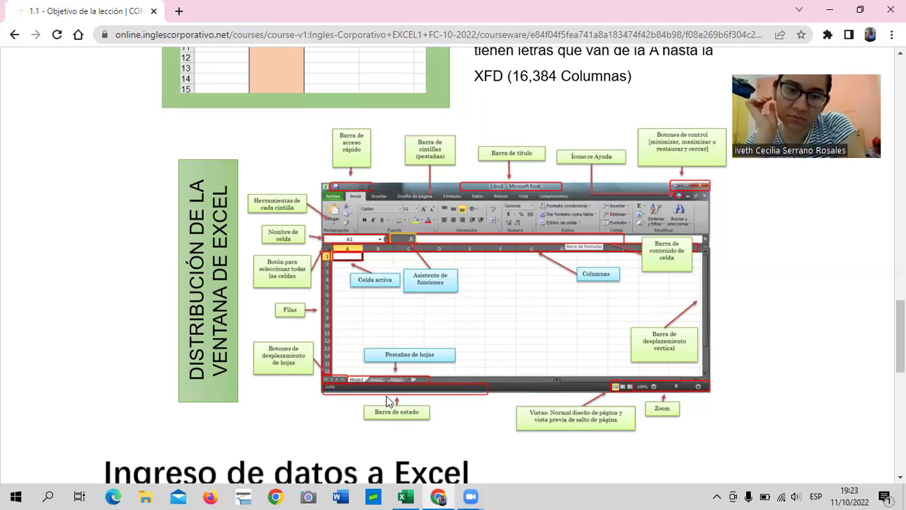
pyautogui.scroll(-4, 410, 312)
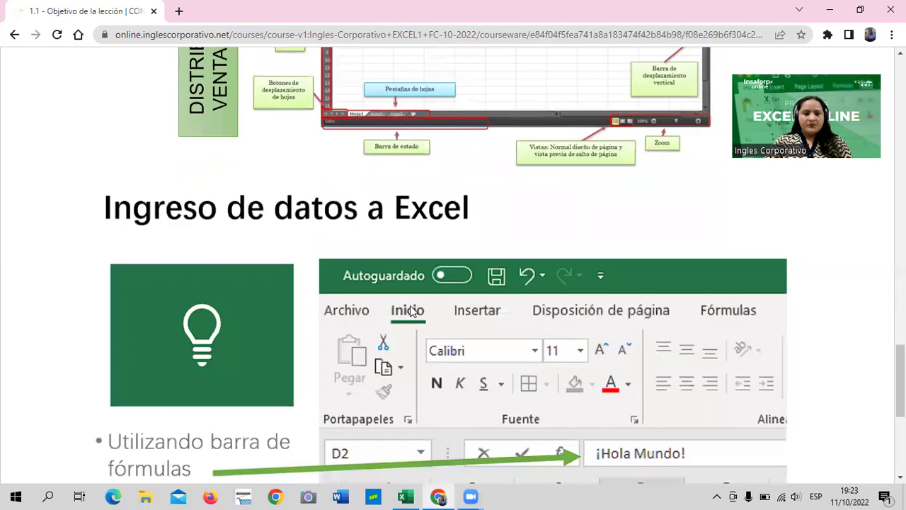
pyautogui.scroll(-2, 410, 308)
pyautogui.scroll(-2, 410, 308)
pyautogui.scroll(2, 410, 308)
pyautogui.scroll(-1, 417, 309)
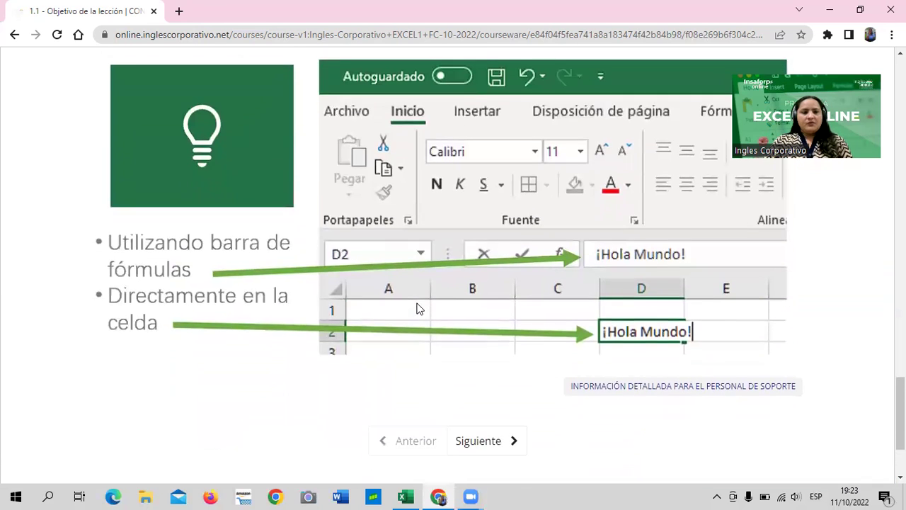
pyautogui.scroll(2, 416, 306)
pyautogui.scroll(1, 412, 301)
pyautogui.scroll(-3, 410, 297)
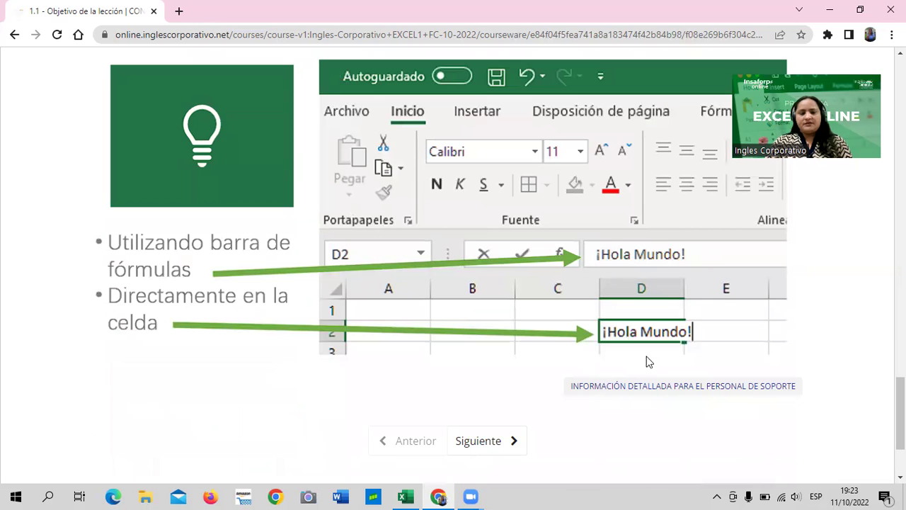
pyautogui.scroll(-2, 506, 308)
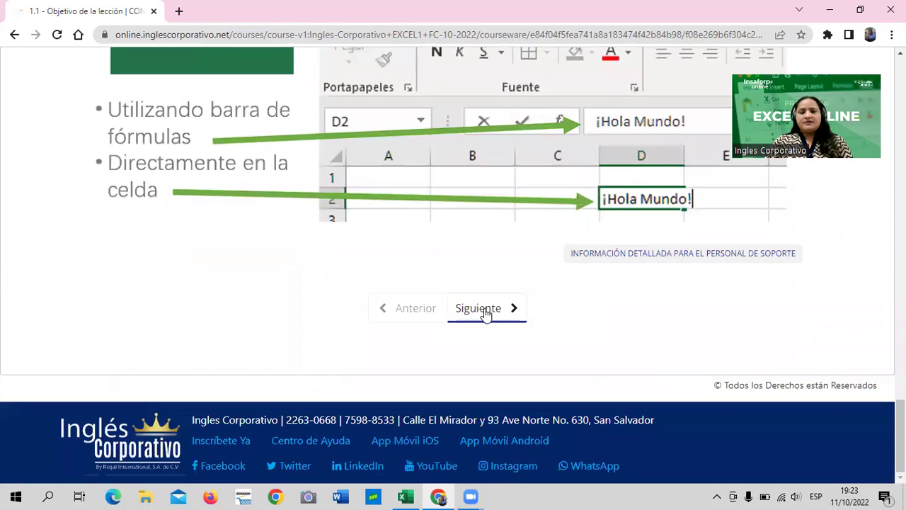
# Step: Go to lesson 1.2 and scroll to its video and the PLANTILLA DE ACTIVIDADES link
pyautogui.click(485, 312)
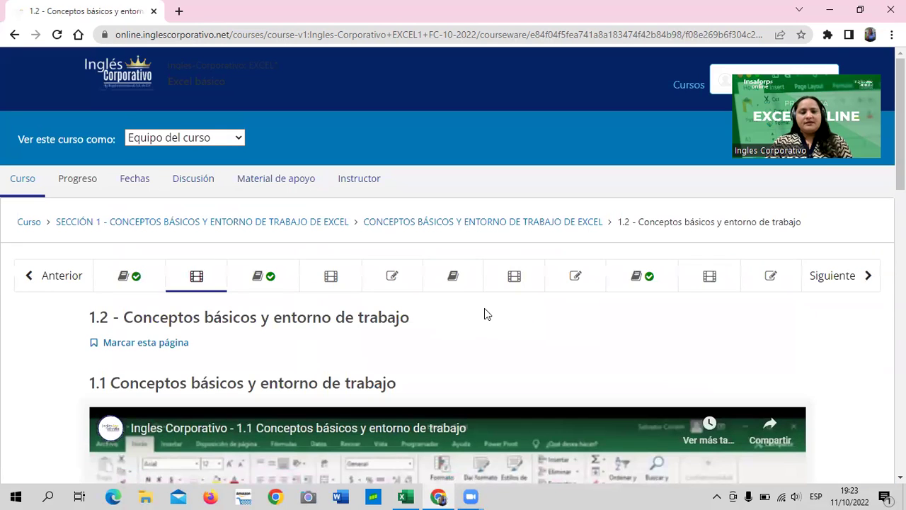
pyautogui.scroll(-2, 484, 308)
pyautogui.scroll(-2, 486, 305)
pyautogui.scroll(3, 365, 306)
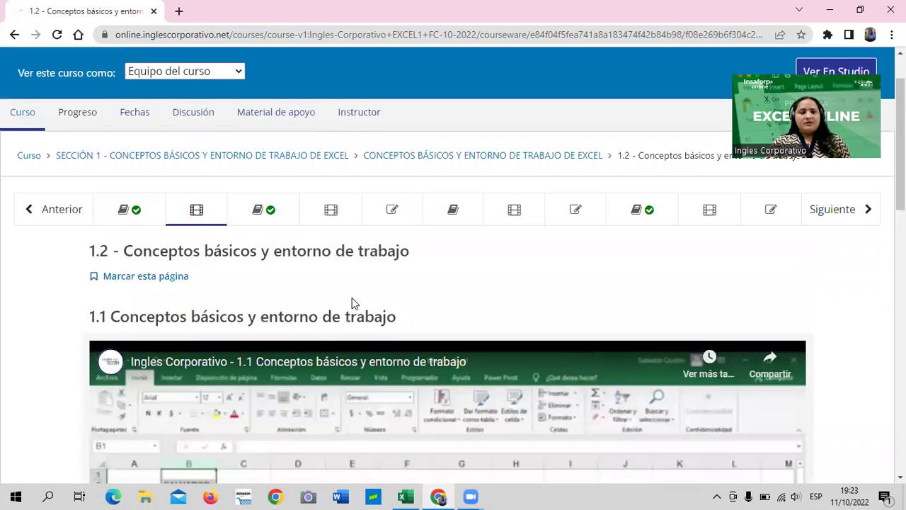
pyautogui.scroll(-2, 354, 303)
pyautogui.scroll(-2, 344, 301)
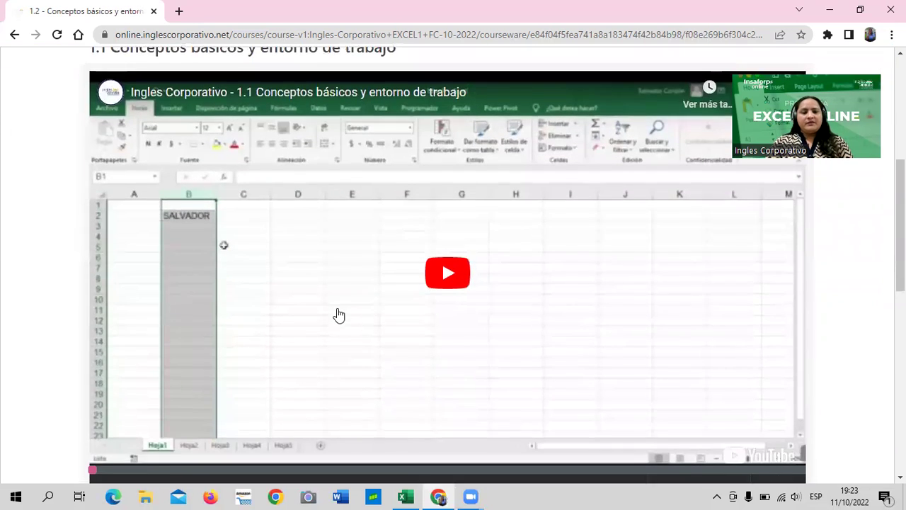
pyautogui.scroll(-2, 338, 315)
pyautogui.scroll(-2, 338, 315)
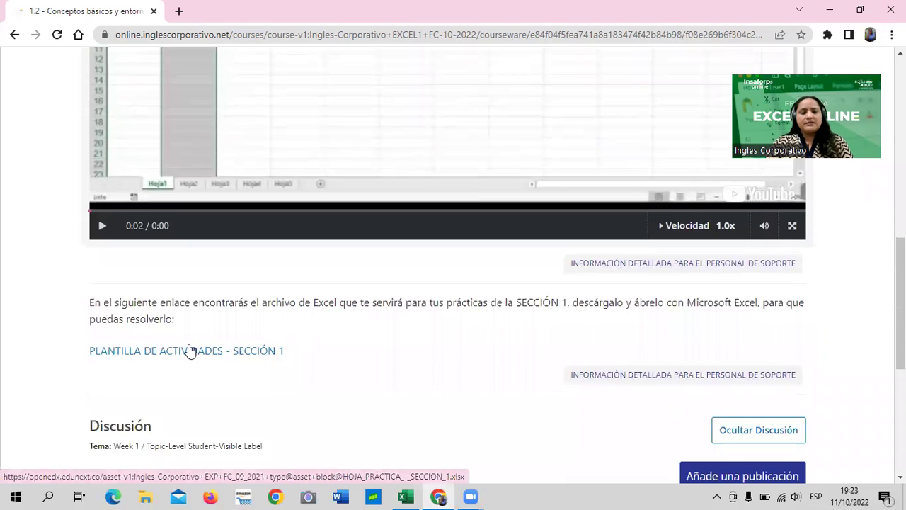
pyautogui.scroll(1, 246, 370)
pyautogui.scroll(2, 244, 366)
pyautogui.scroll(1, 244, 368)
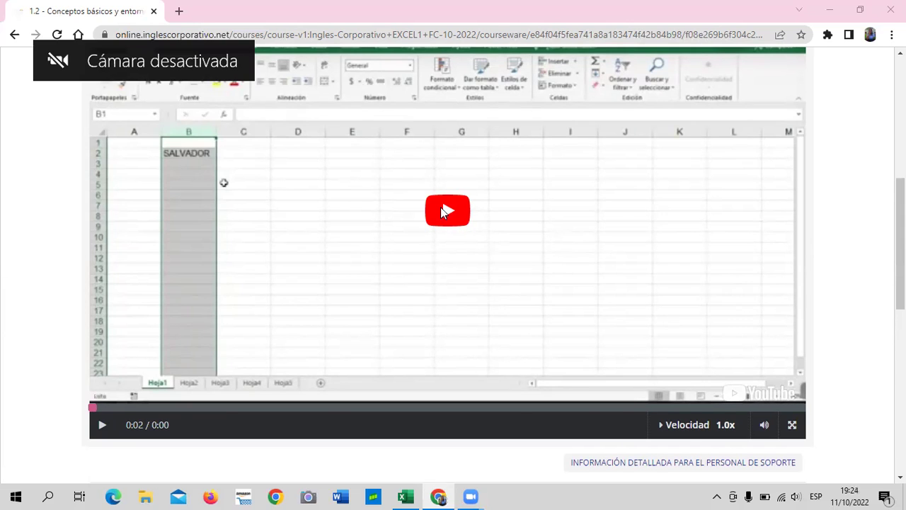
# Step: Start the lesson 1.2 Excel video and raise the volume while it plays
pyautogui.click(442, 212)
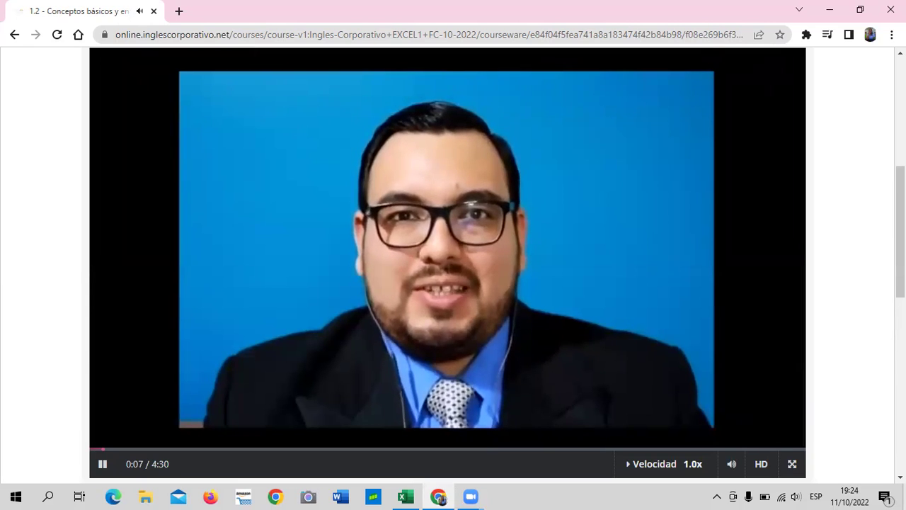
pyautogui.press('XF86AudioRaiseVolume')
pyautogui.press('XF86AudioRaiseVolume')
pyautogui.press('XF86AudioRaiseVolume')
pyautogui.press('XF86AudioRaiseVolume')
pyautogui.press('XF86AudioRaiseVolume')
pyautogui.press('XF86AudioRaiseVolume')
pyautogui.press('XF86AudioRaiseVolume')
pyautogui.press('XF86AudioRaiseVolume')
pyautogui.press('XF86AudioRaiseVolume')
pyautogui.press('XF86AudioRaiseVolume')
pyautogui.press('XF86AudioRaiseVolume')
pyautogui.press('XF86AudioRaiseVolume')
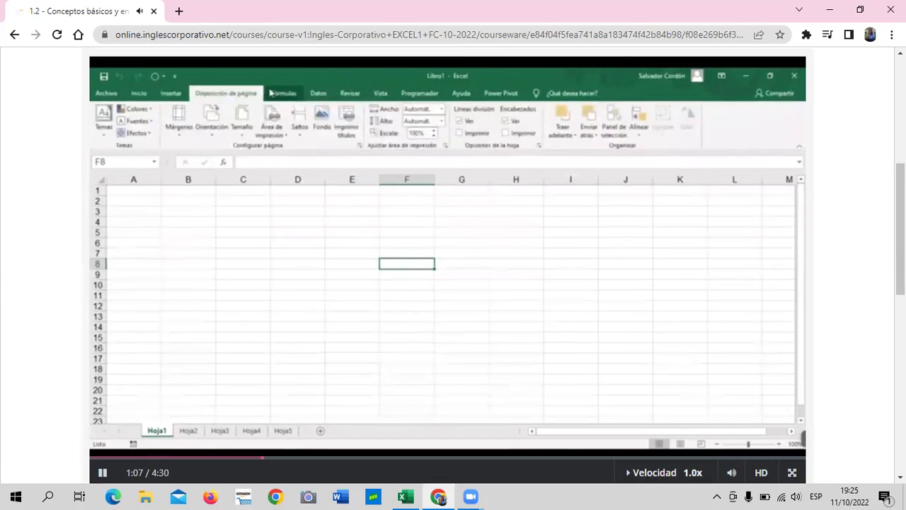
pyautogui.scroll(1, 856, 85)
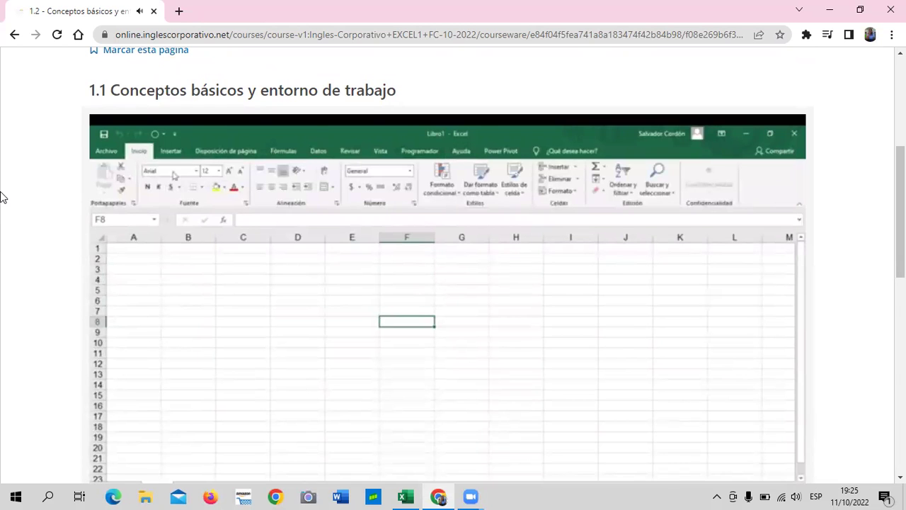
pyautogui.scroll(-1, 255, 257)
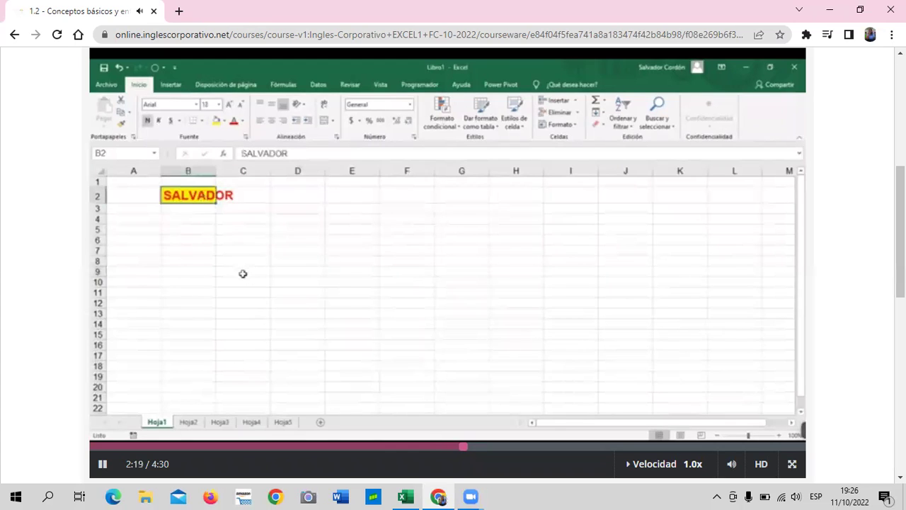
# Step: Let the video play to 4:29 / 4:30, then bring the Excel practice workbook forward
pyautogui.moveTo(276, 225)
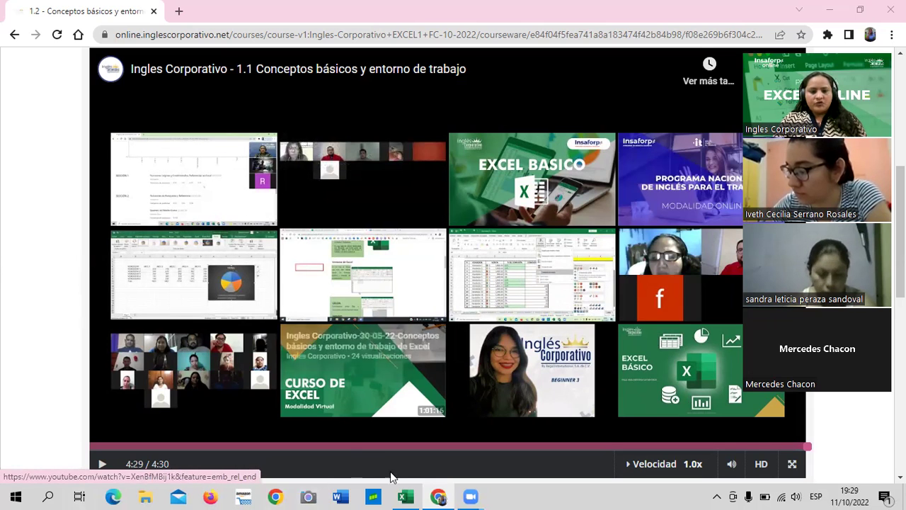
pyautogui.click(405, 496)
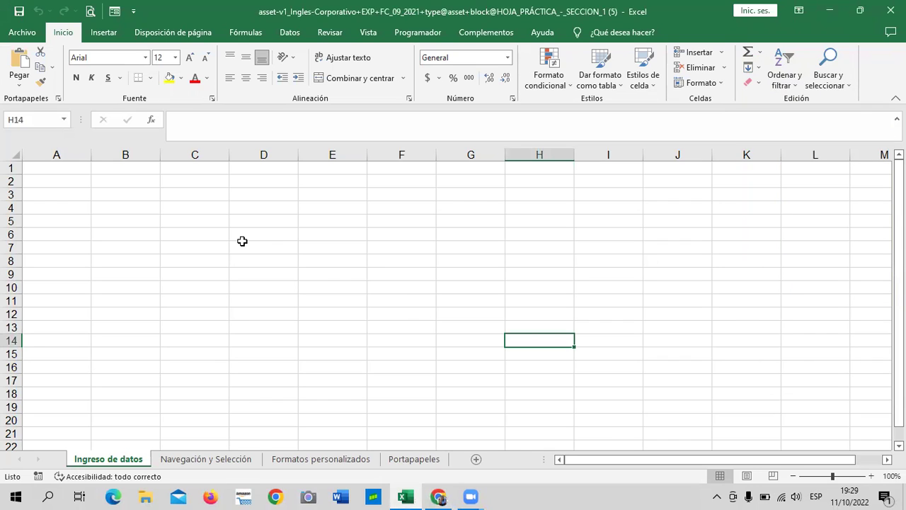
# Step: Show the empty Ingreso de datos sheet and select a cell on it
pyautogui.click(712, 68)
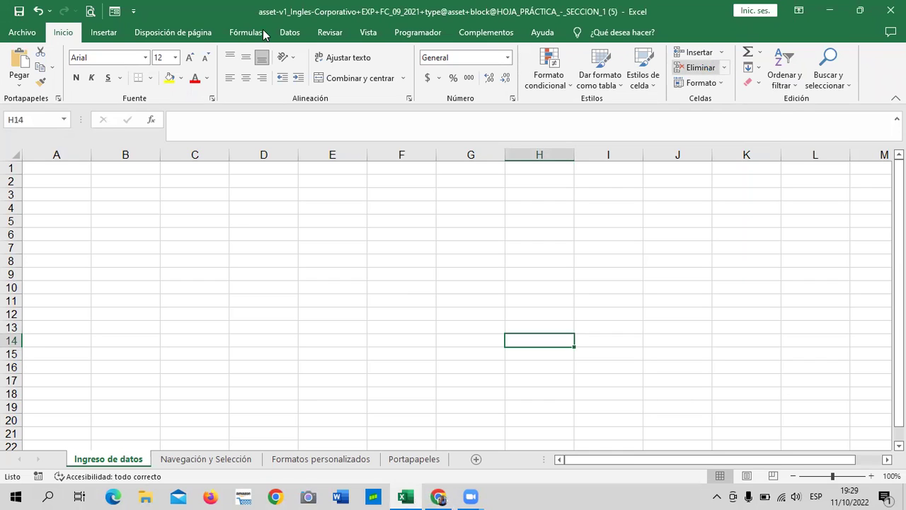
pyautogui.press('Up')
pyautogui.press('Up')
pyautogui.press('Up')
pyautogui.press('Left')
pyautogui.press('Left')
pyautogui.press('Left')
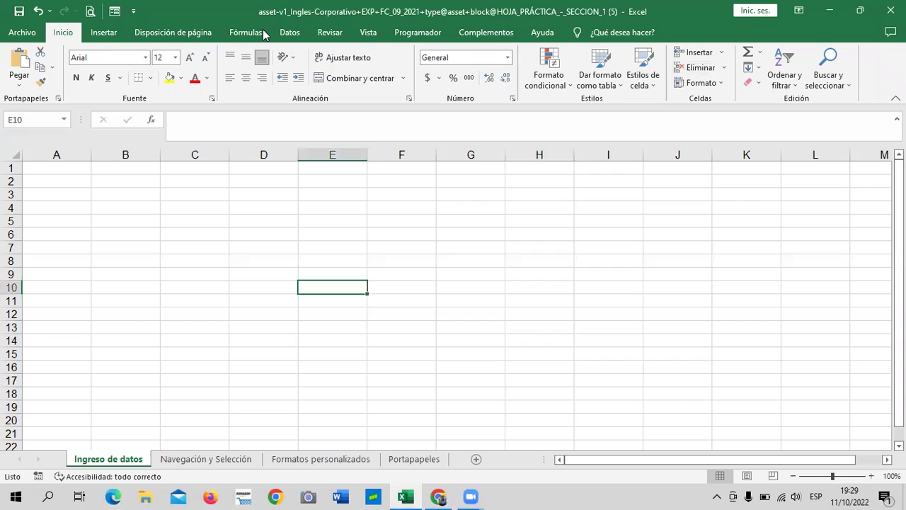
pyautogui.click(232, 281)
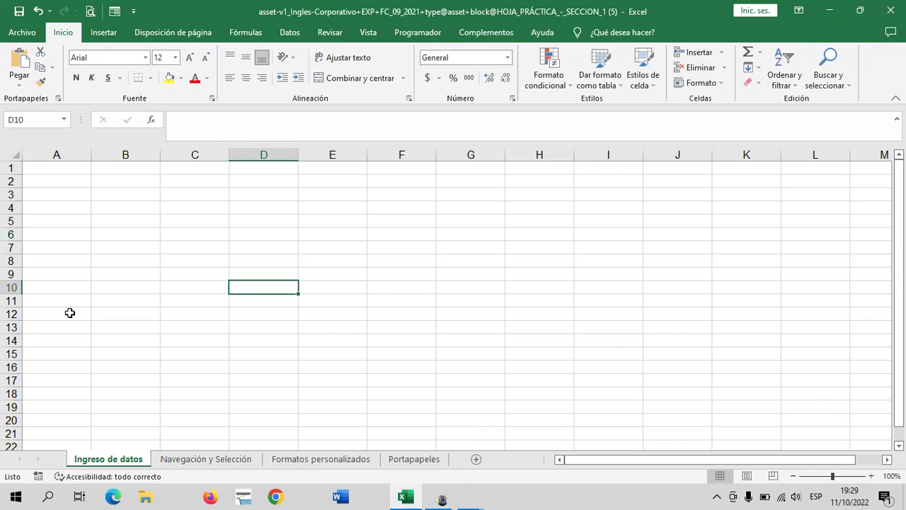
pyautogui.click(163, 329)
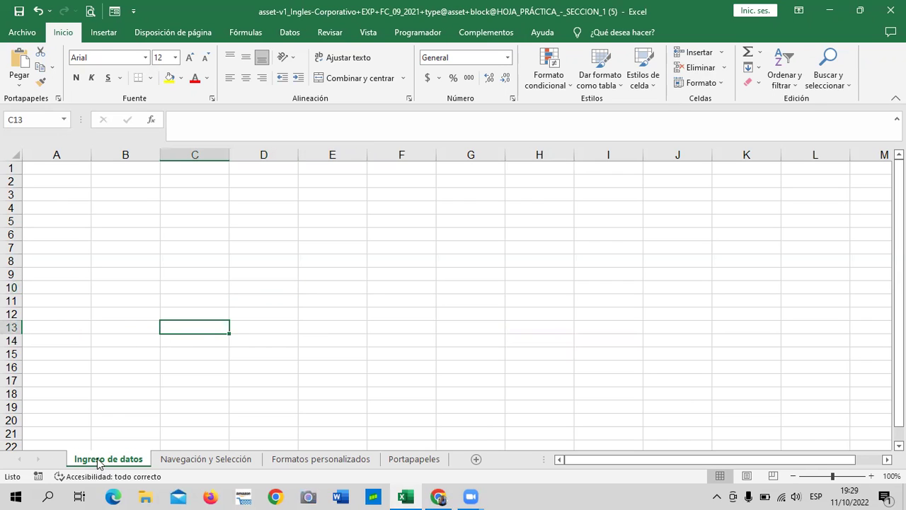
pyautogui.click(189, 460)
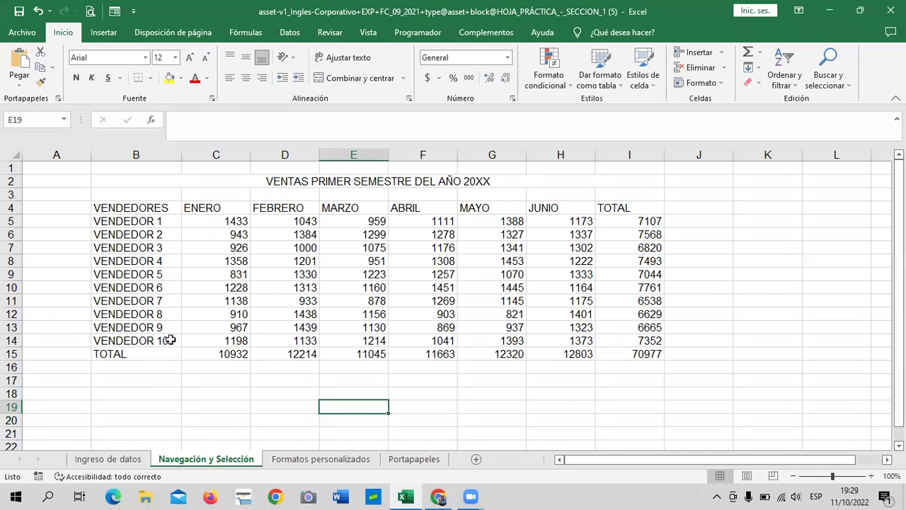
pyautogui.click(323, 459)
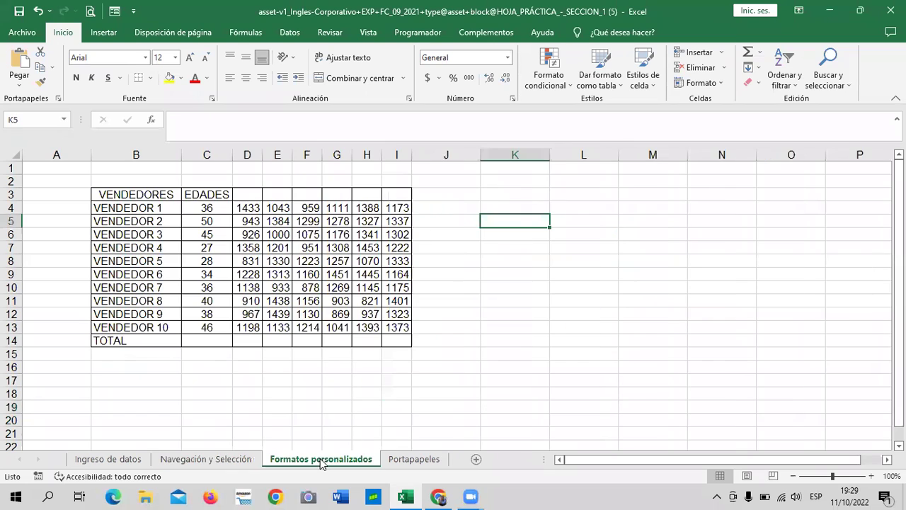
pyautogui.click(463, 286)
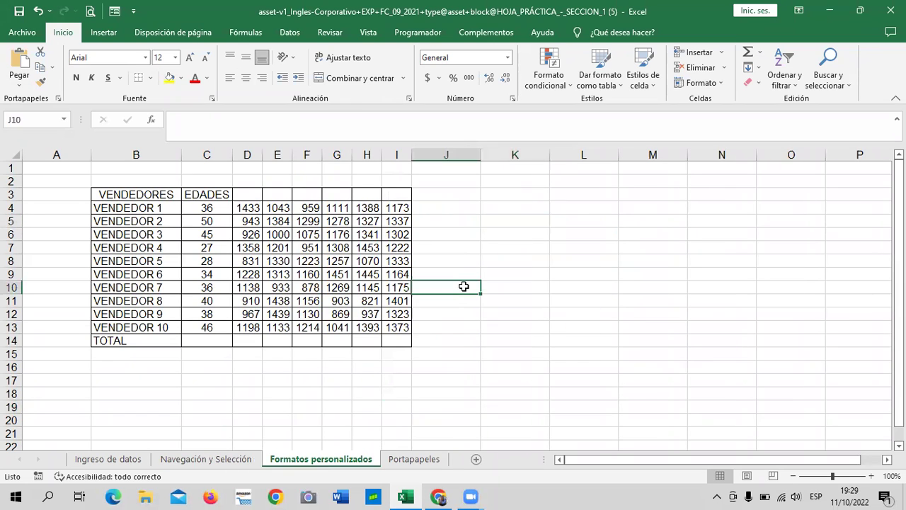
pyautogui.click(418, 460)
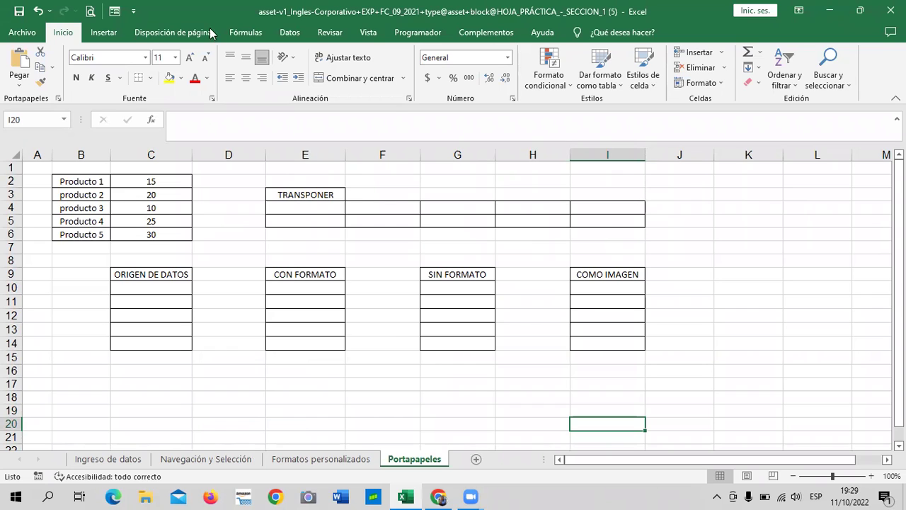
pyautogui.click(81, 460)
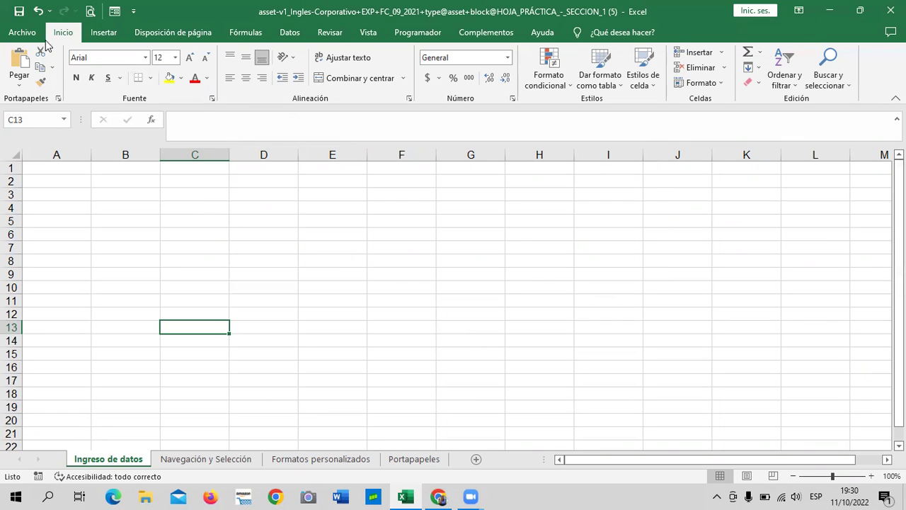
pyautogui.click(95, 253)
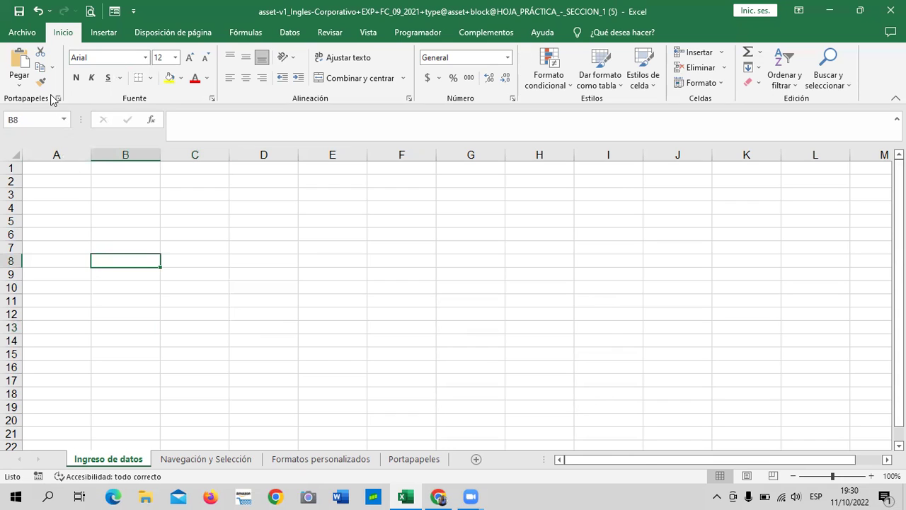
# Step: Enter the word hola in cell B3
pyautogui.click(213, 120)
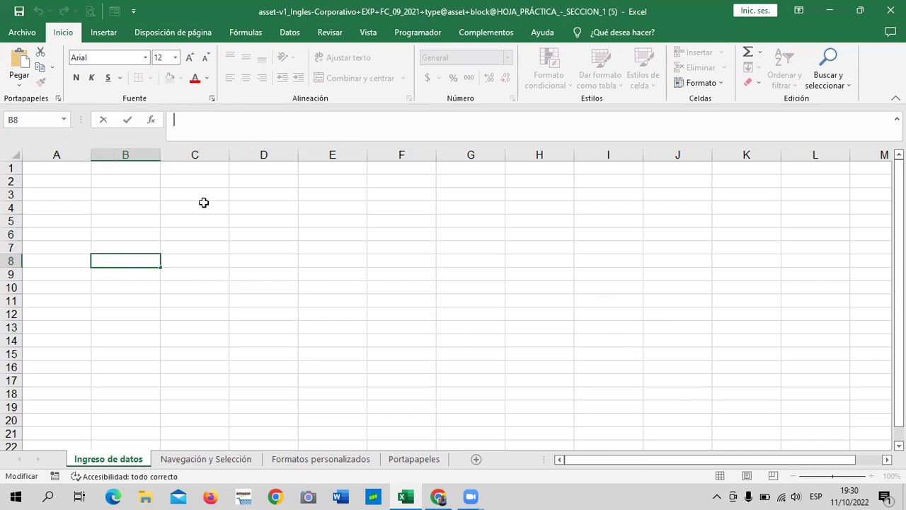
pyautogui.click(133, 198)
pyautogui.write('hola')
pyautogui.press('Return')
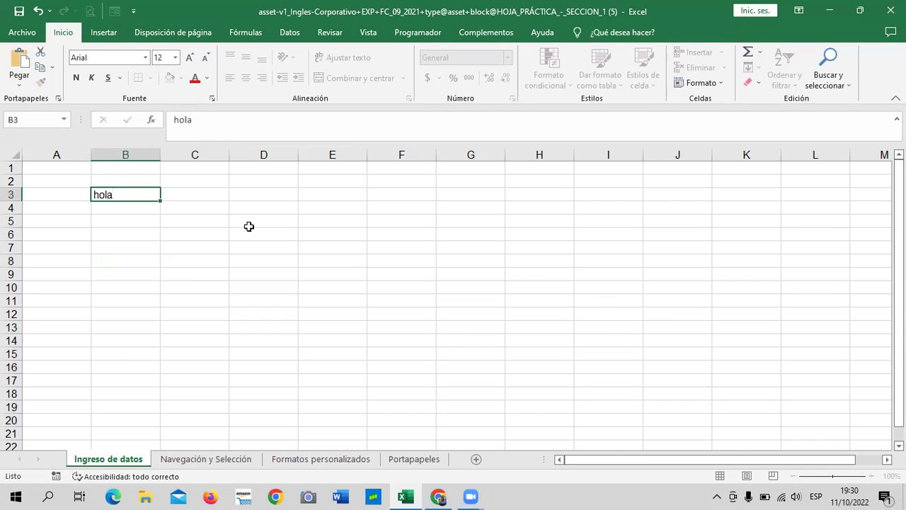
pyautogui.moveTo(251, 236); pyautogui.dragTo(249, 222)
pyautogui.click(118, 196)
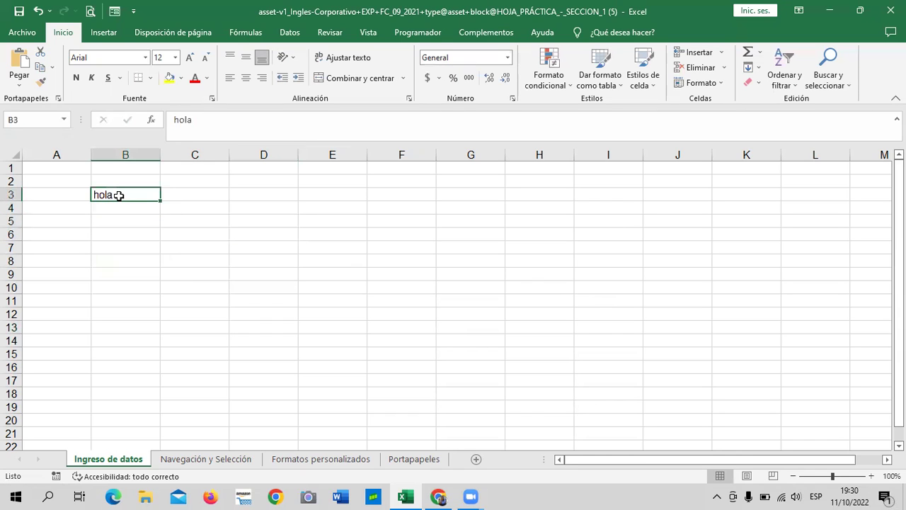
pyautogui.click(187, 194)
pyautogui.click(136, 192)
# Step: Enter 20 in both C3 and D3
pyautogui.click(203, 194)
pyautogui.write('2')
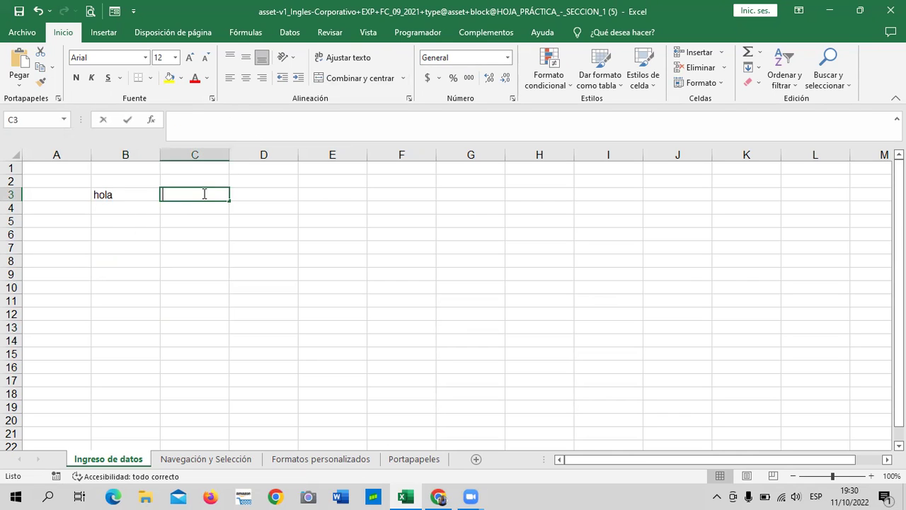
pyautogui.write('0')
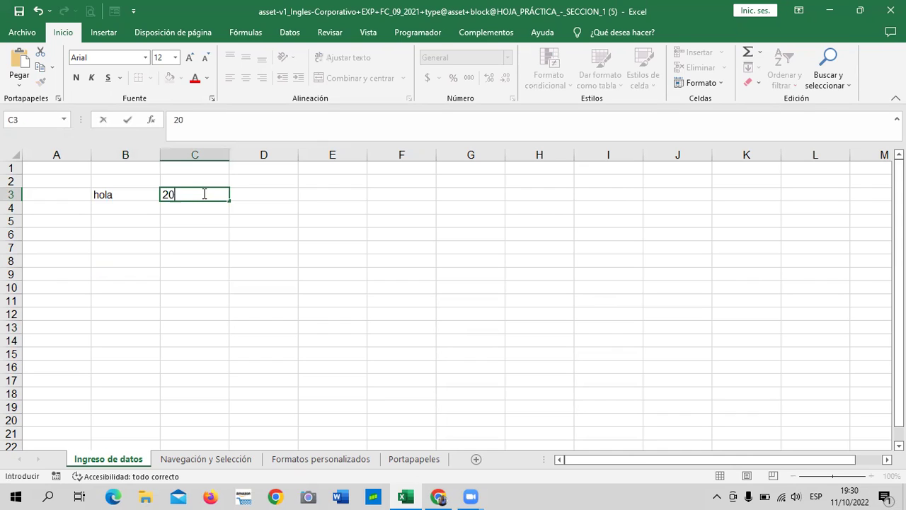
pyautogui.press('Return')
pyautogui.moveTo(312, 233); pyautogui.dragTo(311, 221)
pyautogui.click(203, 193)
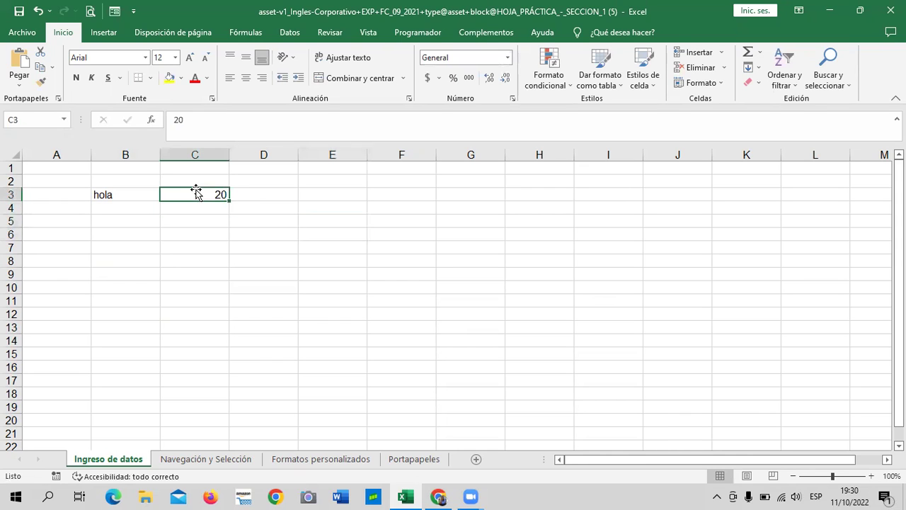
pyautogui.click(259, 230)
pyautogui.click(262, 192)
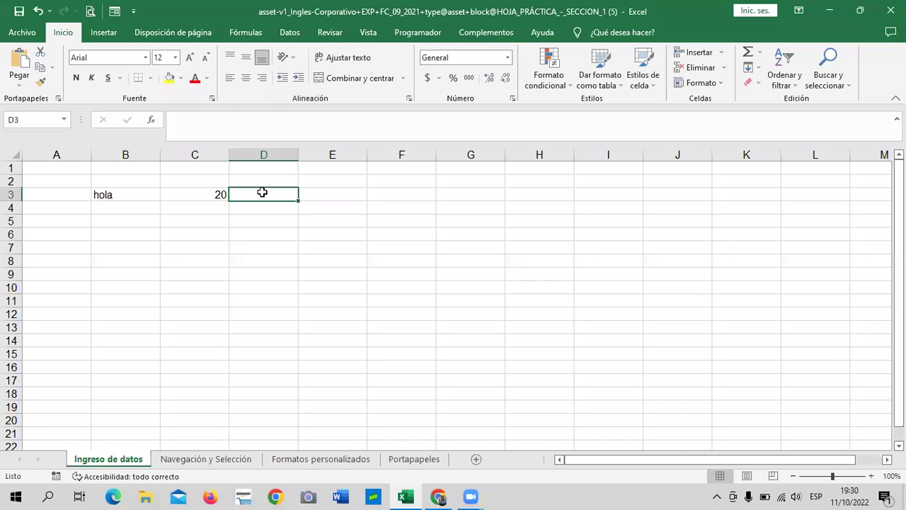
pyautogui.write('20')
pyautogui.click(383, 284)
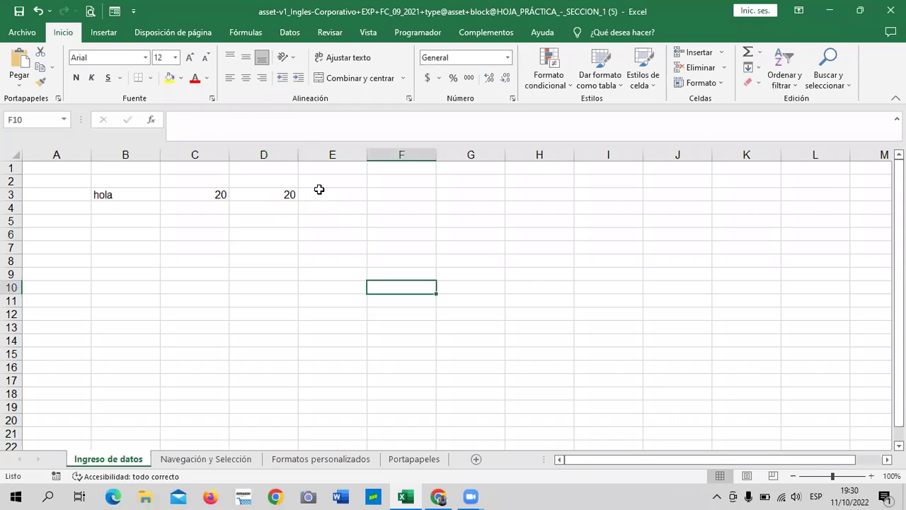
# Step: Put the formula =C3+D3 in E3 so it shows 40
pyautogui.click(321, 191)
pyautogui.write('=')
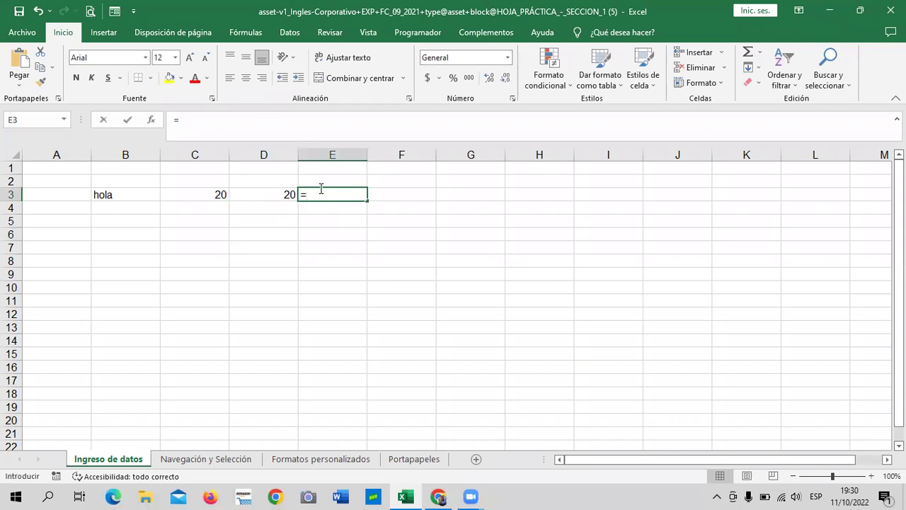
pyautogui.click(183, 193)
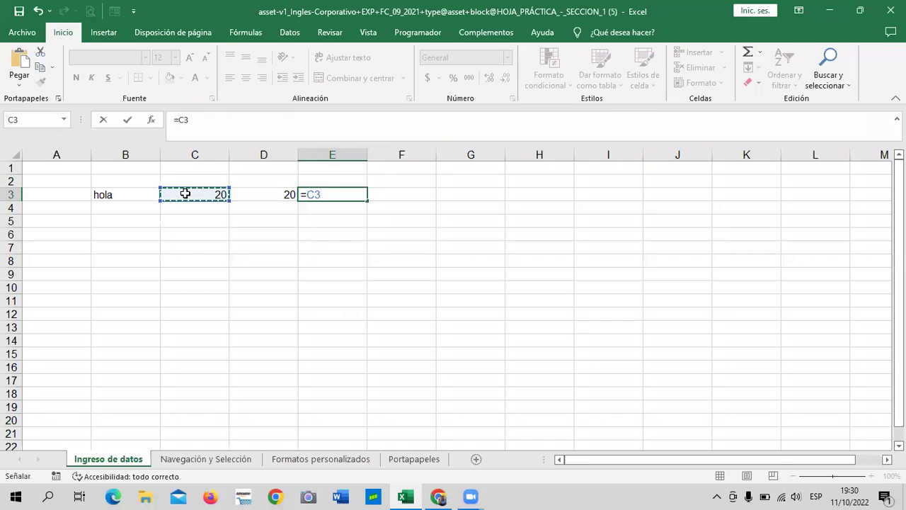
pyautogui.write('+')
pyautogui.click(263, 192)
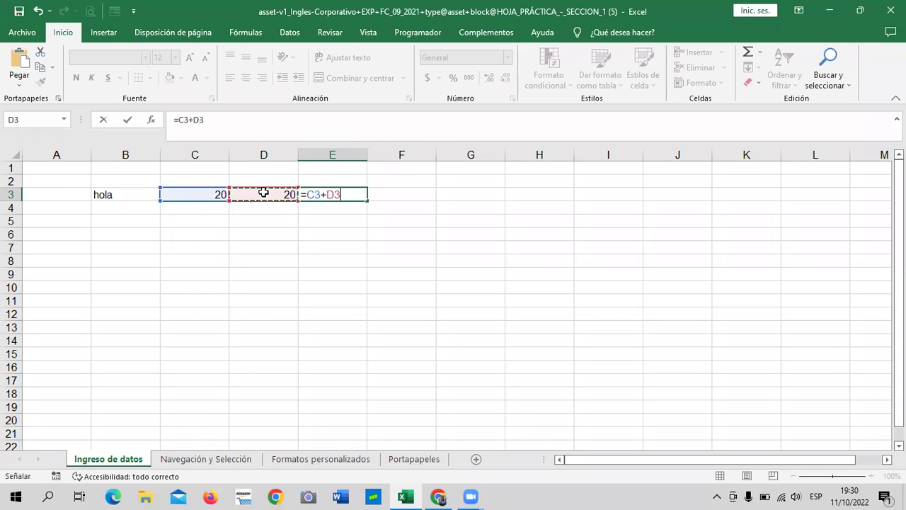
pyautogui.press('Return')
pyautogui.click(389, 256)
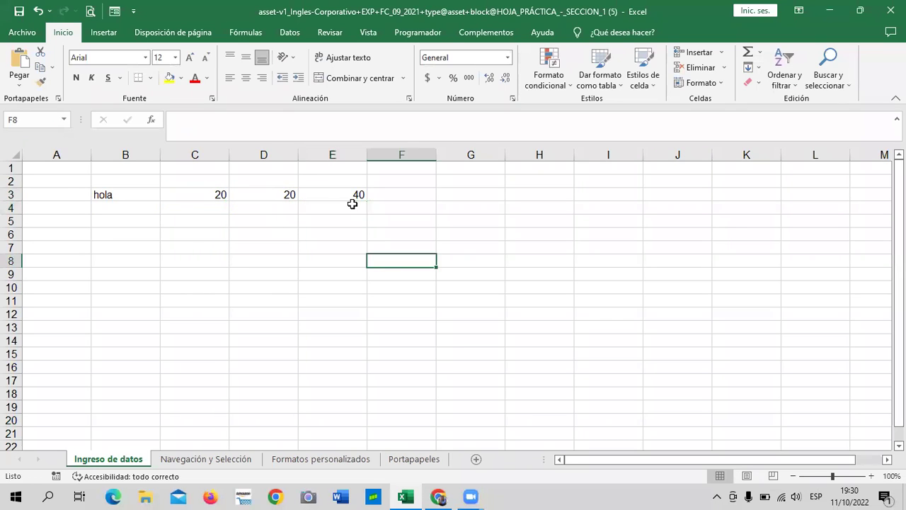
pyautogui.click(343, 191)
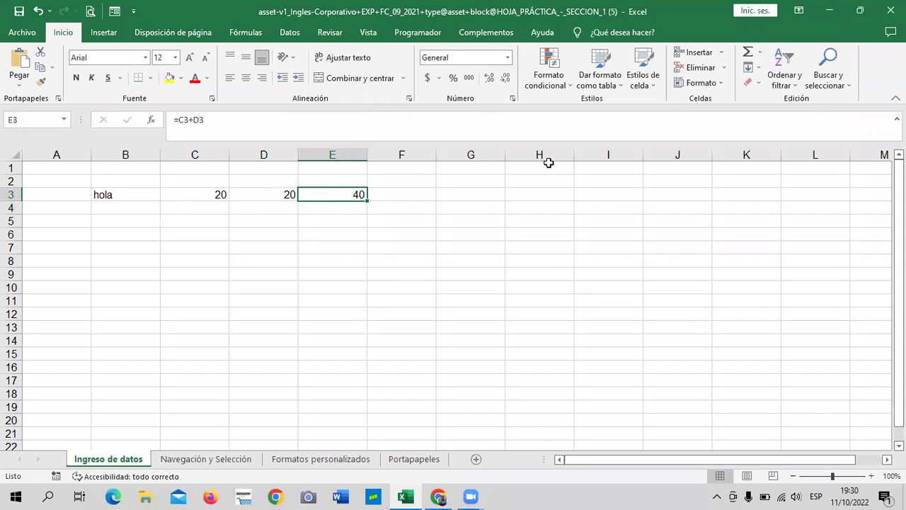
pyautogui.click(415, 344)
pyautogui.click(456, 198)
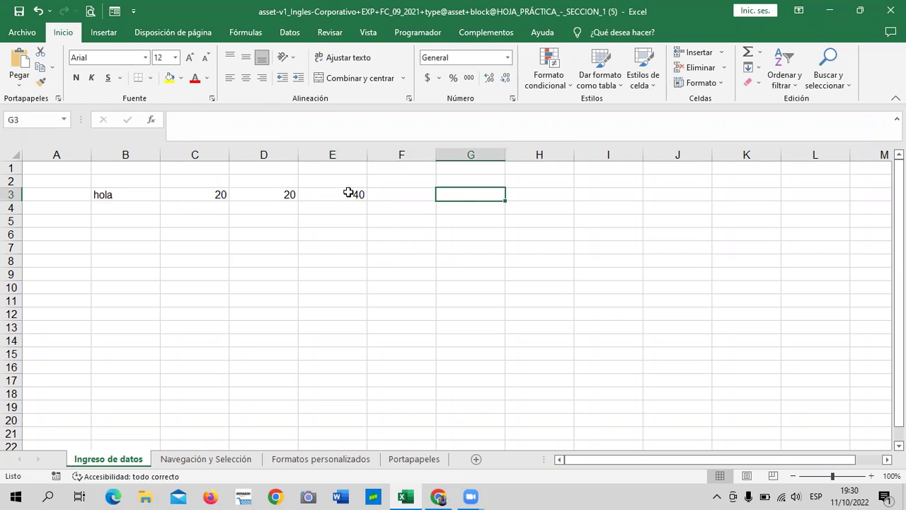
pyautogui.click(348, 193)
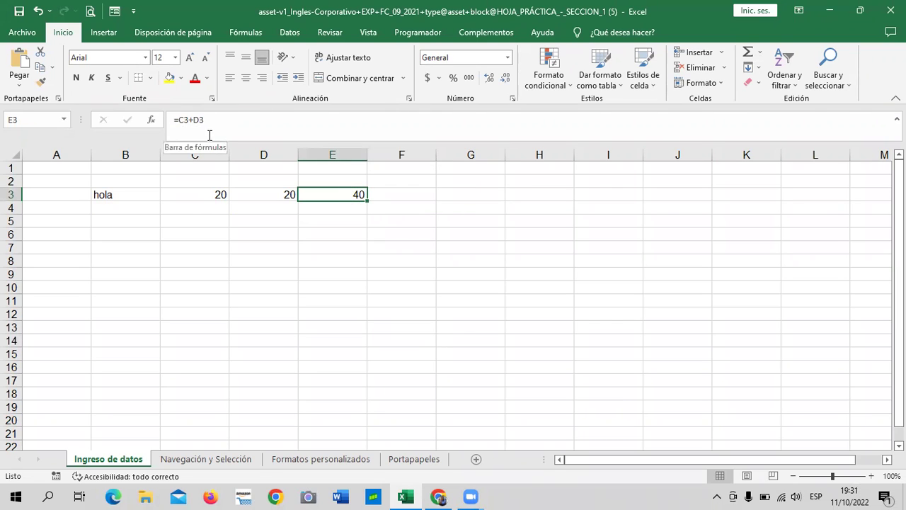
pyautogui.click(346, 247)
pyautogui.click(339, 193)
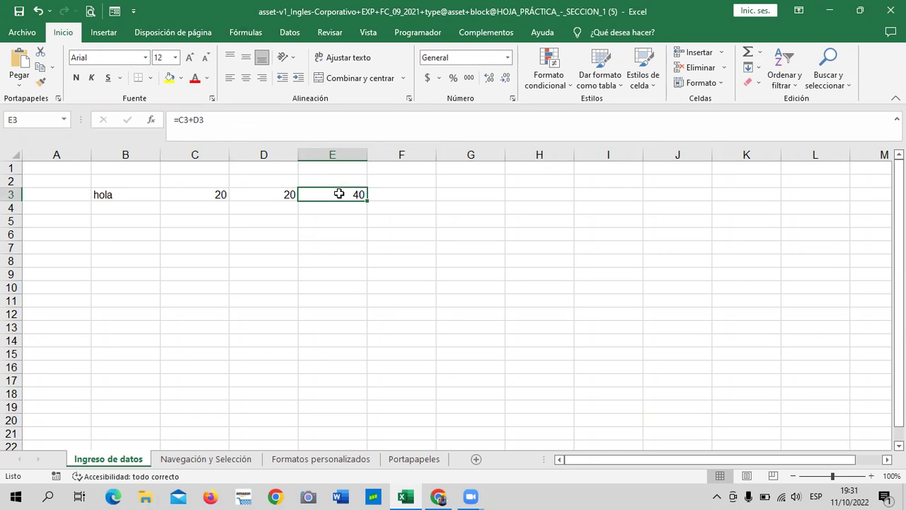
pyautogui.click(210, 197)
pyautogui.click(252, 194)
pyautogui.click(332, 197)
pyautogui.click(317, 119)
pyautogui.click(411, 273)
pyautogui.click(339, 185)
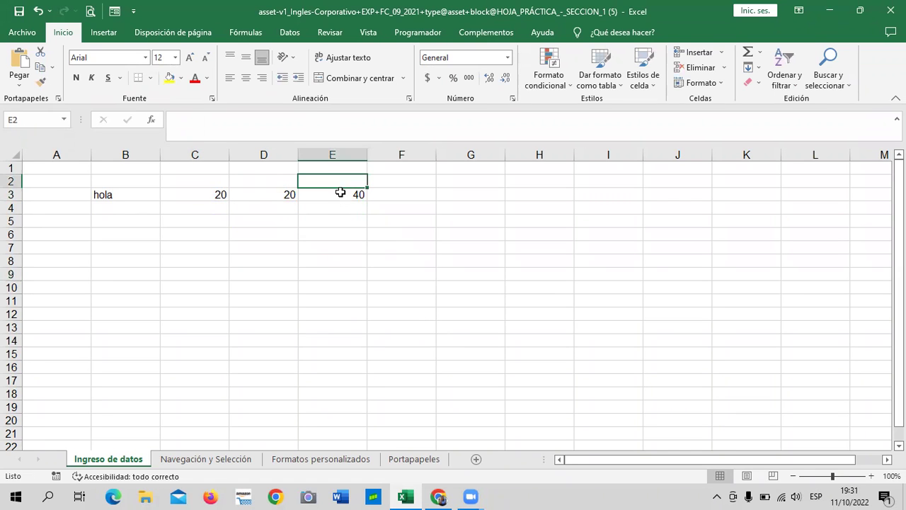
pyautogui.click(340, 192)
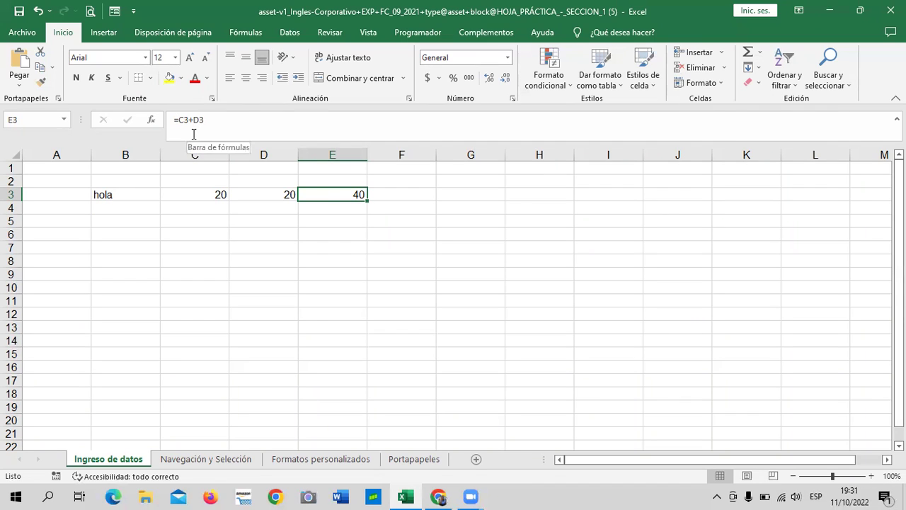
pyautogui.click(387, 303)
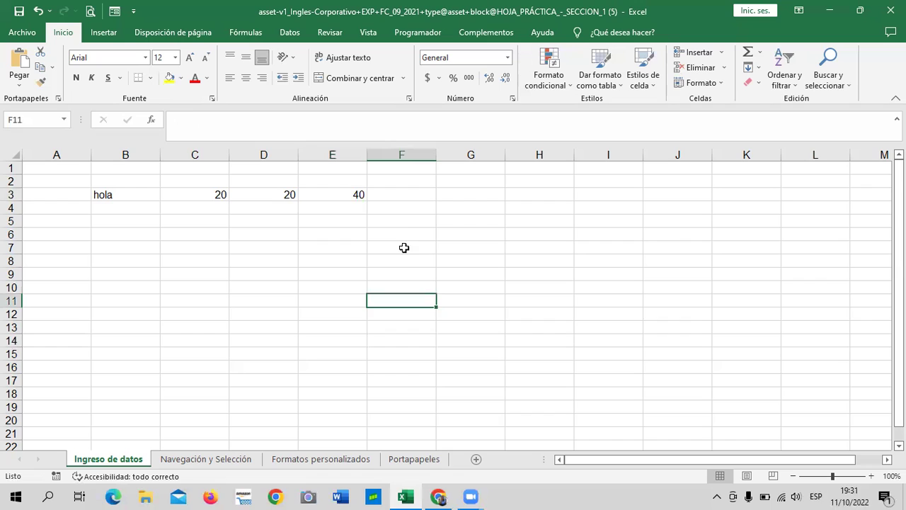
pyautogui.click(335, 193)
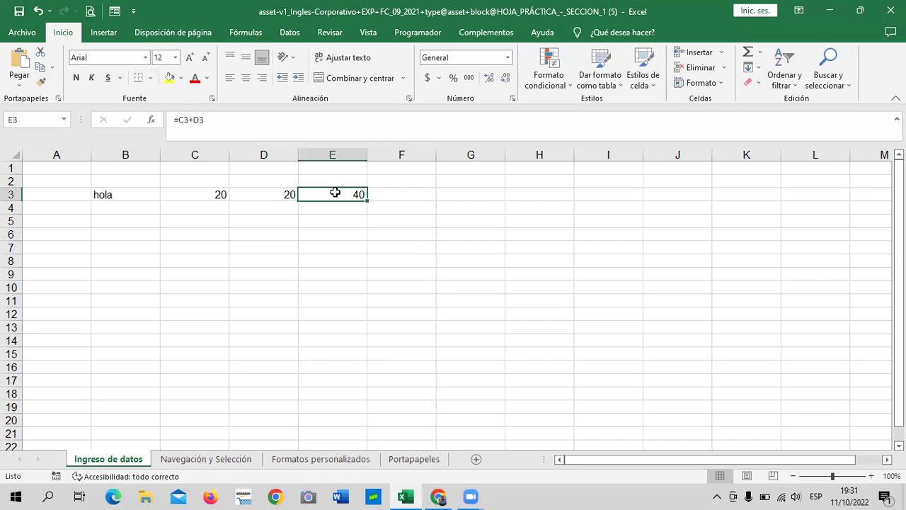
pyautogui.click(133, 189)
pyautogui.click(183, 261)
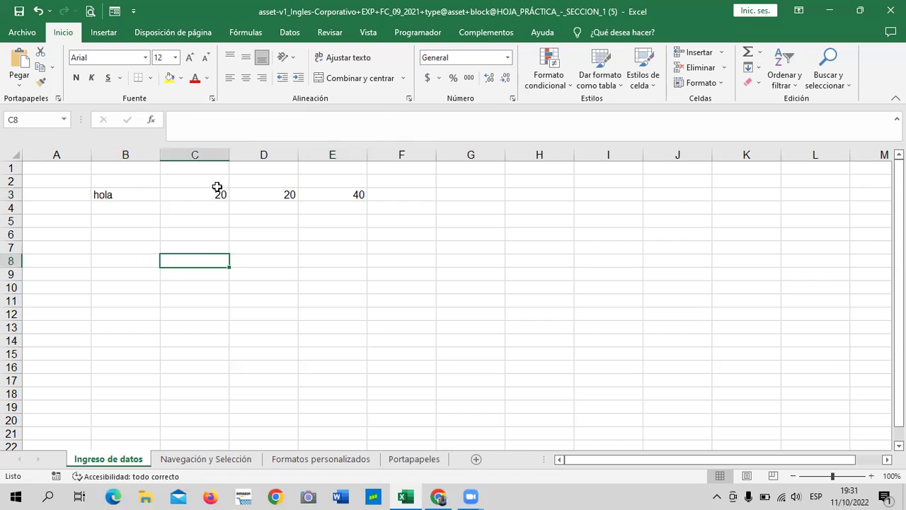
pyautogui.click(122, 195)
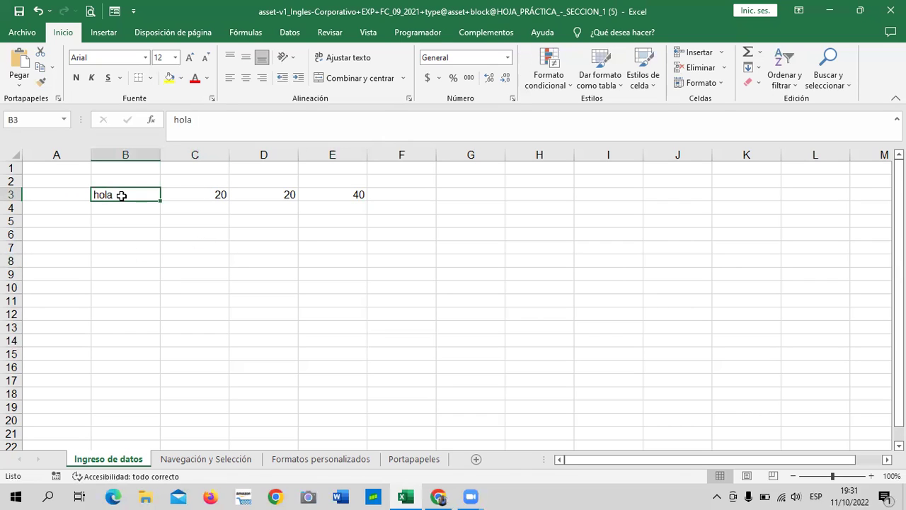
pyautogui.click(186, 284)
pyautogui.click(116, 195)
pyautogui.moveTo(393, 297); pyautogui.dragTo(391, 286)
pyautogui.click(347, 195)
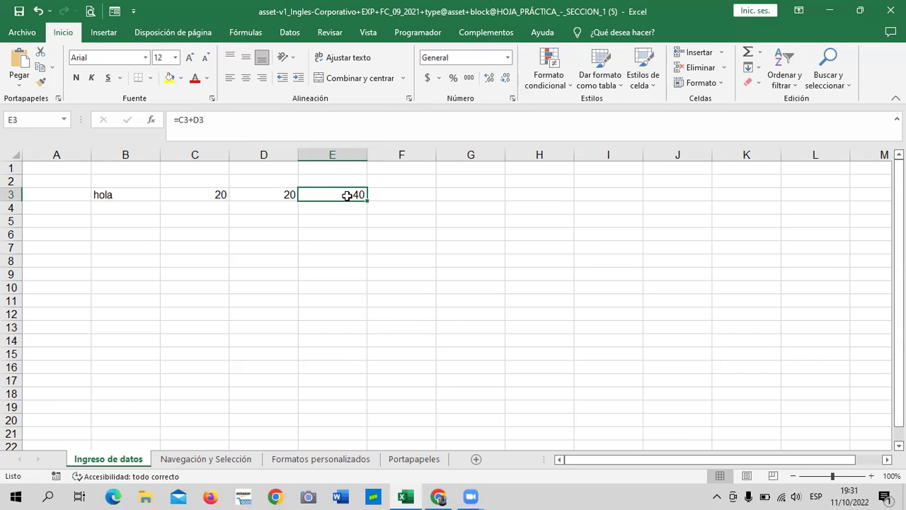
pyautogui.click(334, 273)
pyautogui.click(348, 195)
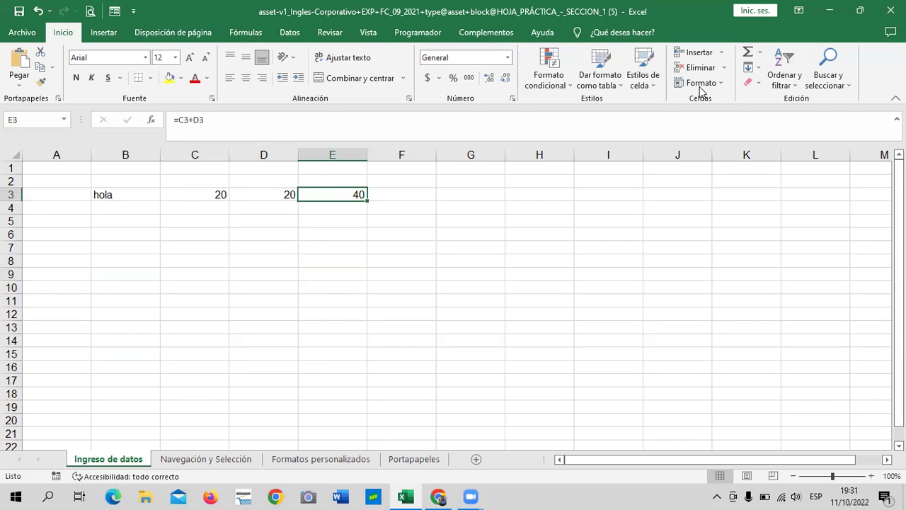
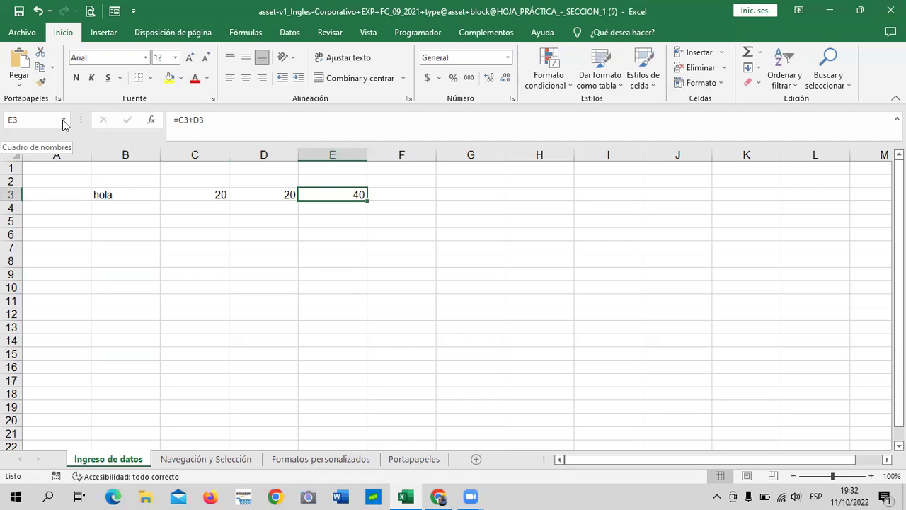
# Step: Move the active cell around the data area, selecting B12:C12 and ending on B16
pyautogui.click(361, 284)
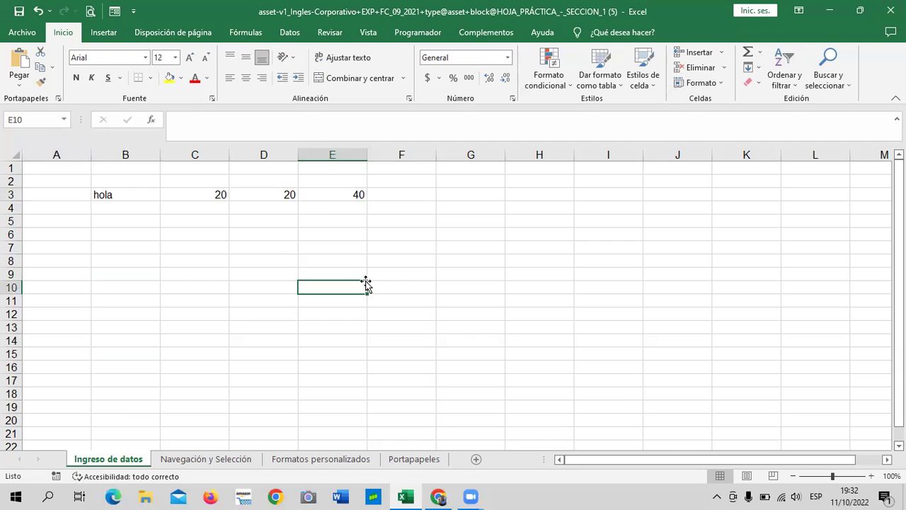
pyautogui.click(117, 230)
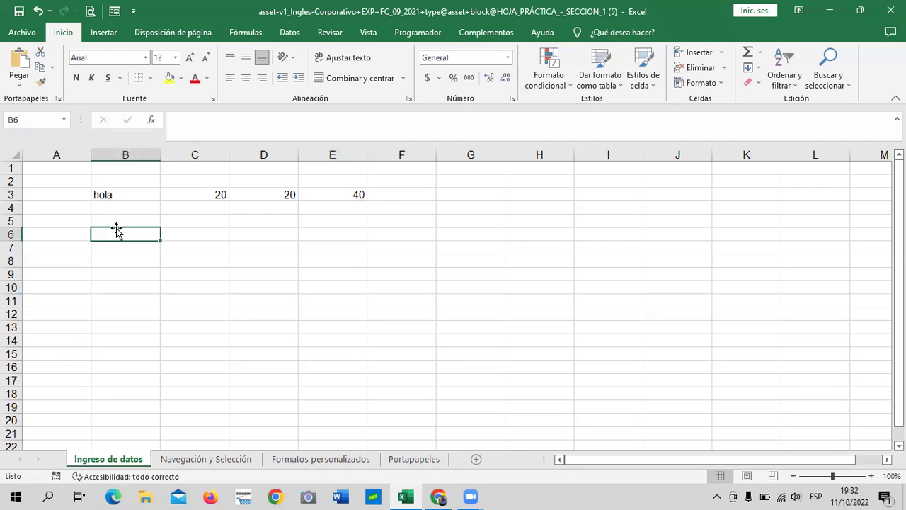
pyautogui.click(301, 234)
pyautogui.click(638, 235)
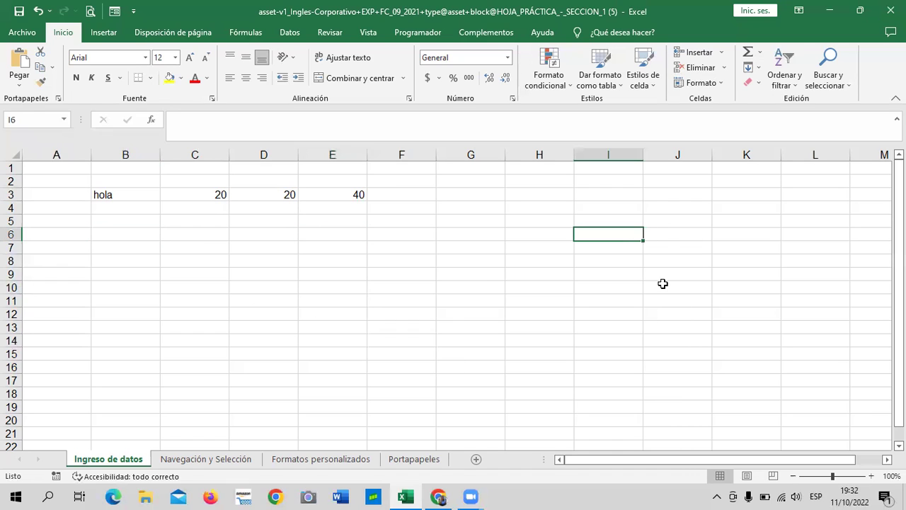
pyautogui.click(423, 288)
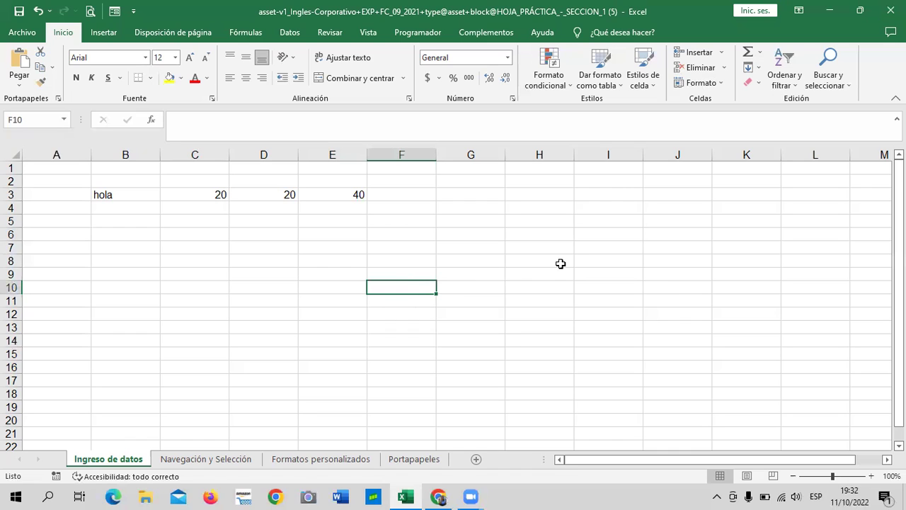
pyautogui.click(123, 236)
pyautogui.moveTo(137, 319); pyautogui.dragTo(202, 322)
pyautogui.click(503, 272)
pyautogui.click(702, 220)
pyautogui.click(809, 324)
pyautogui.click(324, 287)
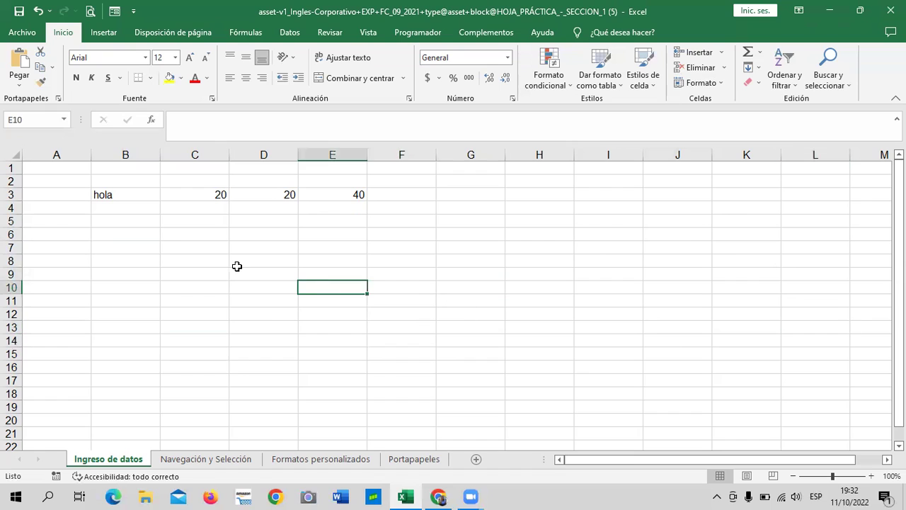
pyautogui.click(149, 248)
pyautogui.click(104, 363)
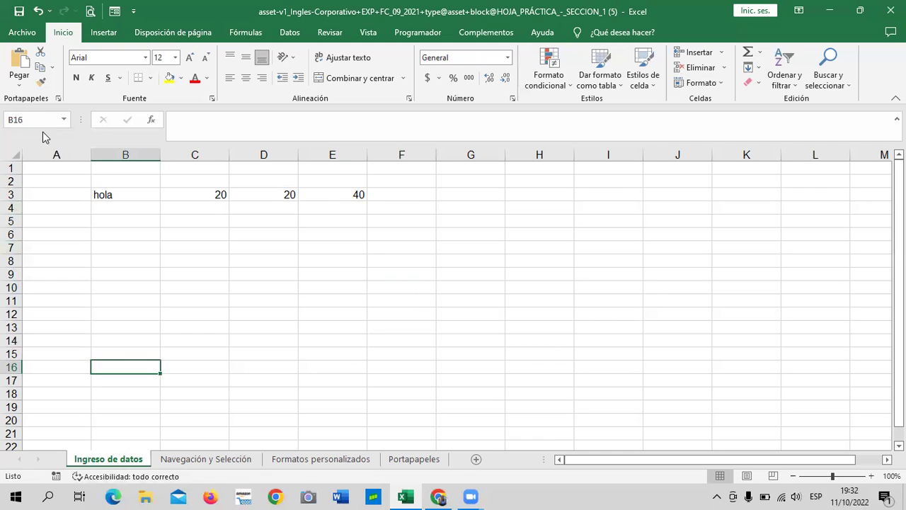
# Step: Keep moving between cells E15 to L8, selecting B12:B13, then select the Name Box address
pyautogui.click(350, 359)
pyautogui.click(682, 196)
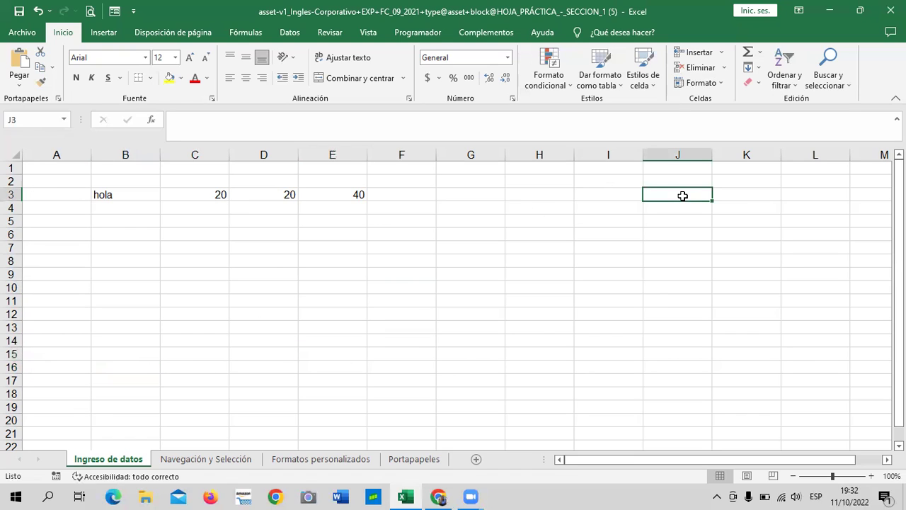
pyautogui.click(735, 248)
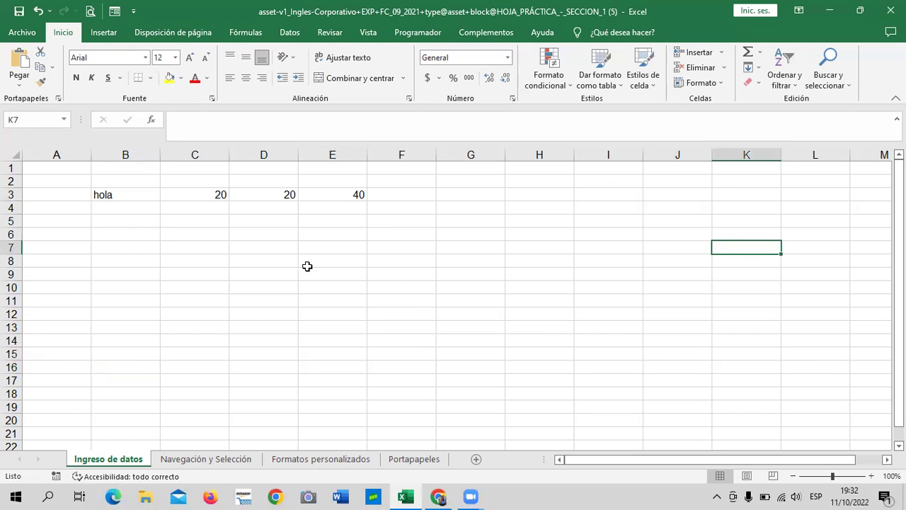
pyautogui.click(432, 356)
pyautogui.click(742, 317)
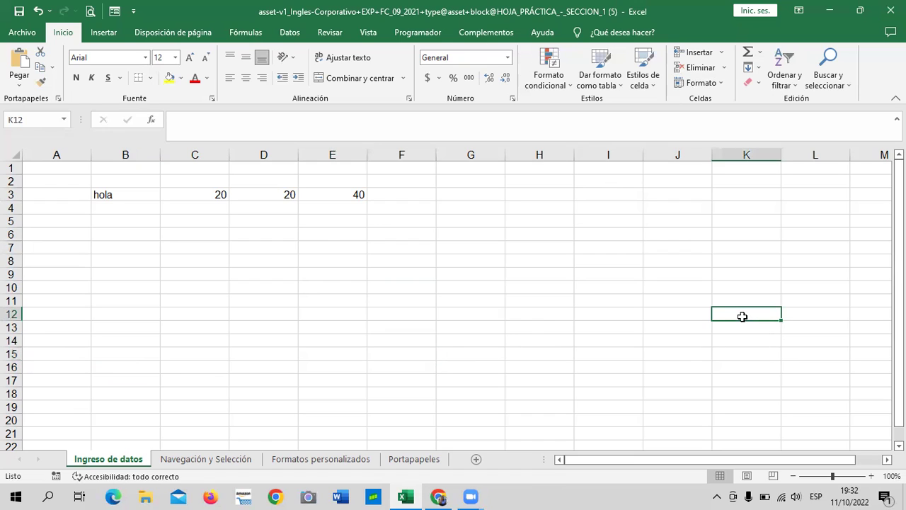
pyautogui.click(463, 290)
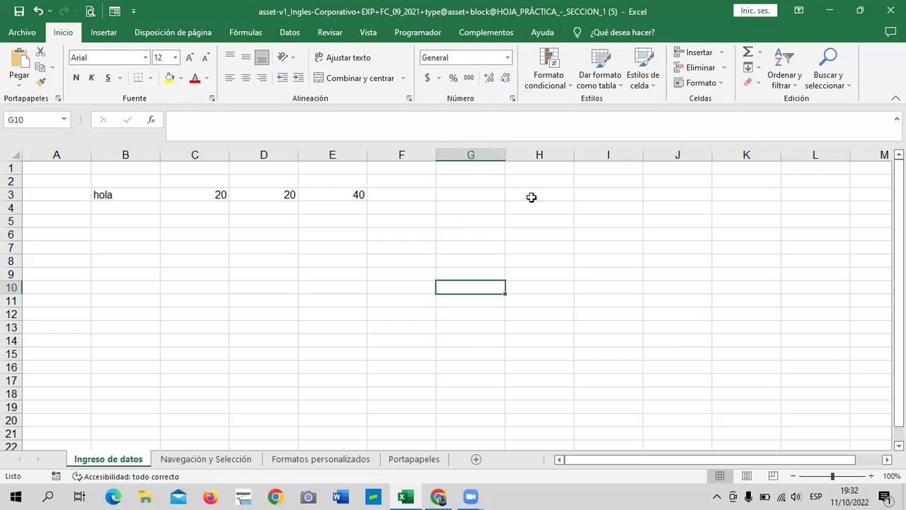
pyautogui.click(565, 364)
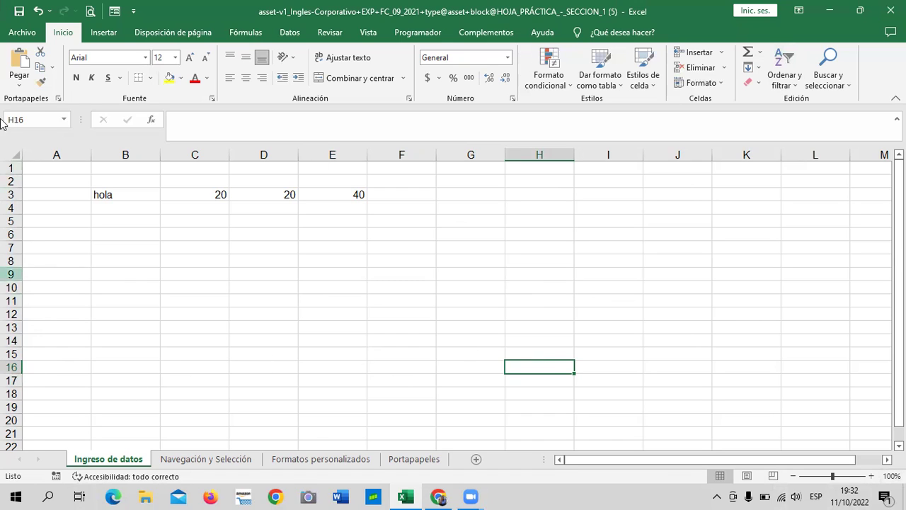
pyautogui.click(640, 337)
pyautogui.click(531, 338)
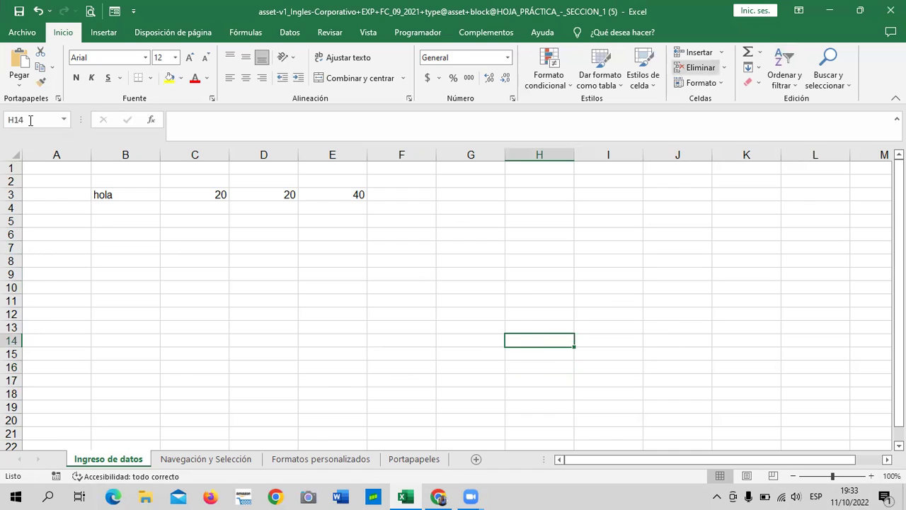
pyautogui.moveTo(138, 315); pyautogui.dragTo(137, 327)
pyautogui.click(433, 381)
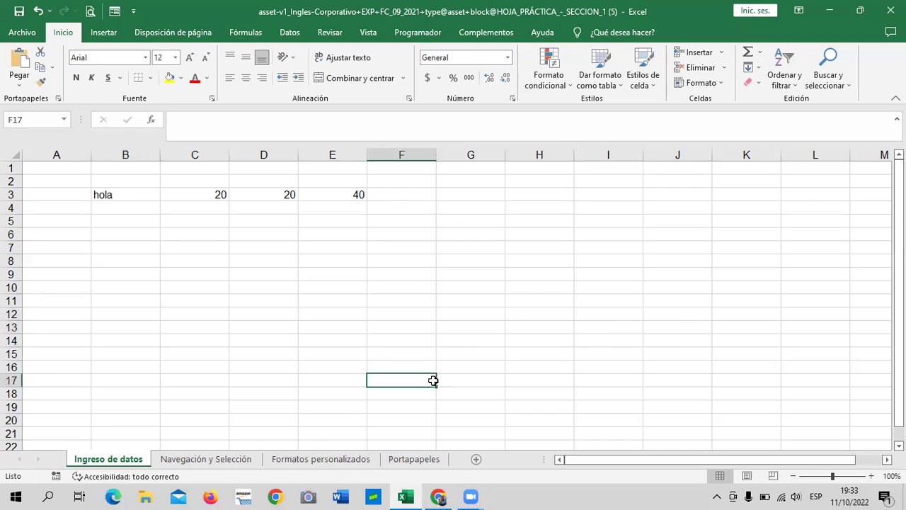
pyautogui.click(791, 259)
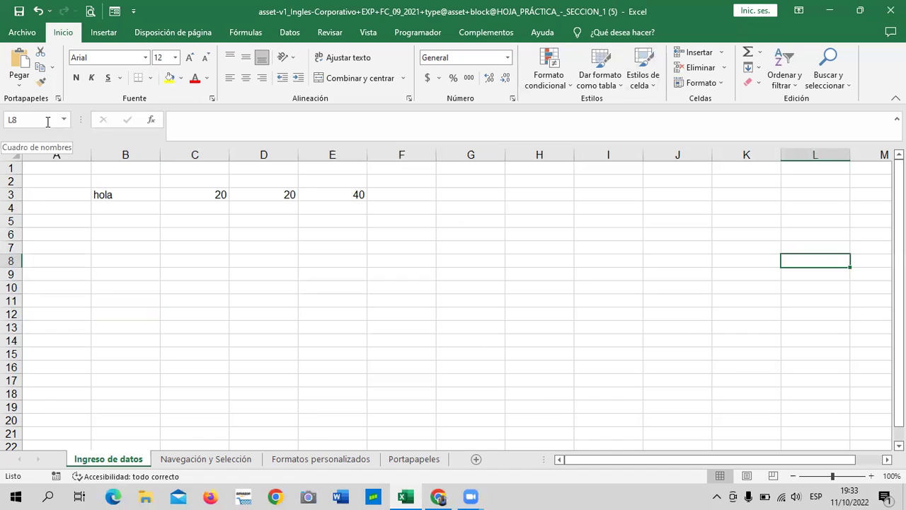
pyautogui.click(357, 301)
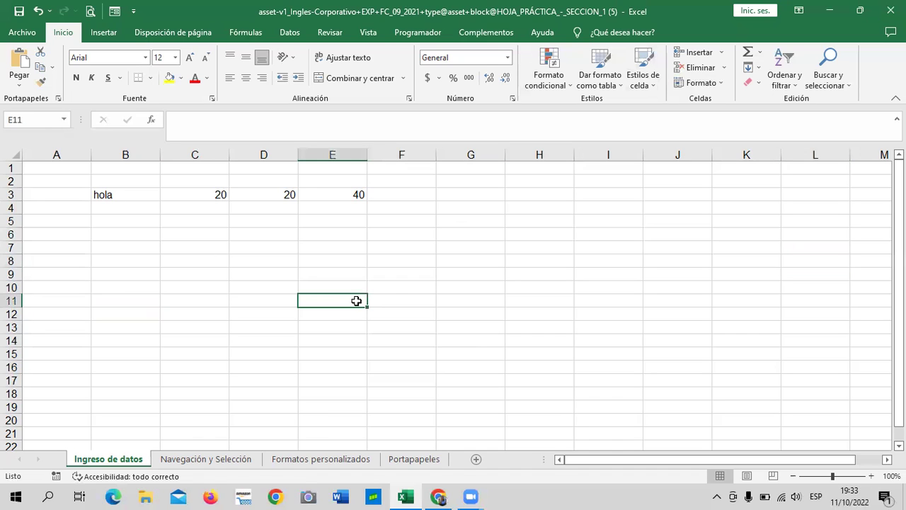
pyautogui.click(48, 118)
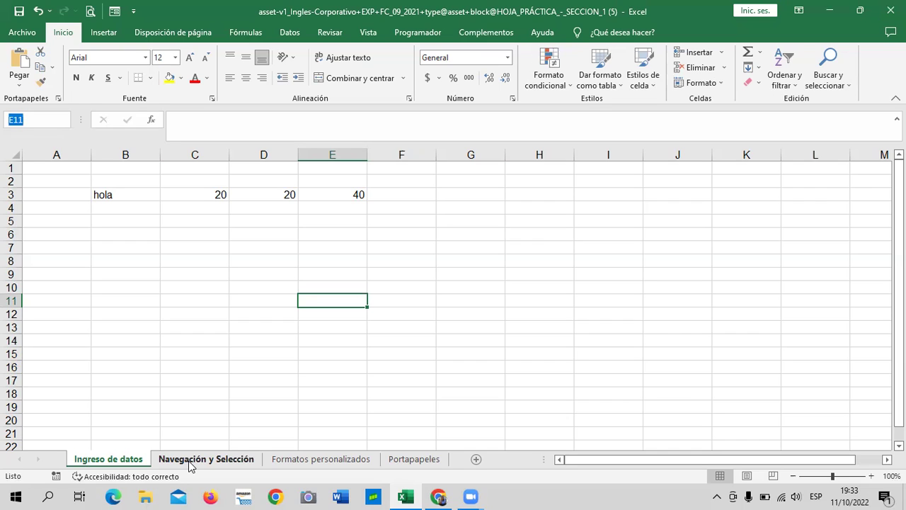
# Step: Select B14, then E8, and scroll down to the empty rows 275–296
pyautogui.click(132, 347)
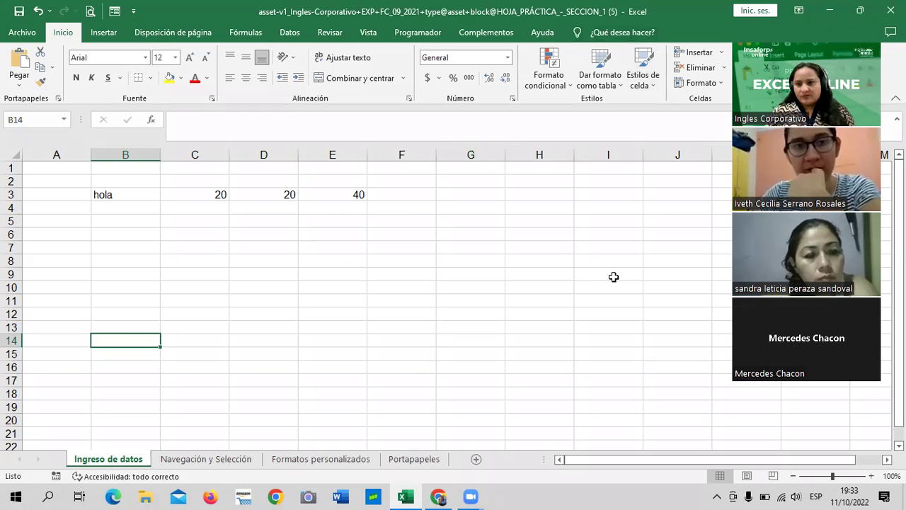
pyautogui.click(332, 260)
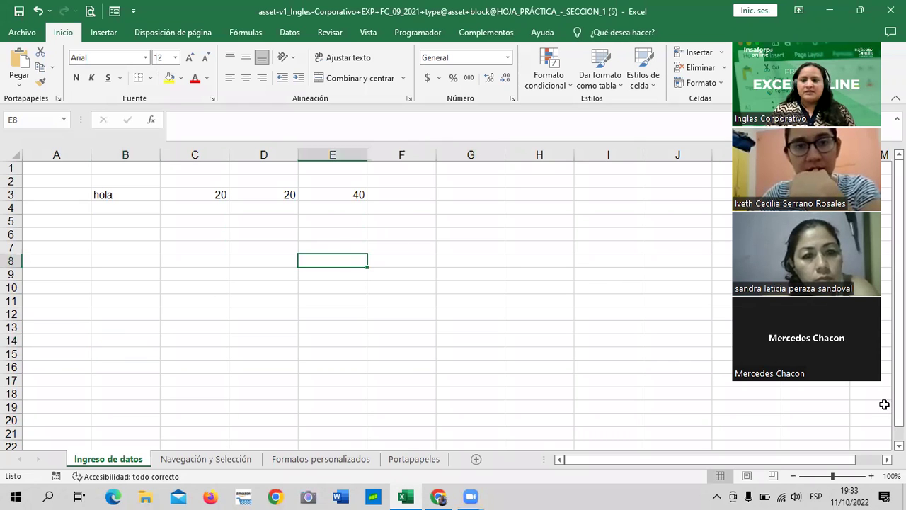
pyautogui.scroll(-3, 884, 404)
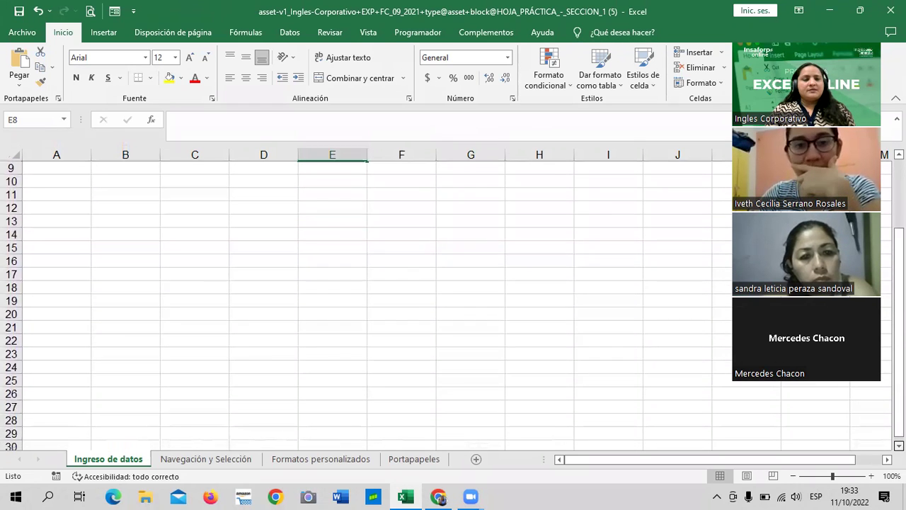
pyautogui.scroll(-3, 368, 305)
pyautogui.scroll(-3, 369, 305)
pyautogui.scroll(-3, 368, 304)
pyautogui.scroll(-3, 368, 304)
pyautogui.scroll(-3, 368, 304)
pyautogui.scroll(-3, 368, 304)
pyautogui.scroll(-3, 368, 305)
pyautogui.scroll(-3, 368, 304)
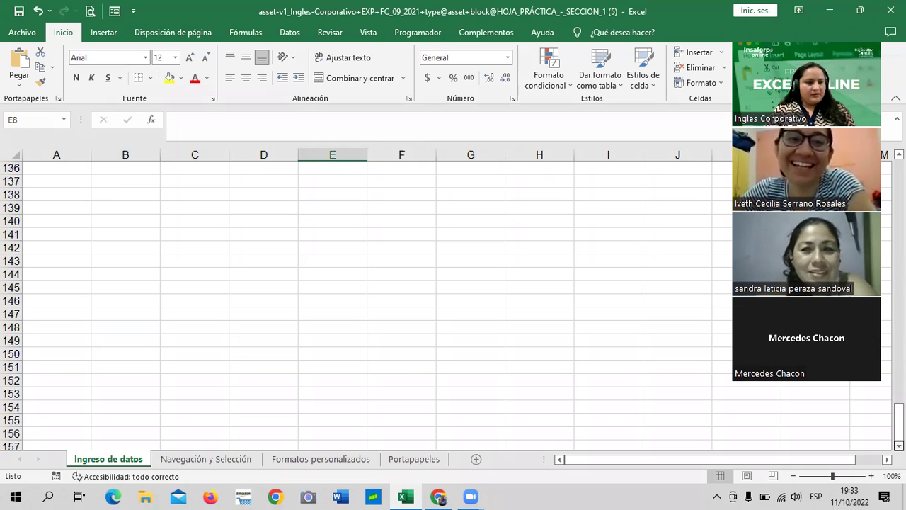
pyautogui.scroll(-1, 369, 305)
pyautogui.scroll(-3, 368, 305)
pyautogui.scroll(-2, 368, 305)
pyautogui.scroll(-3, 368, 305)
pyautogui.scroll(-3, 368, 305)
pyautogui.scroll(-3, 369, 305)
pyautogui.scroll(-3, 368, 304)
pyautogui.scroll(-3, 368, 304)
pyautogui.scroll(-3, 368, 305)
pyautogui.scroll(-3, 368, 305)
pyautogui.scroll(-3, 369, 305)
pyautogui.scroll(-3, 369, 304)
pyautogui.scroll(-3, 368, 304)
pyautogui.scroll(-3, 368, 305)
pyautogui.scroll(-3, 369, 304)
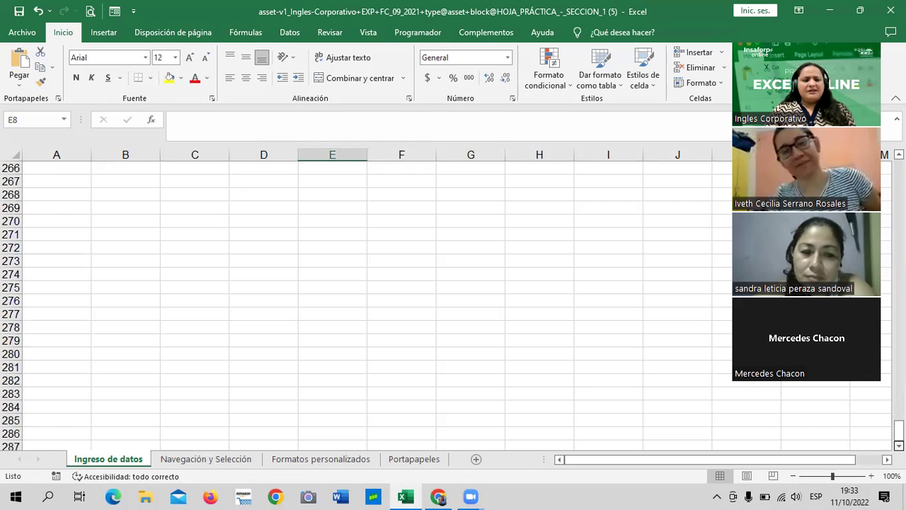
pyautogui.scroll(-3, 368, 304)
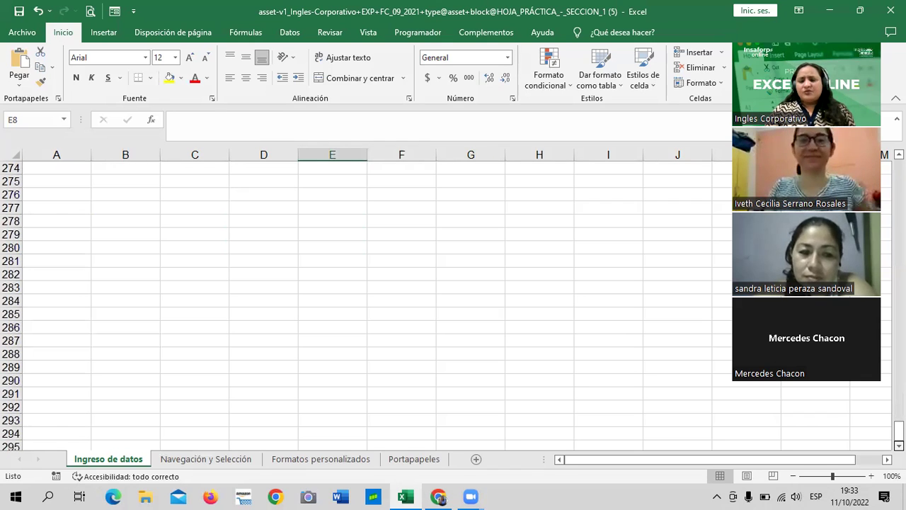
# Step: Select D285 and C281:C282, then jump to cell A500000 through the Name Box
pyautogui.click(283, 295)
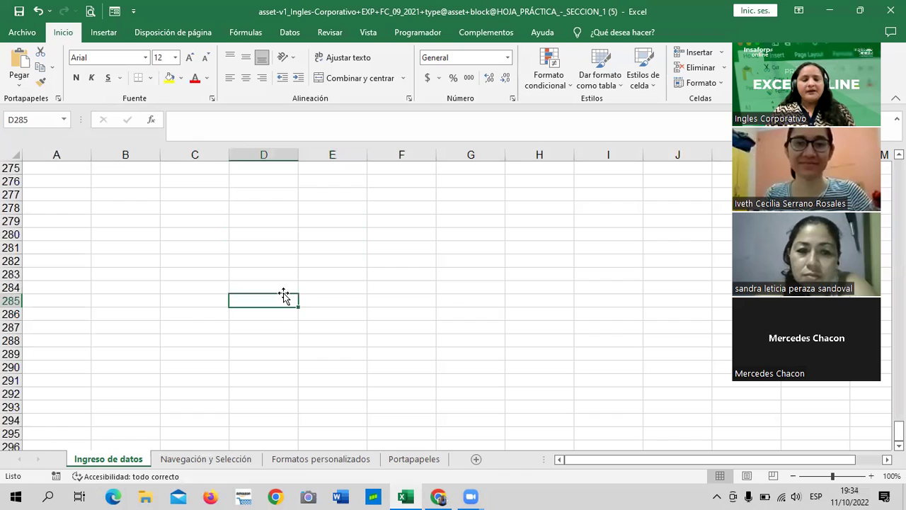
pyautogui.click(53, 118)
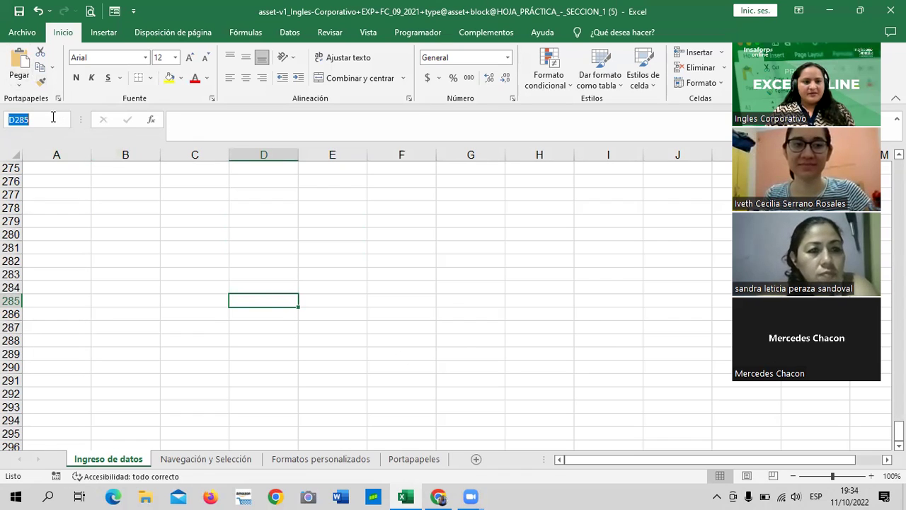
pyautogui.press('BackSpace')
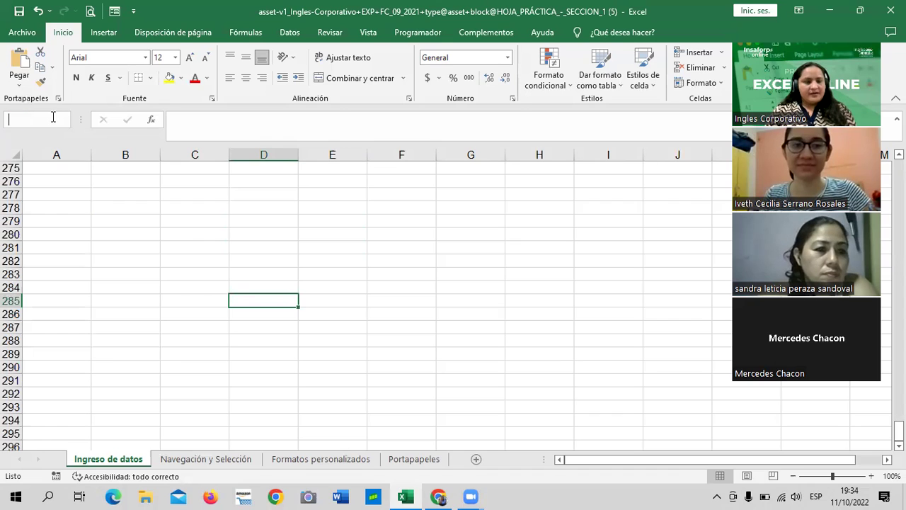
pyautogui.moveTo(190, 247); pyautogui.dragTo(182, 257)
pyautogui.click(43, 122)
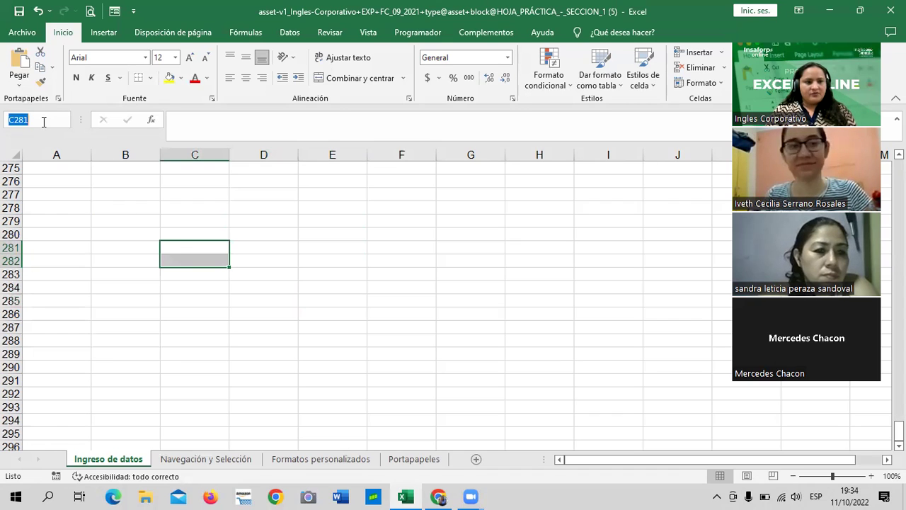
pyautogui.press('BackSpace')
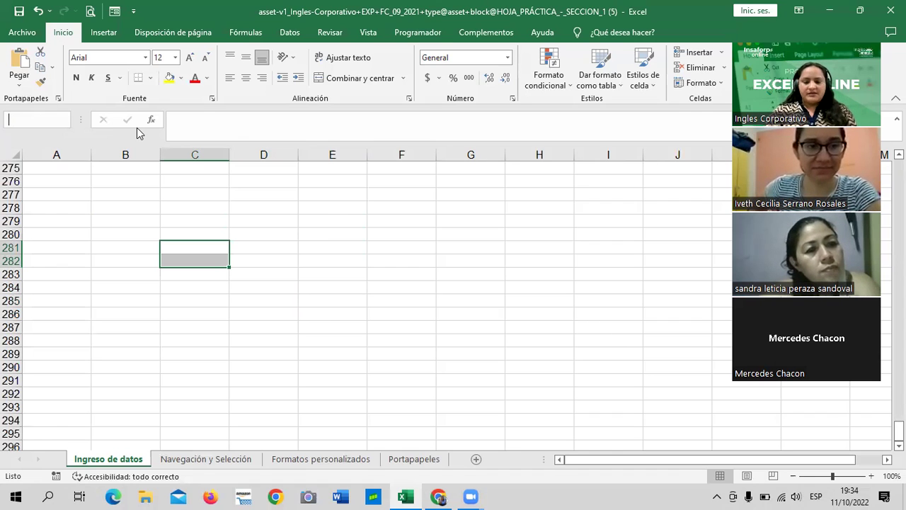
pyautogui.write('A')
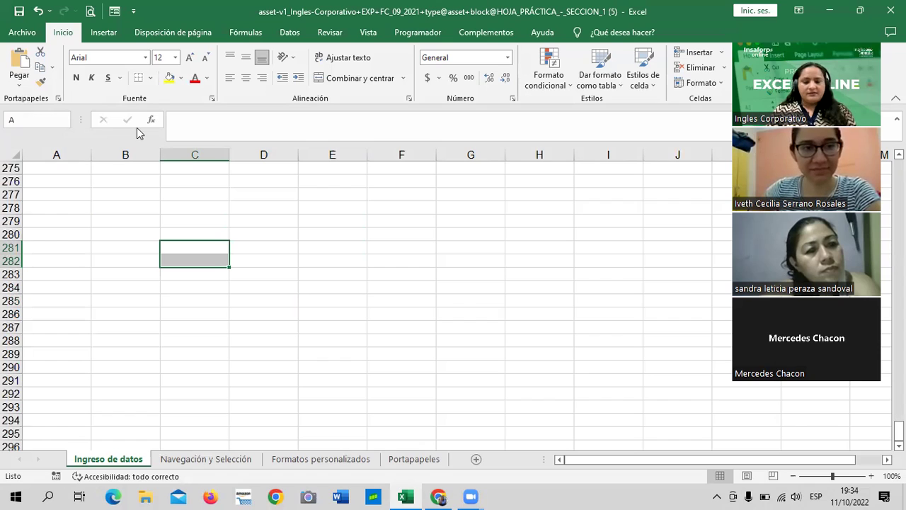
pyautogui.write('500')
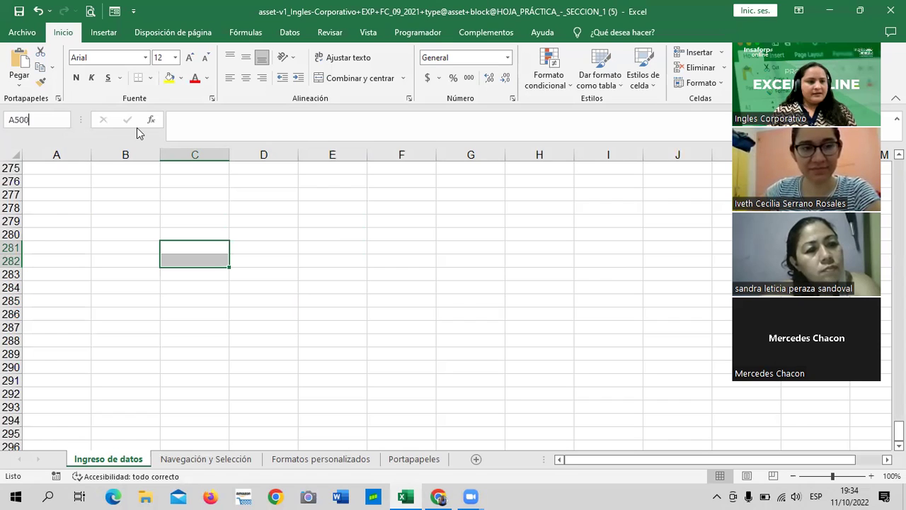
pyautogui.write('000')
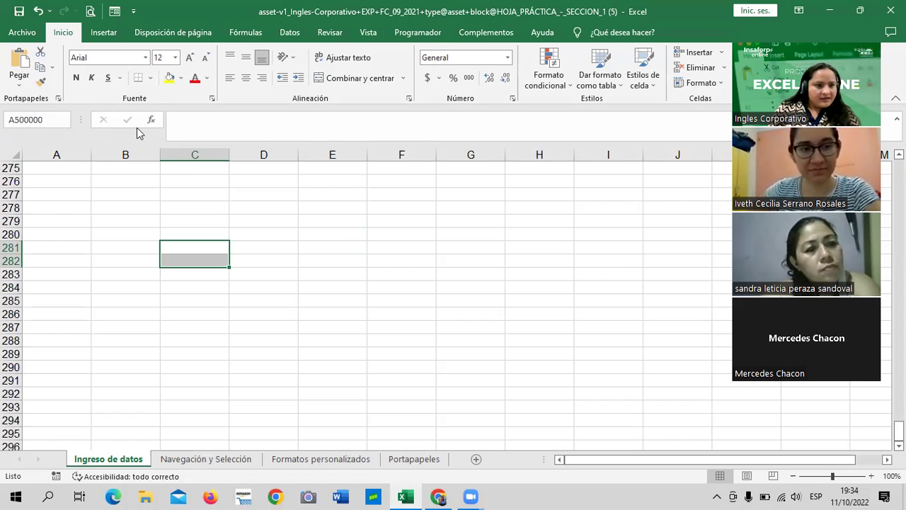
pyautogui.press('Return')
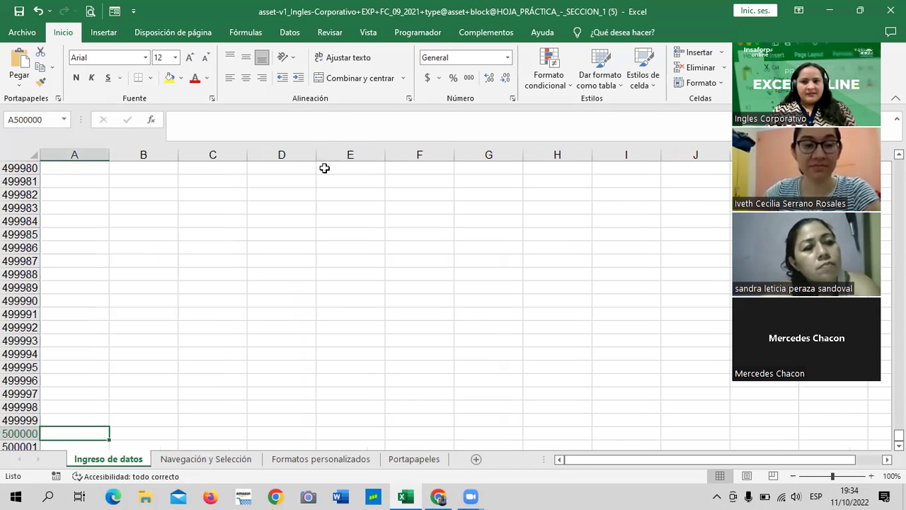
# Step: Enter a1 in the Name Box to jump back to cell A1
pyautogui.scroll(-1, 107, 386)
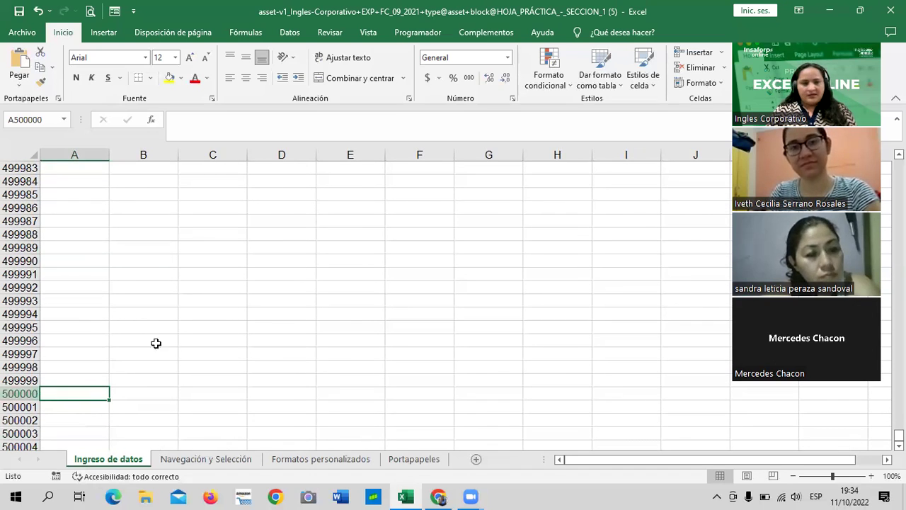
pyautogui.click(60, 122)
pyautogui.write('a1')
pyautogui.press('Return')
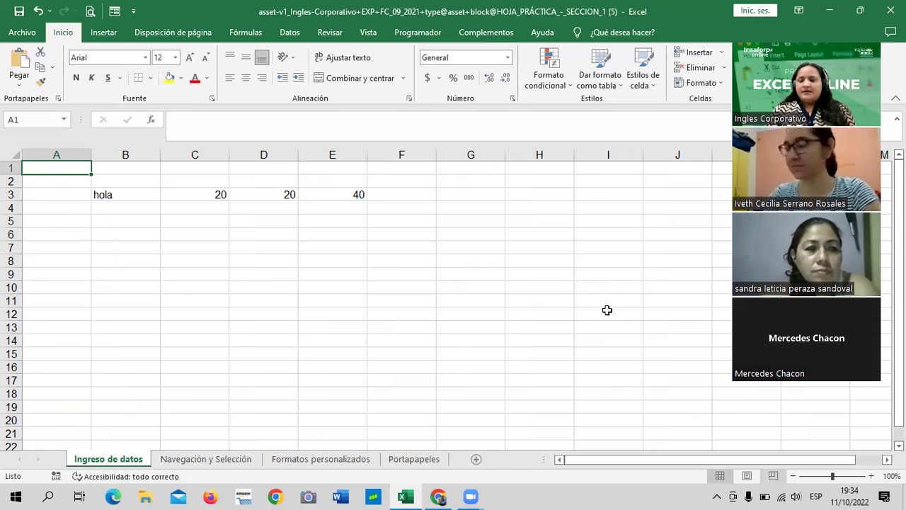
pyautogui.scroll(-3, 318, 233)
pyautogui.scroll(-9, 318, 262)
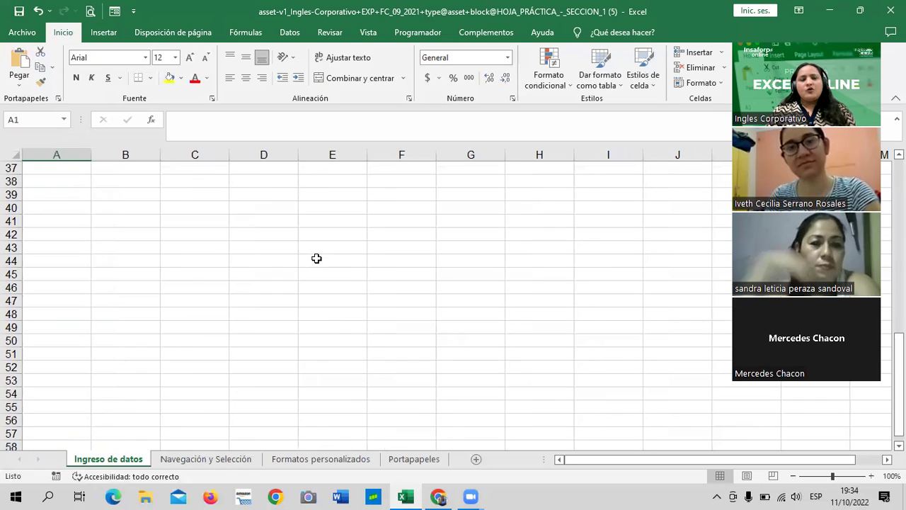
pyautogui.scroll(-4, 318, 260)
pyautogui.scroll(-10, 318, 257)
pyautogui.scroll(-9, 318, 257)
pyautogui.scroll(-9, 318, 257)
pyautogui.scroll(-5, 318, 258)
pyautogui.scroll(-9, 321, 258)
pyautogui.scroll(-9, 321, 258)
pyautogui.scroll(-5, 320, 260)
pyautogui.scroll(-11, 322, 264)
pyautogui.scroll(-5, 322, 265)
pyautogui.scroll(-10, 323, 264)
pyautogui.scroll(6, 326, 267)
pyautogui.scroll(9, 327, 271)
pyautogui.scroll(10, 340, 255)
pyautogui.scroll(19, 339, 255)
pyautogui.scroll(13, 343, 253)
pyautogui.scroll(8, 342, 252)
pyautogui.scroll(5, 342, 253)
# Step: Jump to cell Z900000 using the Name Box
pyautogui.click(46, 115)
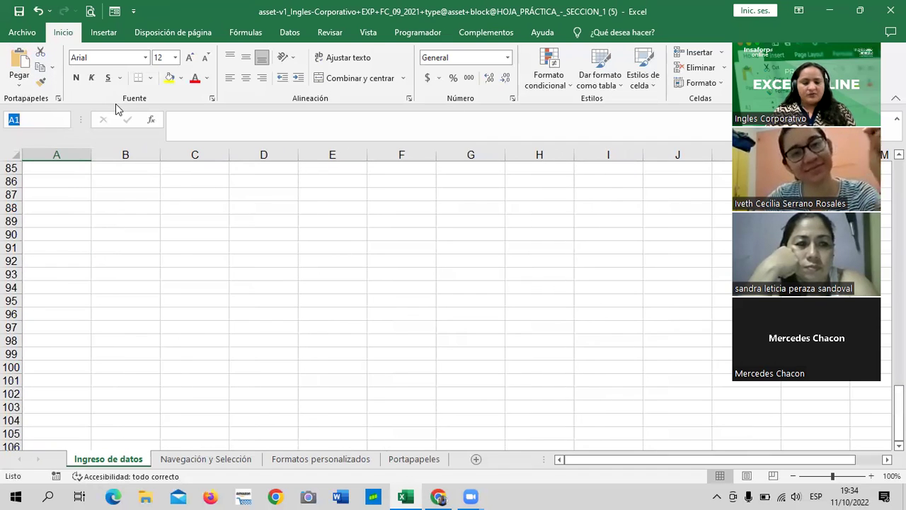
pyautogui.write('z')
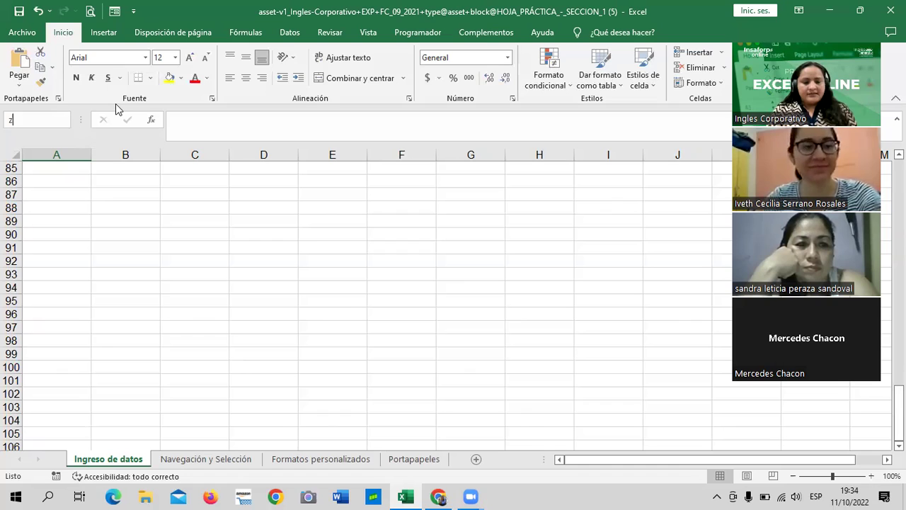
pyautogui.write('900000')
pyautogui.press('Return')
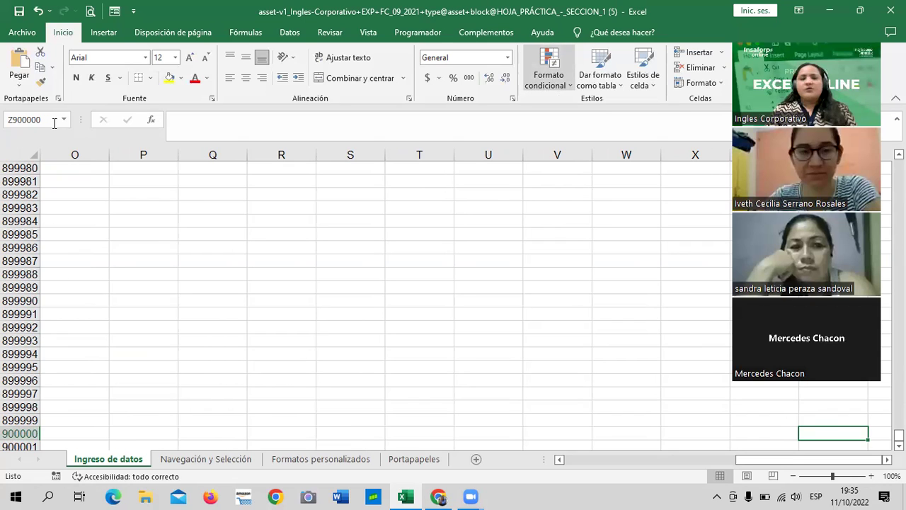
# Step: Replace the Name Box address and jump back to cell D2
pyautogui.click(63, 119)
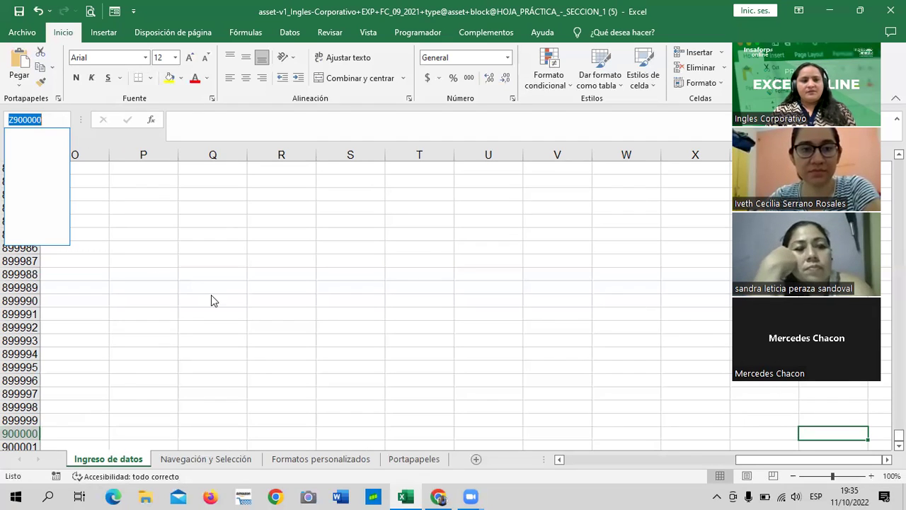
pyautogui.press('BackSpace')
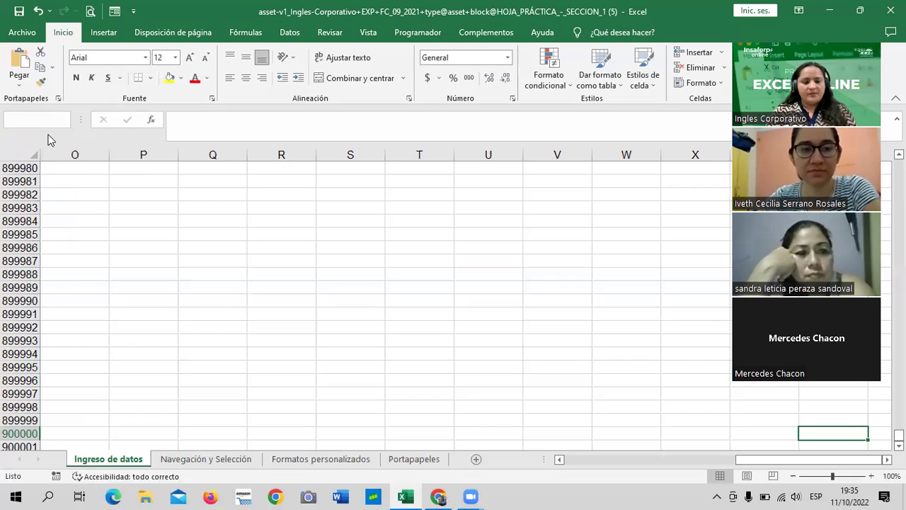
pyautogui.write('a')
pyautogui.press('BackSpace')
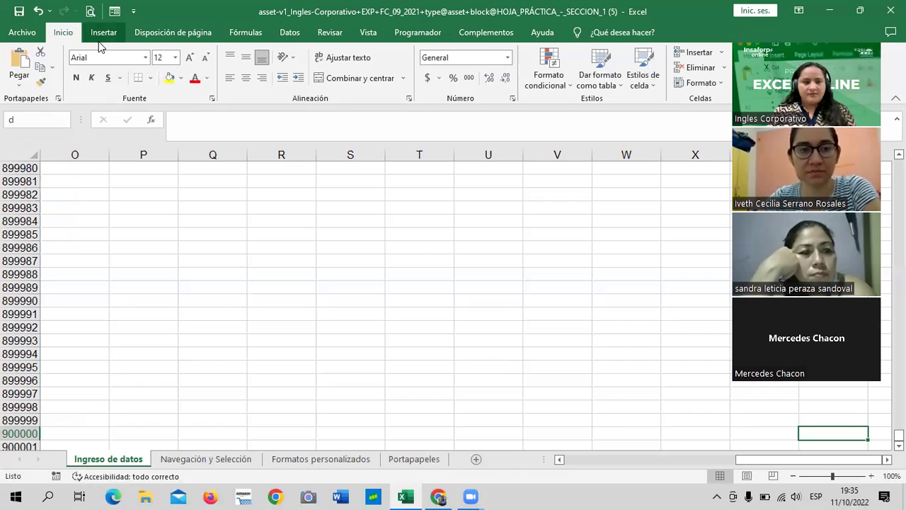
pyautogui.press('Return')
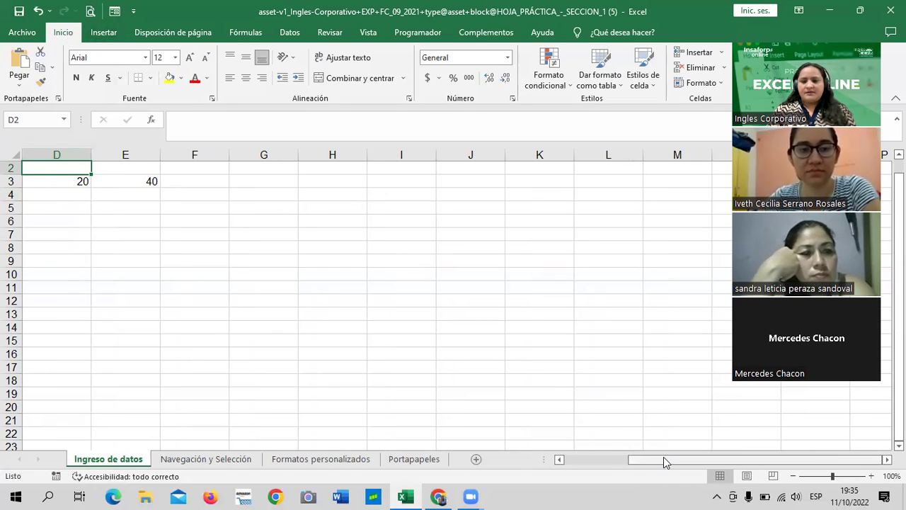
pyautogui.moveTo(664, 462); pyautogui.dragTo(551, 470)
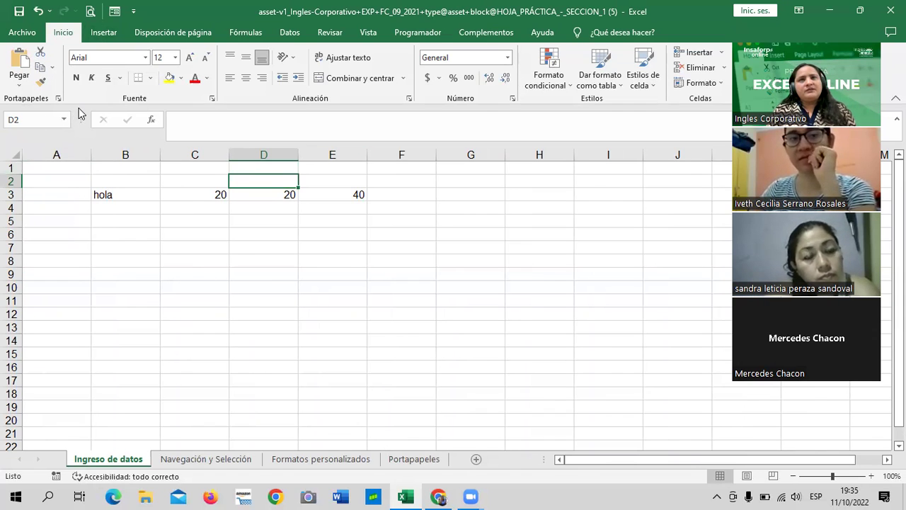
pyautogui.click(339, 276)
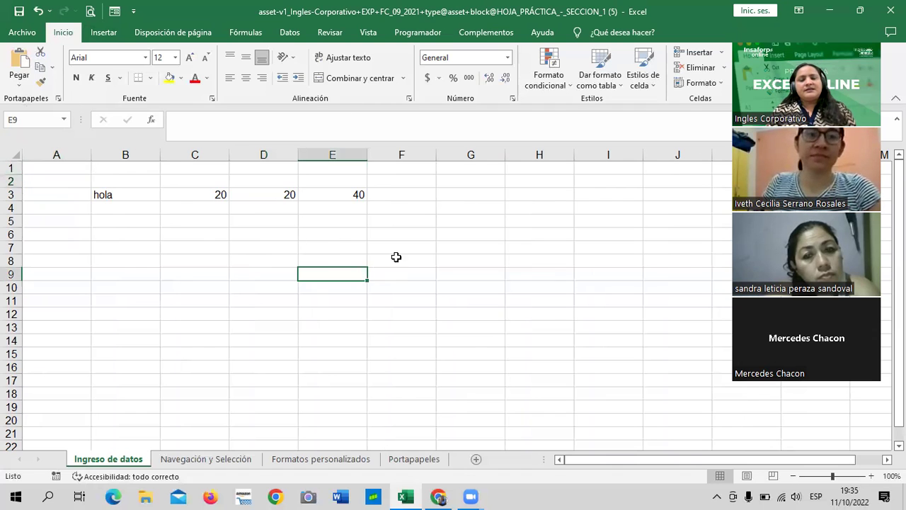
pyautogui.click(480, 228)
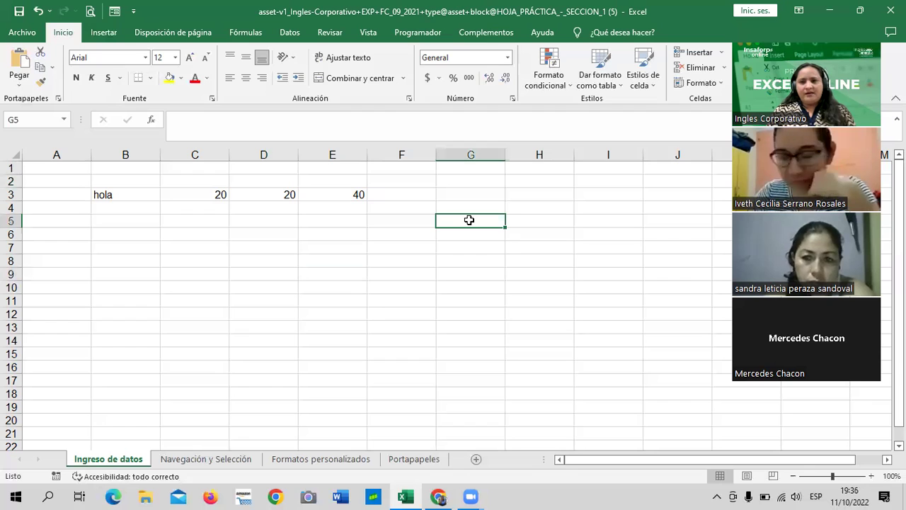
pyautogui.click(183, 216)
pyautogui.click(159, 304)
pyautogui.click(132, 201)
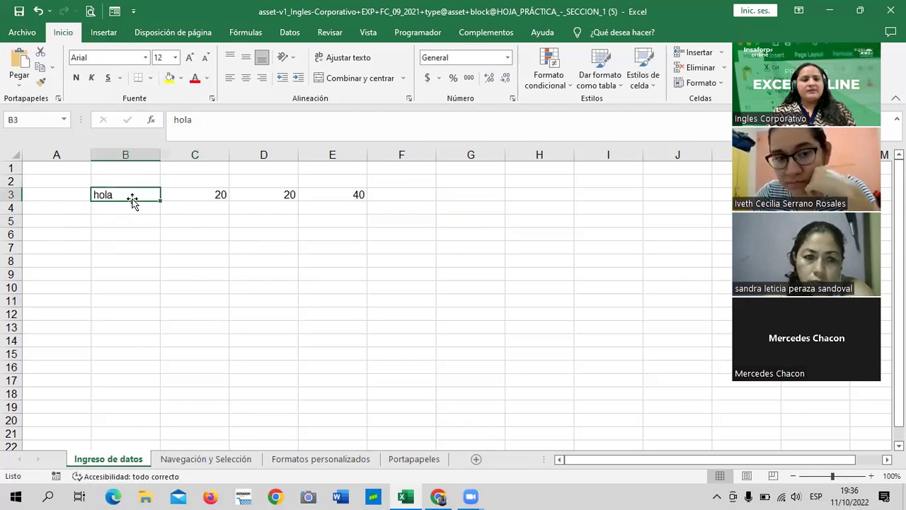
pyautogui.click(47, 119)
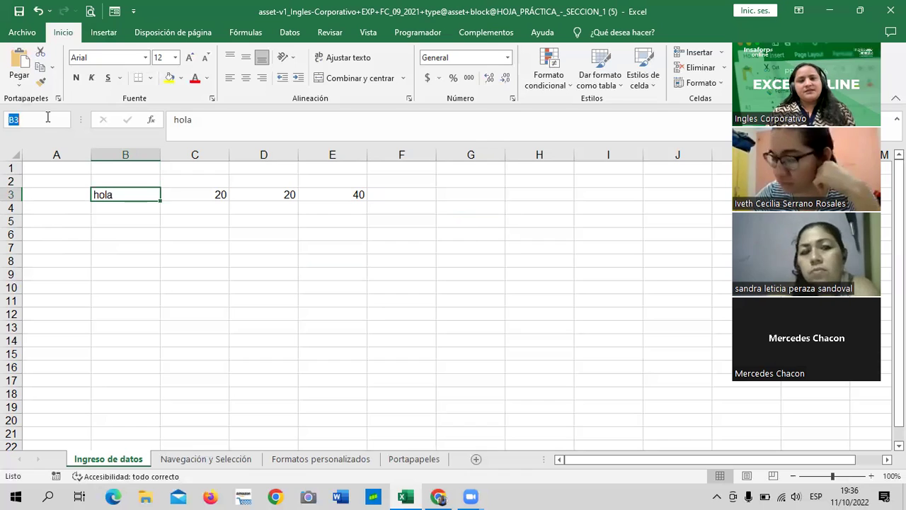
pyautogui.click(158, 273)
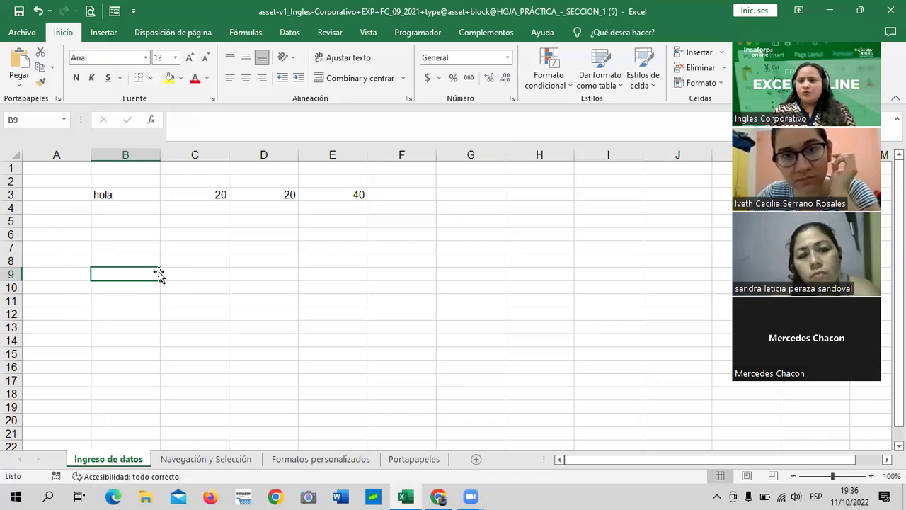
pyautogui.click(257, 270)
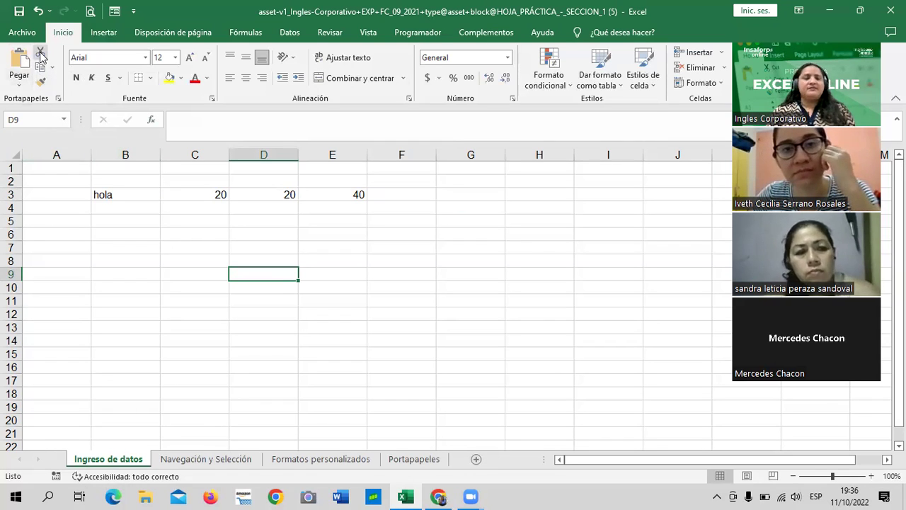
pyautogui.click(417, 259)
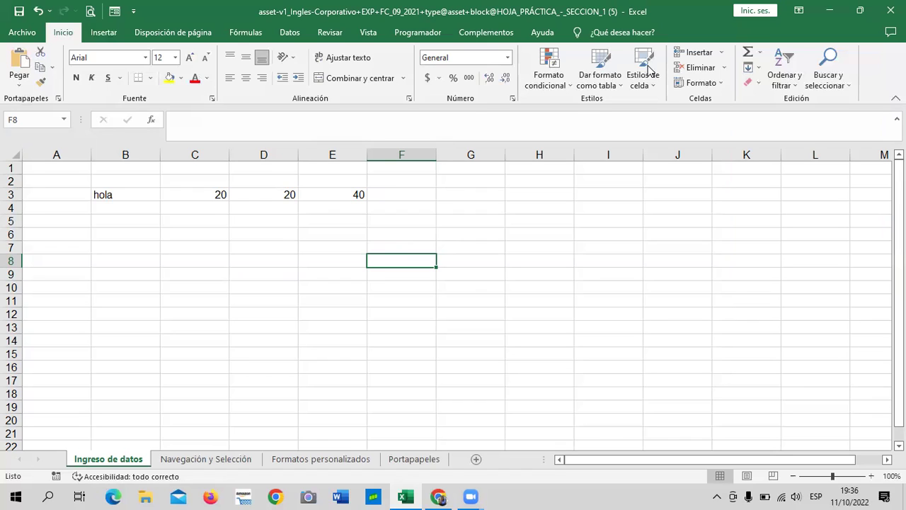
pyautogui.click(24, 34)
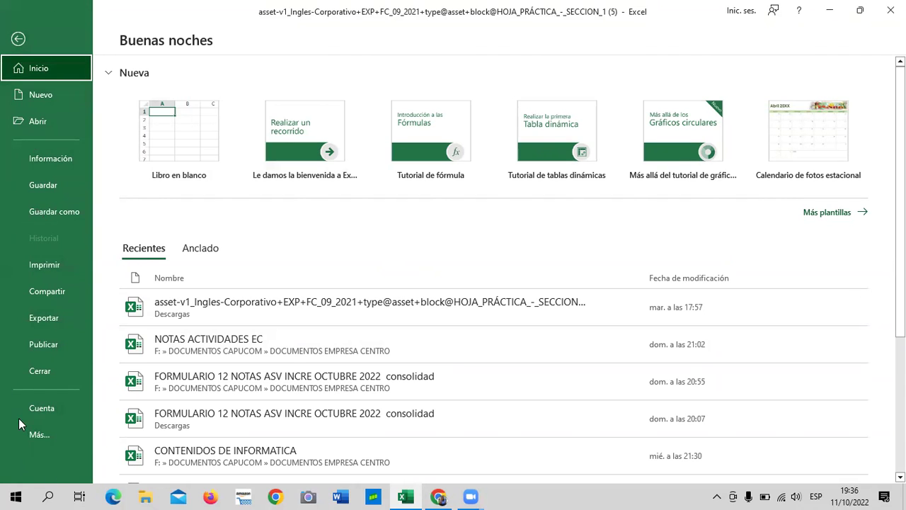
pyautogui.click(68, 437)
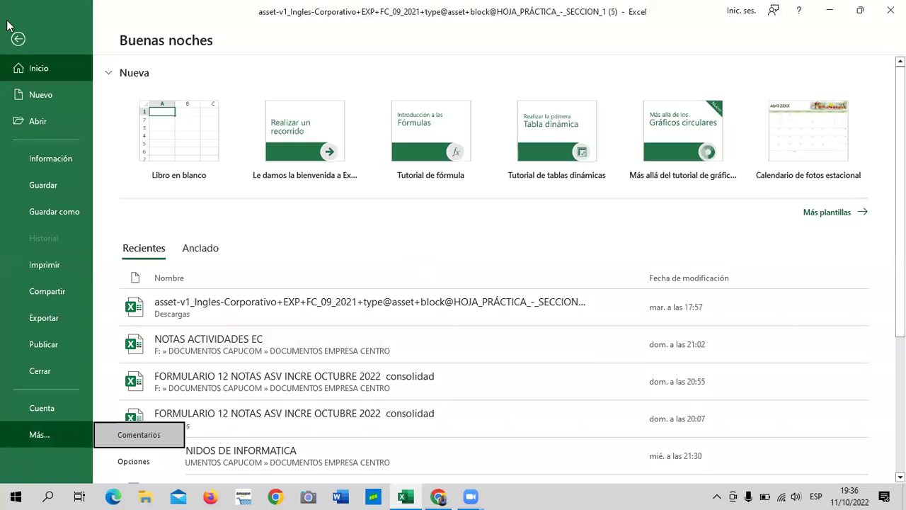
pyautogui.click(141, 467)
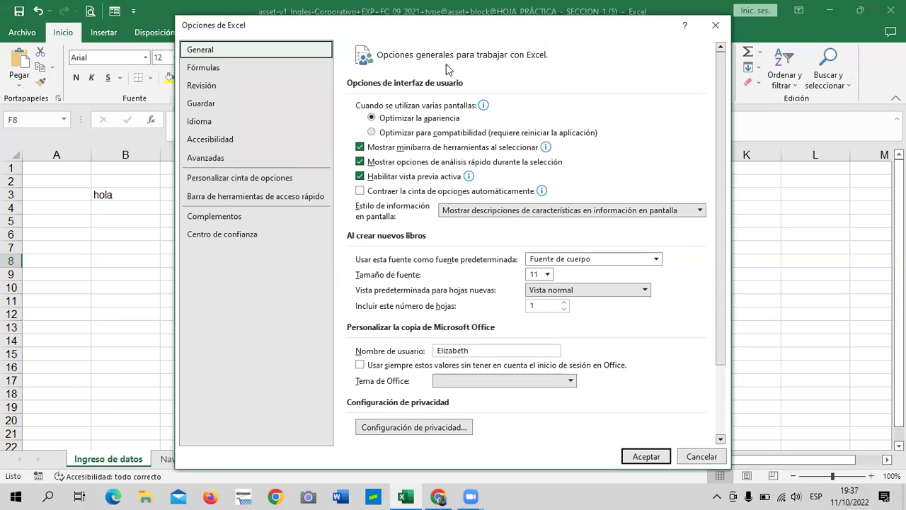
pyautogui.moveTo(494, 29)
pyautogui.mouseDown()
pyautogui.moveTo(474, 71)
pyautogui.moveTo(490, 11)
pyautogui.mouseUp()
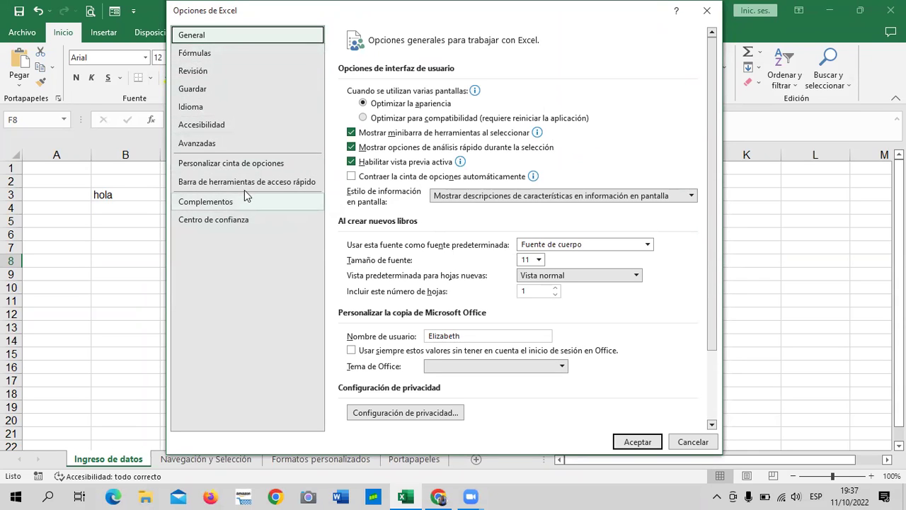
pyautogui.click(222, 171)
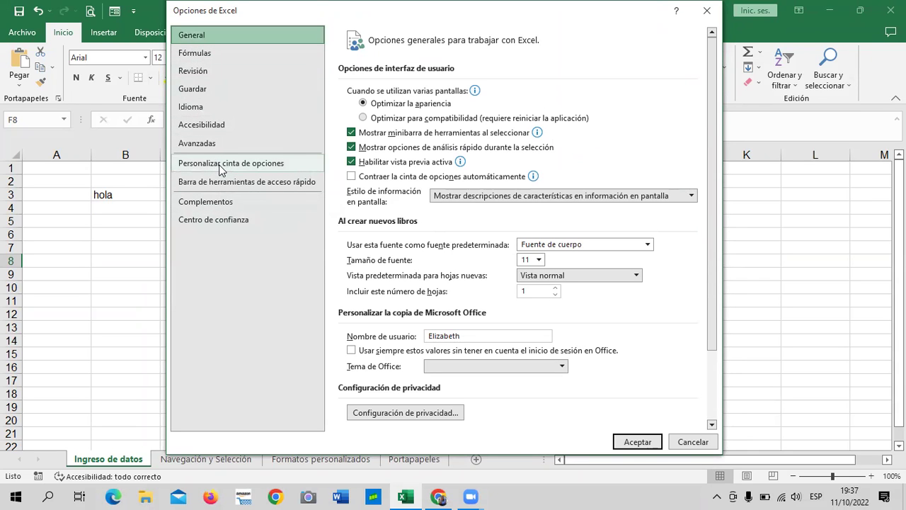
pyautogui.click(303, 168)
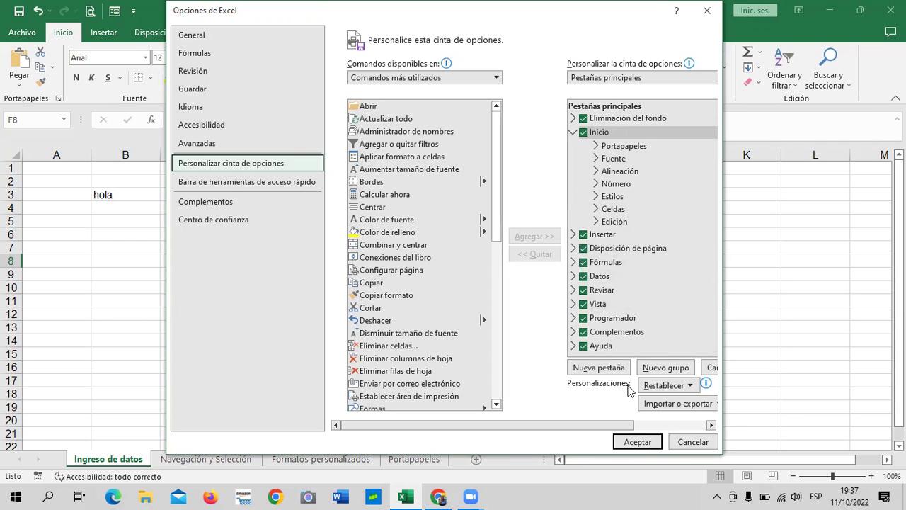
pyautogui.click(638, 442)
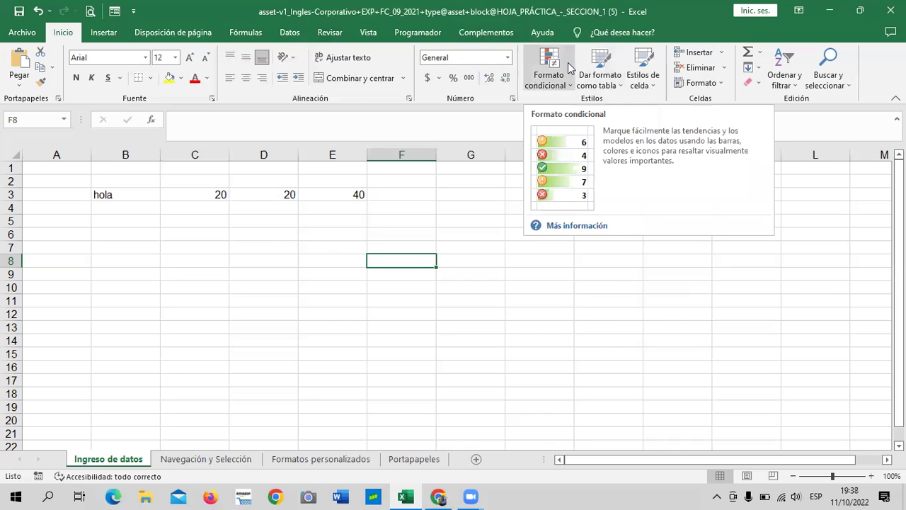
# Step: Browse the Insertar, Inicio, Diseño de página, Fórmulas and Datos ribbon tabs
pyautogui.click(104, 36)
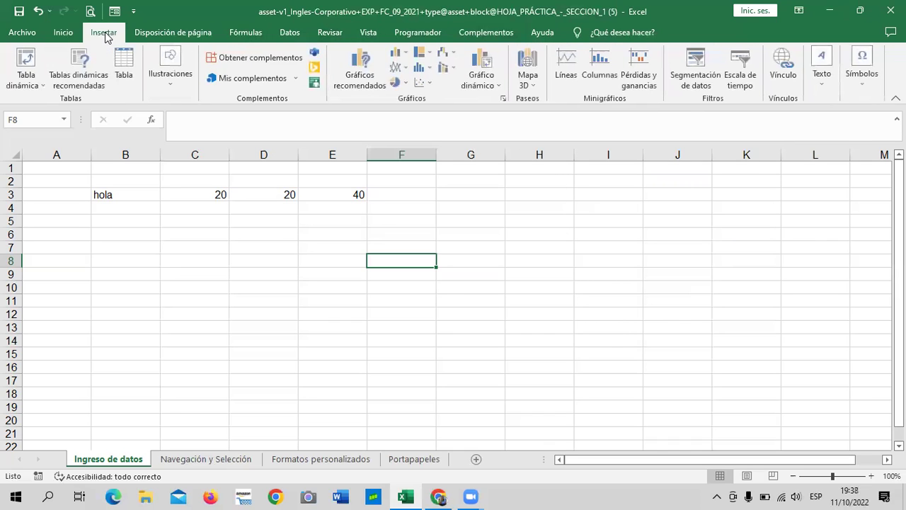
pyautogui.click(62, 35)
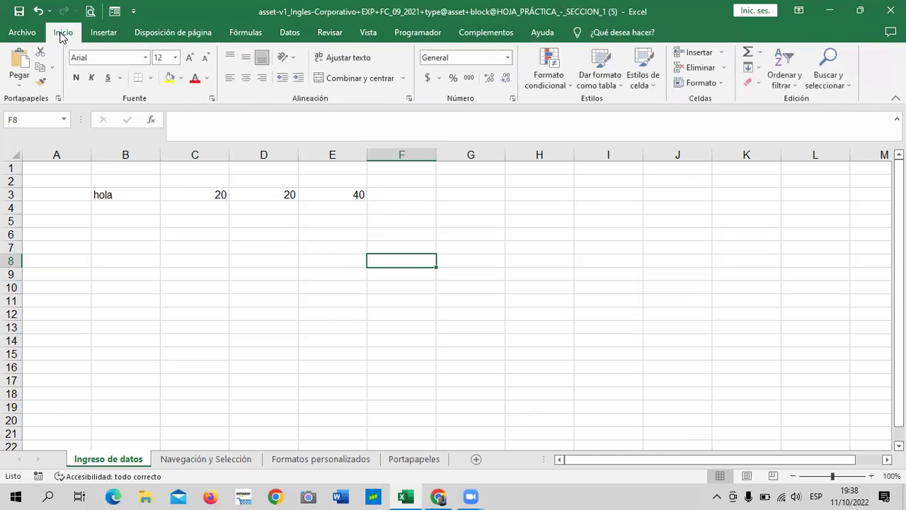
pyautogui.click(103, 33)
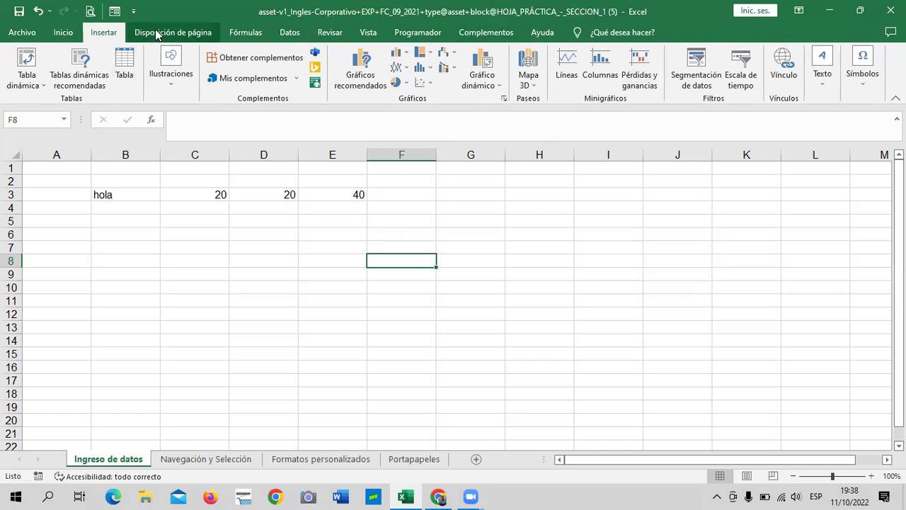
pyautogui.click(157, 34)
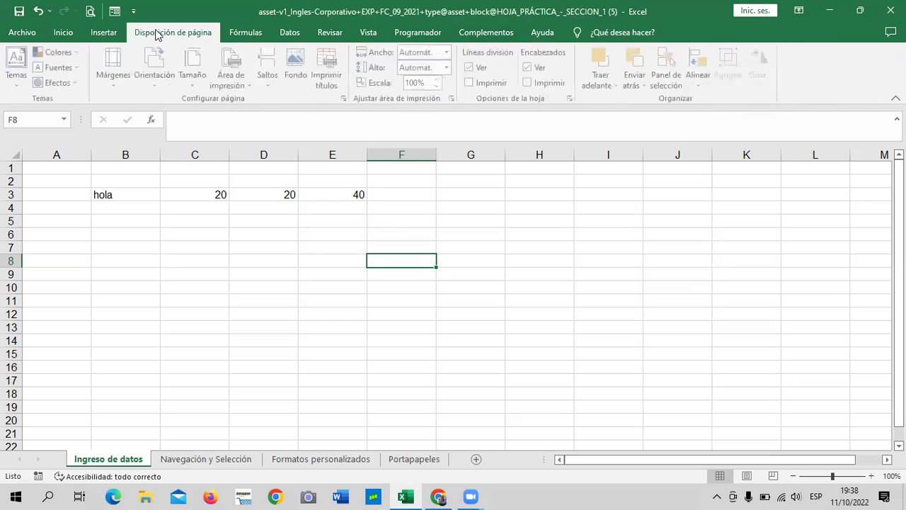
pyautogui.click(246, 34)
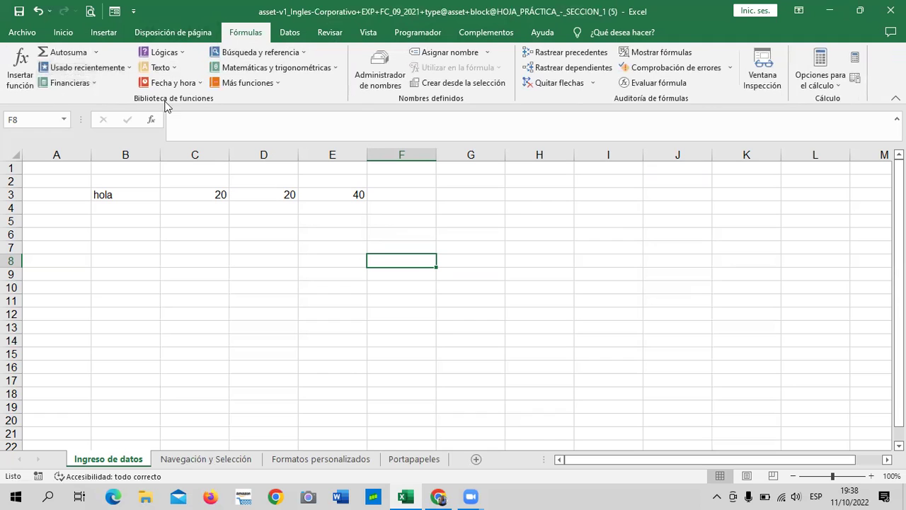
pyautogui.click(294, 33)
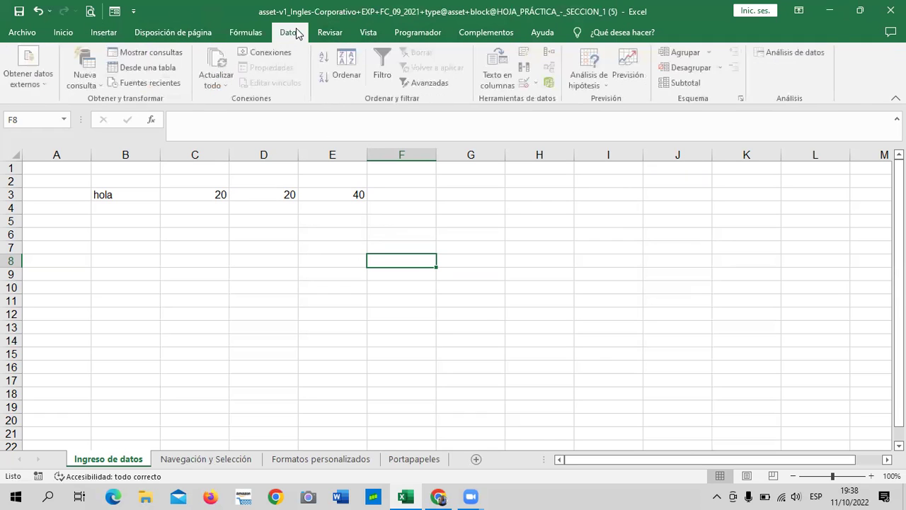
# Step: Browse Revisar, Vista, Programador, Complementos, Ayuda and Archivo, then return to Inicio
pyautogui.click(344, 34)
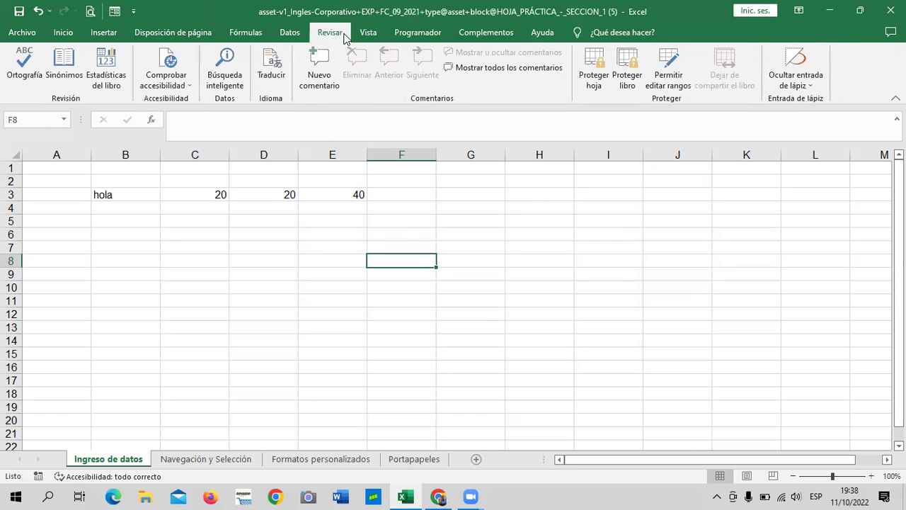
pyautogui.click(368, 32)
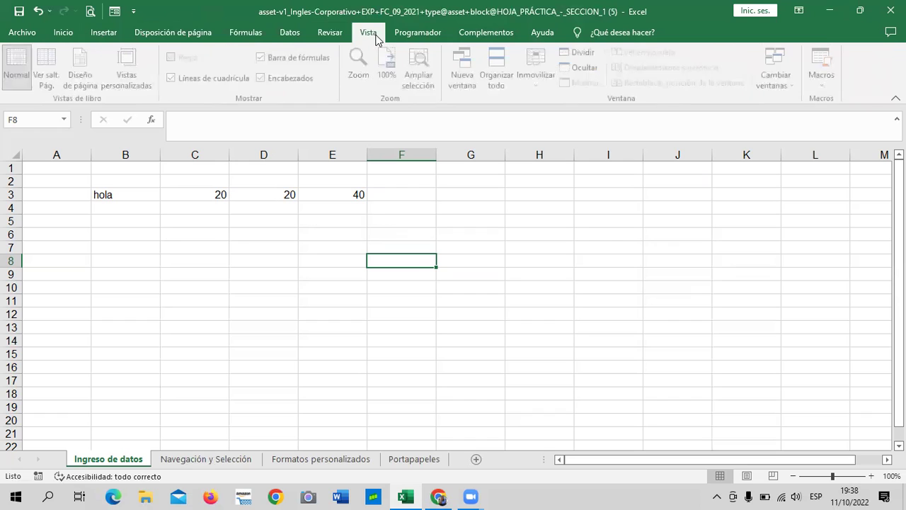
pyautogui.click(426, 37)
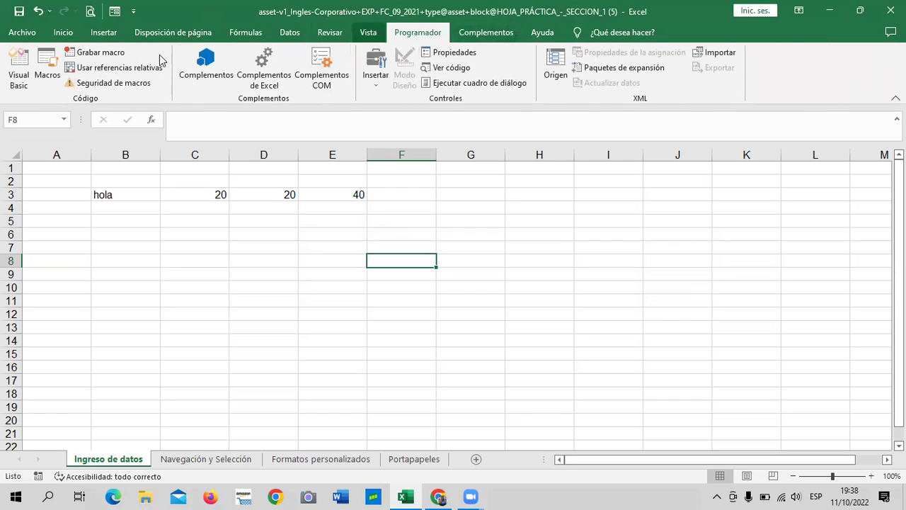
pyautogui.click(466, 36)
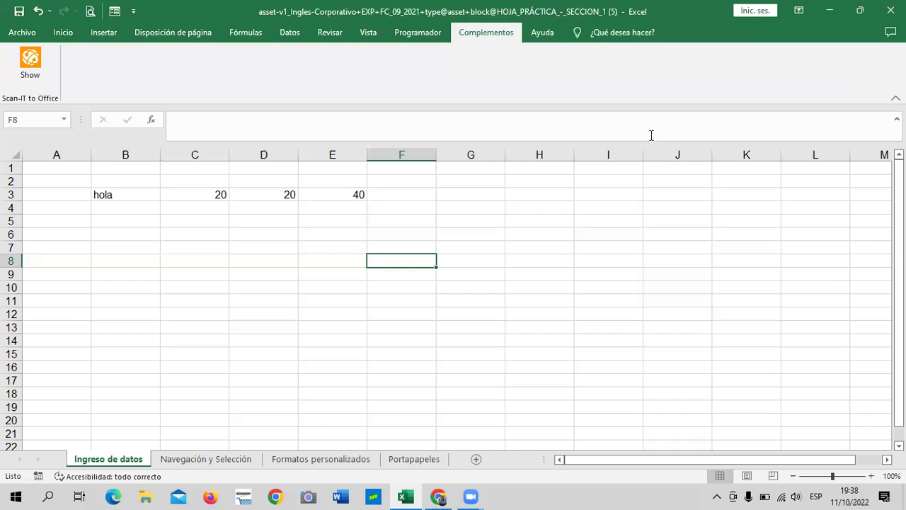
pyautogui.click(542, 34)
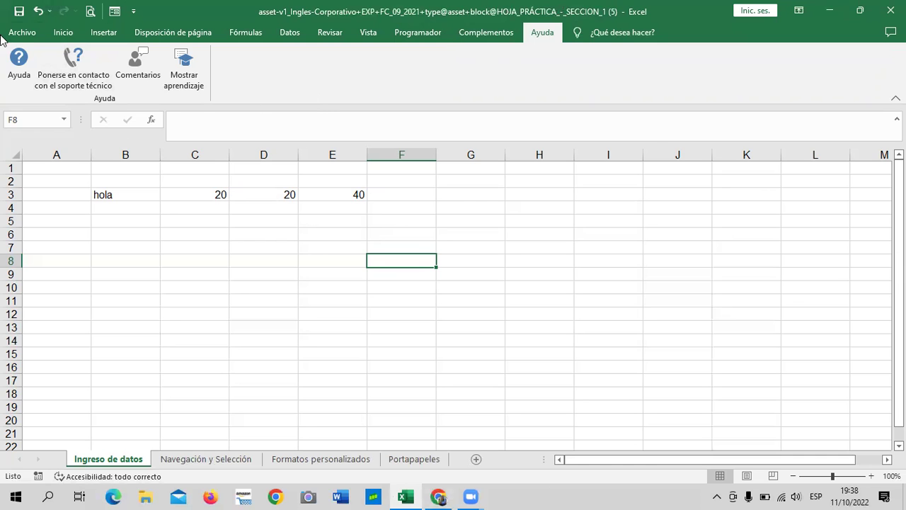
pyautogui.click(27, 35)
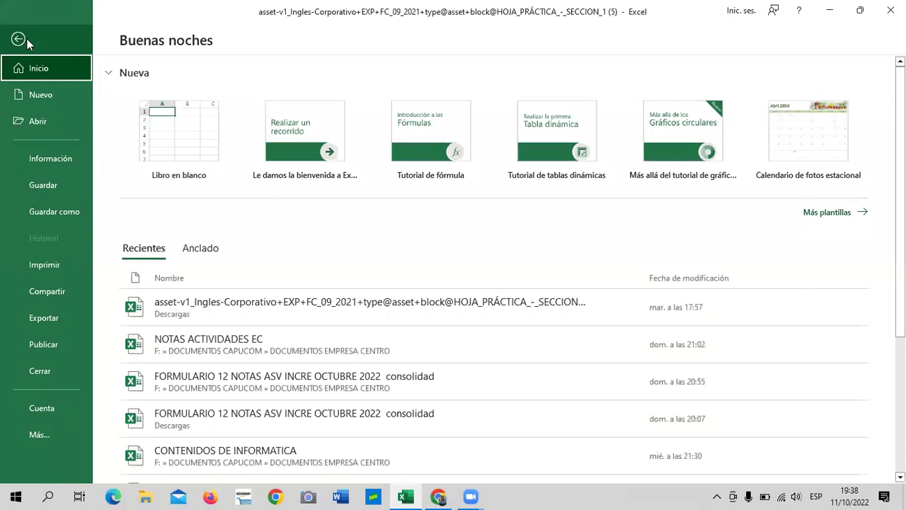
pyautogui.click(21, 39)
pyautogui.click(63, 32)
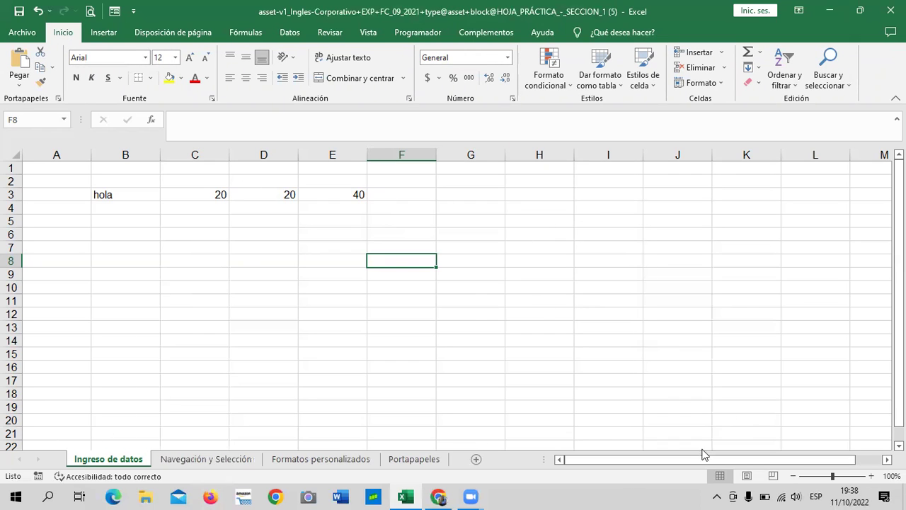
pyautogui.click(585, 494)
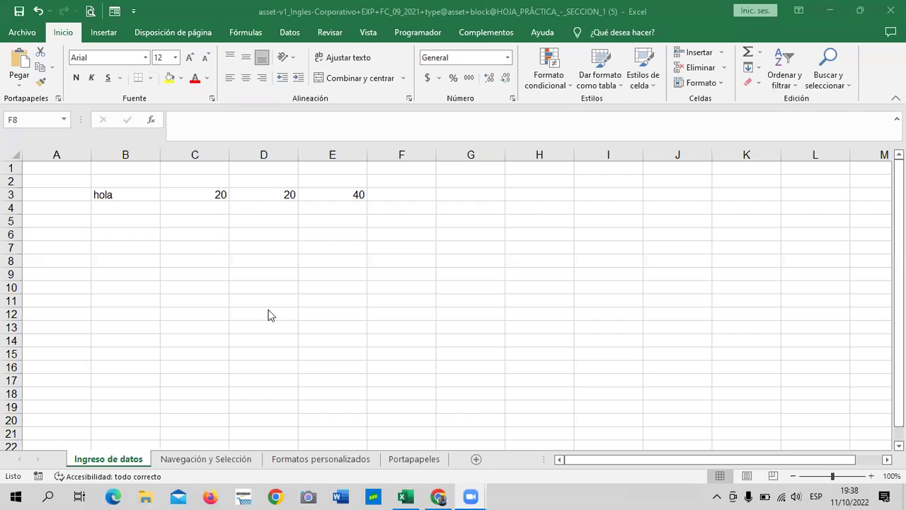
# Step: Insert several new blank sheets up to Hoja13 and scroll the tabs to show Hoja13
pyautogui.click(213, 204)
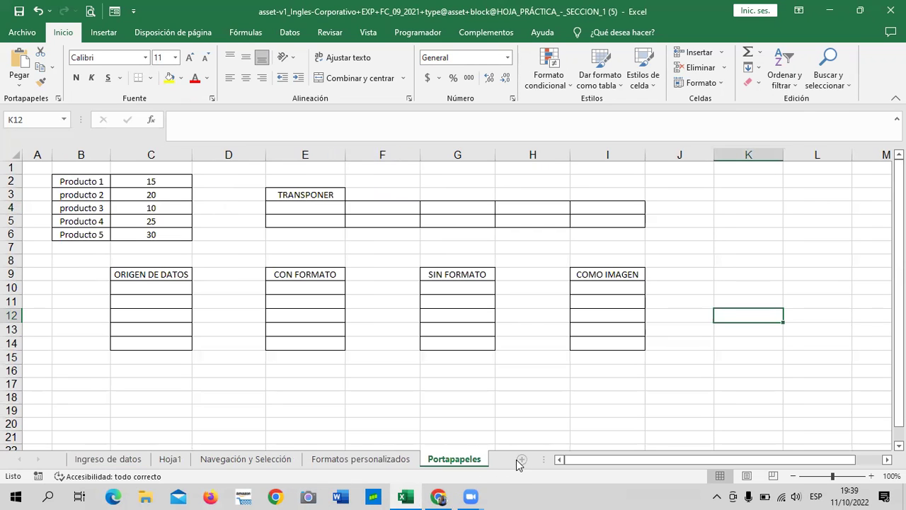
pyautogui.click(520, 460)
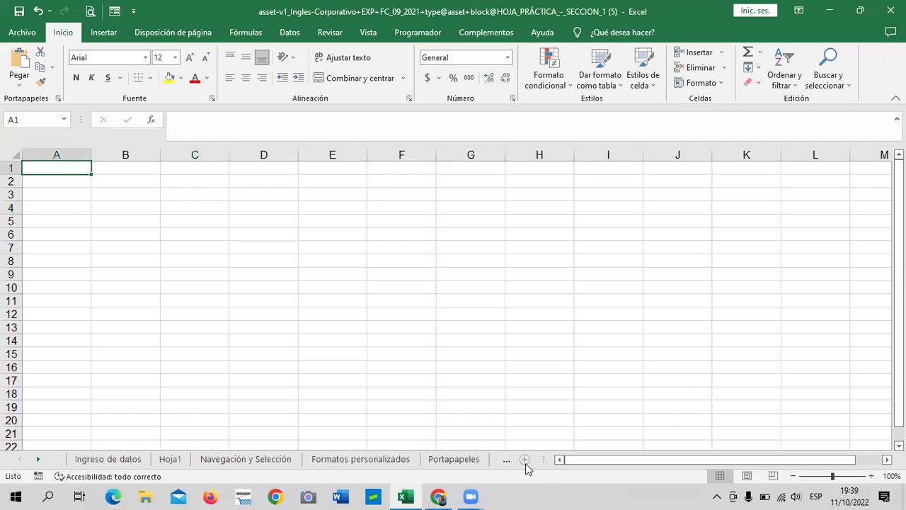
pyautogui.click(507, 460)
pyautogui.click(524, 460)
pyautogui.hotkey('ctrl', 'pagedown')
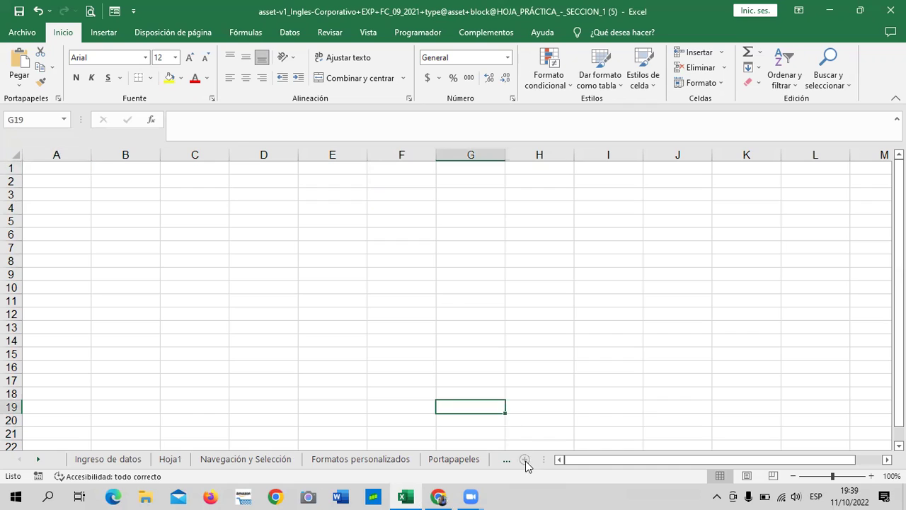
pyautogui.click(526, 460)
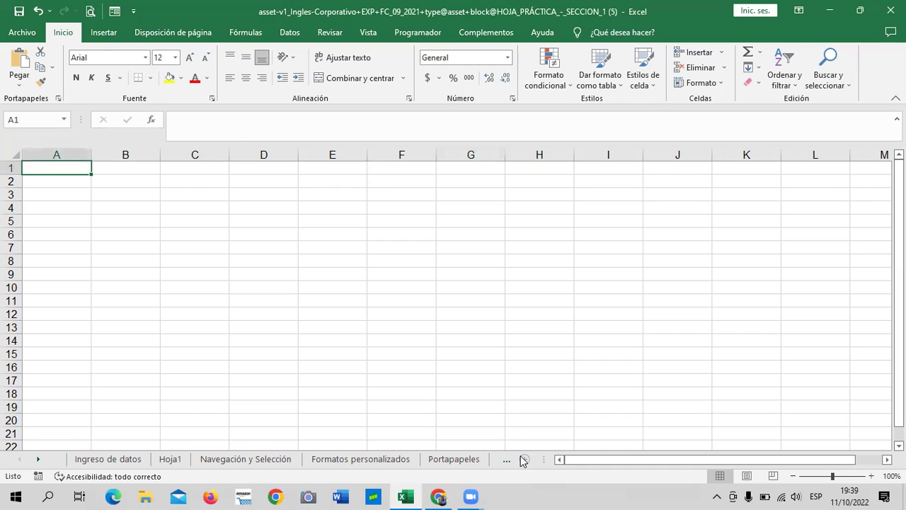
pyautogui.click(440, 301)
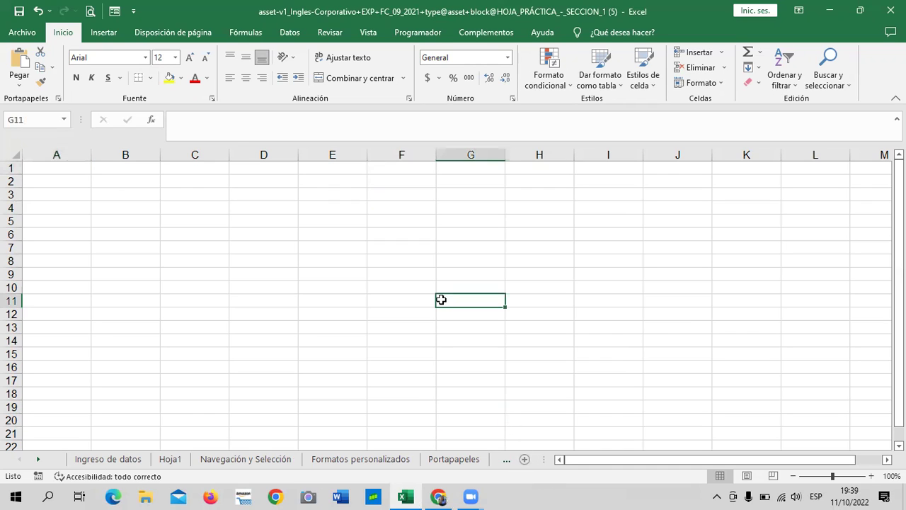
pyautogui.click(39, 459)
pyautogui.click(38, 460)
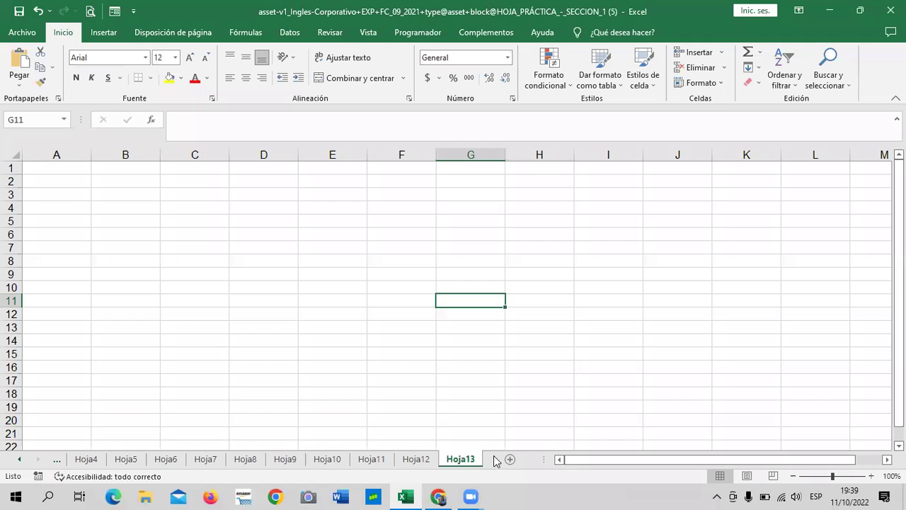
pyautogui.click(20, 459)
pyautogui.click(20, 458)
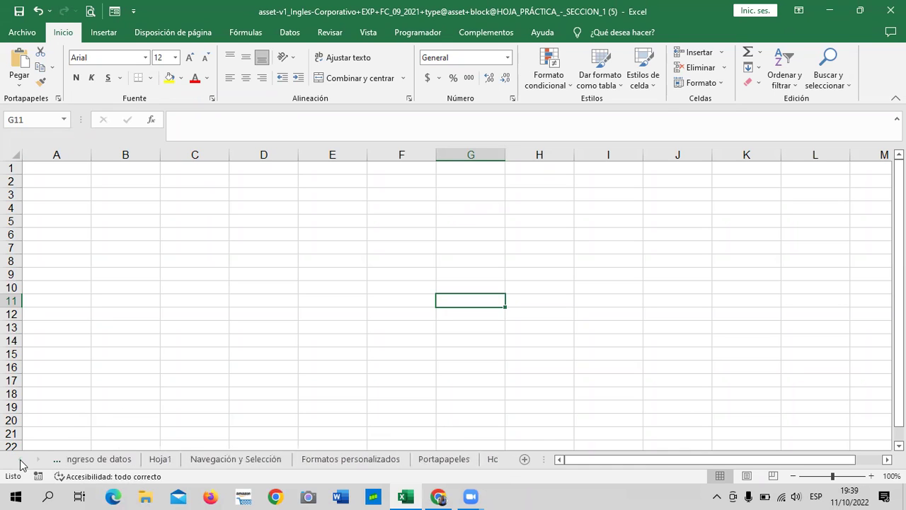
pyautogui.click(40, 460)
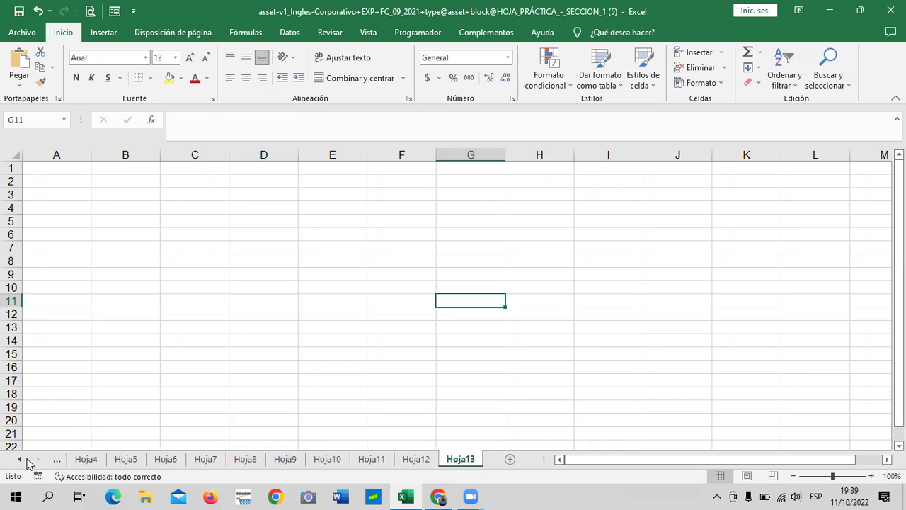
pyautogui.click(19, 460)
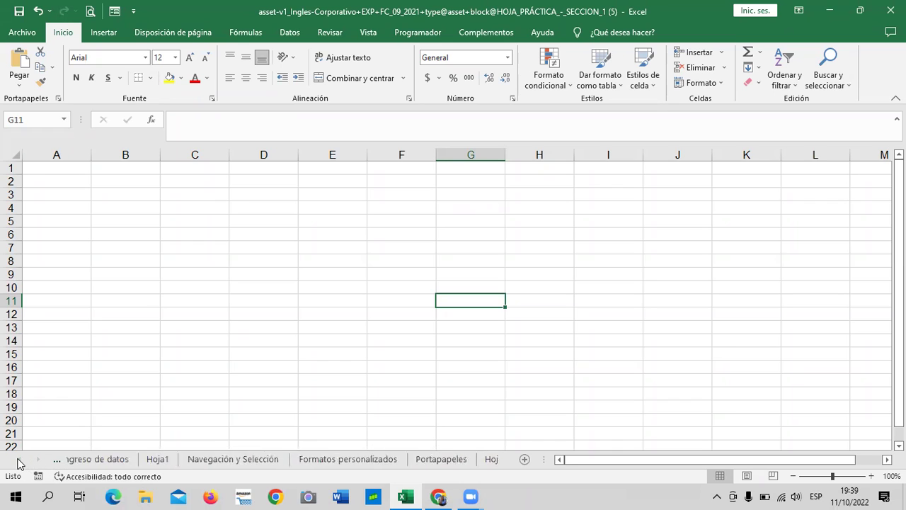
pyautogui.click(201, 459)
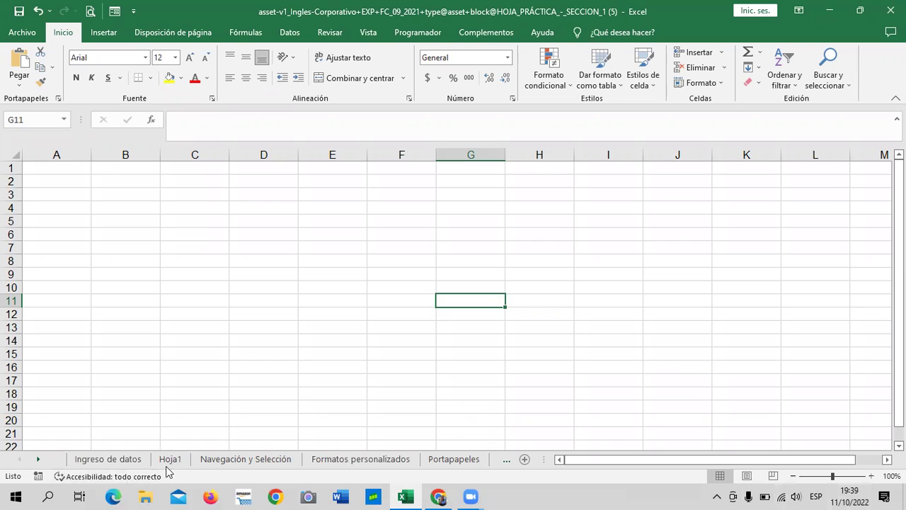
pyautogui.click(616, 248)
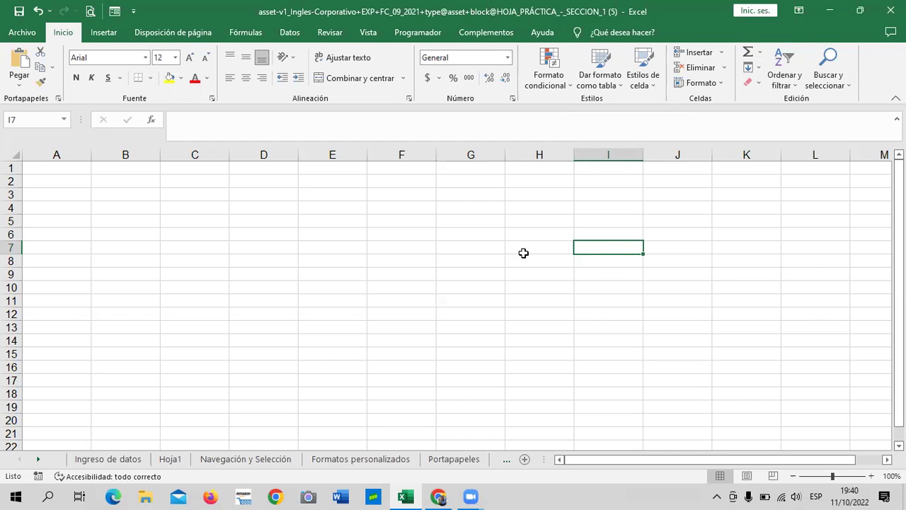
pyautogui.click(327, 297)
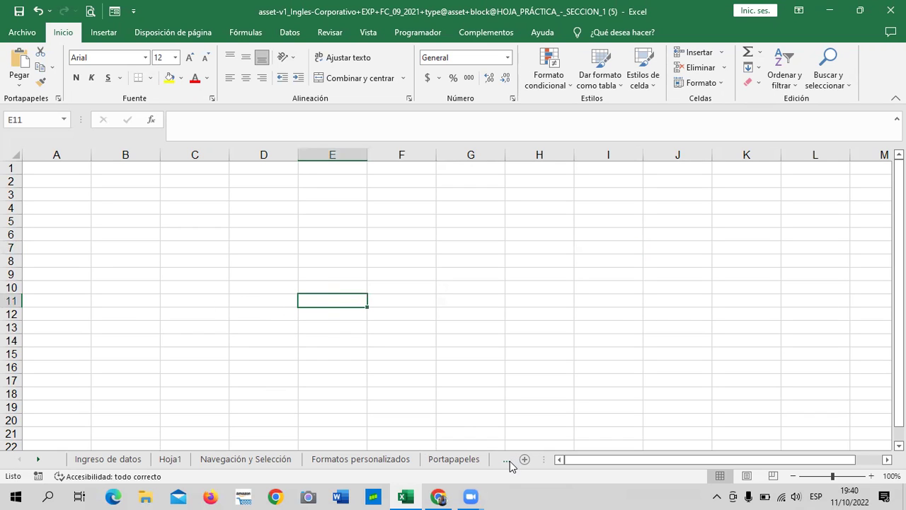
pyautogui.click(38, 460)
pyautogui.click(38, 460)
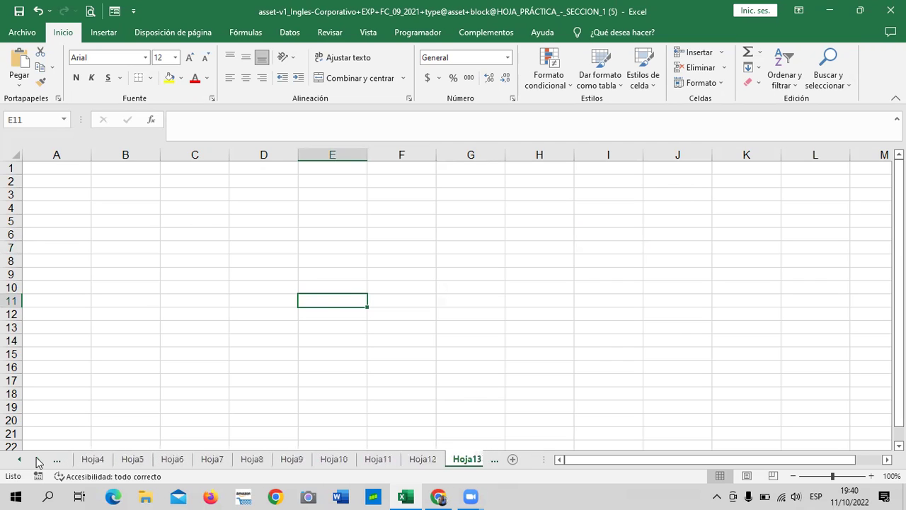
pyautogui.click(19, 460)
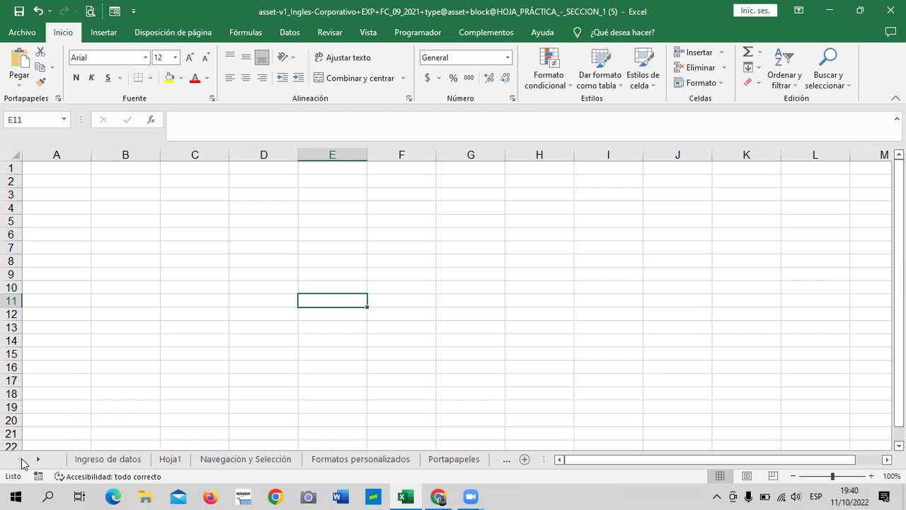
# Step: Reposition the Hoja1 sheet several times, leaving it just before Portapapeles
pyautogui.click(138, 235)
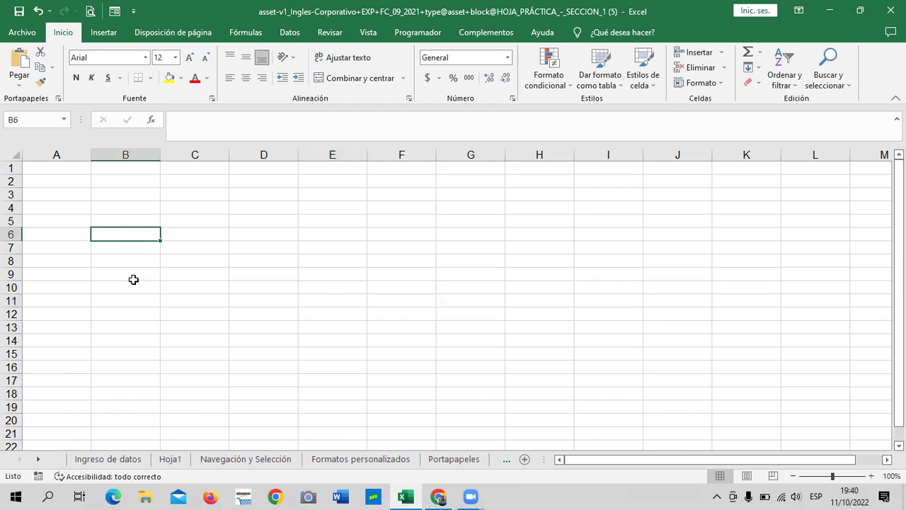
pyautogui.click(172, 460)
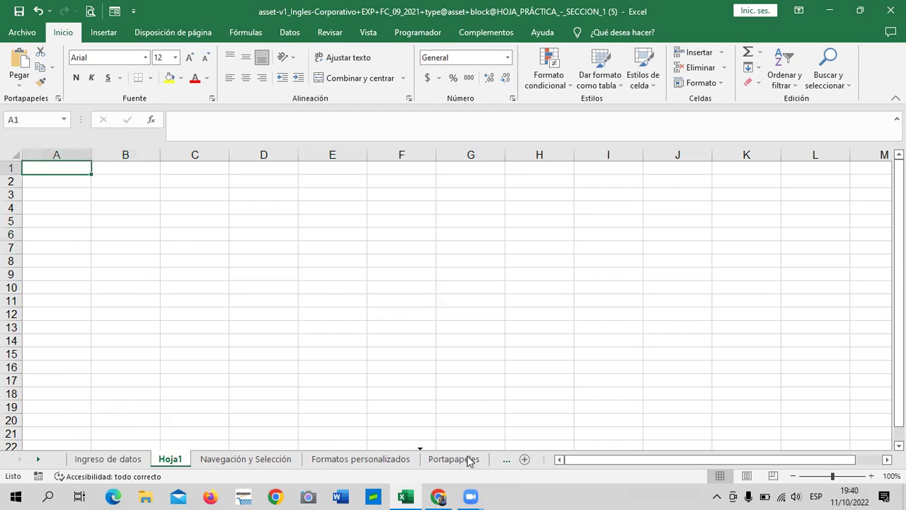
pyautogui.moveTo(388, 450); pyautogui.dragTo(460, 458)
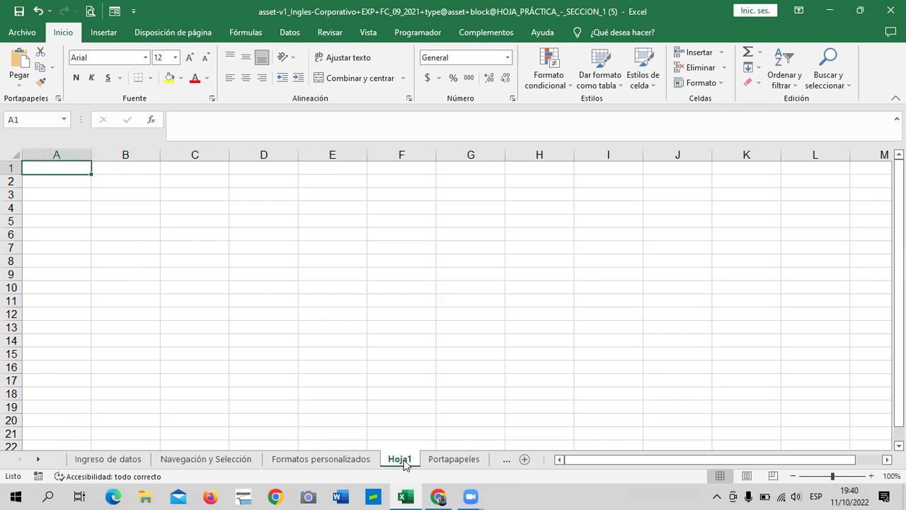
pyautogui.moveTo(405, 462); pyautogui.dragTo(487, 464)
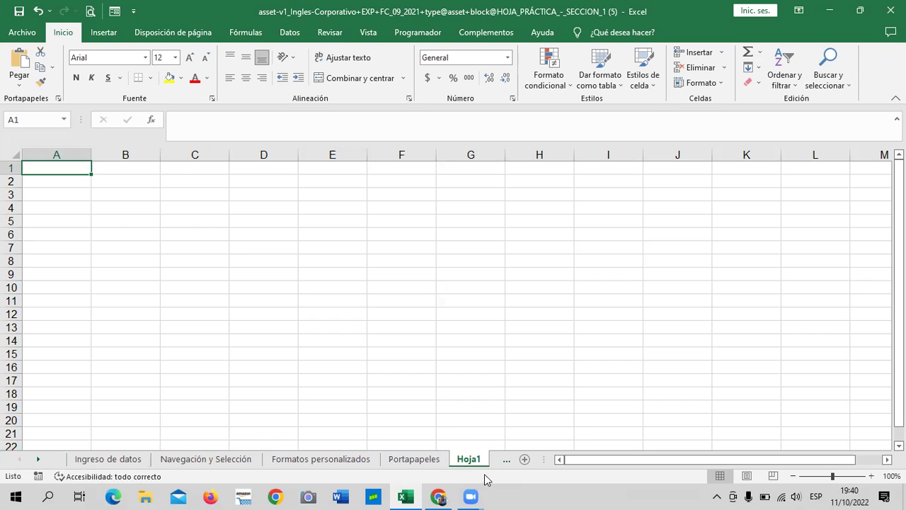
pyautogui.moveTo(478, 464)
pyautogui.mouseDown()
pyautogui.moveTo(447, 423)
pyautogui.moveTo(433, 375)
pyautogui.moveTo(149, 437)
pyautogui.mouseUp()
pyautogui.moveTo(149, 437); pyautogui.dragTo(157, 464)
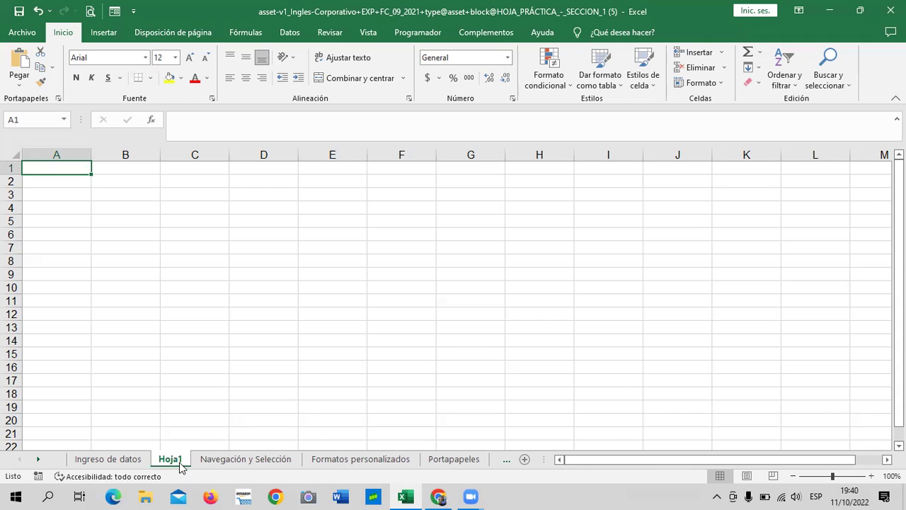
pyautogui.moveTo(184, 451); pyautogui.dragTo(474, 459)
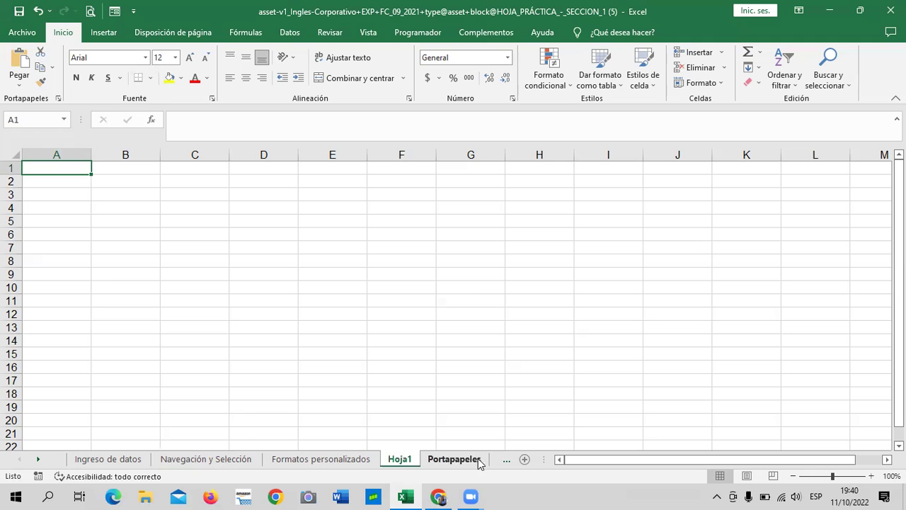
# Step: Move the Portapapeles sheet ahead of Hoja1, right after Formatos personalizados
pyautogui.click(112, 462)
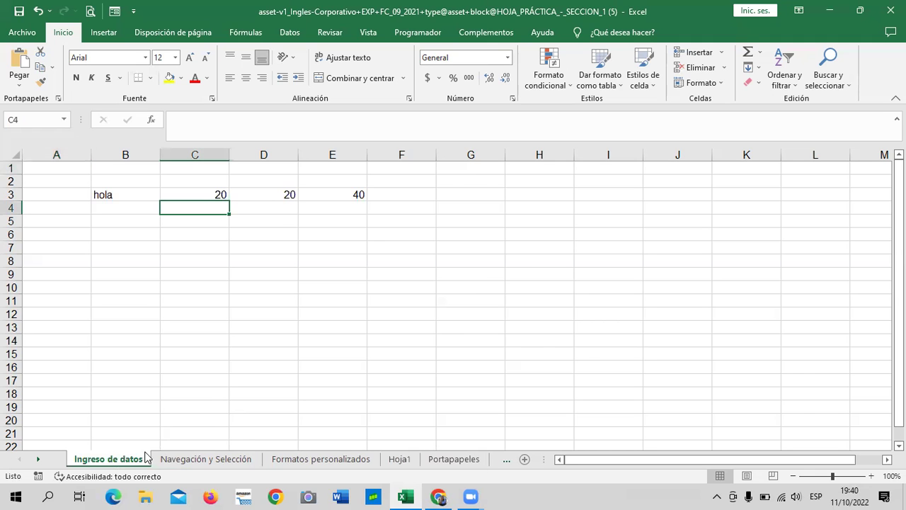
pyautogui.click(210, 464)
pyautogui.click(301, 462)
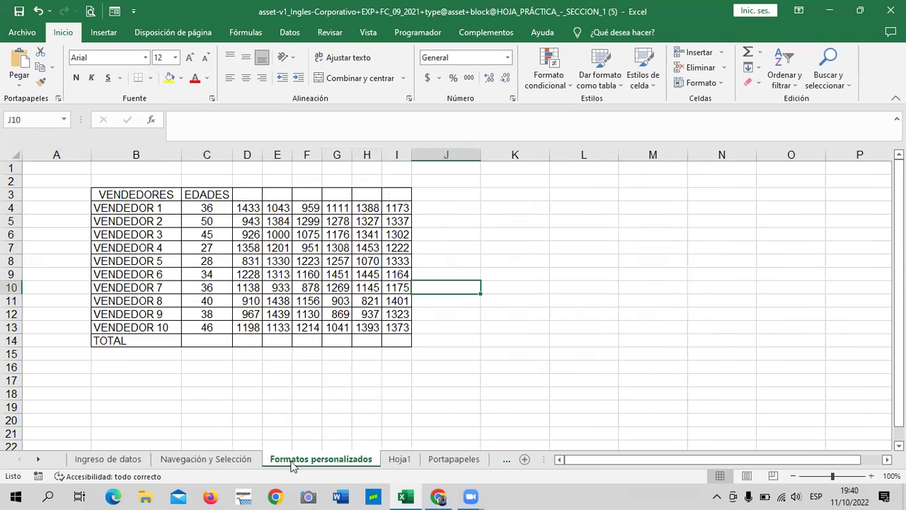
pyautogui.click(38, 458)
pyautogui.click(39, 459)
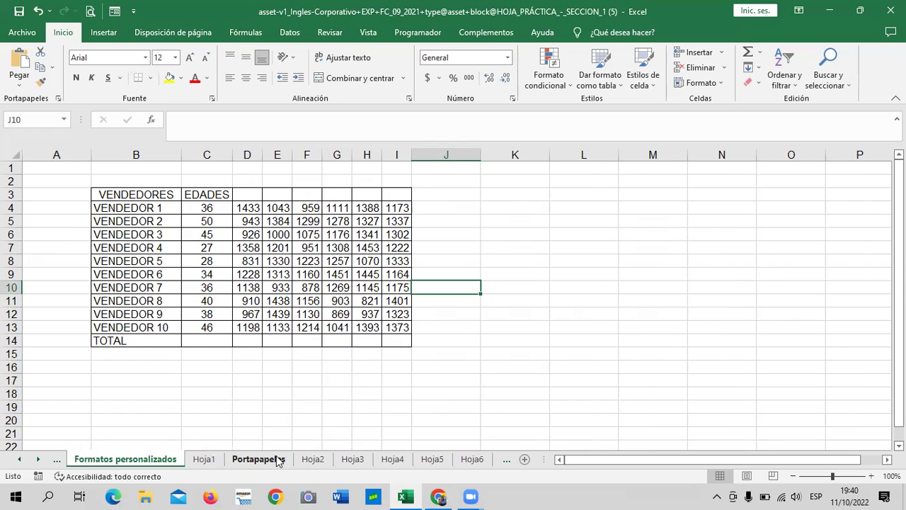
pyautogui.moveTo(259, 461); pyautogui.dragTo(201, 454)
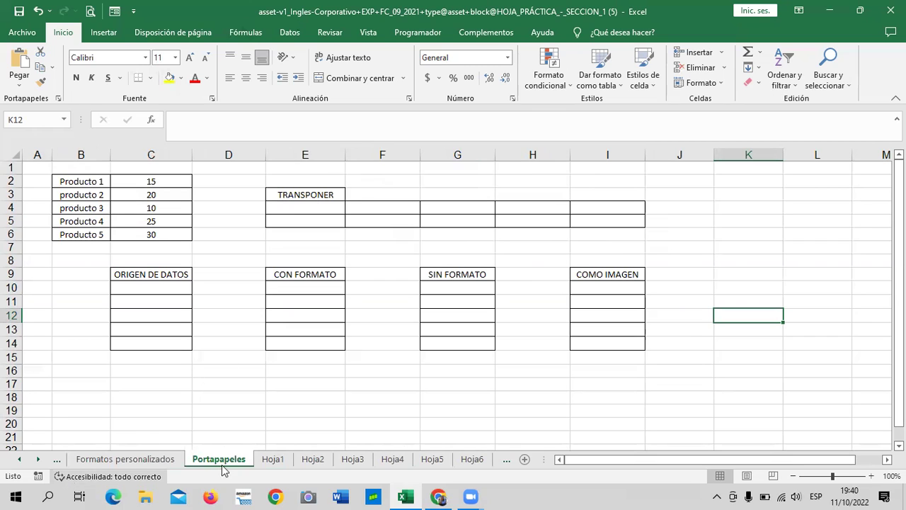
# Step: Step through the sheets up to Portapapeles and back to Ingreso de datos
pyautogui.click(23, 460)
pyautogui.click(100, 461)
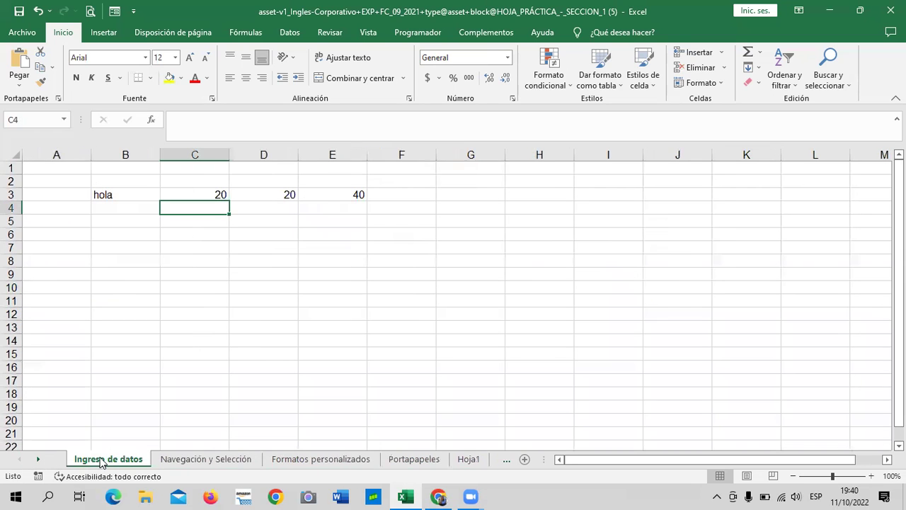
pyautogui.click(198, 460)
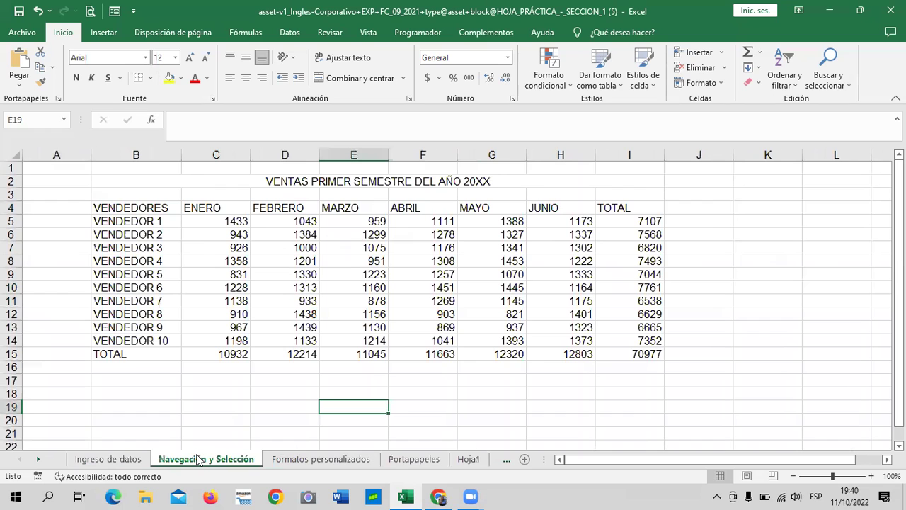
pyautogui.click(318, 459)
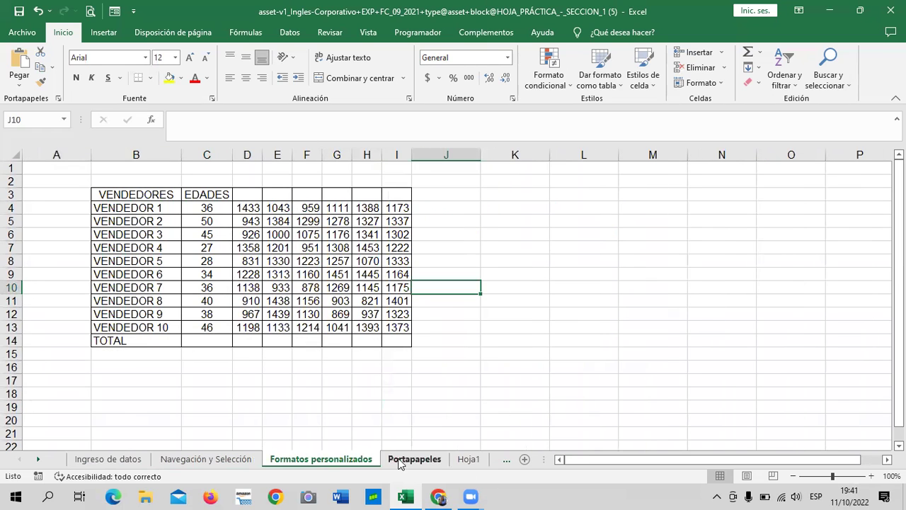
pyautogui.click(401, 460)
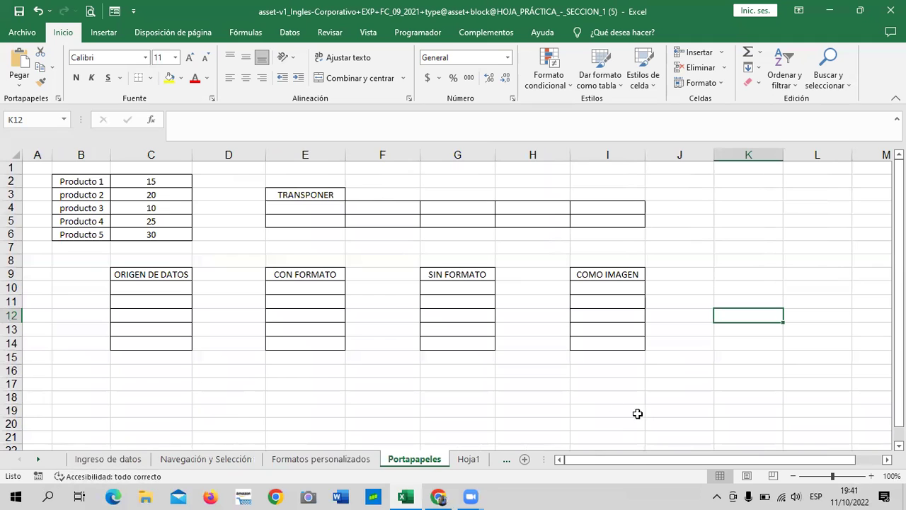
pyautogui.click(340, 459)
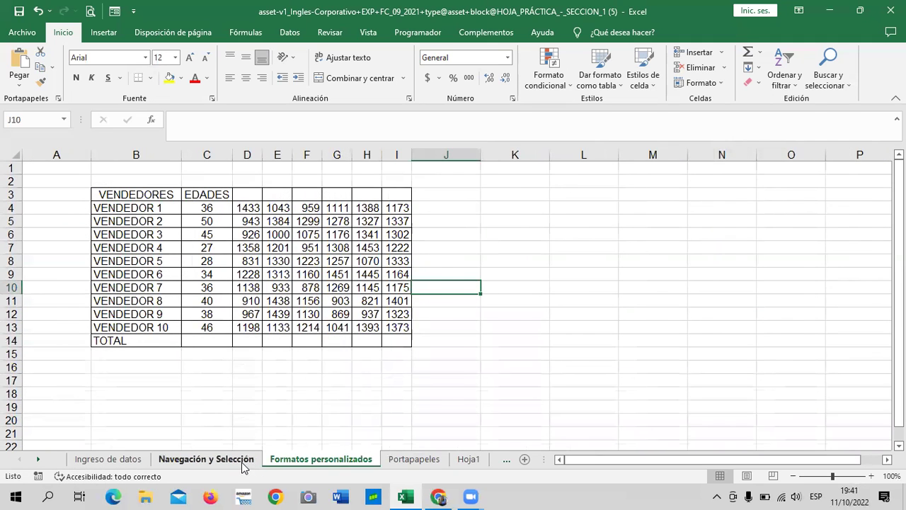
pyautogui.click(244, 466)
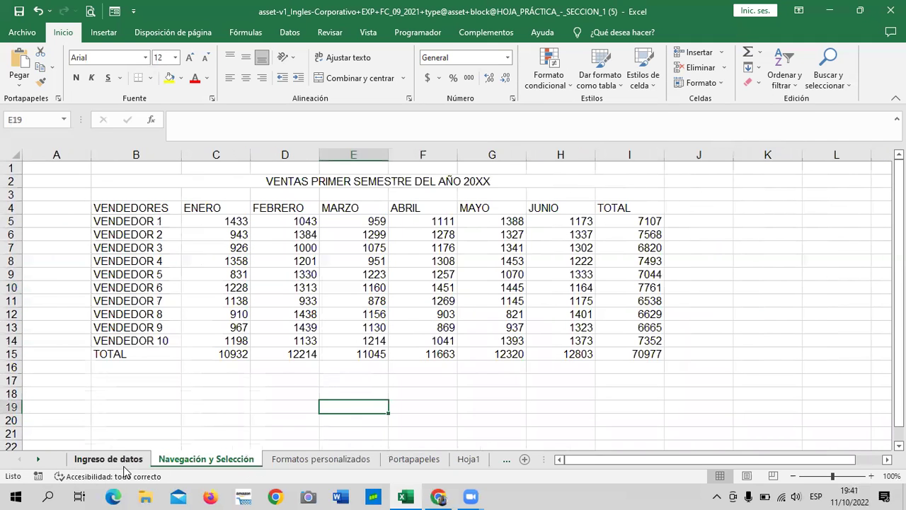
pyautogui.click(82, 463)
# Step: Compare the context menus of several sheet tabs and a cell, ending on Ingreso de datos
pyautogui.rightClick(107, 460)
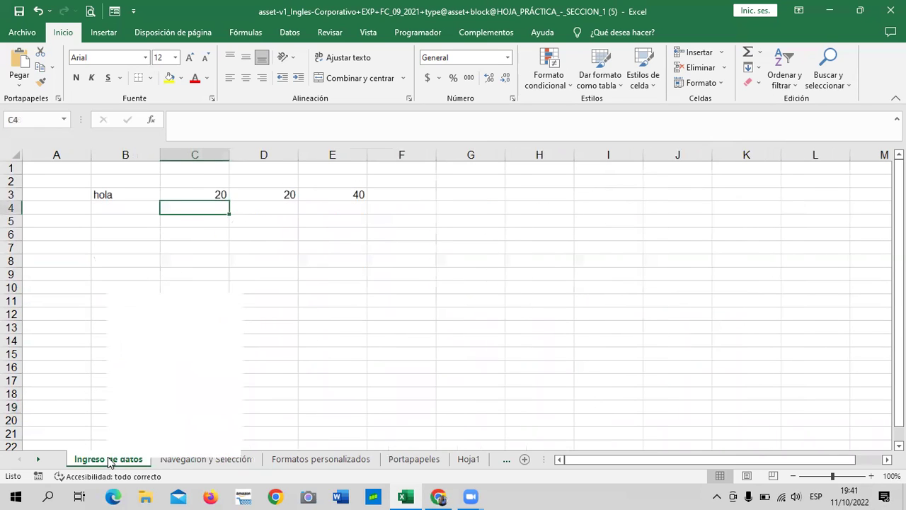
pyautogui.click(349, 398)
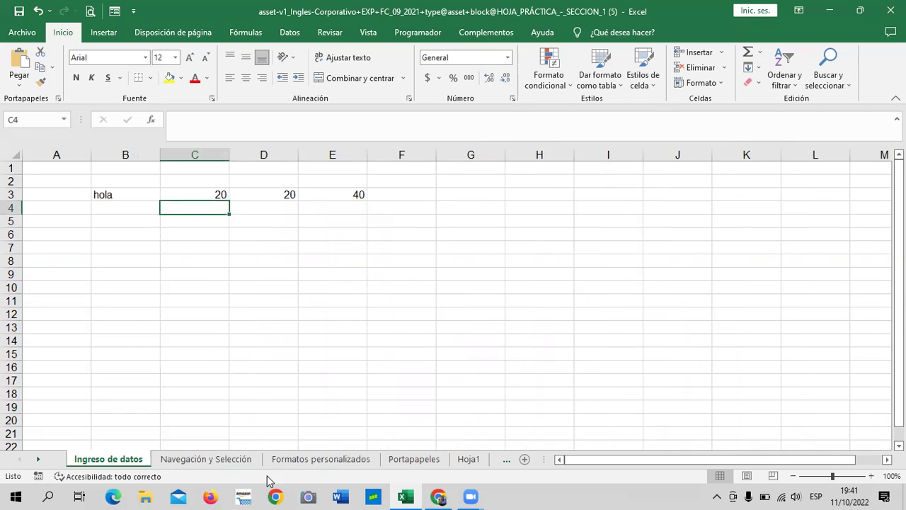
pyautogui.rightClick(220, 462)
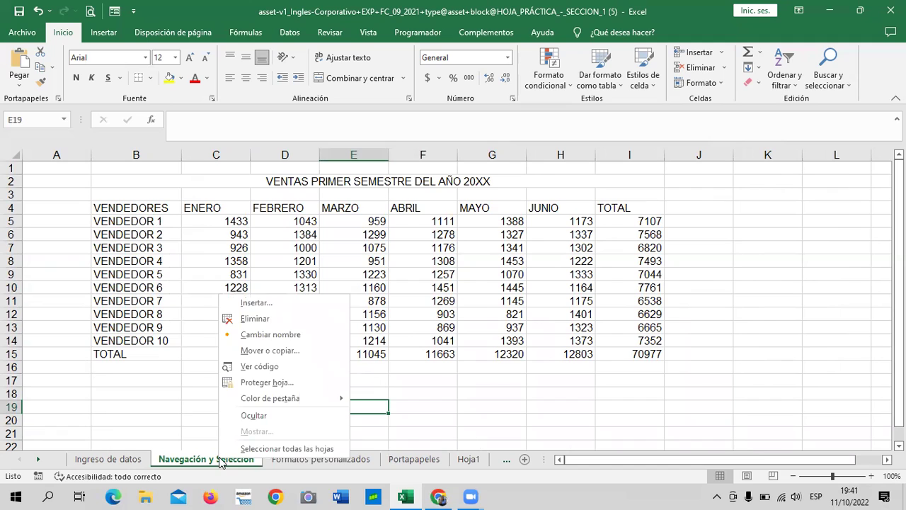
pyautogui.click(457, 417)
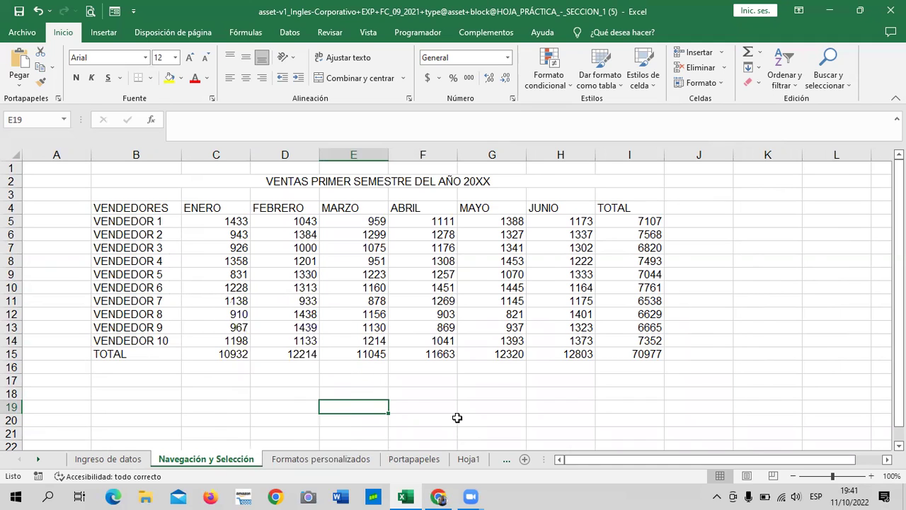
pyautogui.rightClick(414, 420)
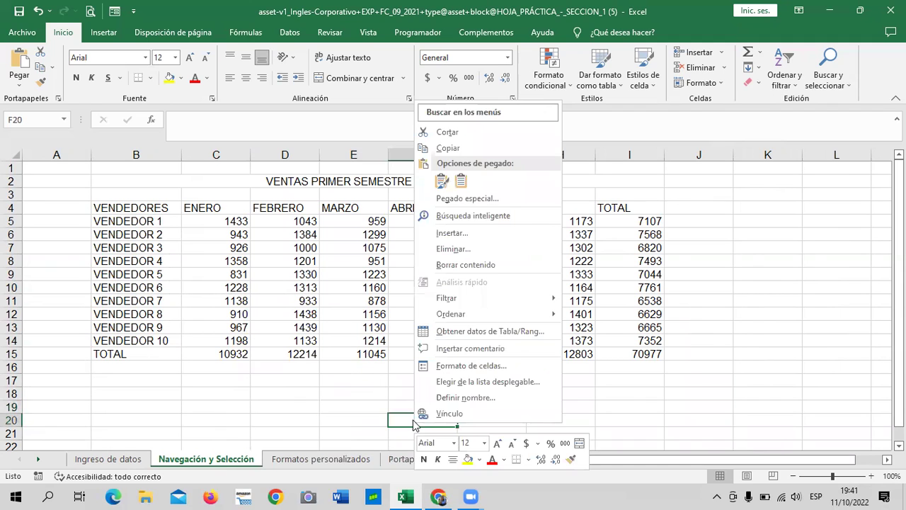
pyautogui.click(351, 465)
pyautogui.rightClick(349, 464)
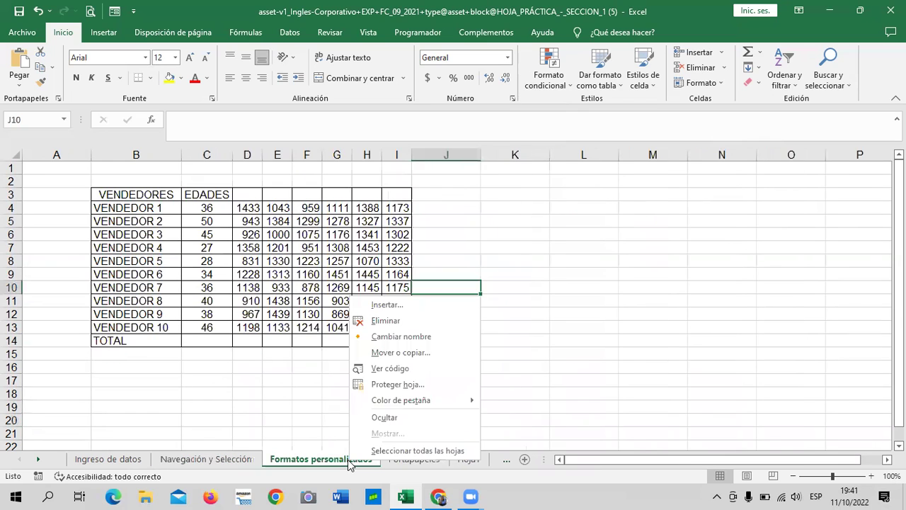
pyautogui.rightClick(131, 460)
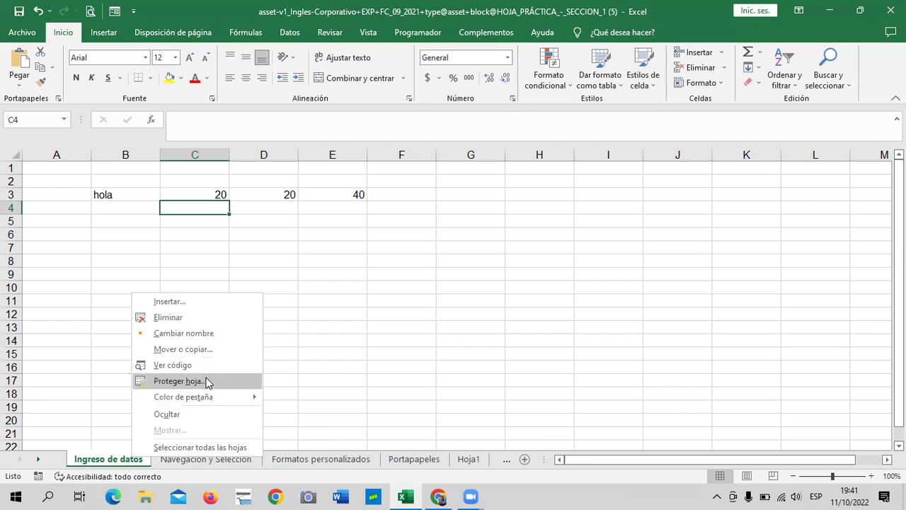
# Step: Colour the Ingreso de datos tab light blue and the Navegación y Selección tab orange
pyautogui.moveTo(240, 400)
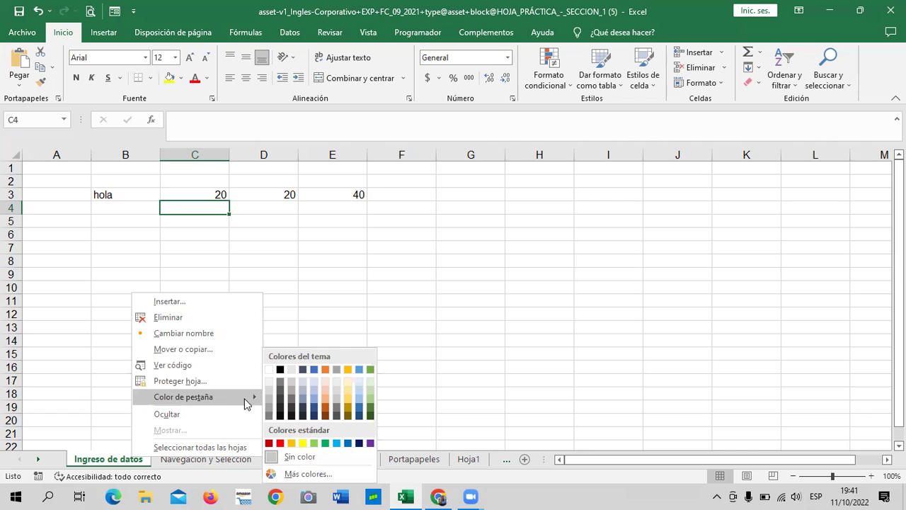
pyautogui.click(297, 457)
pyautogui.click(418, 366)
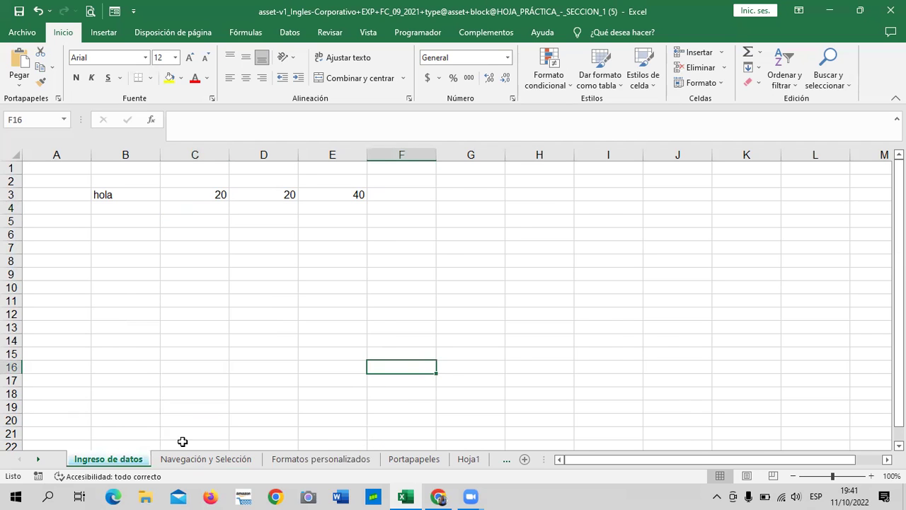
pyautogui.click(205, 459)
pyautogui.rightClick(206, 459)
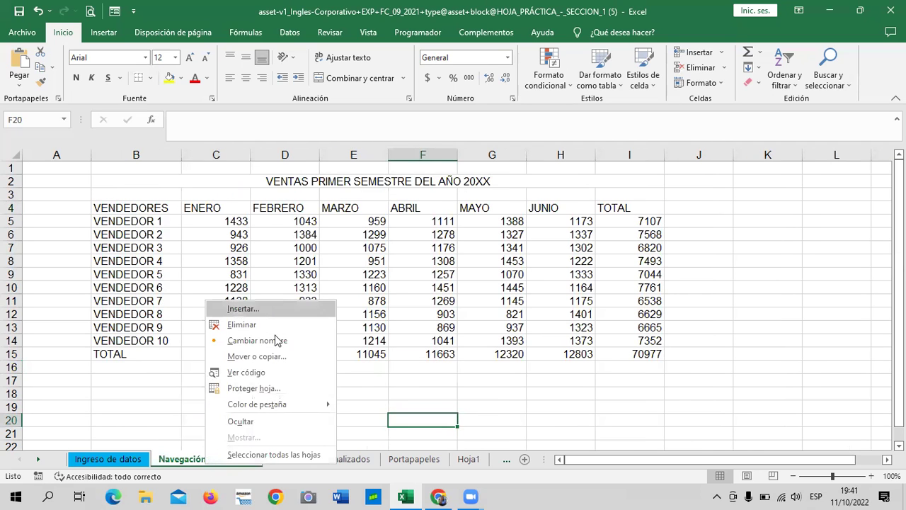
pyautogui.moveTo(301, 405)
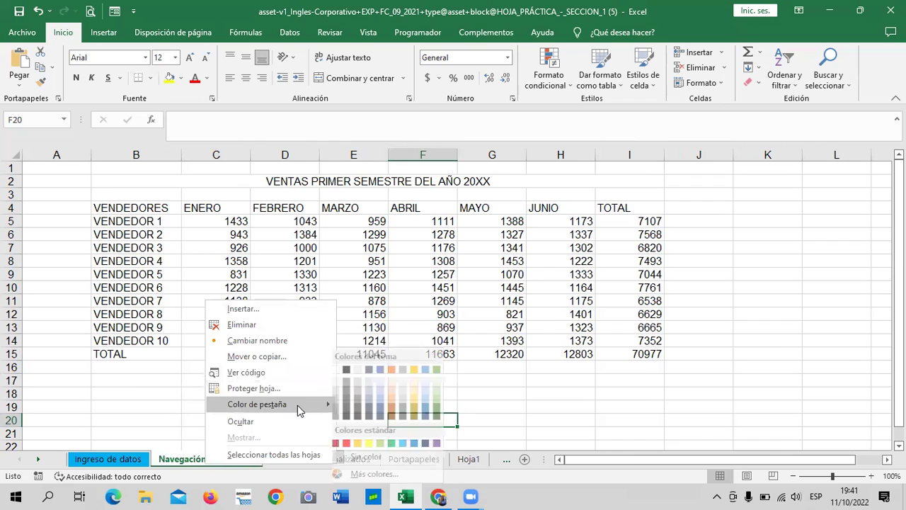
pyautogui.click(365, 443)
pyautogui.click(552, 418)
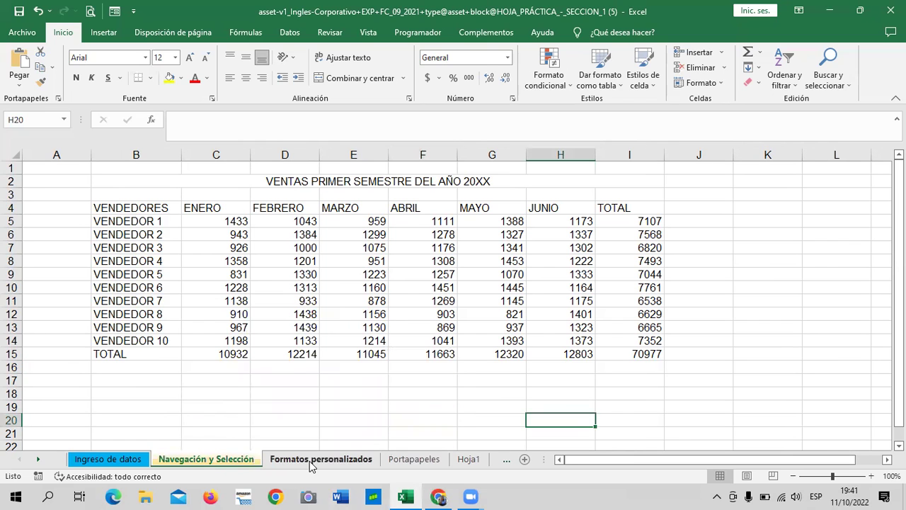
# Step: Colour the Formatos personalizados tab dark blue and the Portapapeles tab red
pyautogui.click(310, 461)
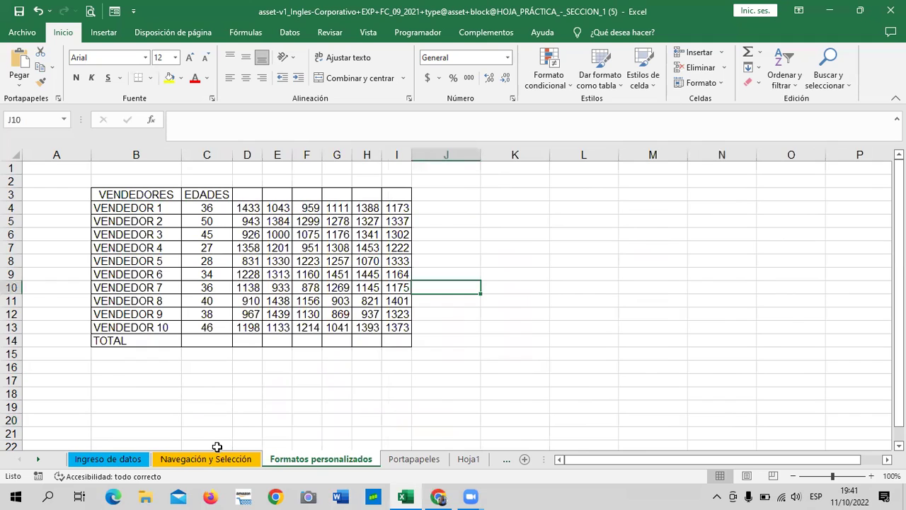
pyautogui.rightClick(353, 460)
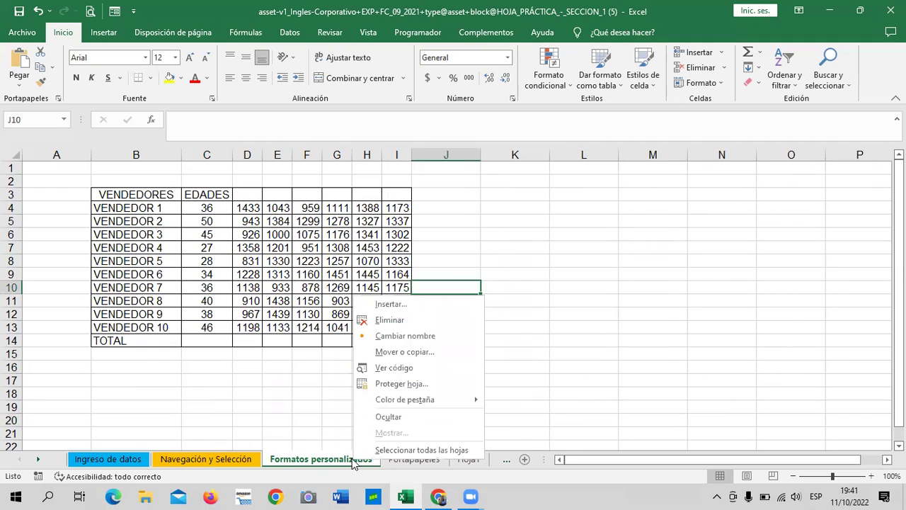
pyautogui.moveTo(437, 398)
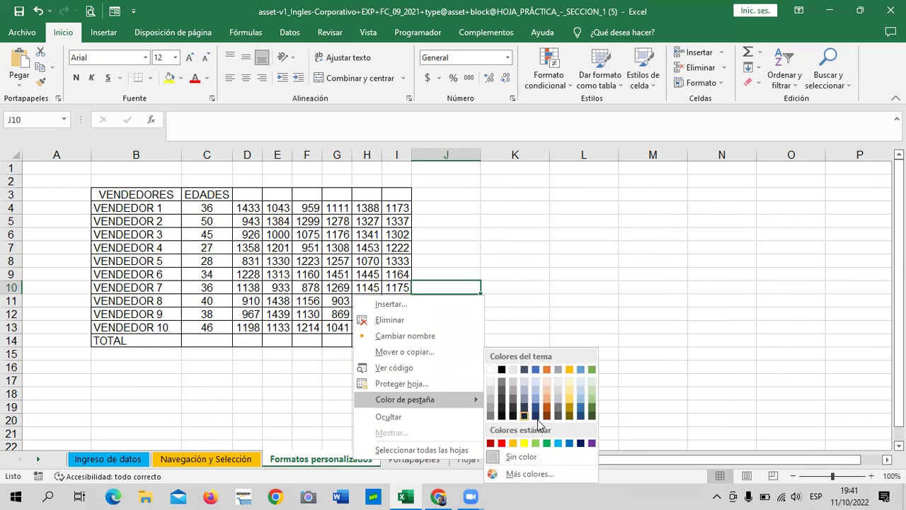
pyautogui.click(581, 444)
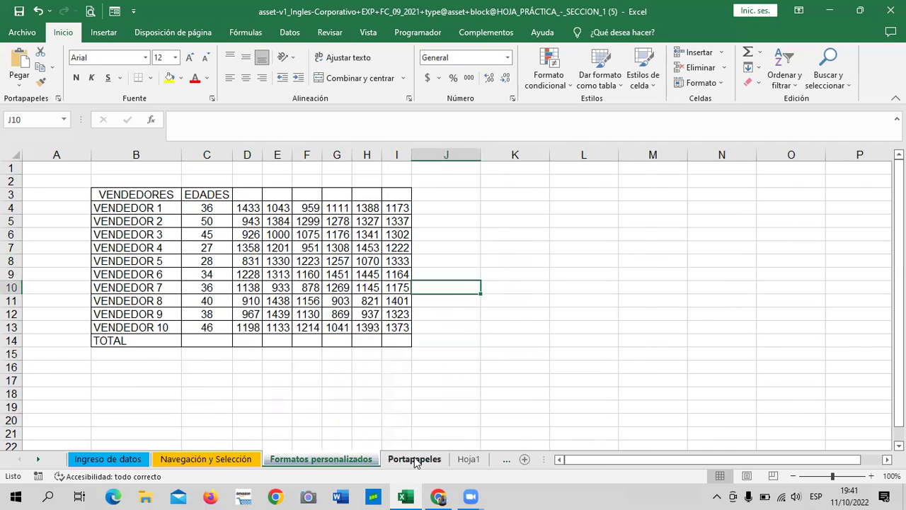
pyautogui.click(415, 459)
pyautogui.rightClick(415, 459)
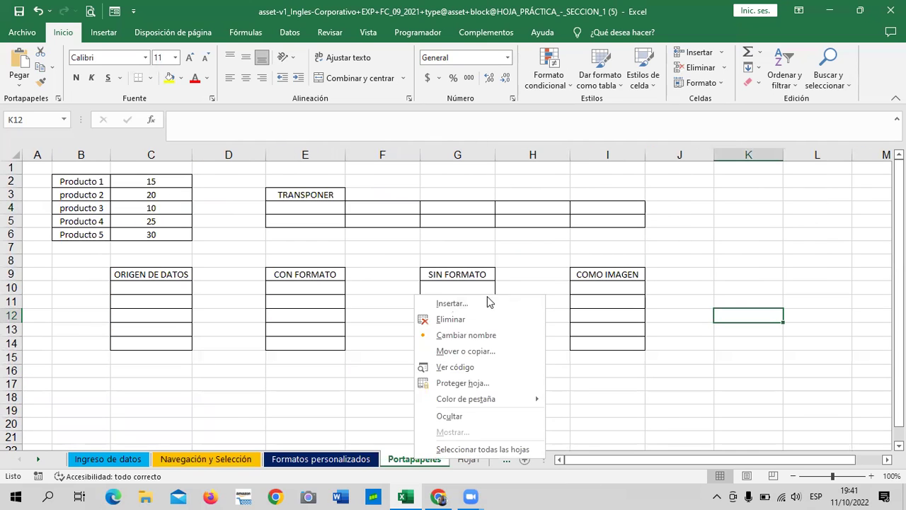
pyautogui.moveTo(504, 401)
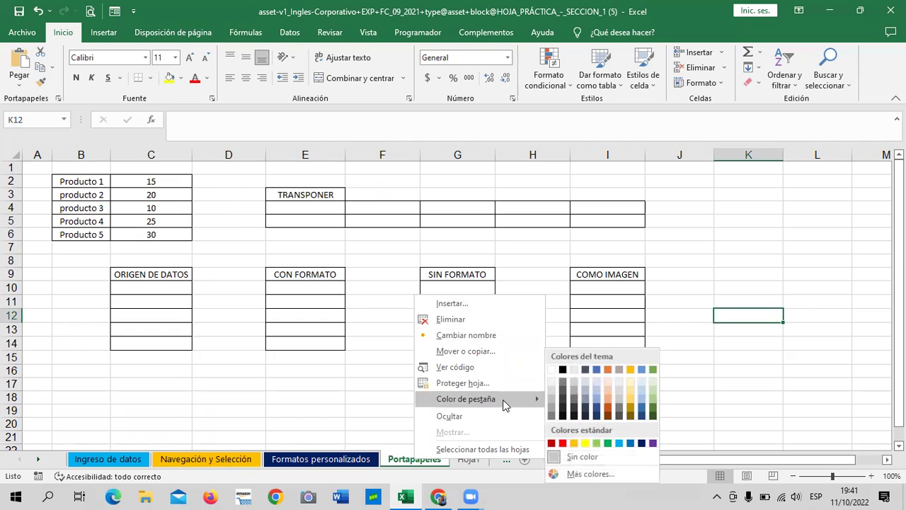
pyautogui.click(563, 443)
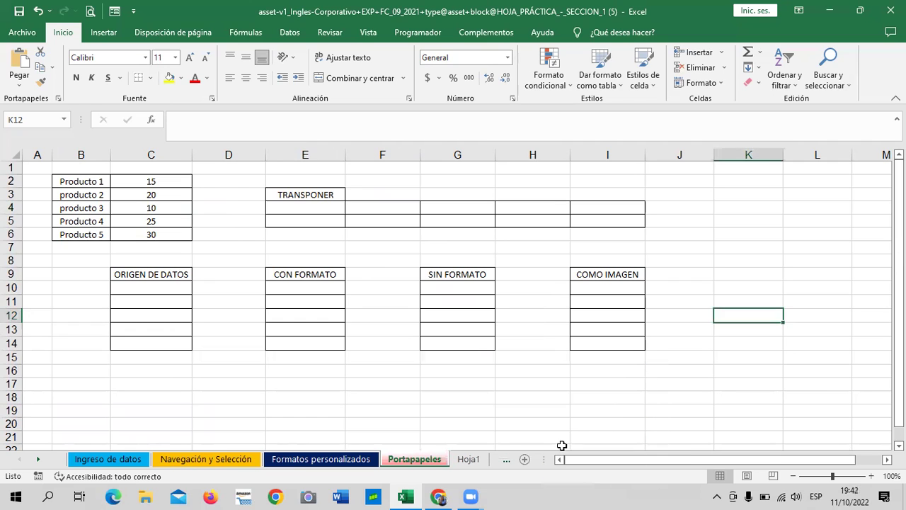
pyautogui.click(575, 423)
pyautogui.click(38, 459)
pyautogui.click(37, 460)
# Step: Delete the empty sheets Hoja1, Hoja3, Hoja5, Hoja7, Hoja9, Hoja11 and Hoja13
pyautogui.rightClick(153, 460)
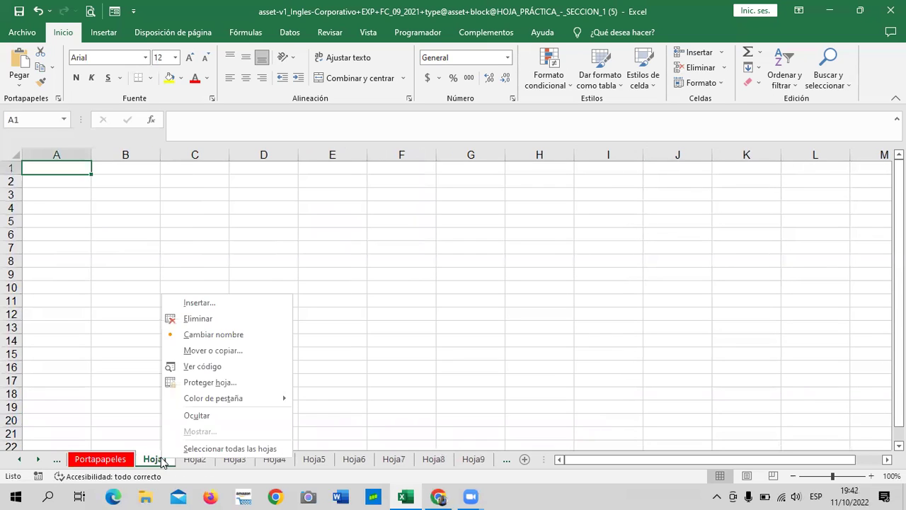
pyautogui.click(230, 320)
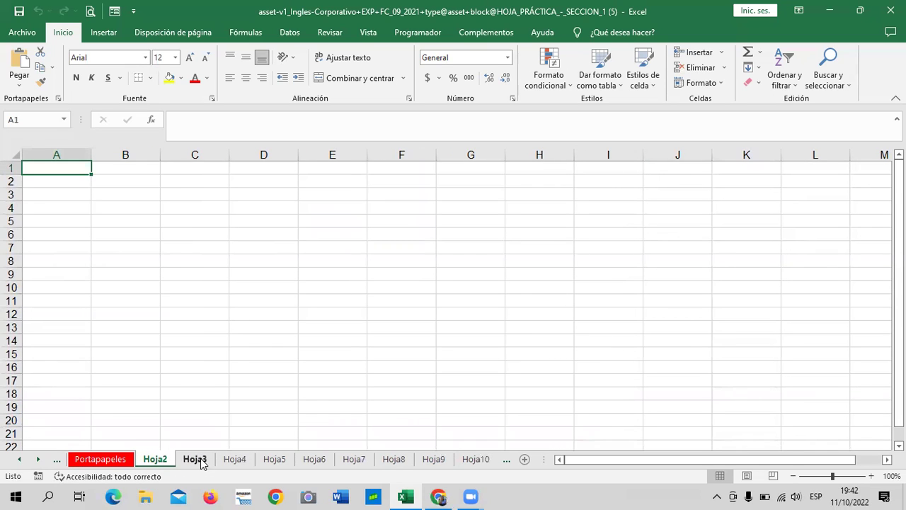
pyautogui.rightClick(198, 459)
pyautogui.click(235, 321)
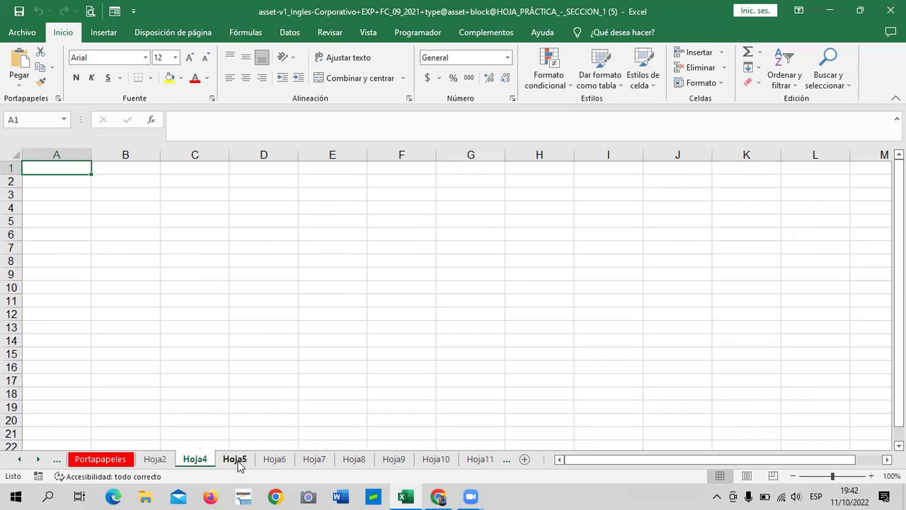
pyautogui.rightClick(237, 460)
pyautogui.click(273, 322)
pyautogui.rightClick(274, 460)
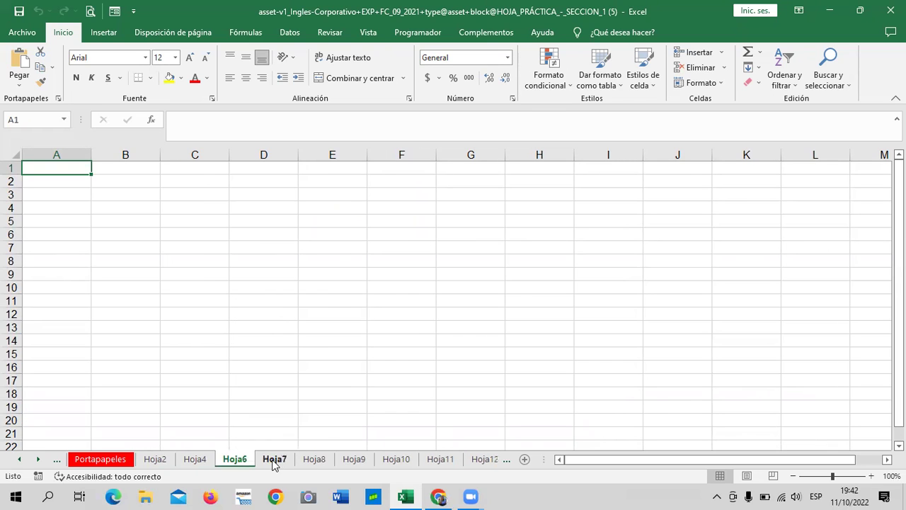
pyautogui.click(311, 321)
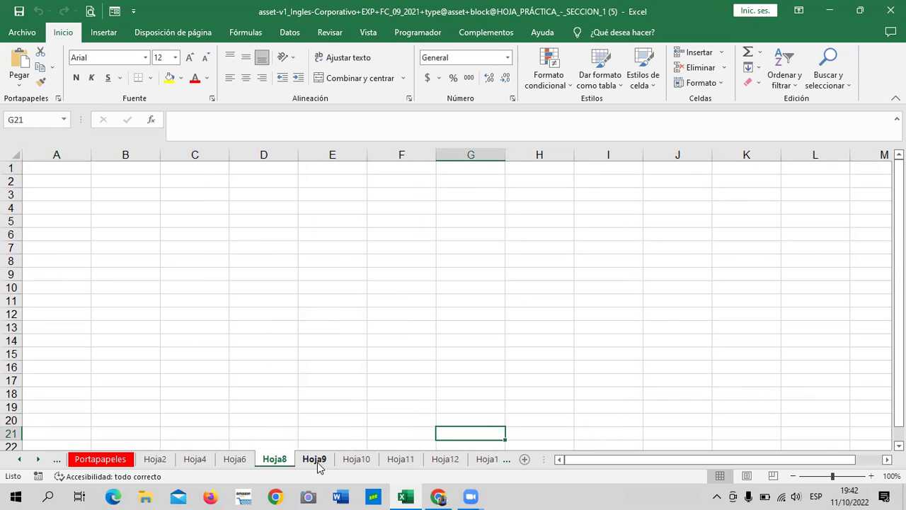
pyautogui.rightClick(313, 460)
pyautogui.click(355, 323)
pyautogui.rightClick(357, 460)
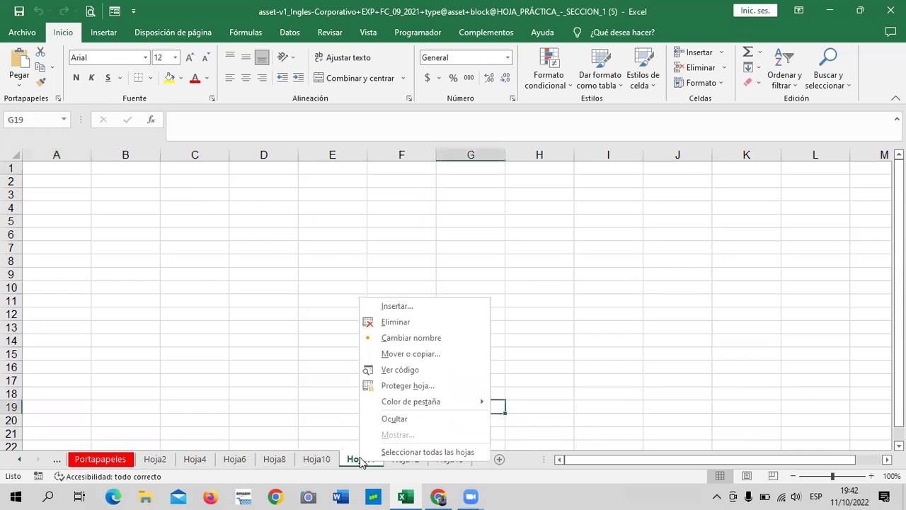
pyautogui.click(400, 322)
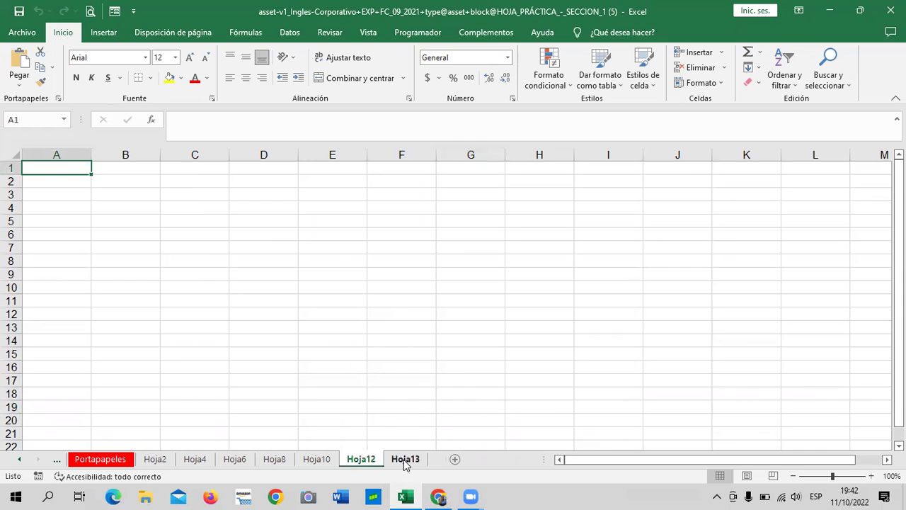
pyautogui.rightClick(403, 460)
pyautogui.click(442, 322)
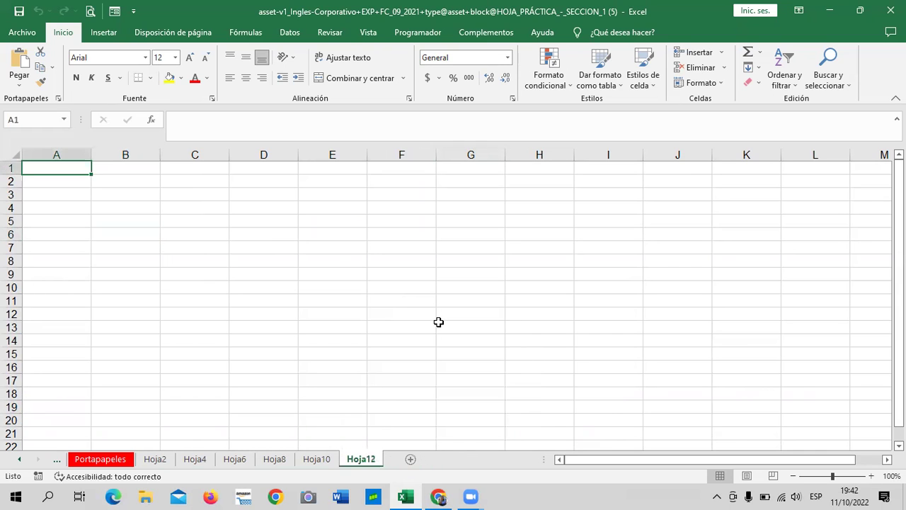
# Step: Delete the remaining empty sheets Hoja12, Hoja10, Hoja8, Hoja6 and Hoja4
pyautogui.rightClick(355, 460)
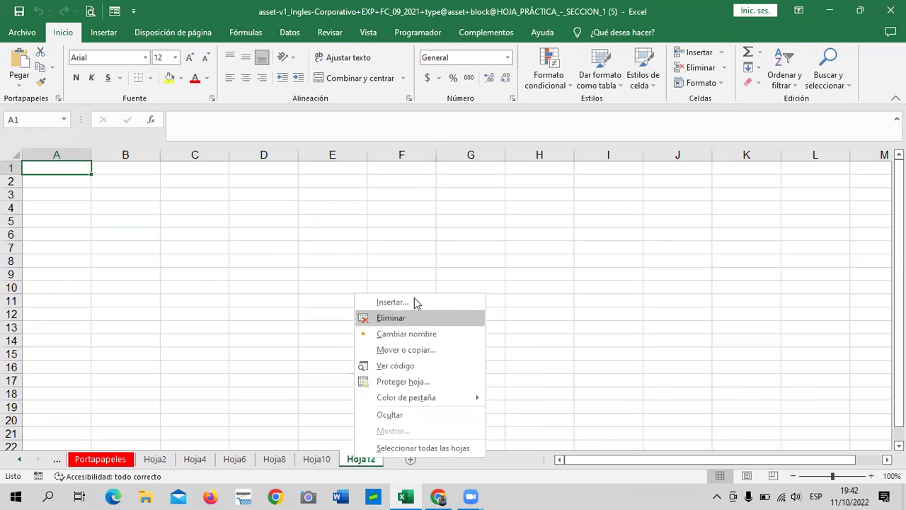
pyautogui.click(419, 318)
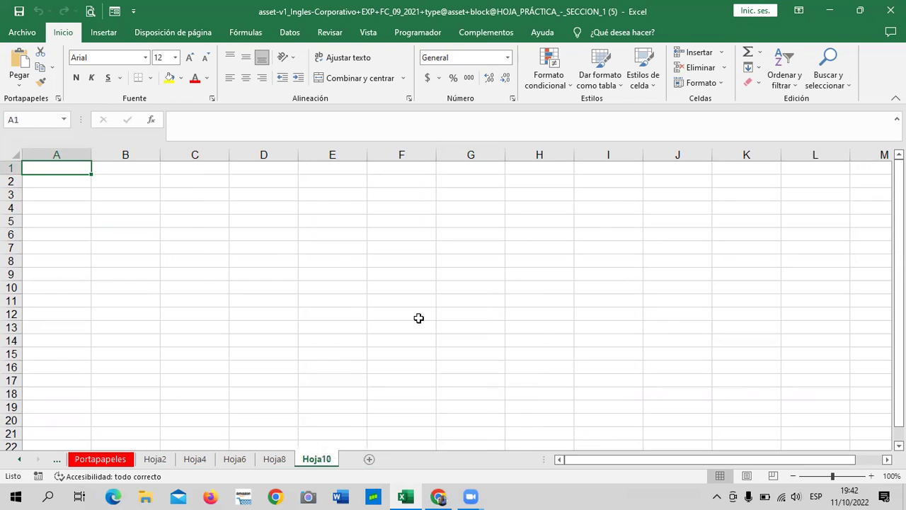
pyautogui.rightClick(319, 463)
pyautogui.click(376, 322)
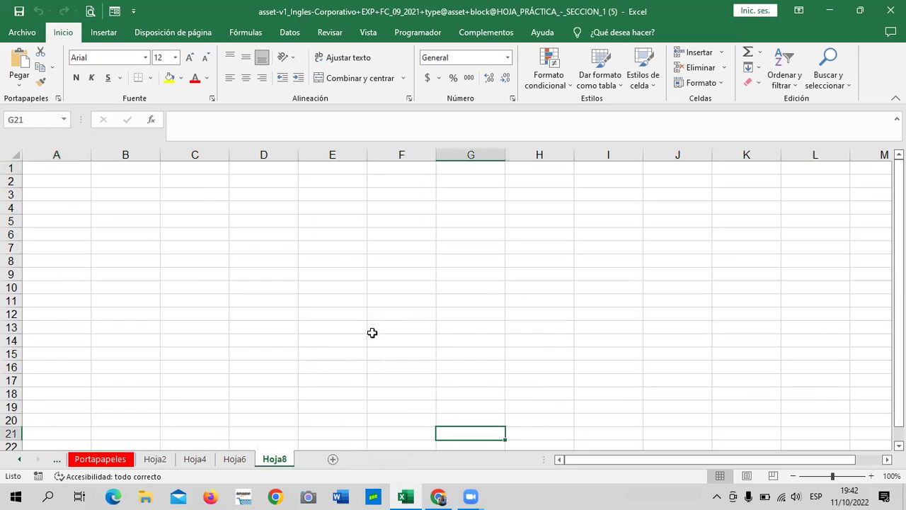
pyautogui.rightClick(281, 467)
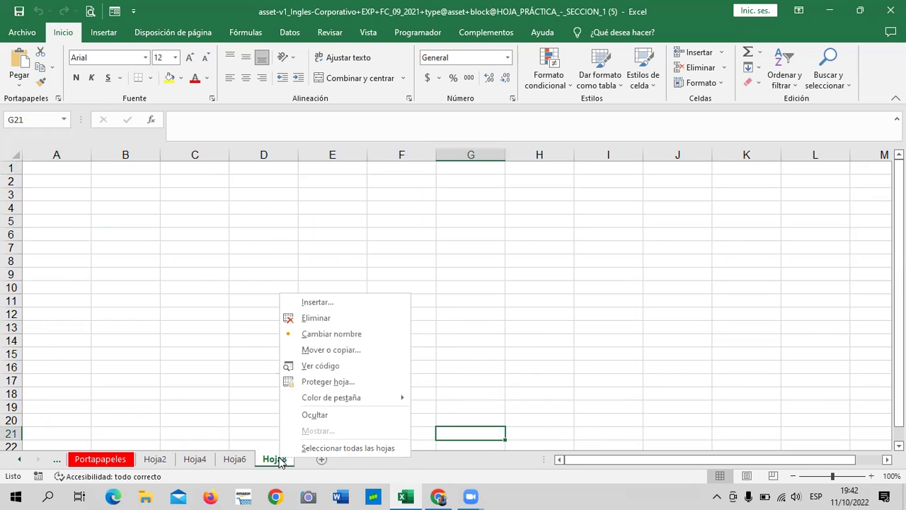
pyautogui.click(330, 320)
pyautogui.rightClick(239, 463)
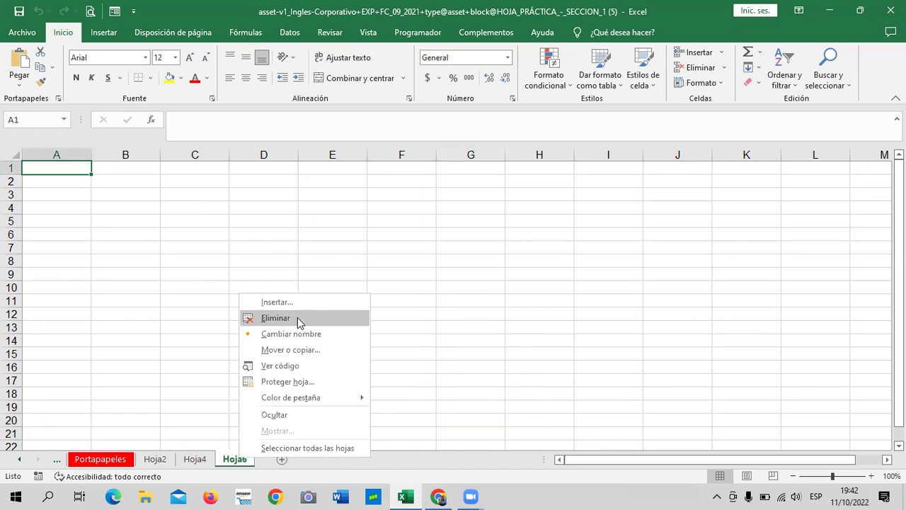
pyautogui.click(298, 318)
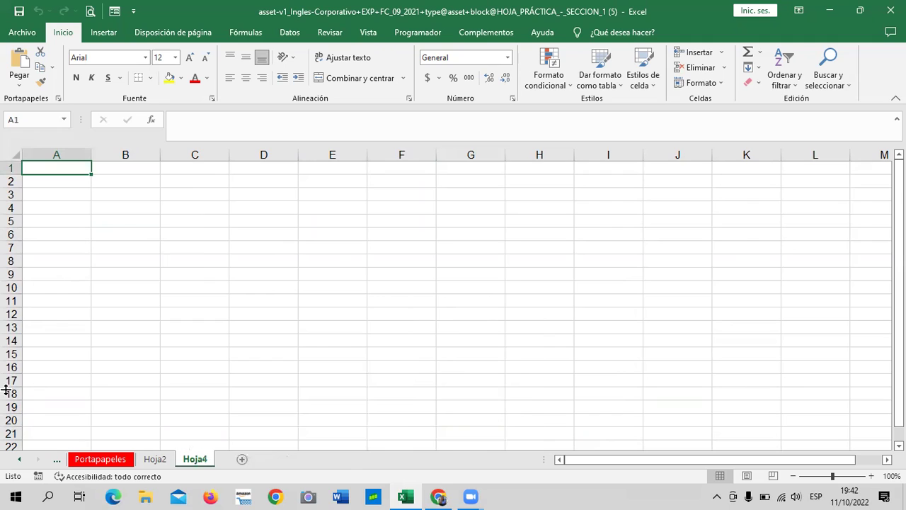
pyautogui.rightClick(210, 464)
pyautogui.press('Escape')
pyautogui.rightClick(165, 461)
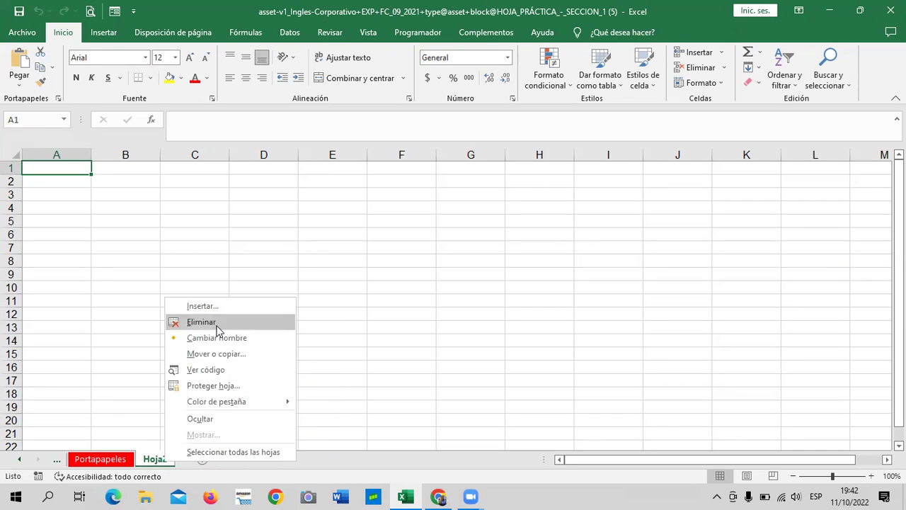
pyautogui.click(216, 324)
# Step: Check the four remaining named sheets, ending on Formatos personalizados
pyautogui.click(19, 459)
pyautogui.click(19, 459)
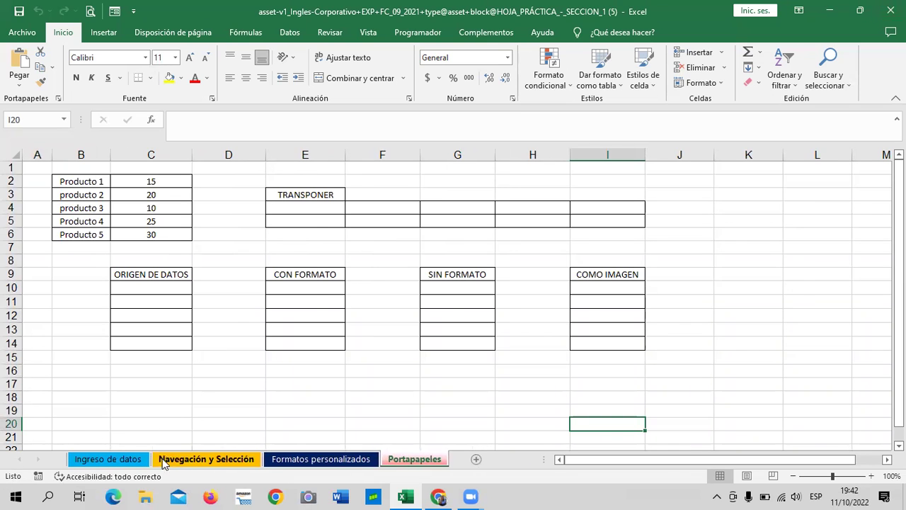
pyautogui.click(163, 462)
pyautogui.click(322, 460)
pyautogui.click(414, 459)
pyautogui.click(322, 461)
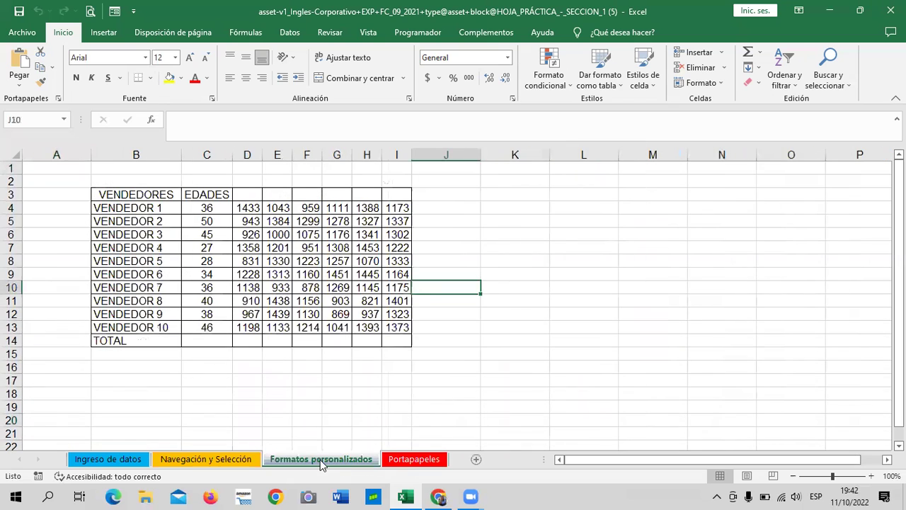
pyautogui.click(245, 460)
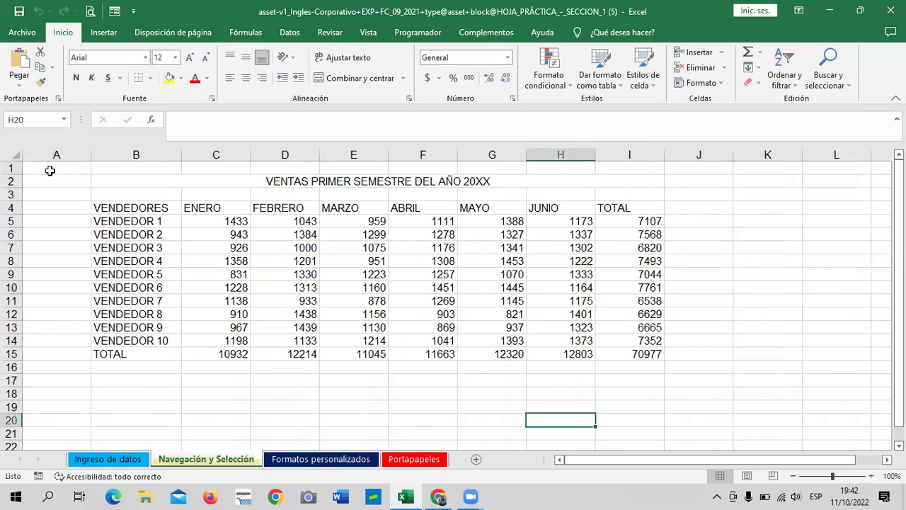
pyautogui.click(139, 461)
pyautogui.click(188, 462)
pyautogui.click(307, 462)
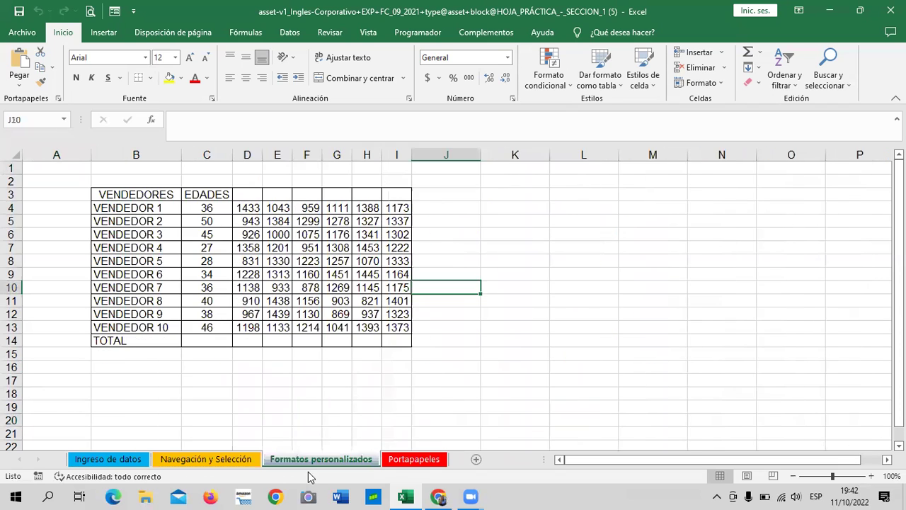
pyautogui.click(446, 395)
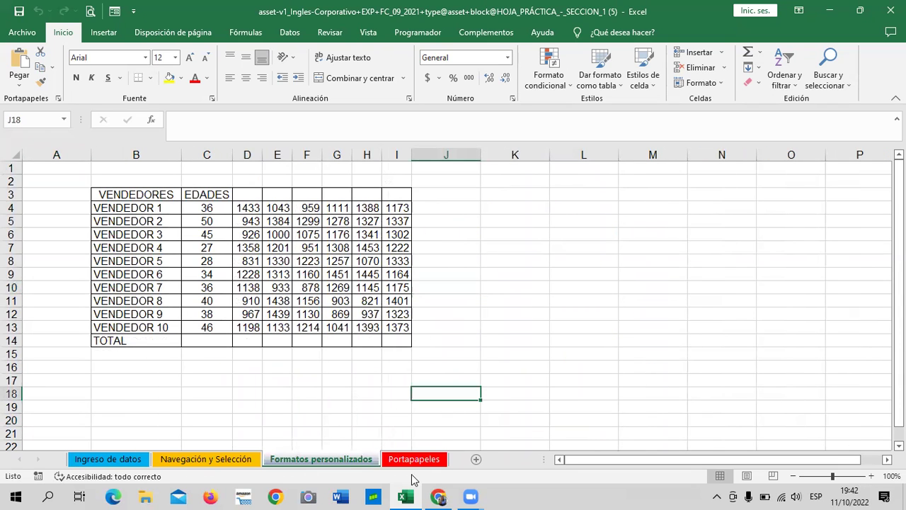
pyautogui.click(411, 460)
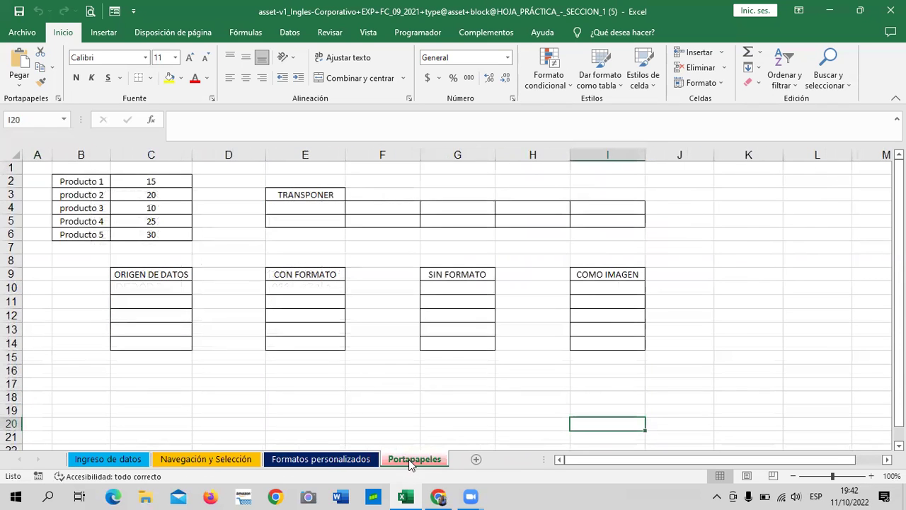
pyautogui.click(359, 360)
pyautogui.click(319, 460)
# Step: Hide the Formatos personalizados sheet with Ocultar
pyautogui.rightClick(320, 460)
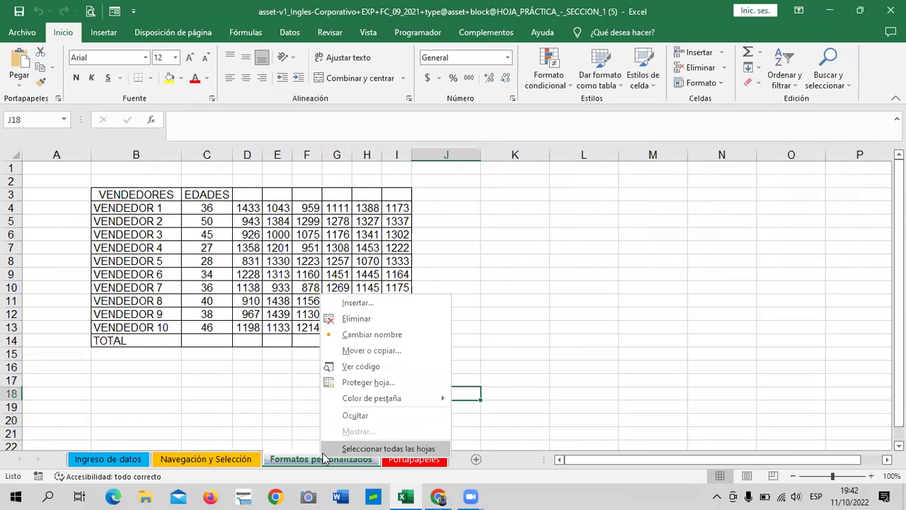
pyautogui.press('Escape')
pyautogui.rightClick(360, 453)
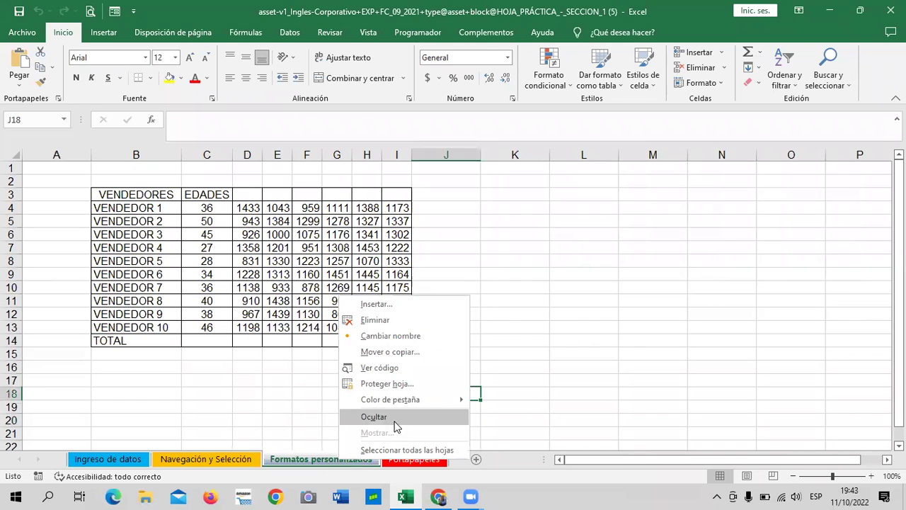
pyautogui.click(394, 414)
pyautogui.click(430, 403)
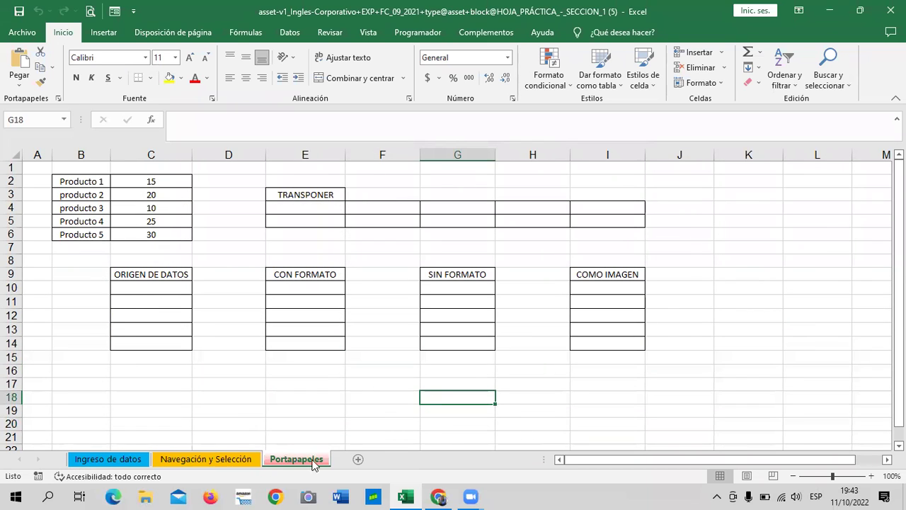
# Step: Cycle through Ingreso de datos, Navegación y Selección and Portapapeles to confirm three visible sheets
pyautogui.click(129, 461)
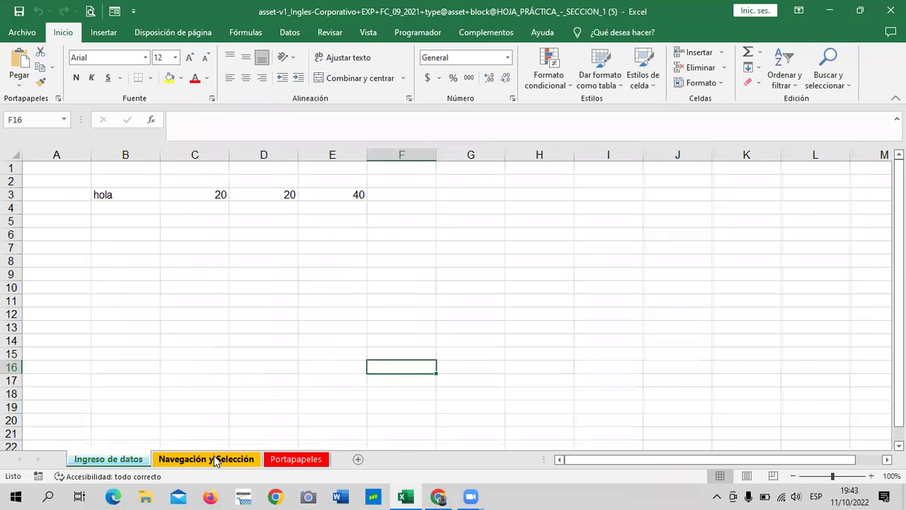
pyautogui.click(216, 460)
pyautogui.click(291, 462)
pyautogui.click(237, 462)
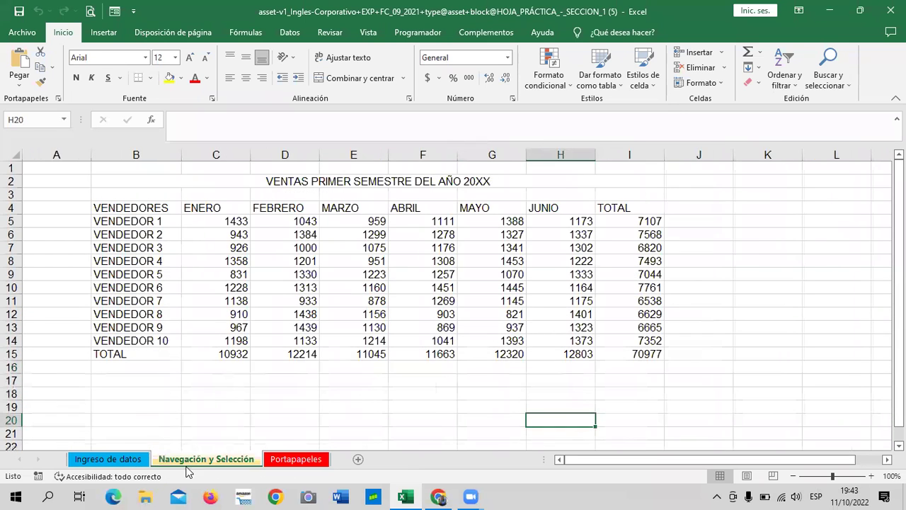
pyautogui.click(131, 460)
pyautogui.click(178, 461)
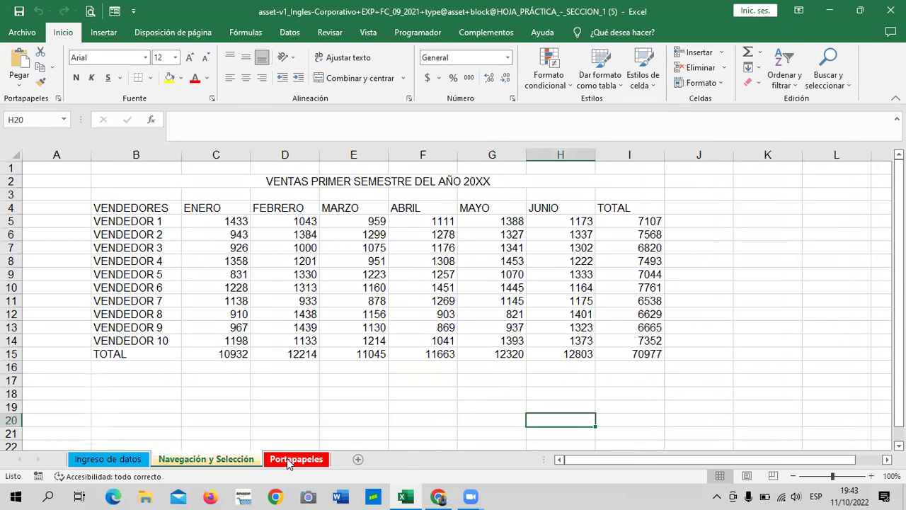
pyautogui.click(291, 462)
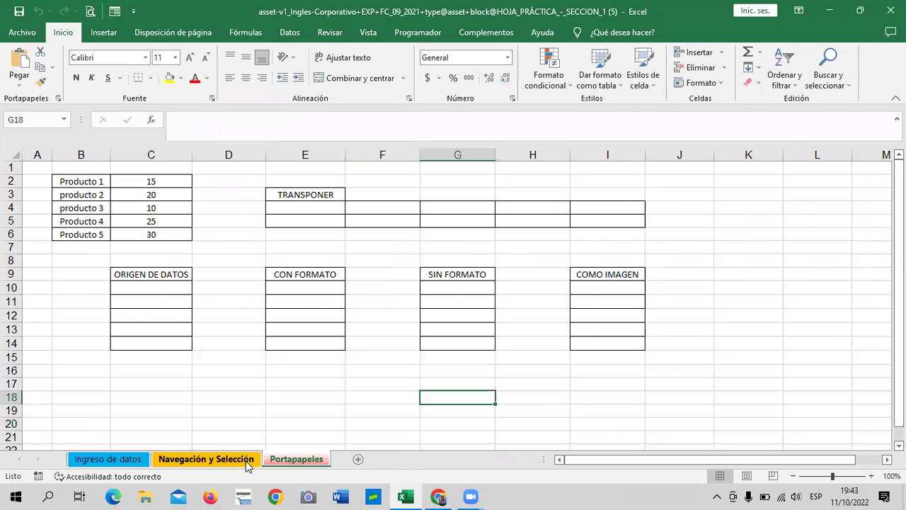
pyautogui.click(244, 462)
pyautogui.click(134, 460)
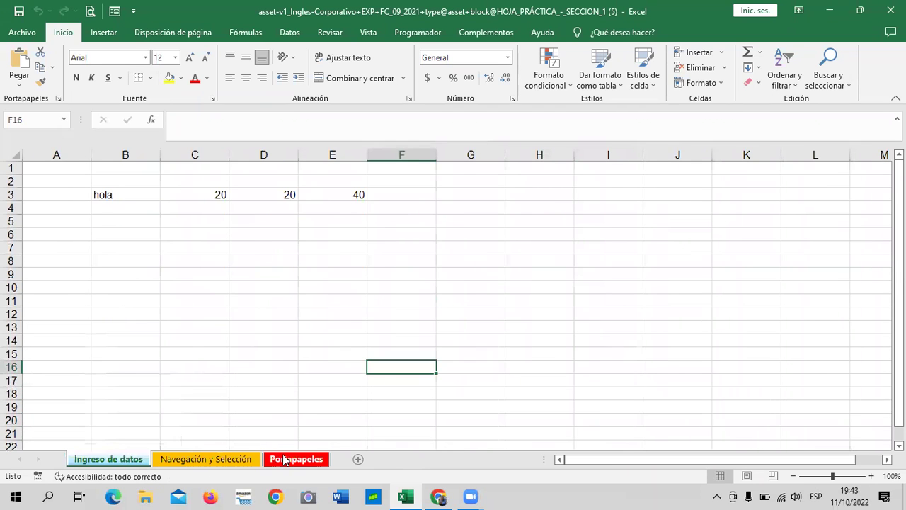
pyautogui.click(216, 462)
# Step: Unhide Formatos personalizados via Mostrar, returning it between Navegación y Selección and Portapapeles
pyautogui.rightClick(222, 462)
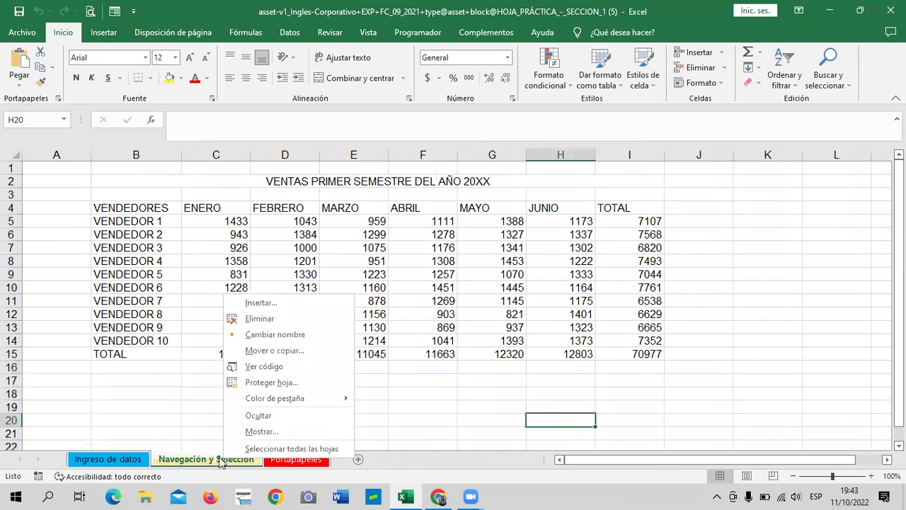
pyautogui.rightClick(218, 463)
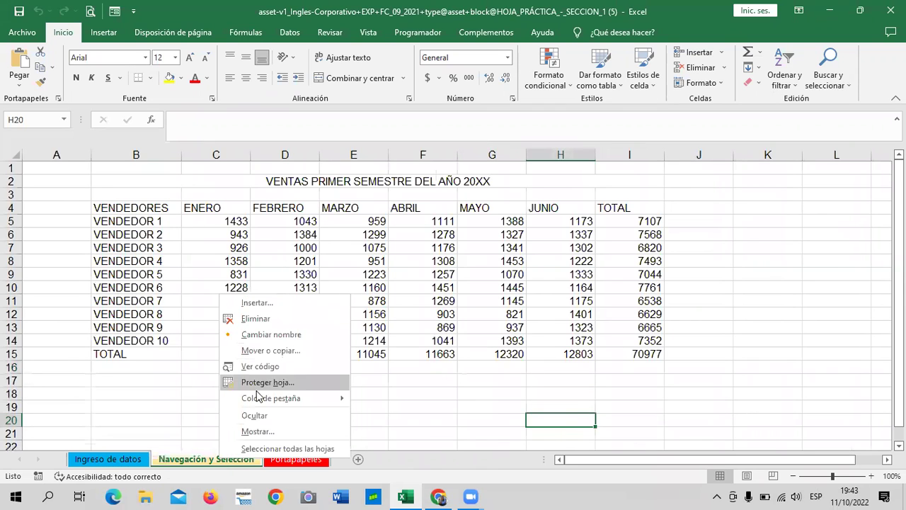
pyautogui.click(246, 433)
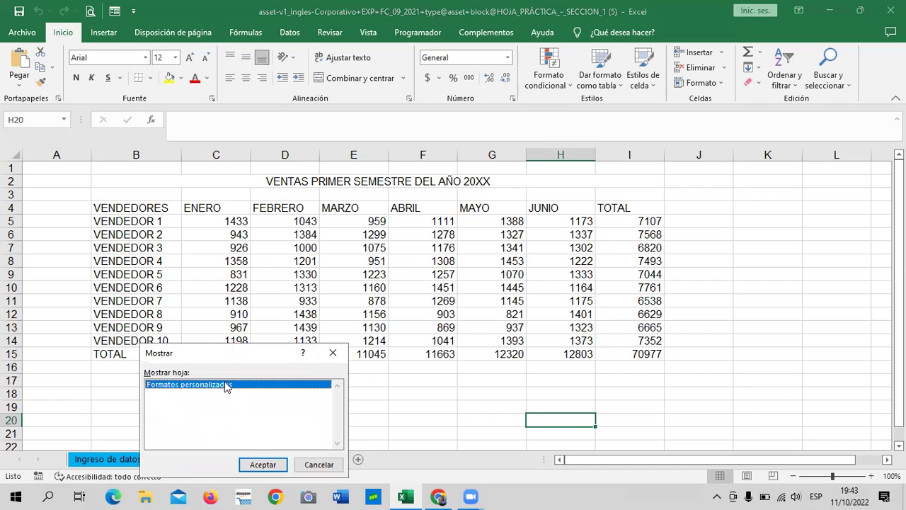
pyautogui.moveTo(251, 351); pyautogui.dragTo(270, 271)
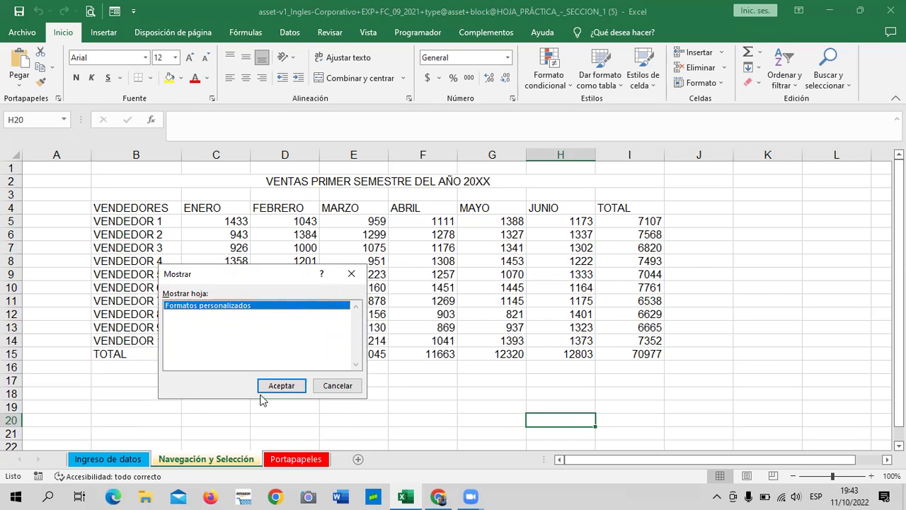
pyautogui.click(281, 387)
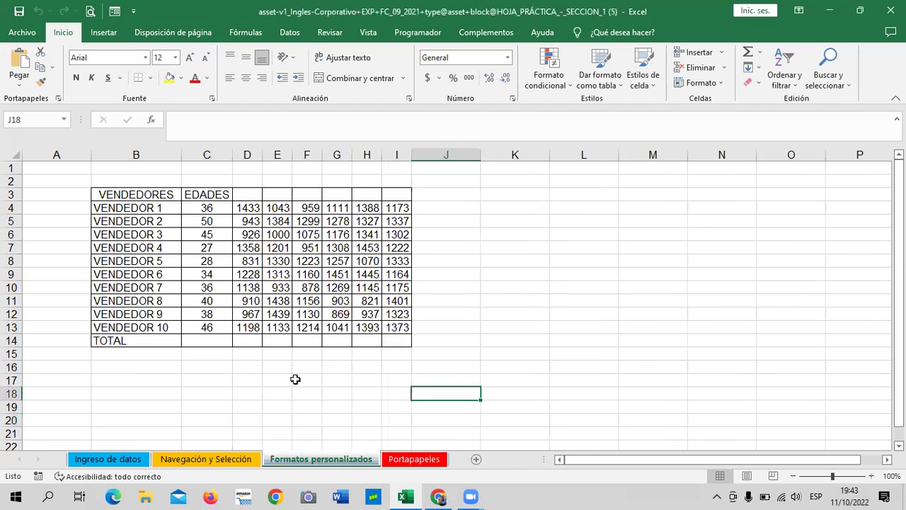
pyautogui.click(454, 421)
pyautogui.click(417, 460)
pyautogui.click(363, 460)
pyautogui.click(233, 460)
pyautogui.click(110, 460)
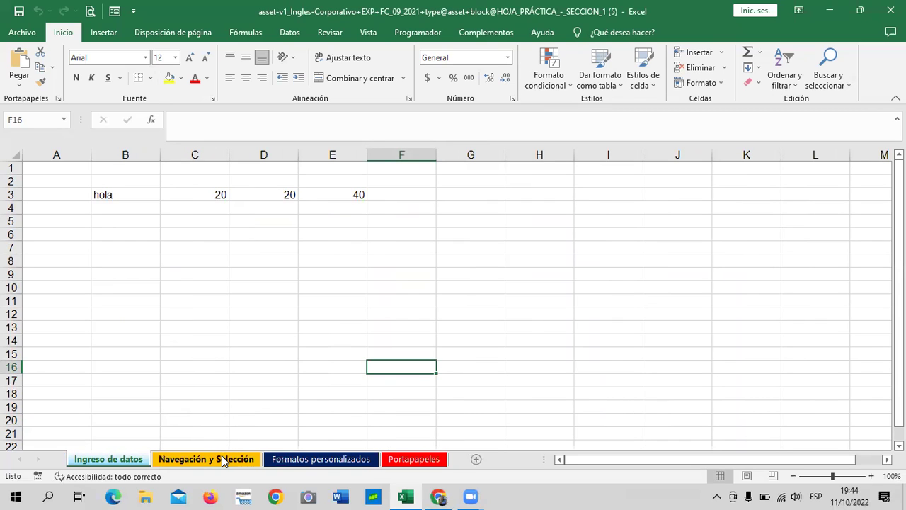
pyautogui.click(305, 463)
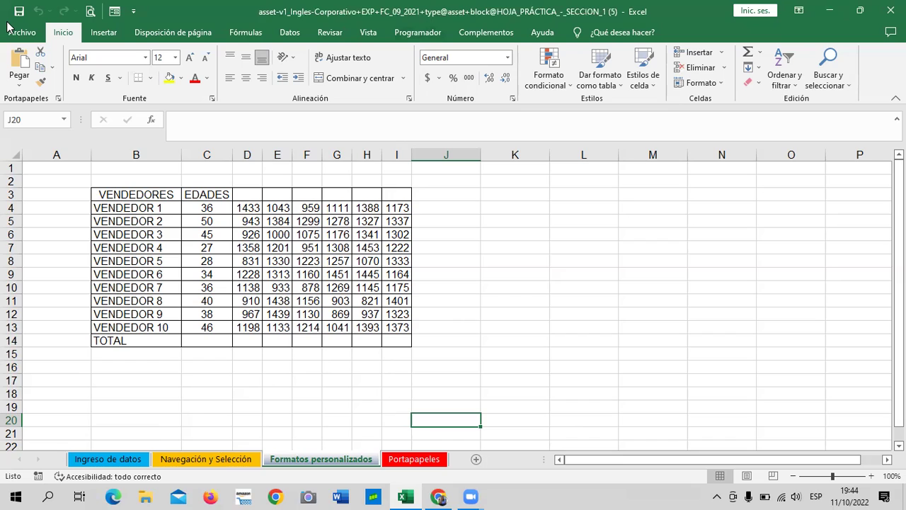
pyautogui.click(591, 277)
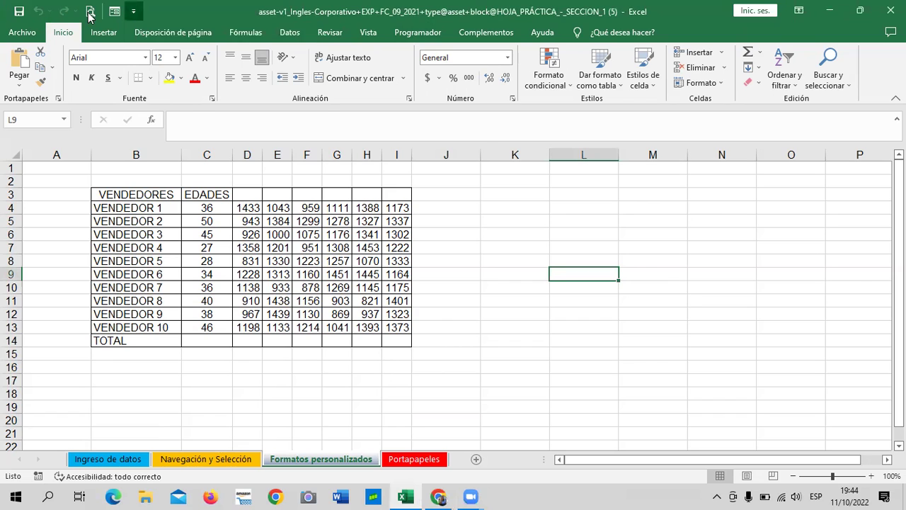
# Step: Move the Quick Access Toolbar below the ribbon, then back above it
pyautogui.click(133, 11)
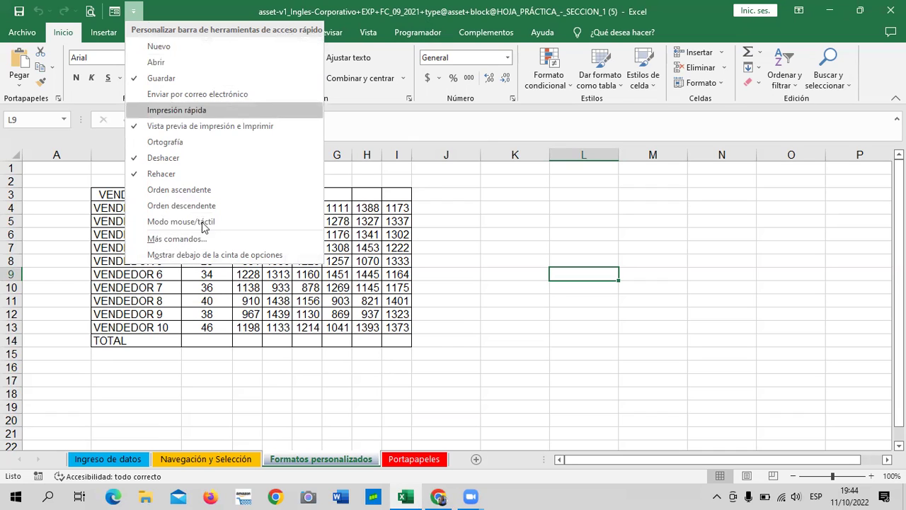
pyautogui.click(206, 254)
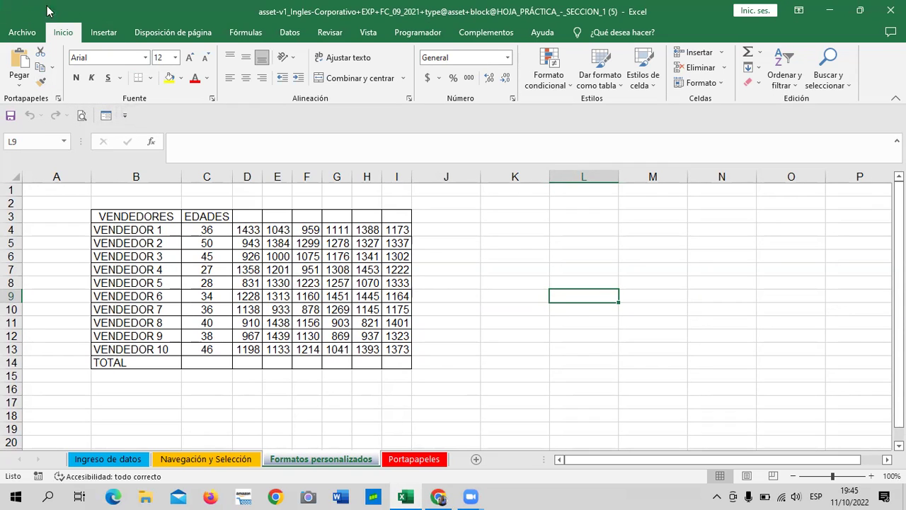
pyautogui.click(124, 117)
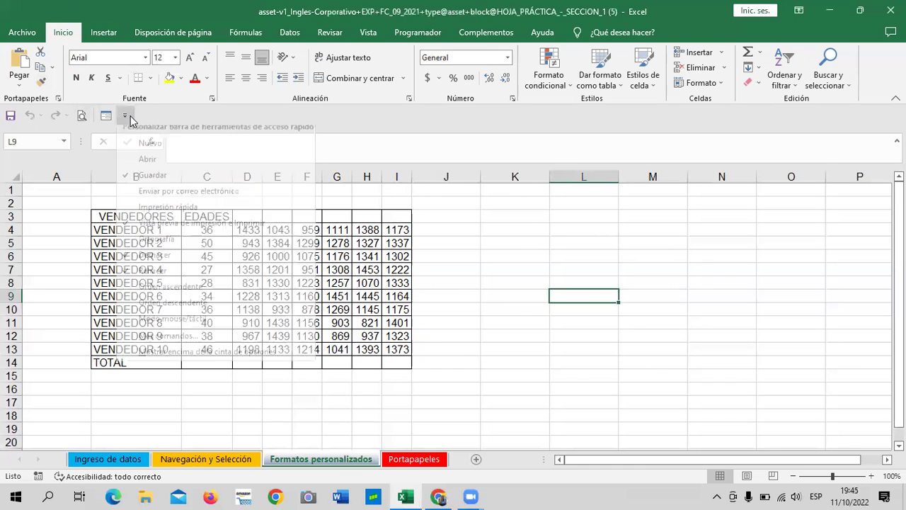
pyautogui.click(183, 359)
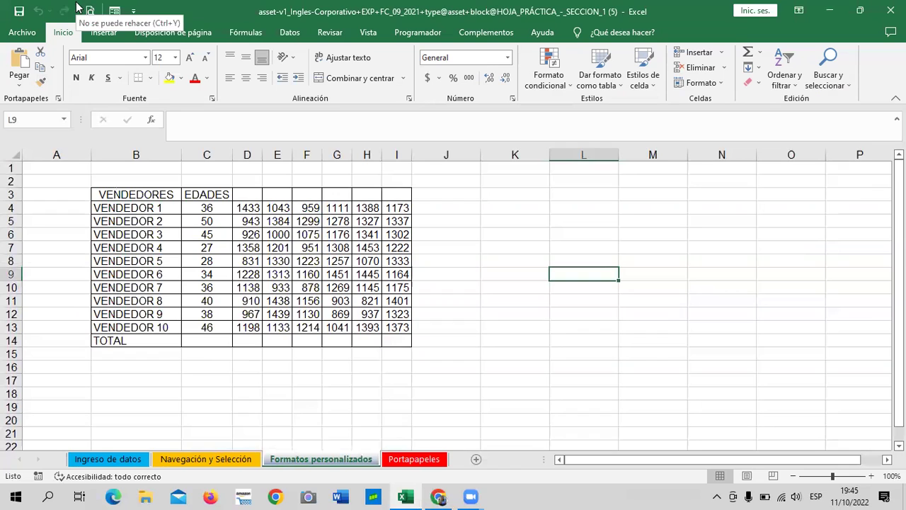
pyautogui.click(133, 11)
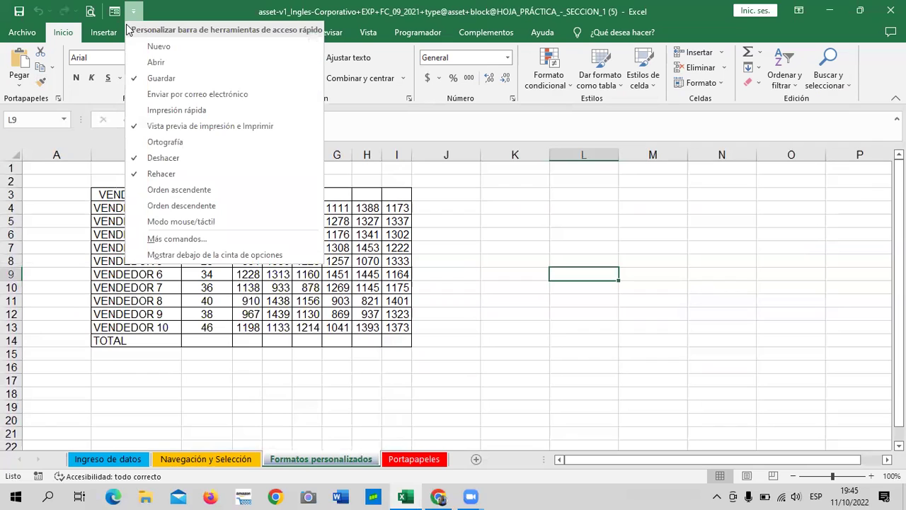
# Step: In Customize Ribbon, uncheck Complementos, keep Programador checked, and apply with Aceptar
pyautogui.click(177, 239)
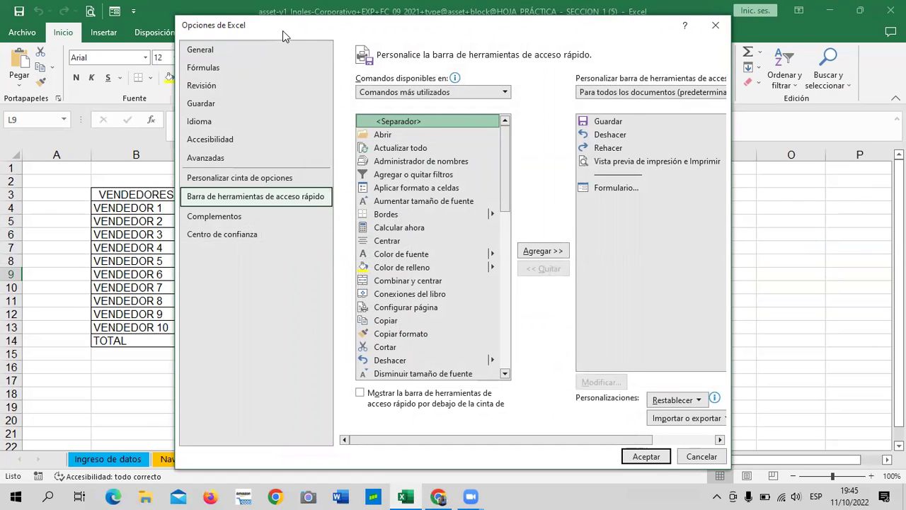
pyautogui.moveTo(282, 30); pyautogui.dragTo(281, 48)
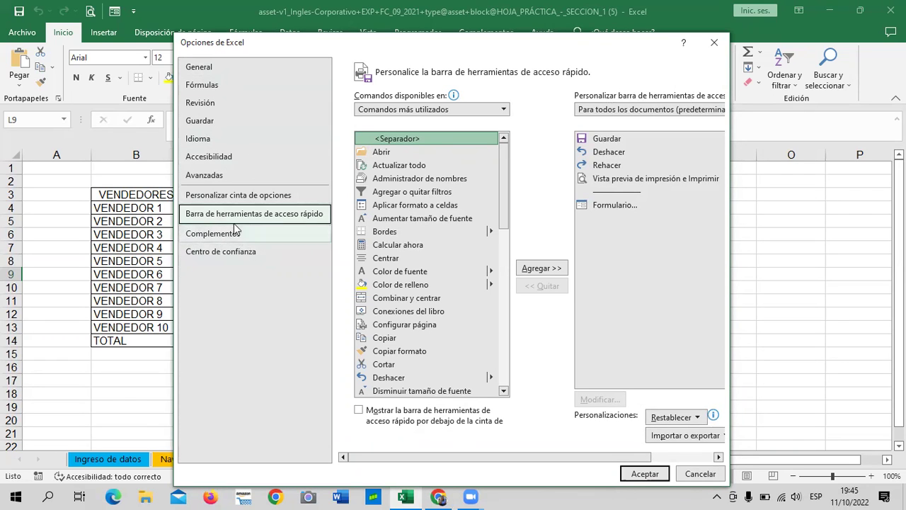
pyautogui.click(213, 198)
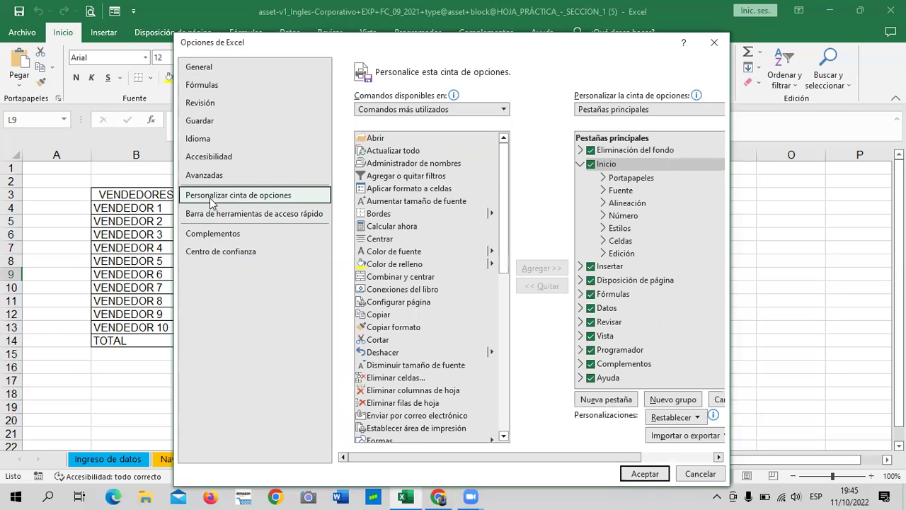
pyautogui.click(579, 164)
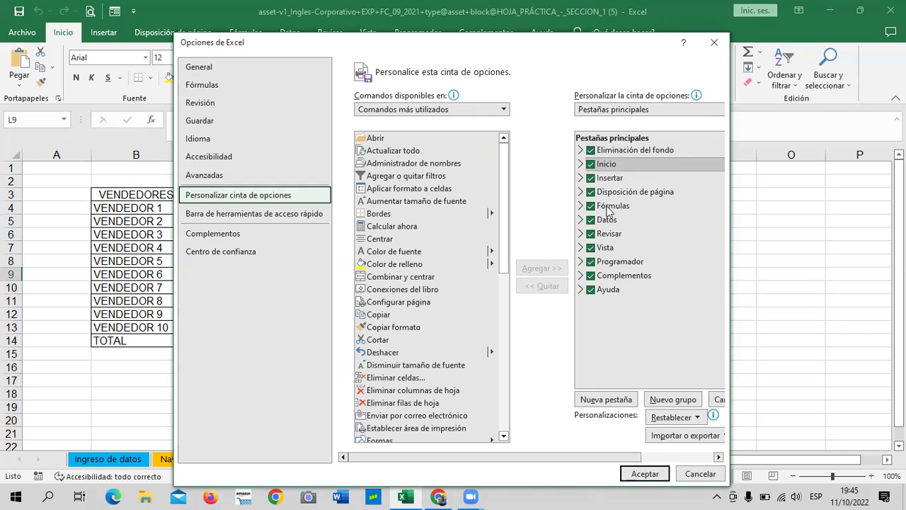
pyautogui.click(590, 276)
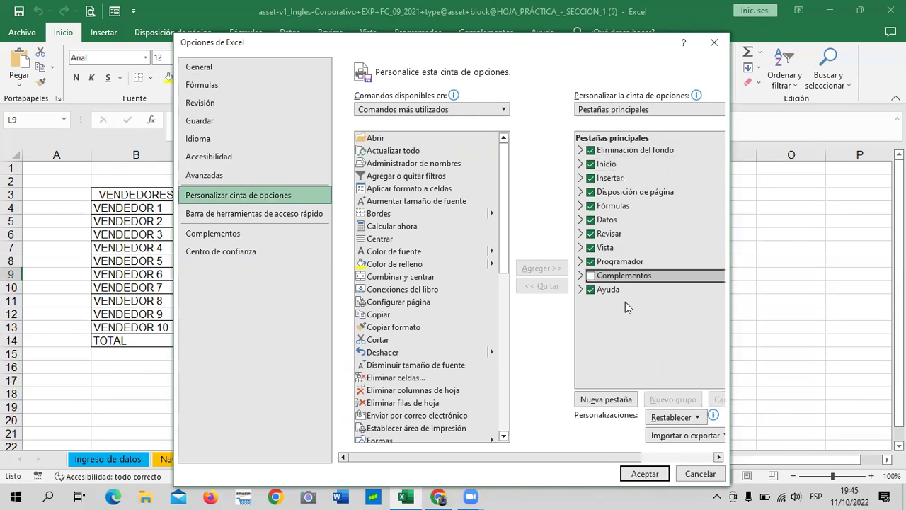
pyautogui.click(592, 276)
pyautogui.click(597, 262)
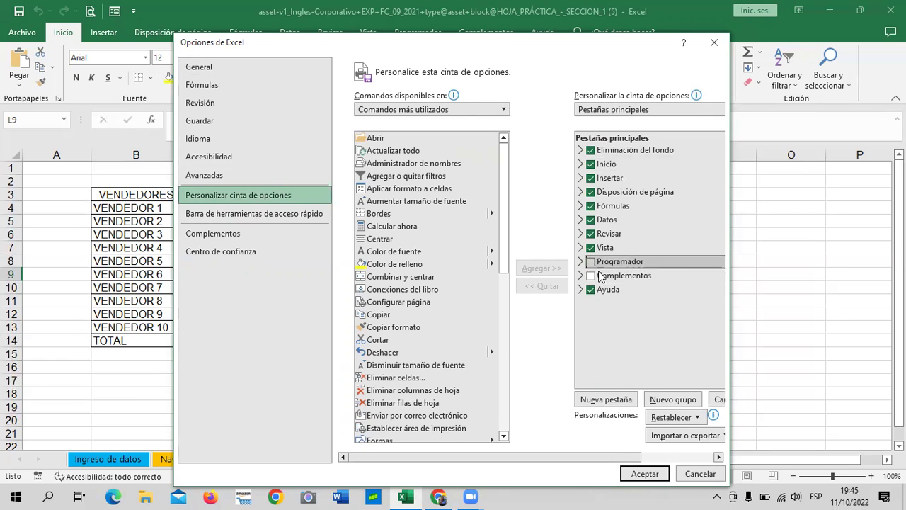
pyautogui.click(590, 262)
pyautogui.click(645, 473)
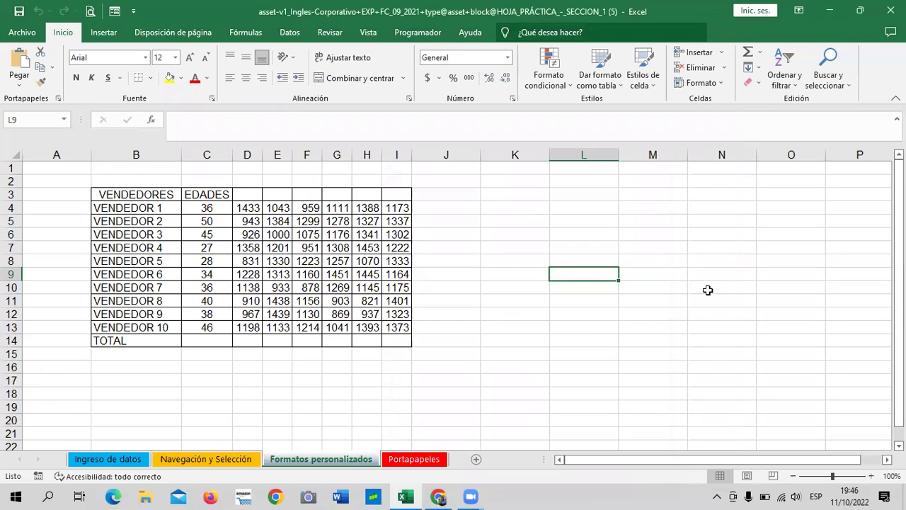
# Step: Switch to Ingreso de datos, type a test 33 in F16, then erase it
pyautogui.click(708, 289)
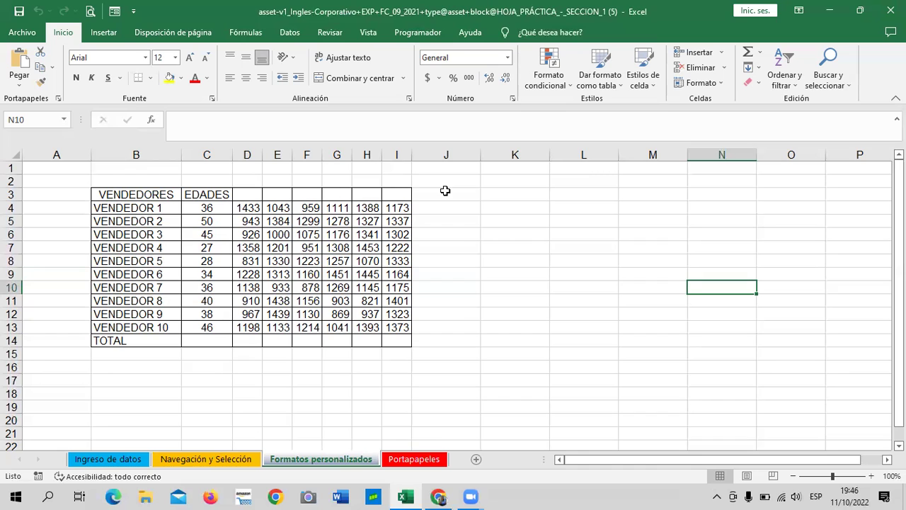
pyautogui.click(492, 343)
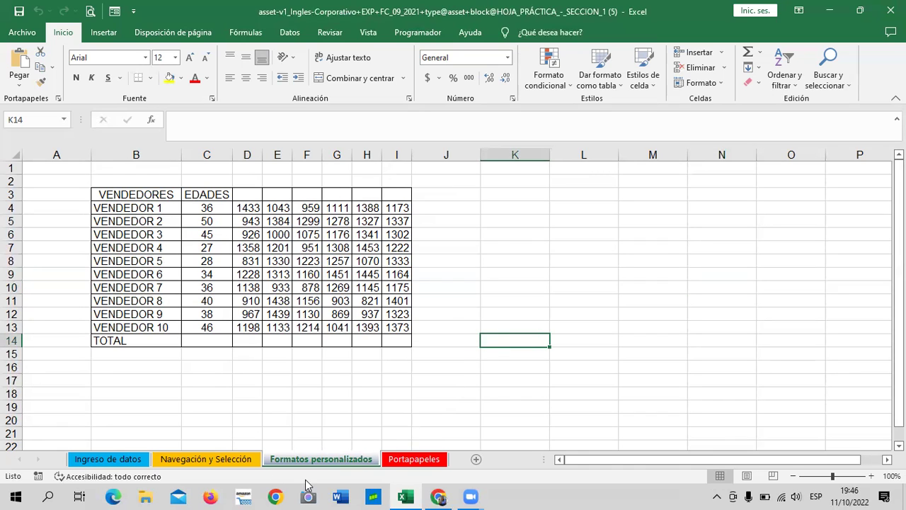
pyautogui.click(126, 459)
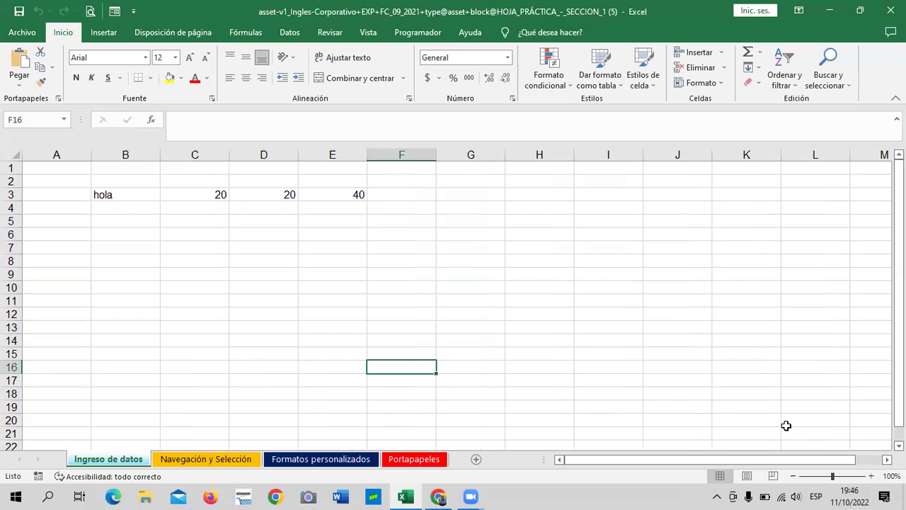
pyautogui.write('333')
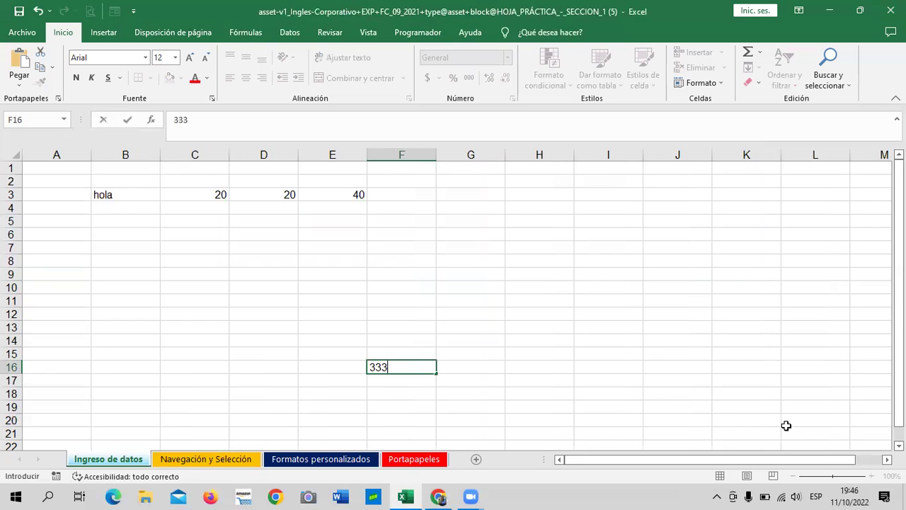
pyautogui.press('BackSpace')
pyautogui.press('BackSpace')
pyautogui.click(330, 260)
pyautogui.click(125, 305)
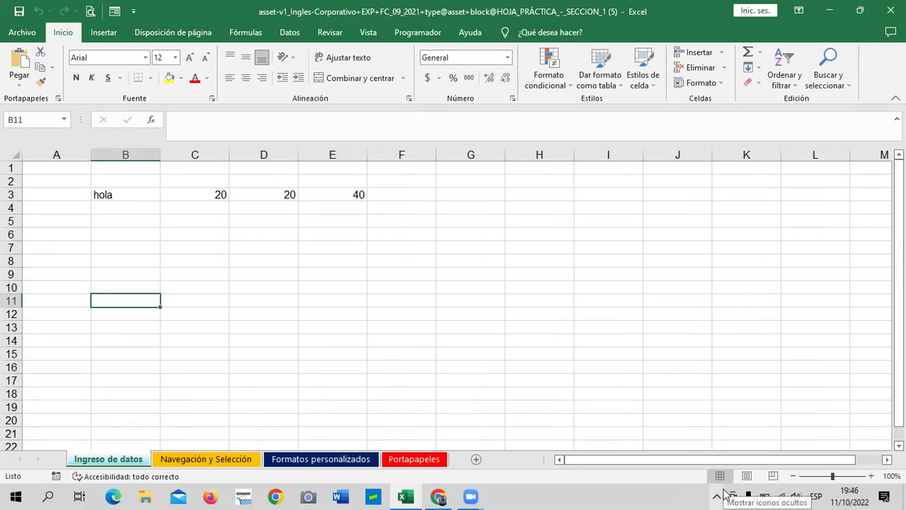
pyautogui.click(273, 262)
pyautogui.click(192, 460)
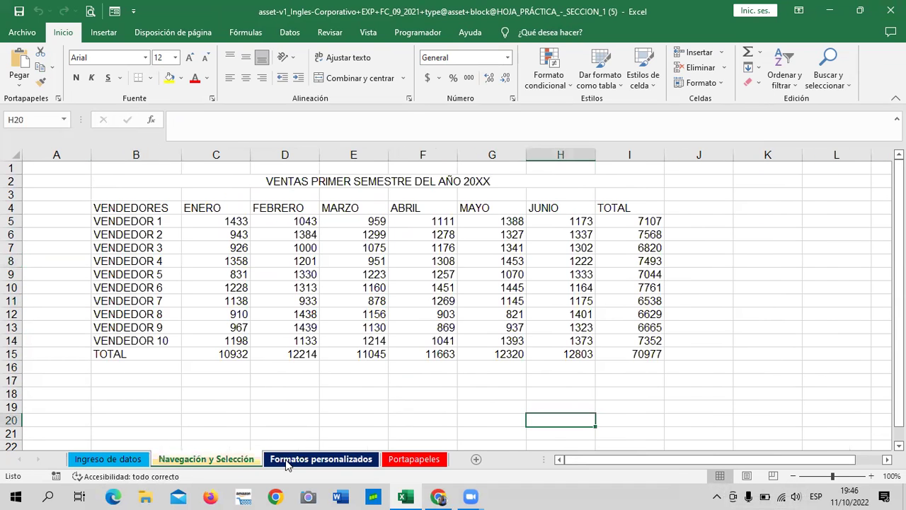
pyautogui.click(322, 459)
pyautogui.click(393, 459)
pyautogui.click(357, 459)
pyautogui.click(221, 460)
pyautogui.click(121, 460)
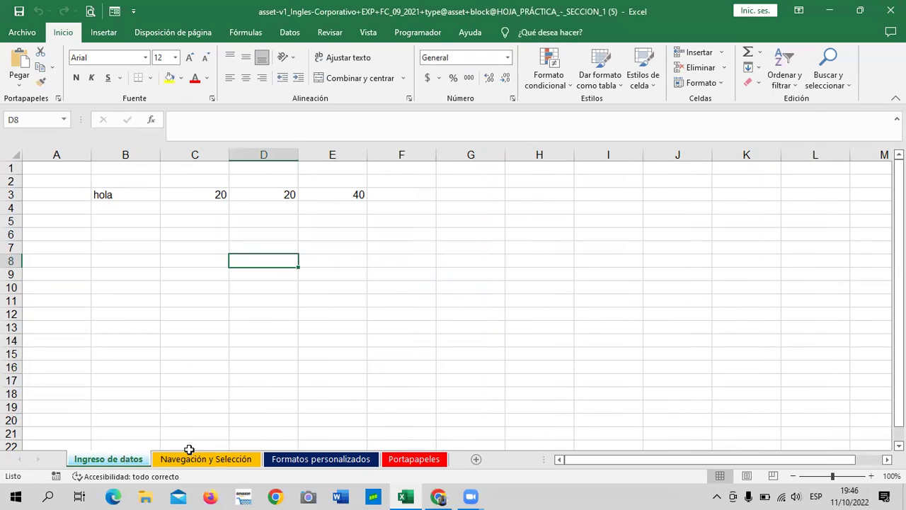
pyautogui.click(195, 460)
pyautogui.click(117, 459)
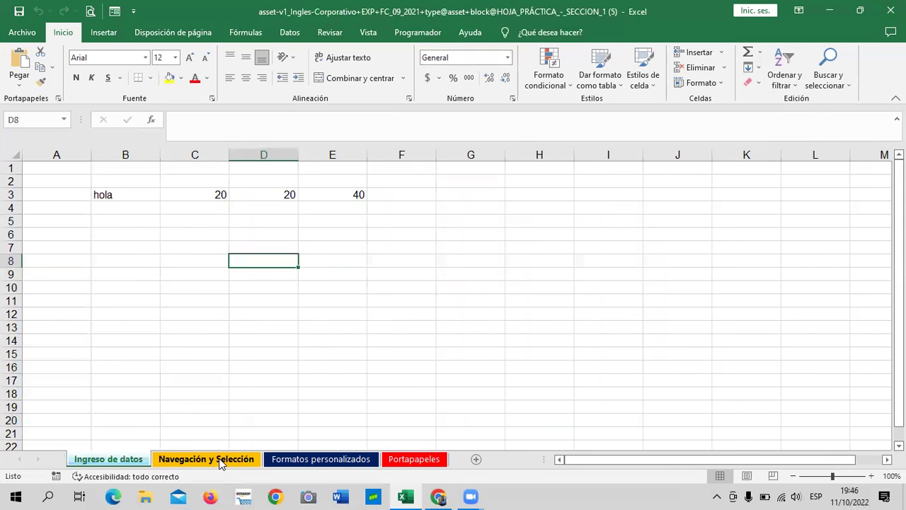
pyautogui.click(219, 460)
pyautogui.click(337, 460)
pyautogui.click(406, 461)
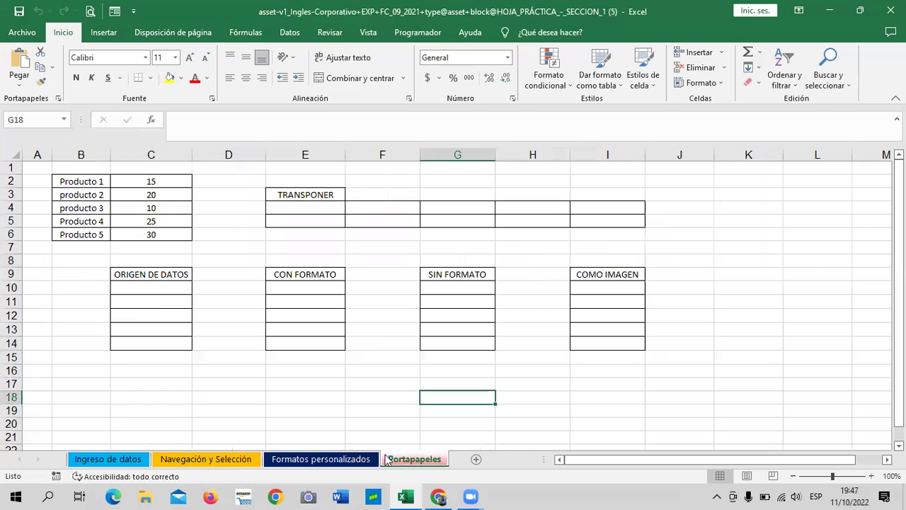
pyautogui.click(337, 461)
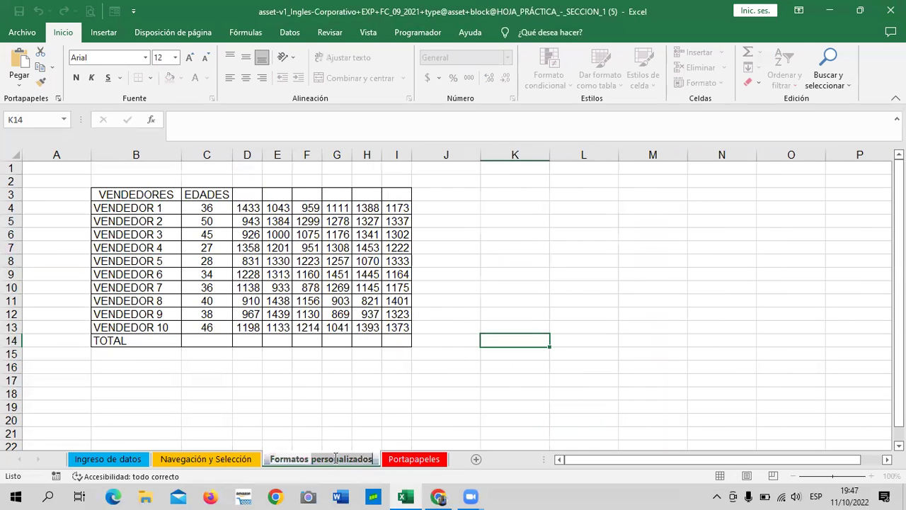
pyautogui.moveTo(368, 433); pyautogui.dragTo(367, 421)
pyautogui.click(232, 460)
pyautogui.moveTo(233, 462); pyautogui.dragTo(249, 462)
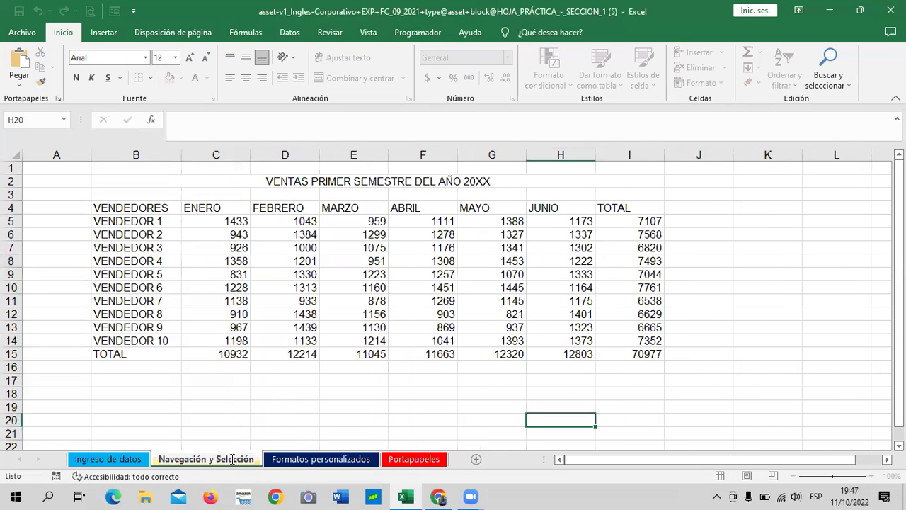
pyautogui.doubleClick(249, 460)
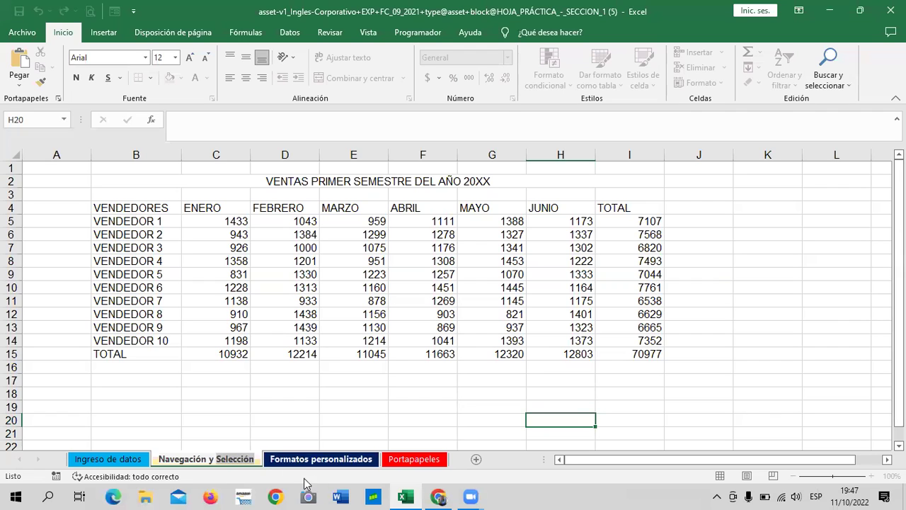
pyautogui.moveTo(332, 408); pyautogui.dragTo(318, 408)
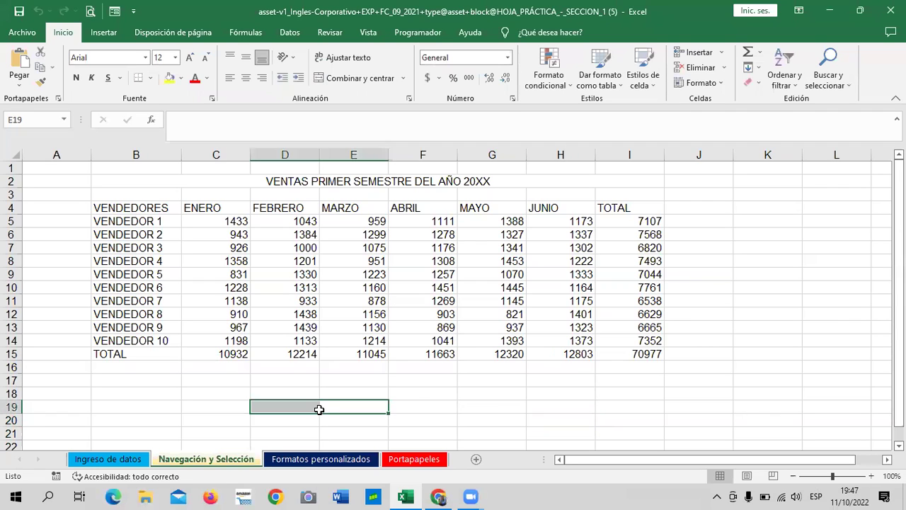
pyautogui.click(312, 461)
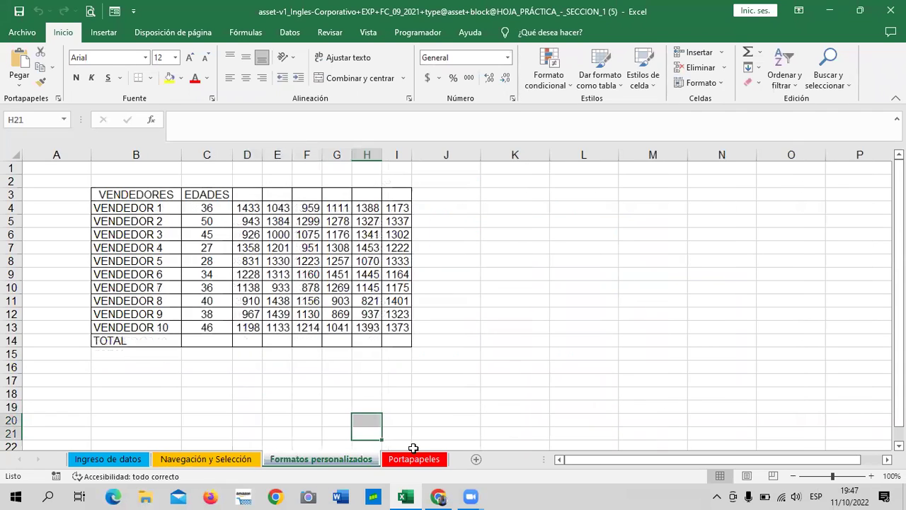
pyautogui.doubleClick(132, 460)
pyautogui.click(155, 383)
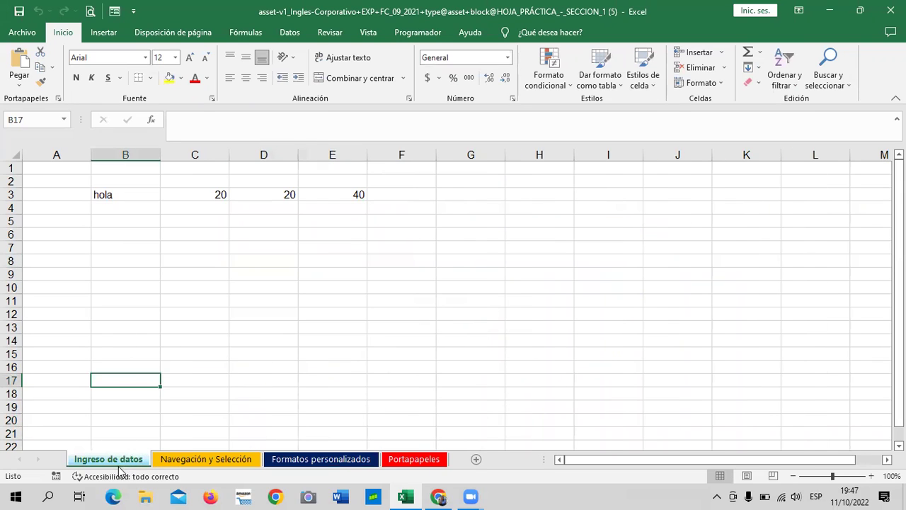
pyautogui.click(221, 423)
pyautogui.click(78, 370)
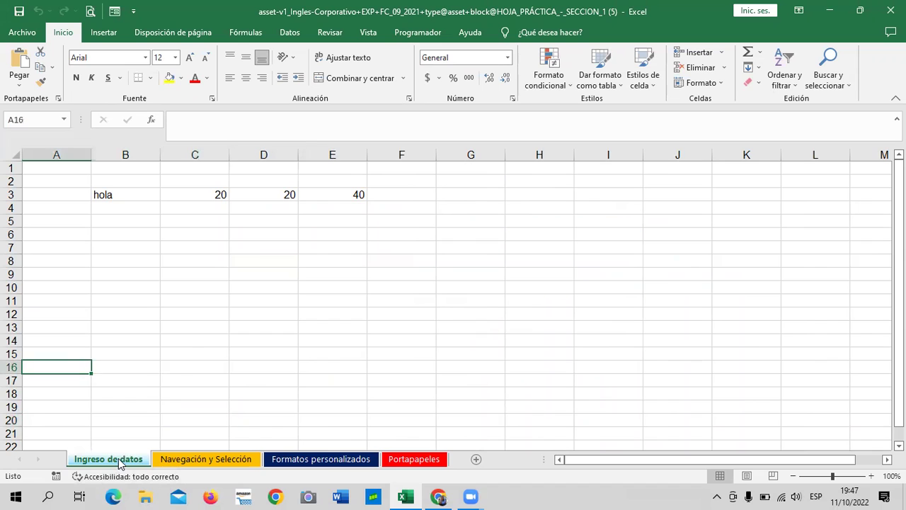
# Step: Rename the Ingreso de datos sheet tab to Datos
pyautogui.rightClick(119, 463)
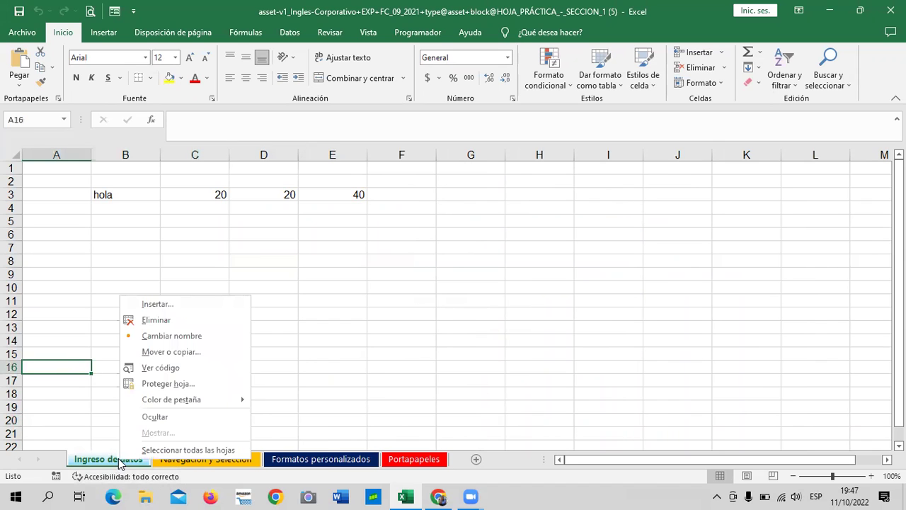
pyautogui.click(177, 335)
pyautogui.press('BackSpace')
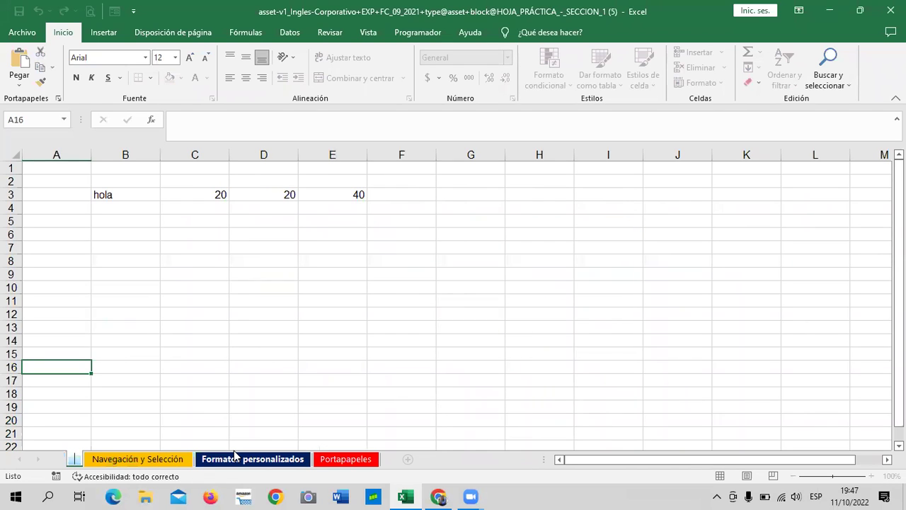
pyautogui.click(75, 458)
pyautogui.write('Datos')
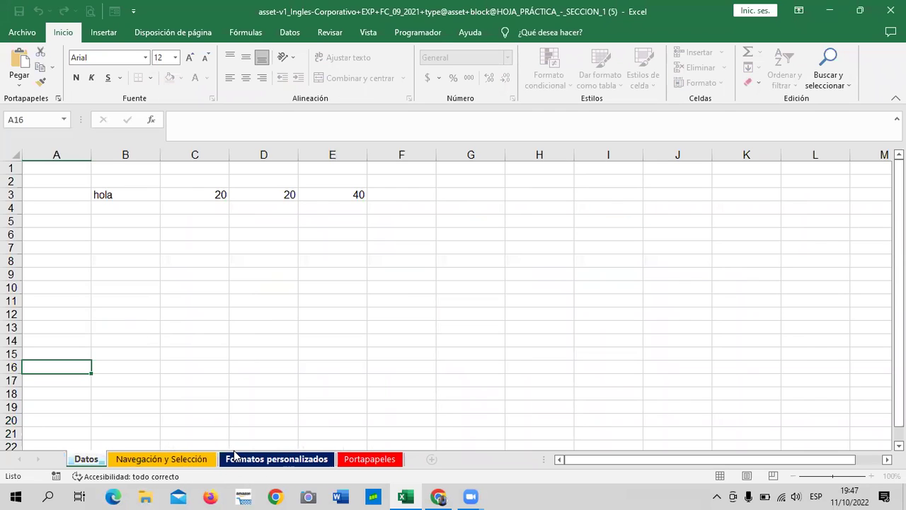
pyautogui.press('Return')
pyautogui.click(189, 260)
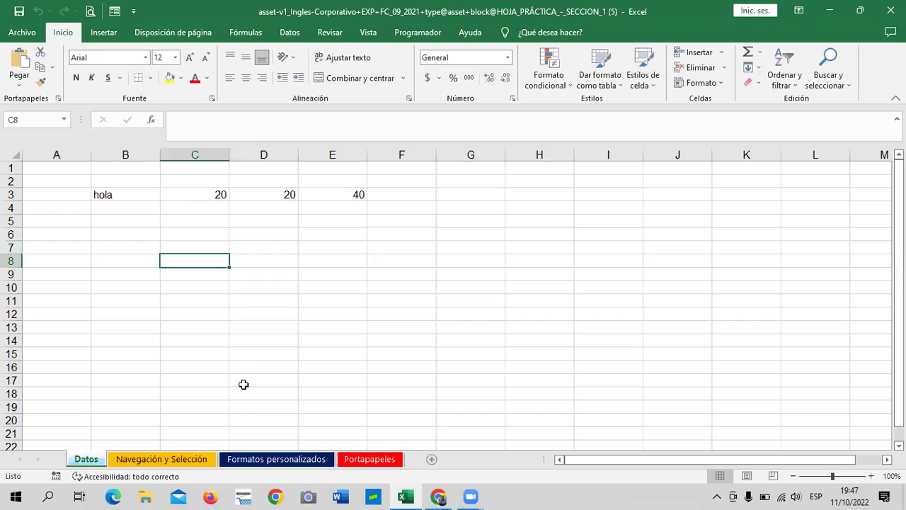
pyautogui.click(255, 366)
pyautogui.doubleClick(86, 460)
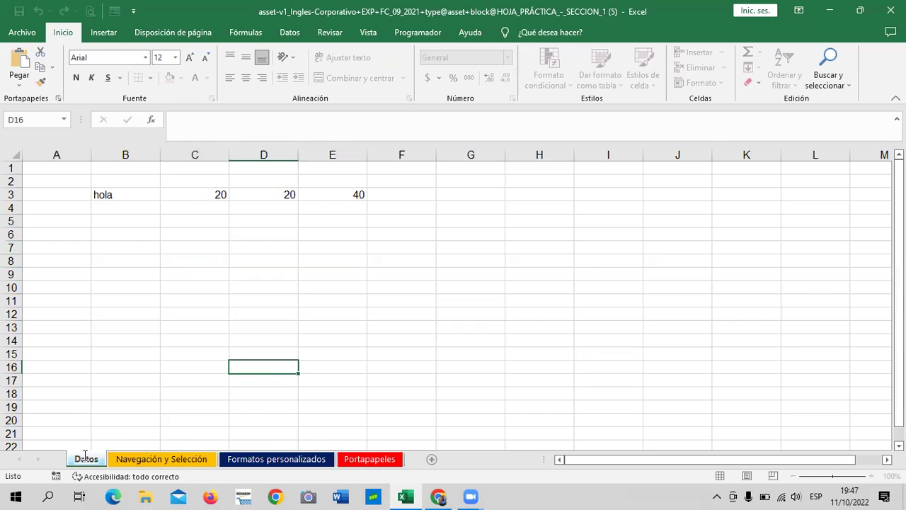
pyautogui.press('Home')
pyautogui.press('Delete')
pyautogui.press('Delete')
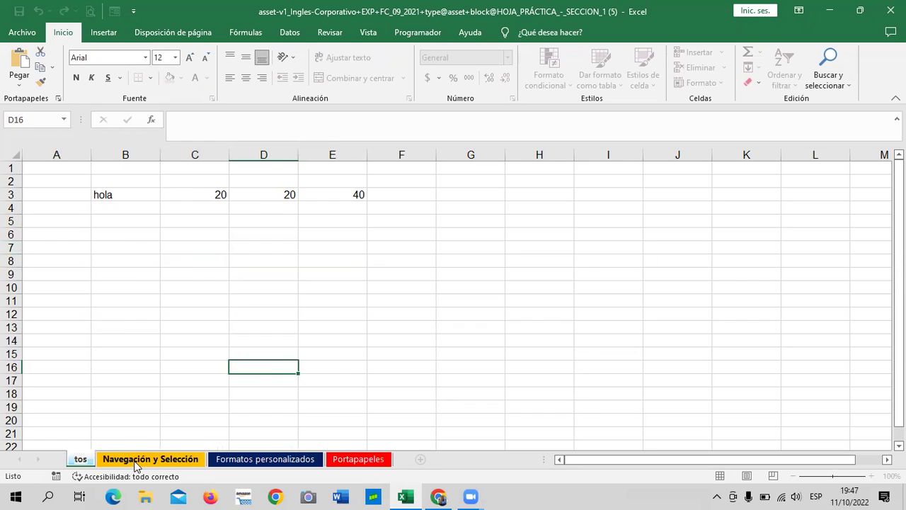
pyautogui.press('Delete')
pyautogui.press('Delete')
pyautogui.press('Delete')
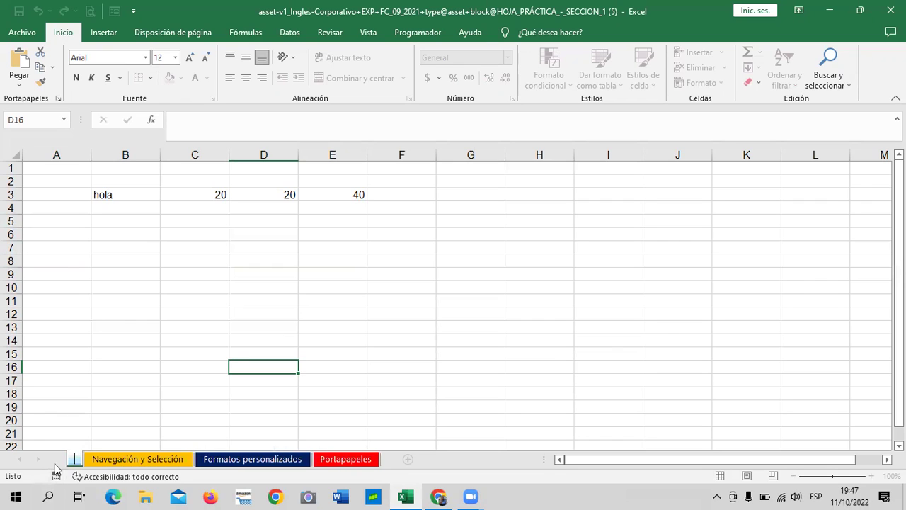
pyautogui.click(141, 368)
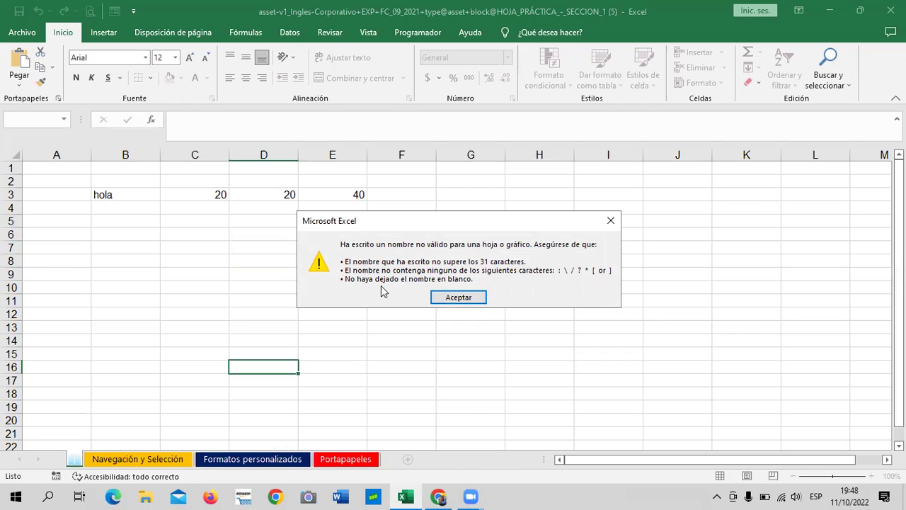
pyautogui.click(479, 301)
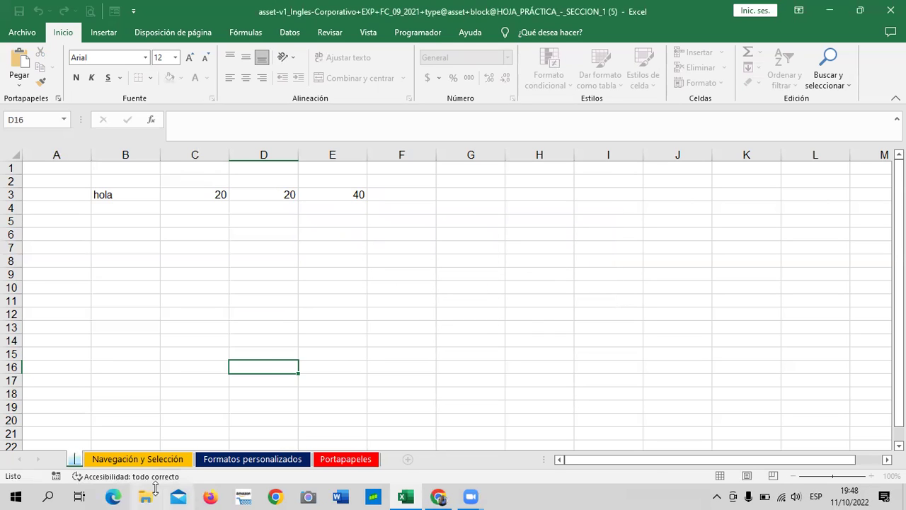
pyautogui.click(454, 300)
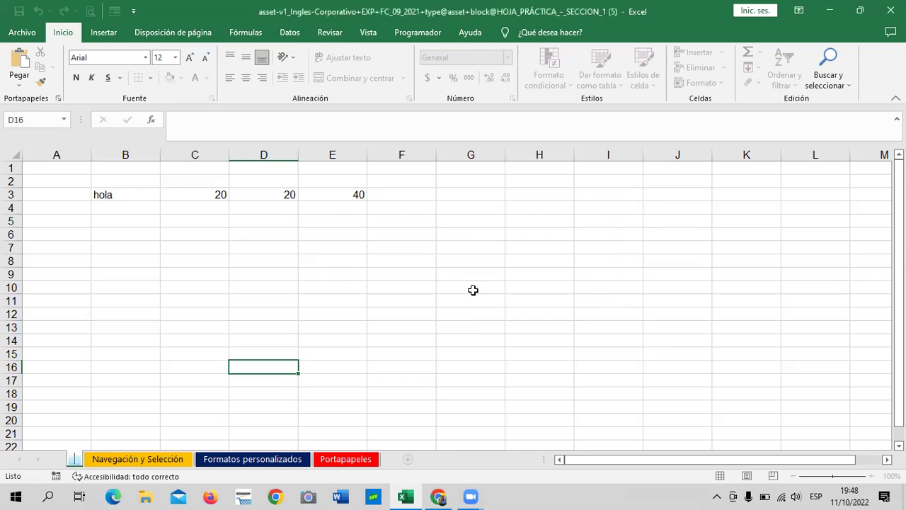
pyautogui.click(454, 299)
pyautogui.write('Datos')
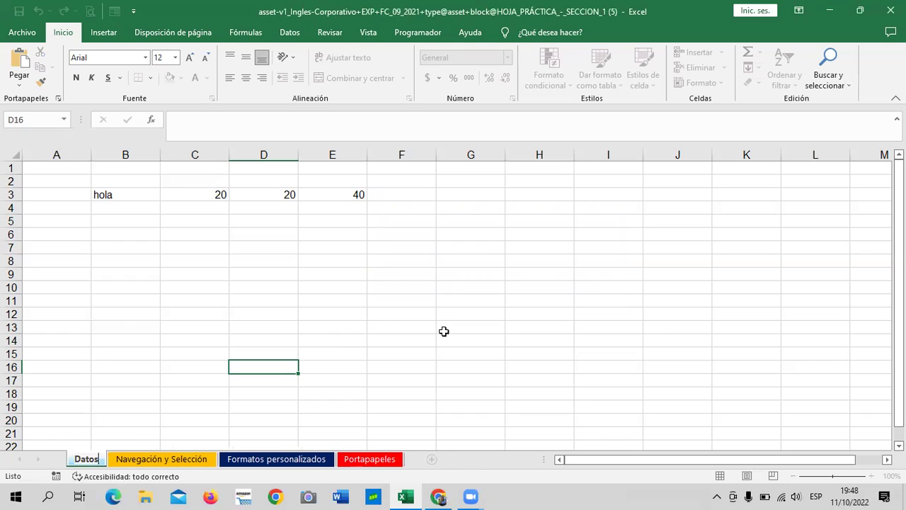
pyautogui.press('Return')
pyautogui.click(256, 272)
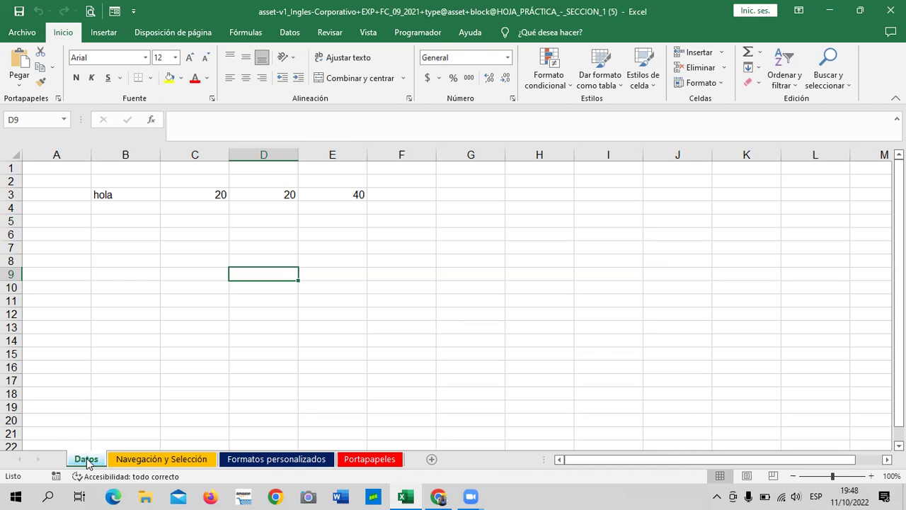
pyautogui.click(118, 381)
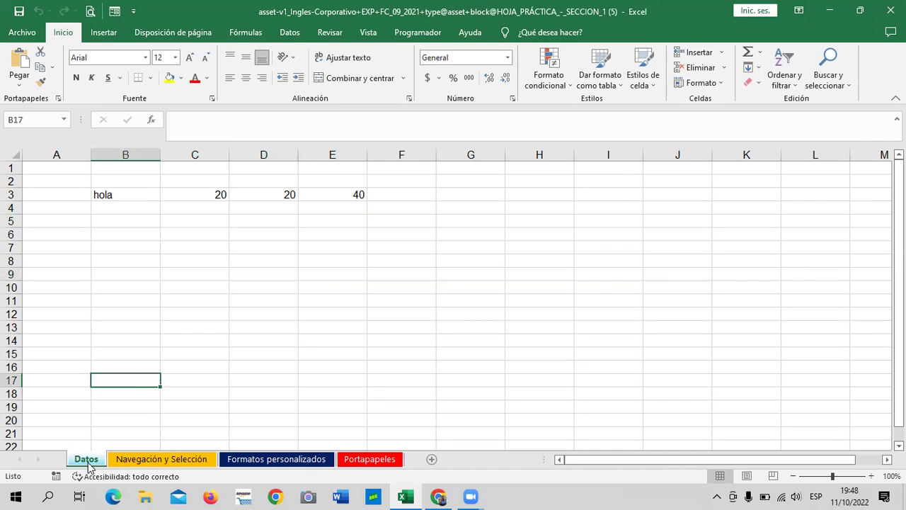
pyautogui.click(381, 368)
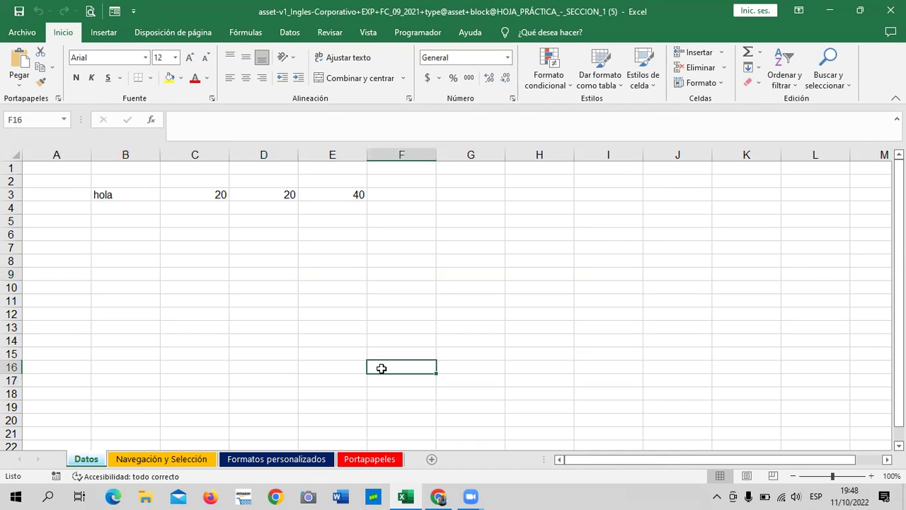
pyautogui.click(249, 291)
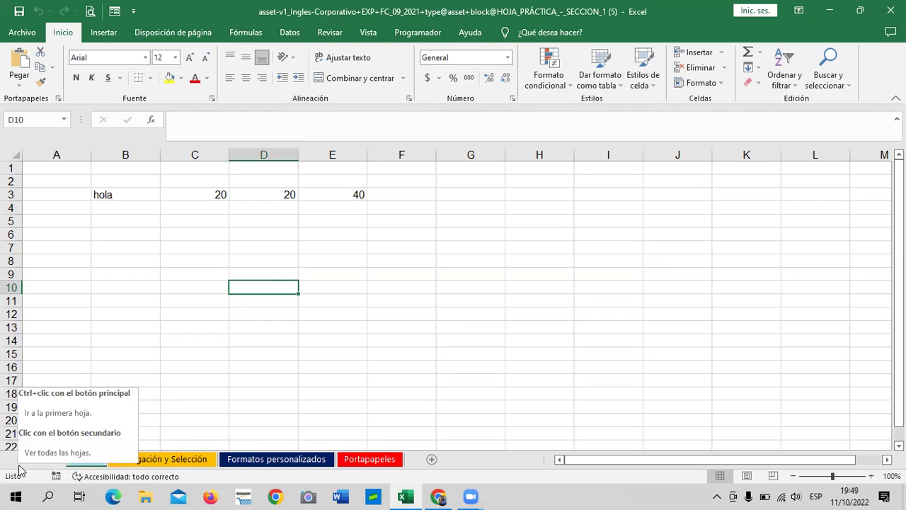
pyautogui.click(198, 394)
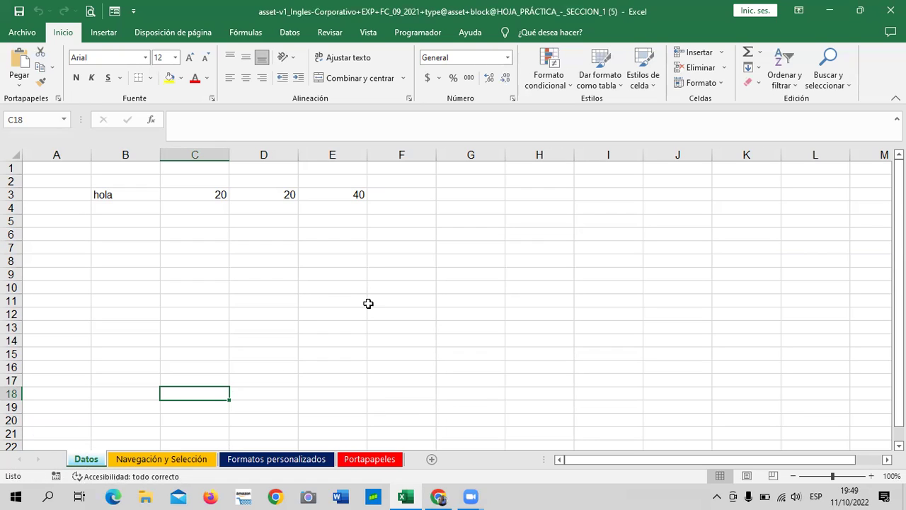
pyautogui.click(376, 263)
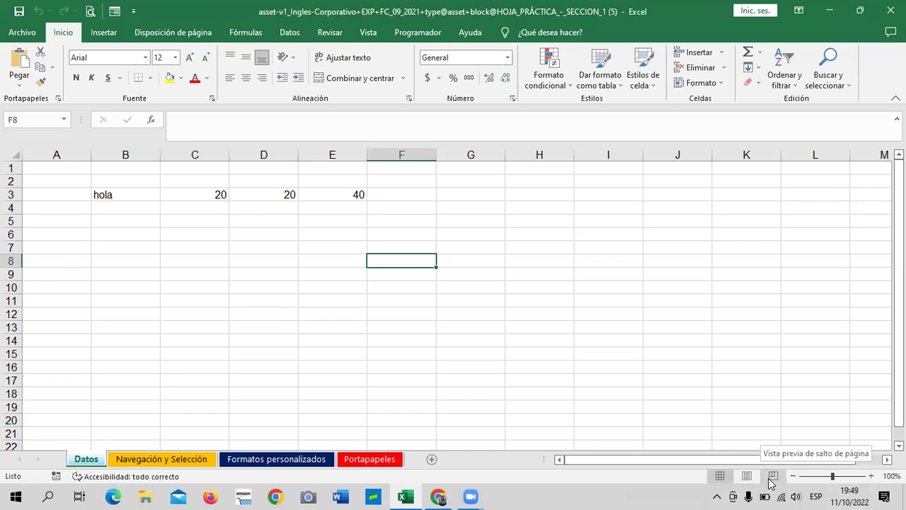
# Step: Put the Datos sheet in Page Layout view, briefly back to Normal, then Page Layout again
pyautogui.click(724, 392)
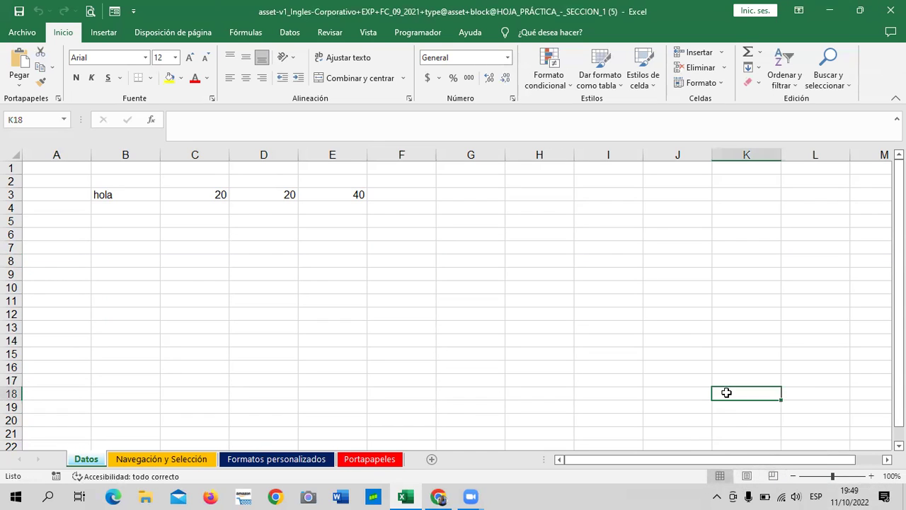
pyautogui.click(747, 477)
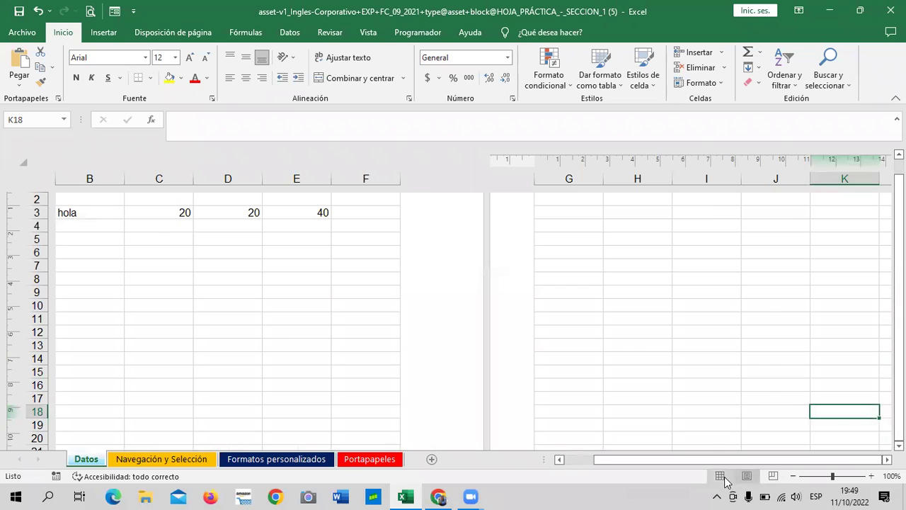
pyautogui.click(723, 477)
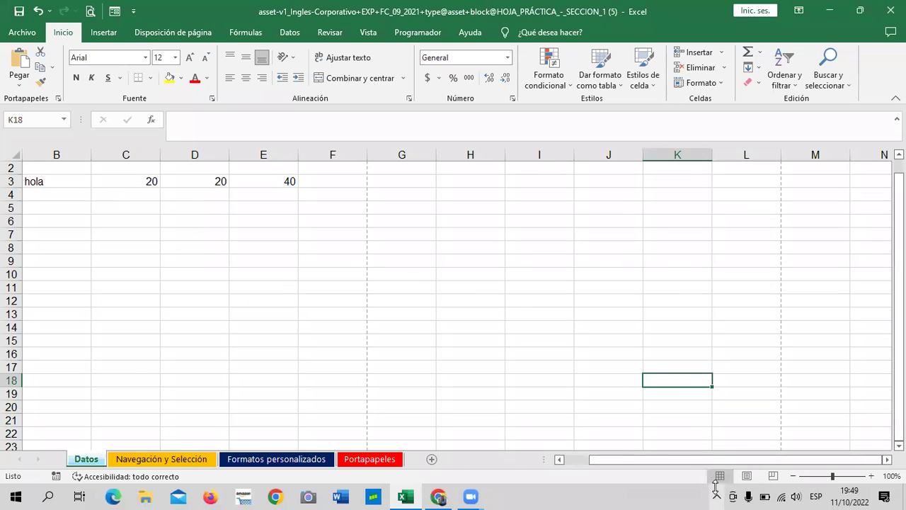
pyautogui.scroll(1, 522, 312)
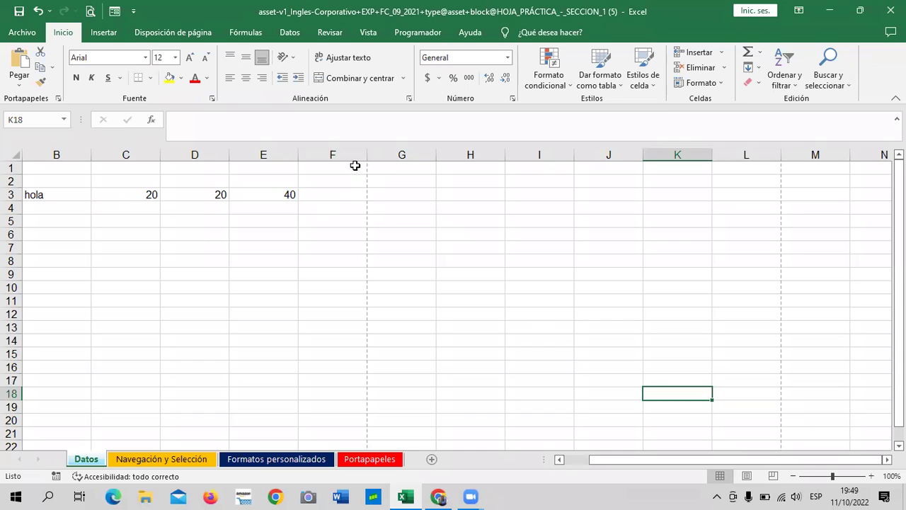
pyautogui.scroll(-3, 603, 303)
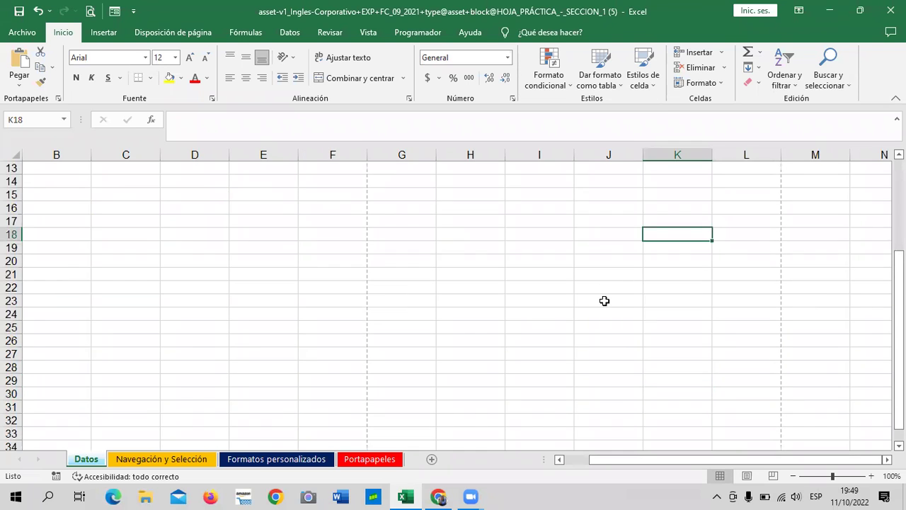
pyautogui.scroll(-4, 603, 303)
pyautogui.scroll(-6, 602, 303)
pyautogui.scroll(4, 603, 304)
pyautogui.scroll(7, 602, 304)
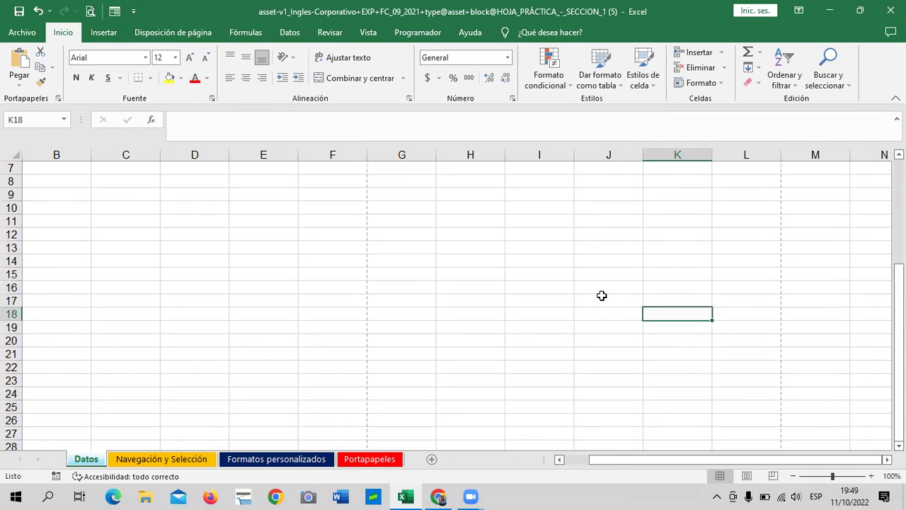
pyautogui.scroll(2, 601, 292)
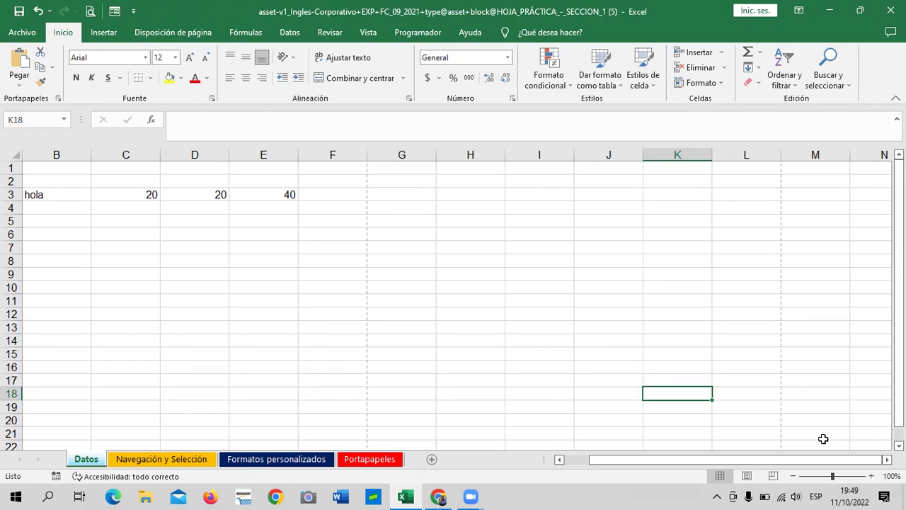
pyautogui.click(746, 476)
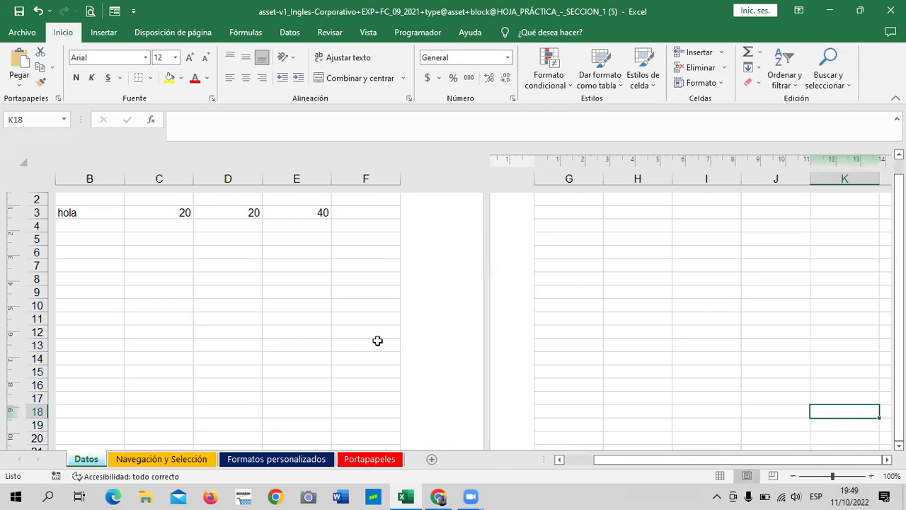
# Step: Scroll through the Datos pages in Page Layout view, selecting B1 and B46
pyautogui.scroll(2, 376, 339)
pyautogui.click(96, 257)
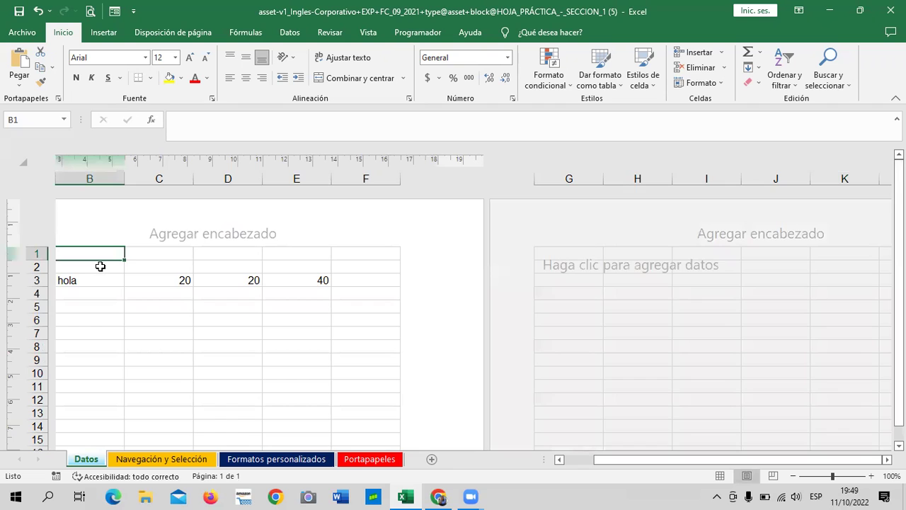
pyautogui.scroll(-5, 100, 266)
pyautogui.scroll(-4, 100, 266)
pyautogui.scroll(-4, 100, 266)
pyautogui.scroll(-1, 100, 269)
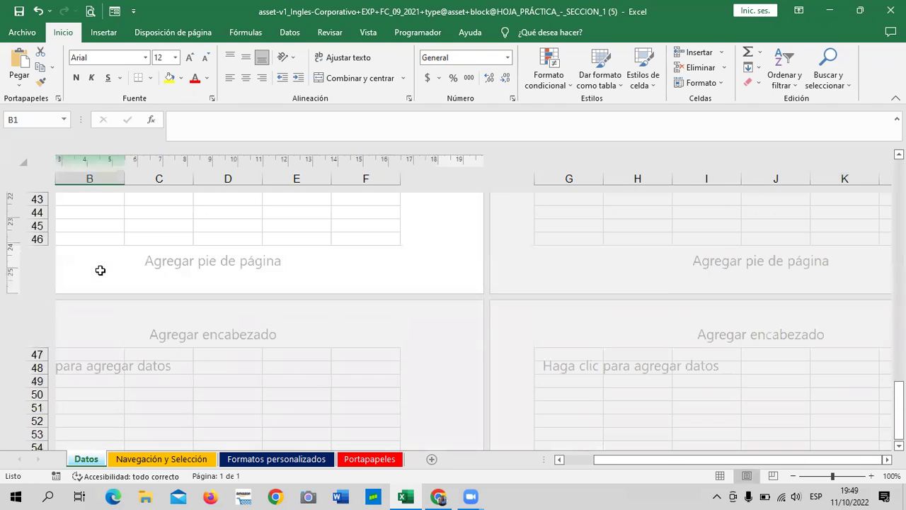
pyautogui.click(83, 237)
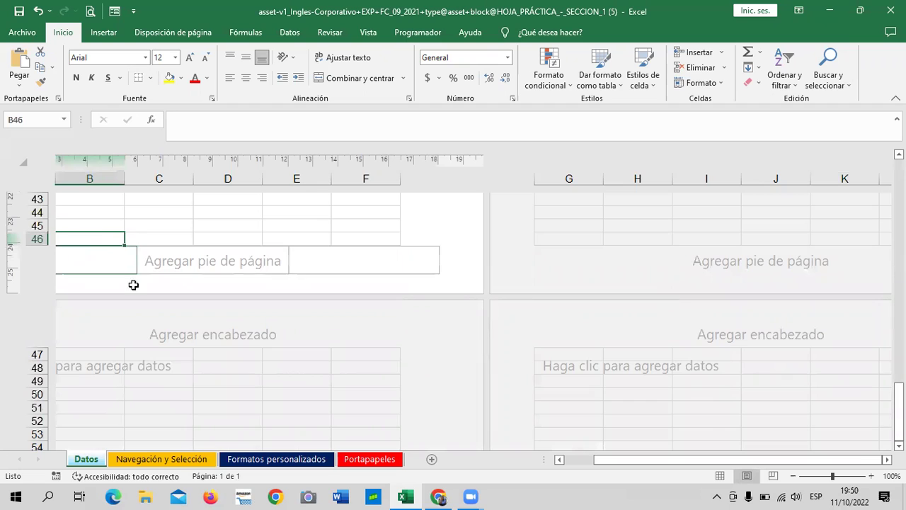
pyautogui.scroll(5, 166, 251)
pyautogui.scroll(2, 236, 317)
pyautogui.scroll(6, 235, 316)
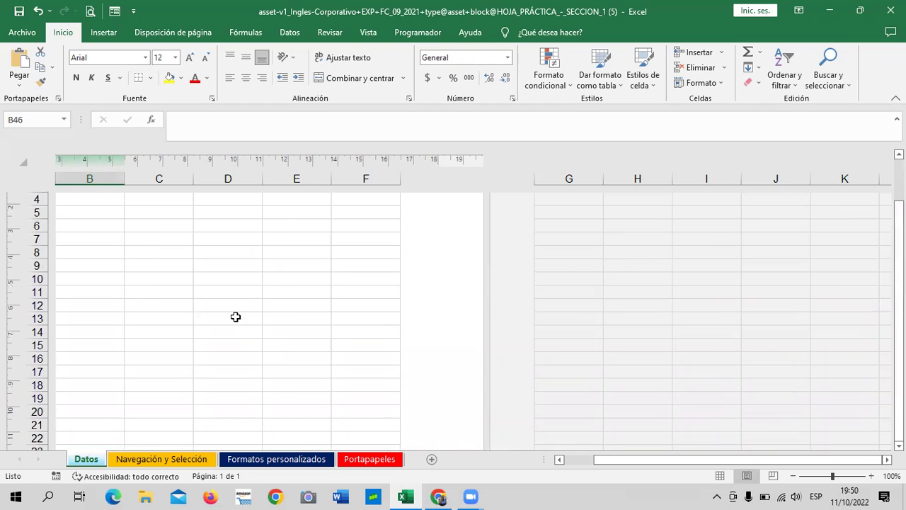
pyautogui.scroll(2, 236, 316)
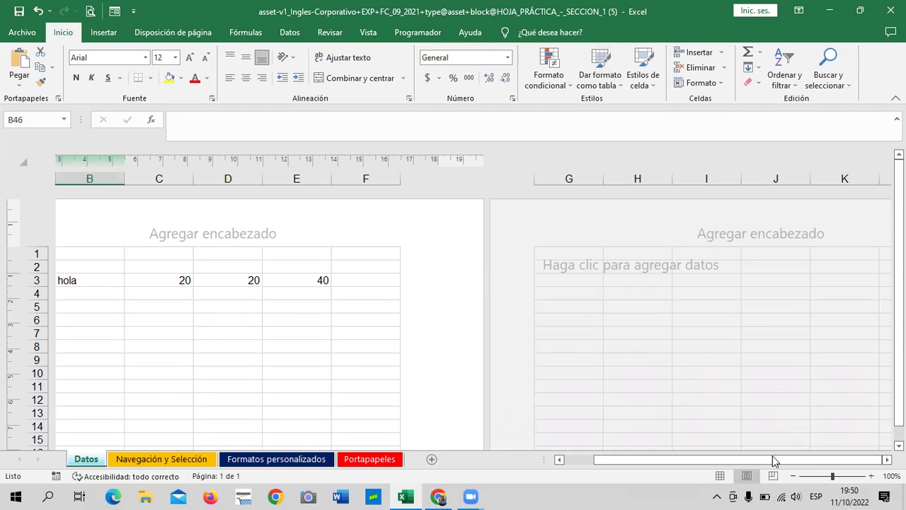
# Step: Return the Datos sheet to Normal view, now showing dashed page-break lines
pyautogui.click(747, 484)
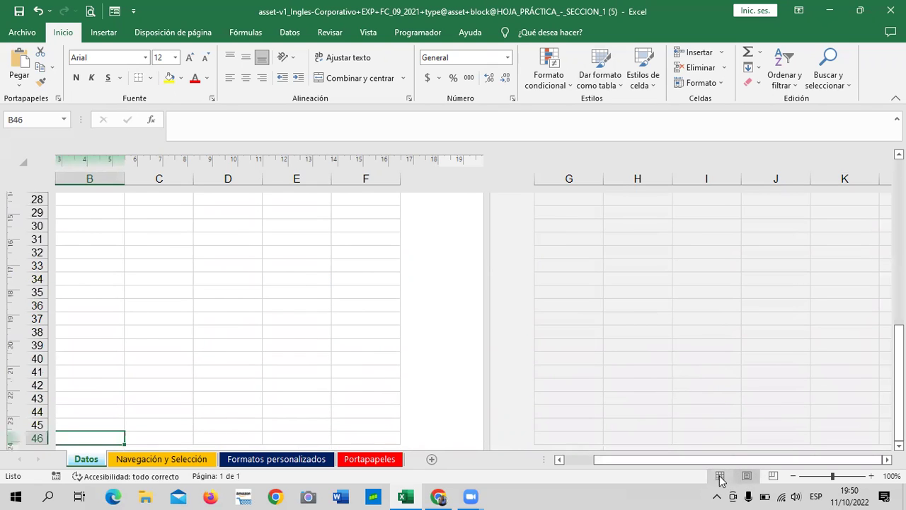
pyautogui.click(720, 475)
pyautogui.scroll(8, 293, 289)
pyautogui.scroll(1, 294, 279)
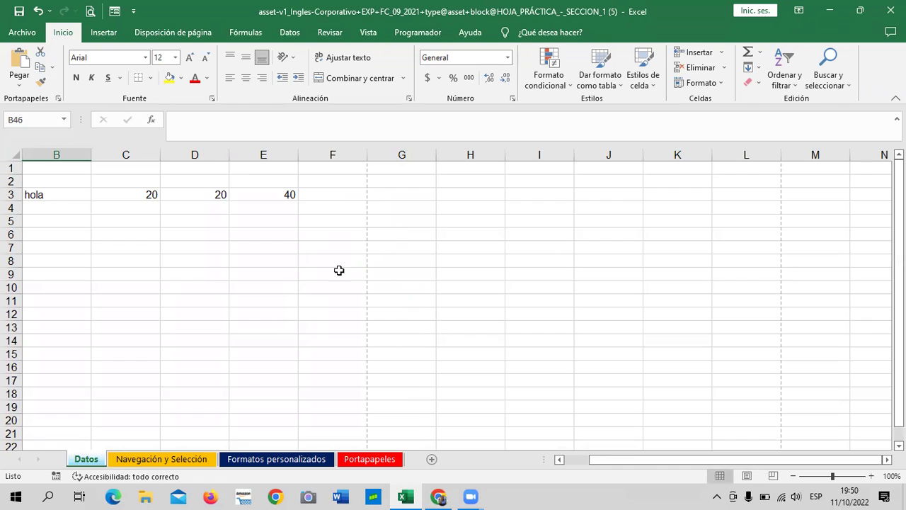
pyautogui.moveTo(652, 461); pyautogui.dragTo(625, 461)
# Step: Enter 'hola' in G3 and K3 on row 3, just past the first page break
pyautogui.click(104, 240)
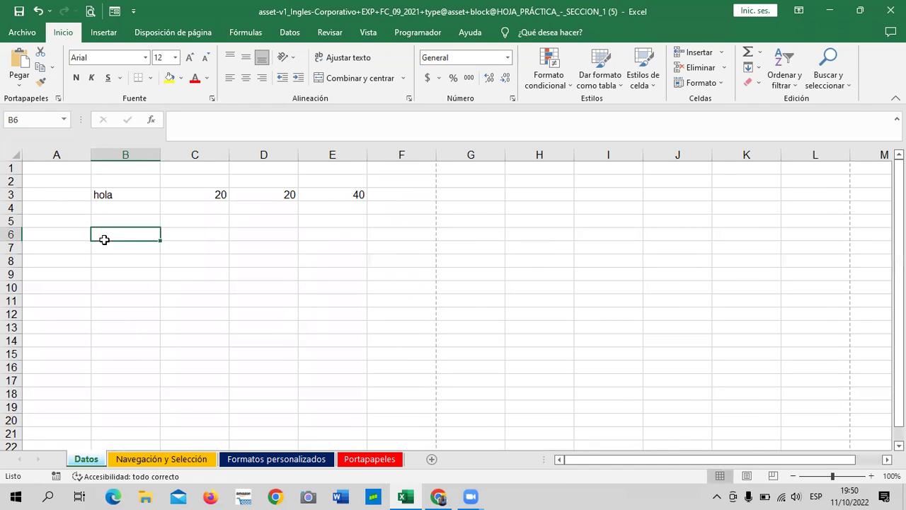
pyautogui.click(502, 198)
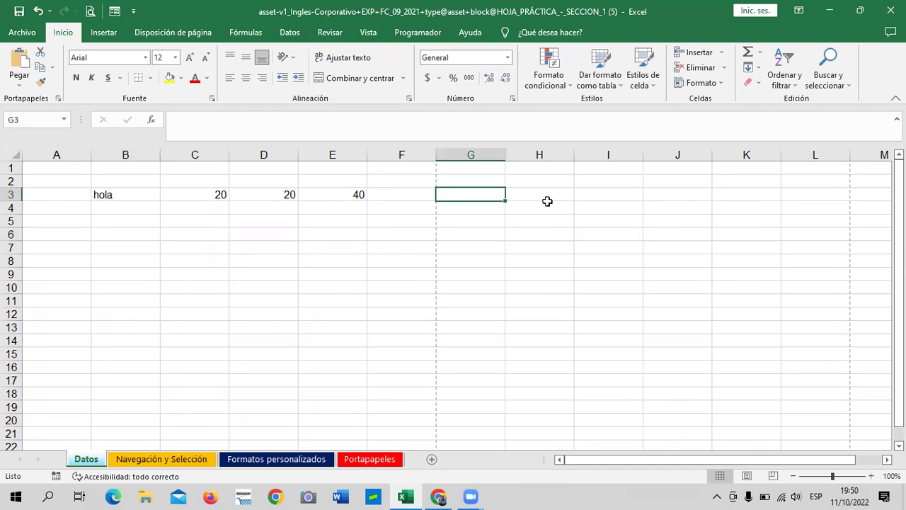
pyautogui.write('hola')
pyautogui.press('Right')
pyautogui.press('Right')
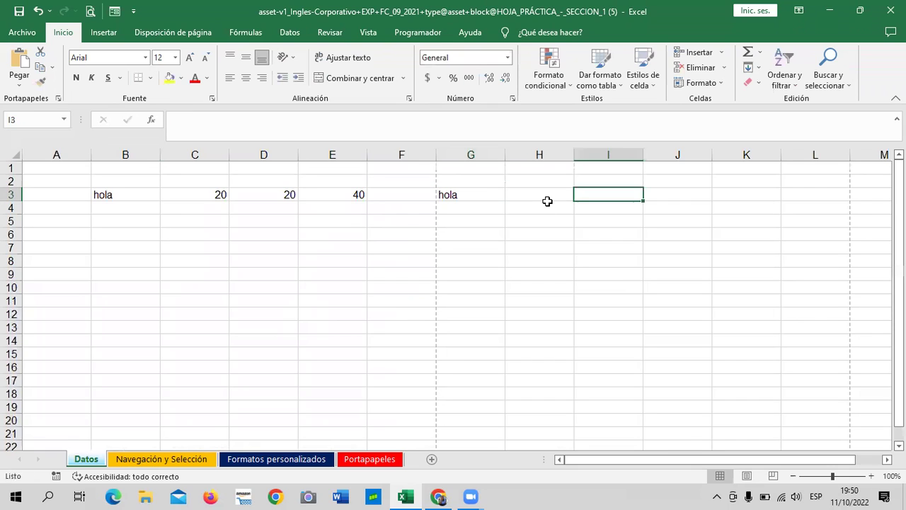
pyautogui.press('Right')
pyautogui.press('Right')
pyautogui.write('hola')
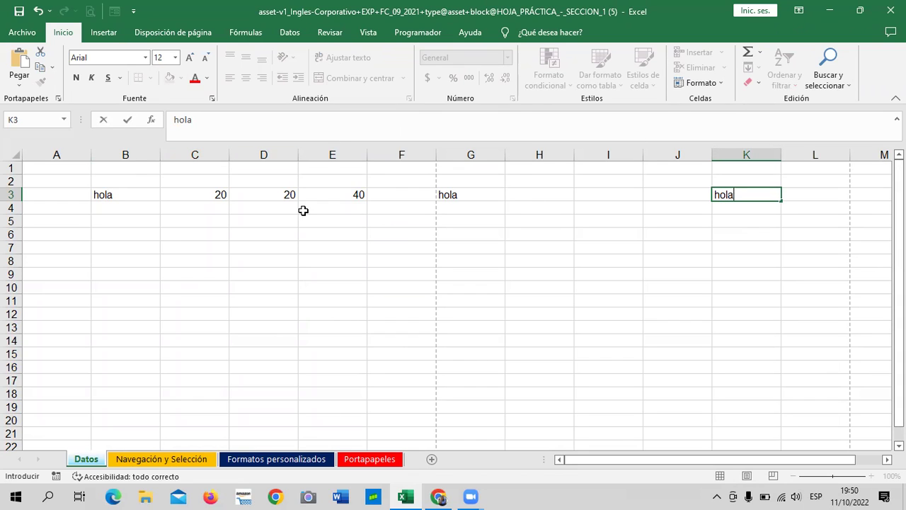
pyautogui.scroll(-6, 525, 277)
pyautogui.scroll(3, 523, 276)
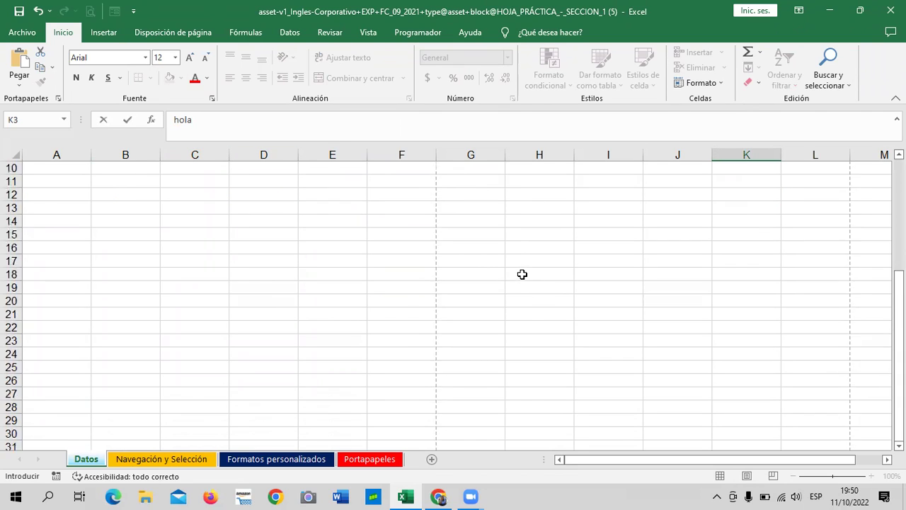
pyautogui.scroll(3, 523, 274)
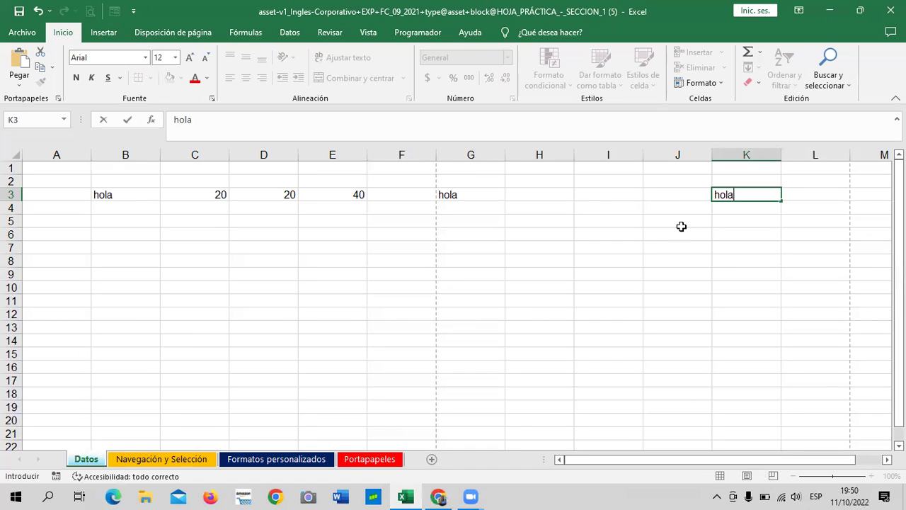
pyautogui.click(670, 247)
pyautogui.click(747, 476)
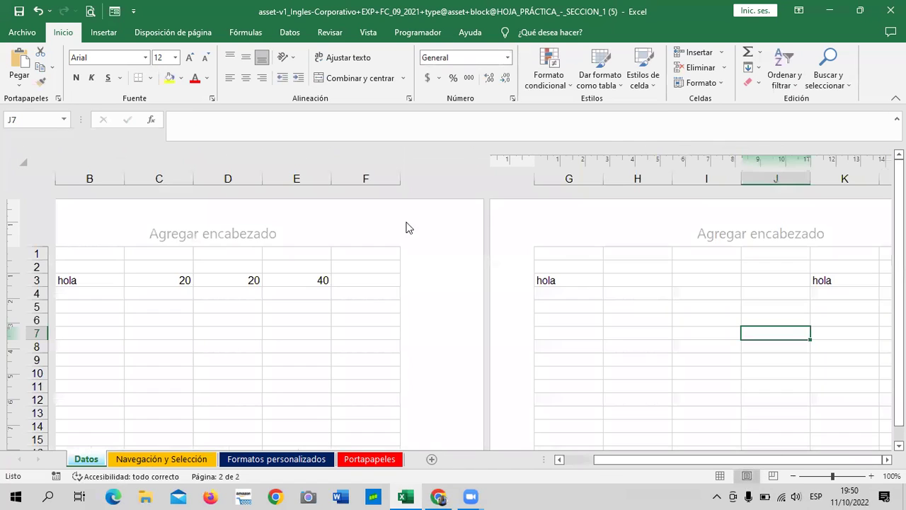
pyautogui.scroll(-3, 478, 311)
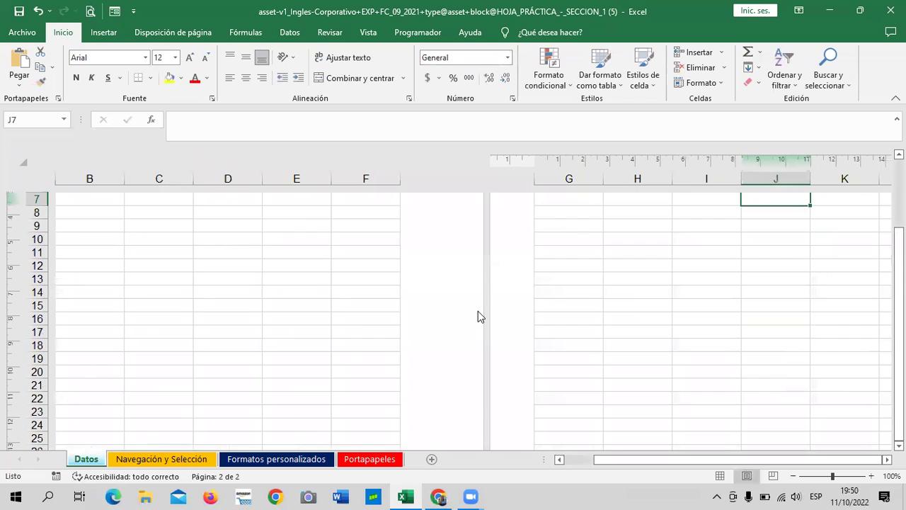
pyautogui.scroll(3, 478, 316)
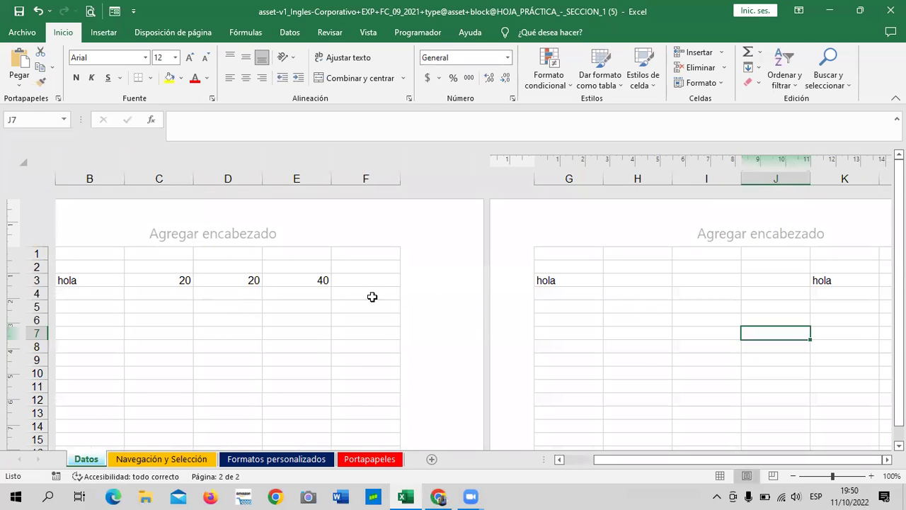
pyautogui.click(774, 481)
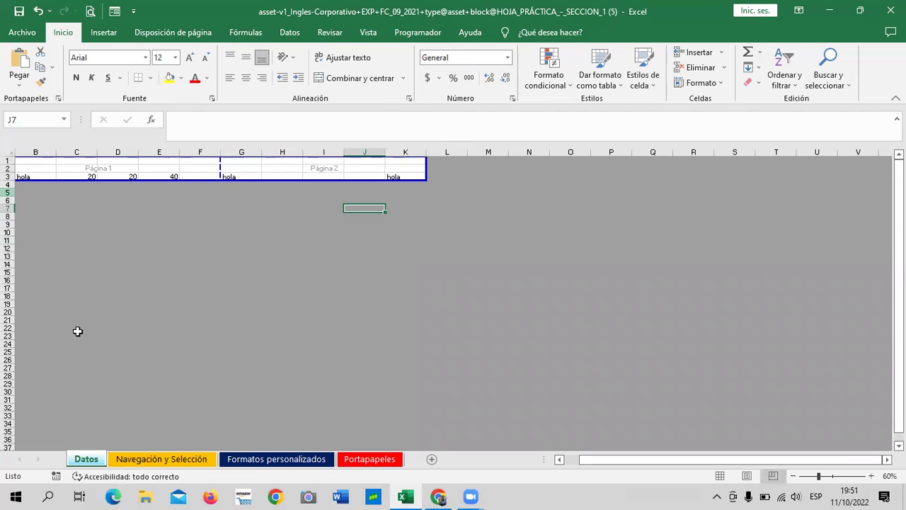
pyautogui.click(720, 477)
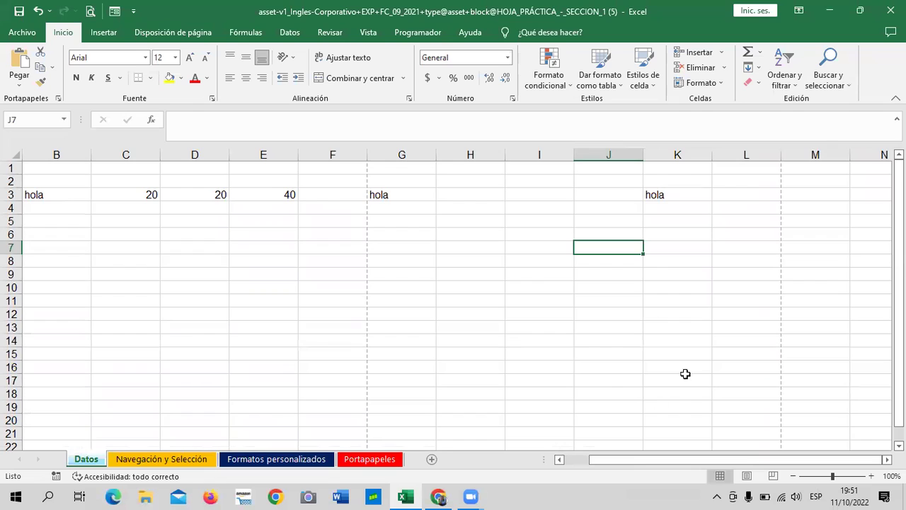
pyautogui.click(551, 303)
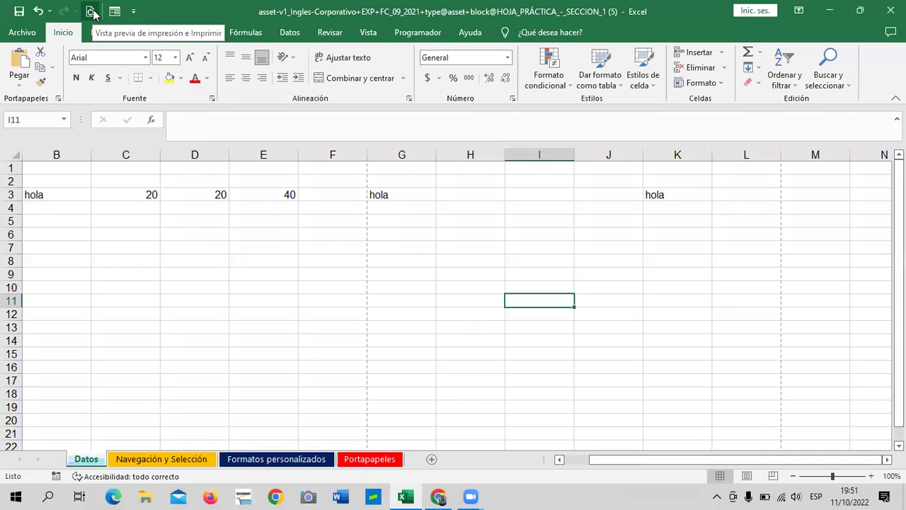
# Step: Add Nuevo to the Quick Access Toolbar, remove it again, and add Abrir instead
pyautogui.click(133, 11)
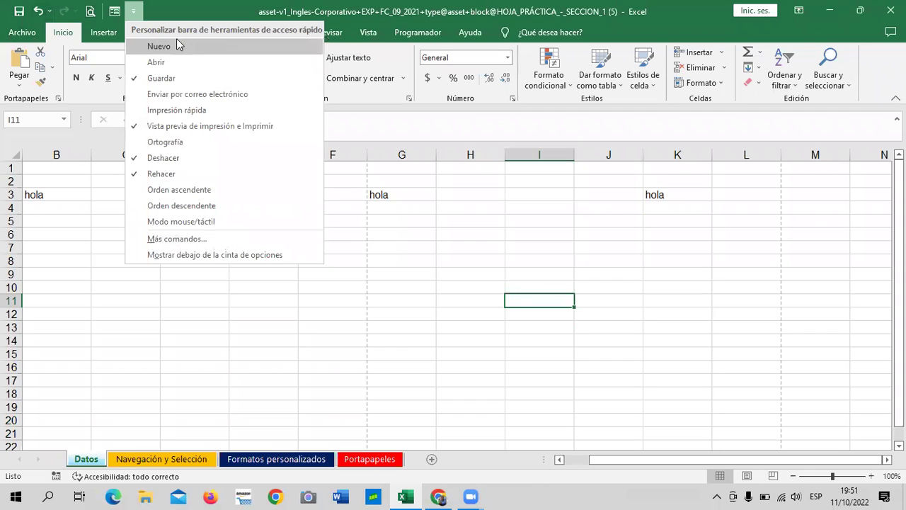
pyautogui.click(142, 47)
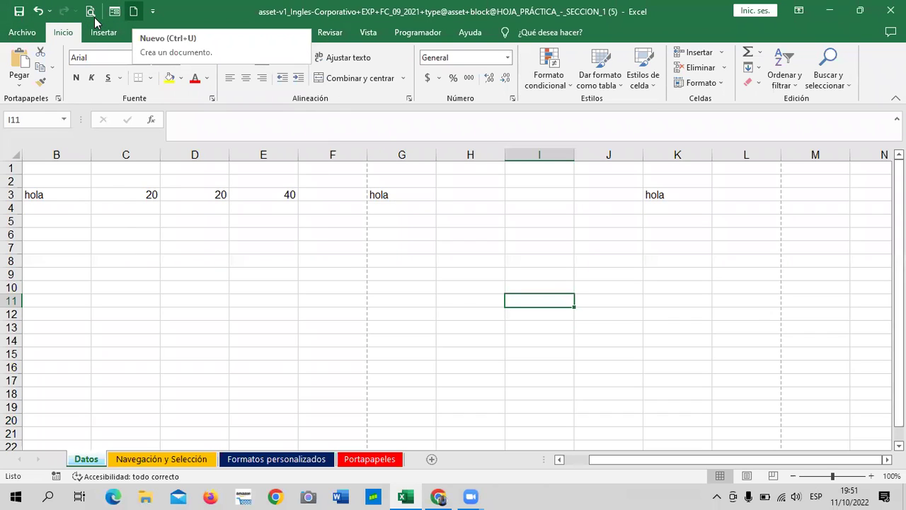
pyautogui.click(152, 10)
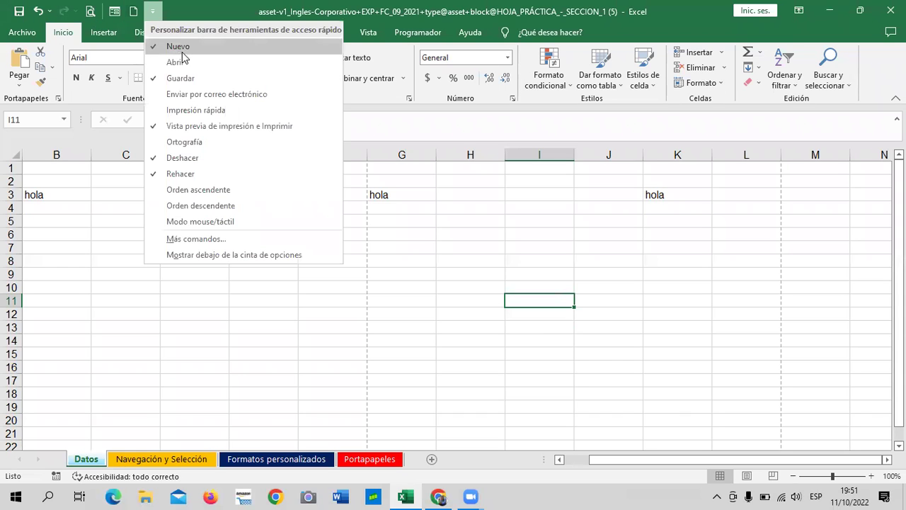
pyautogui.click(182, 51)
pyautogui.click(133, 11)
pyautogui.click(150, 63)
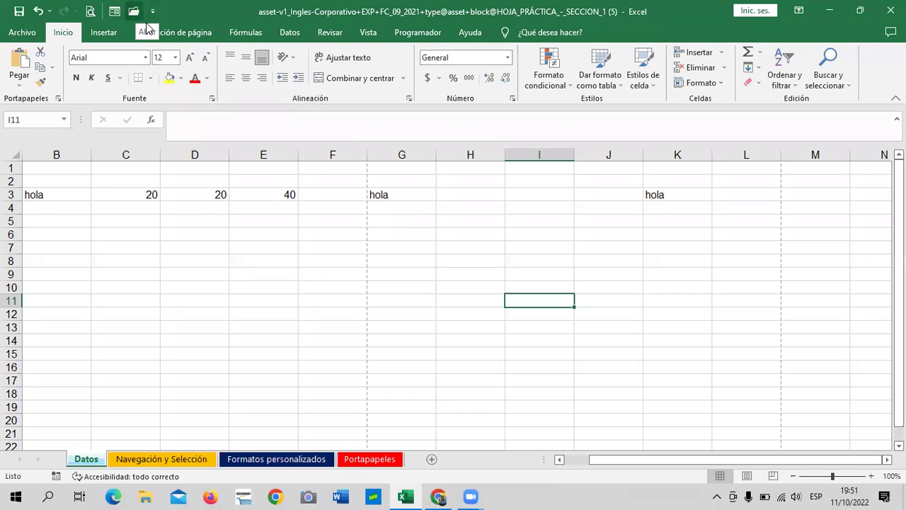
pyautogui.click(152, 10)
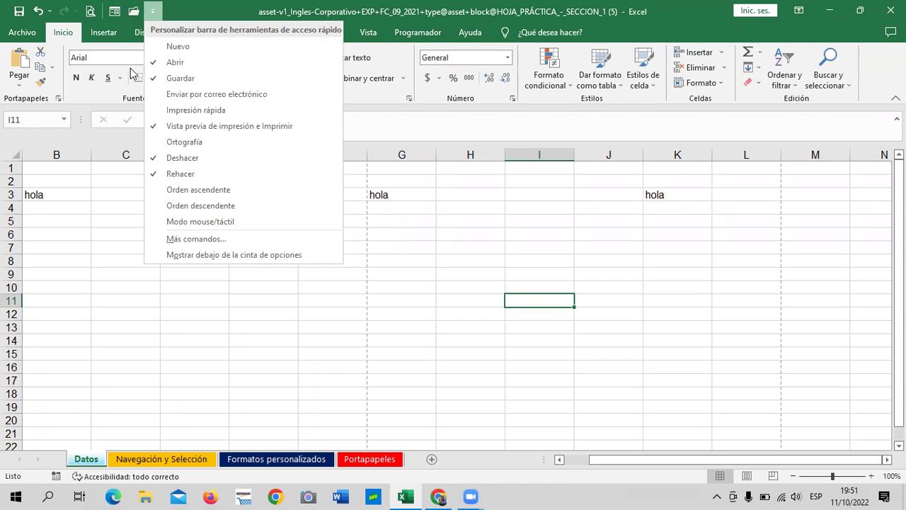
pyautogui.click(117, 267)
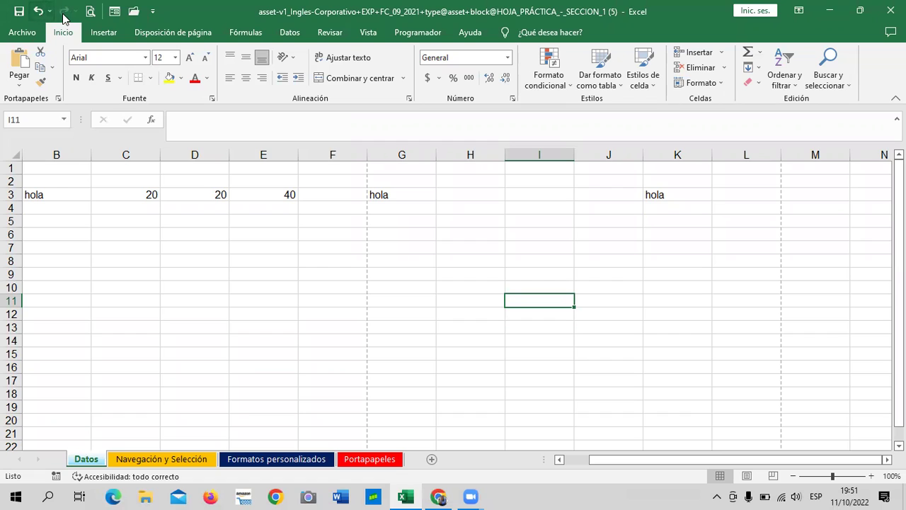
pyautogui.moveTo(383, 196); pyautogui.dragTo(712, 206)
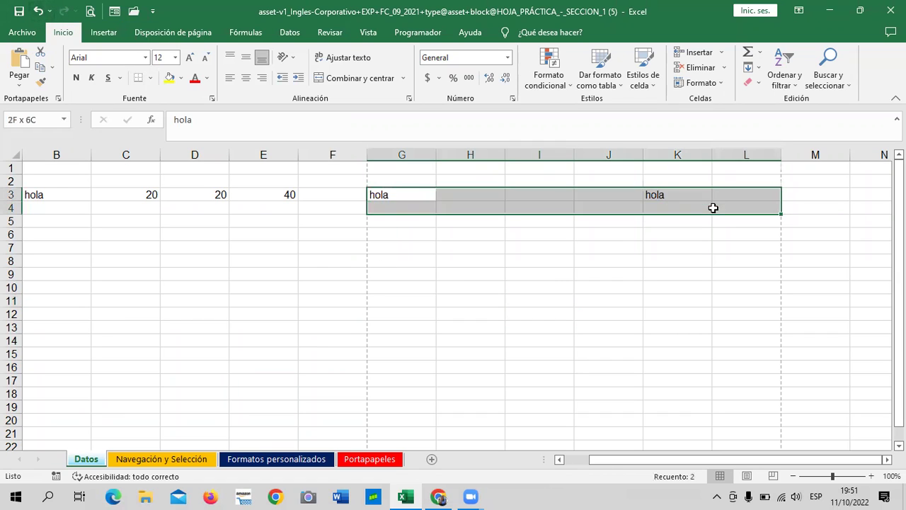
pyautogui.click(33, 192)
pyautogui.moveTo(152, 213); pyautogui.dragTo(304, 194)
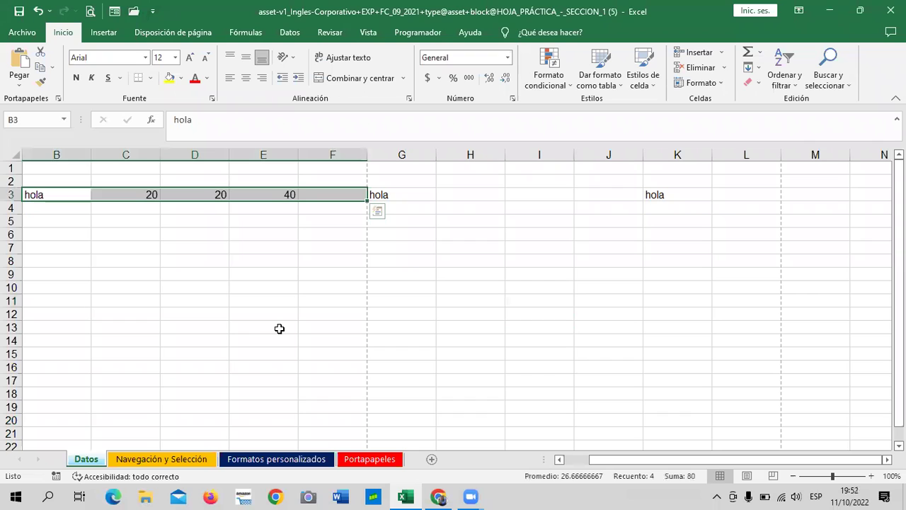
pyautogui.press('Tab')
pyautogui.press('Tab')
pyautogui.click(264, 327)
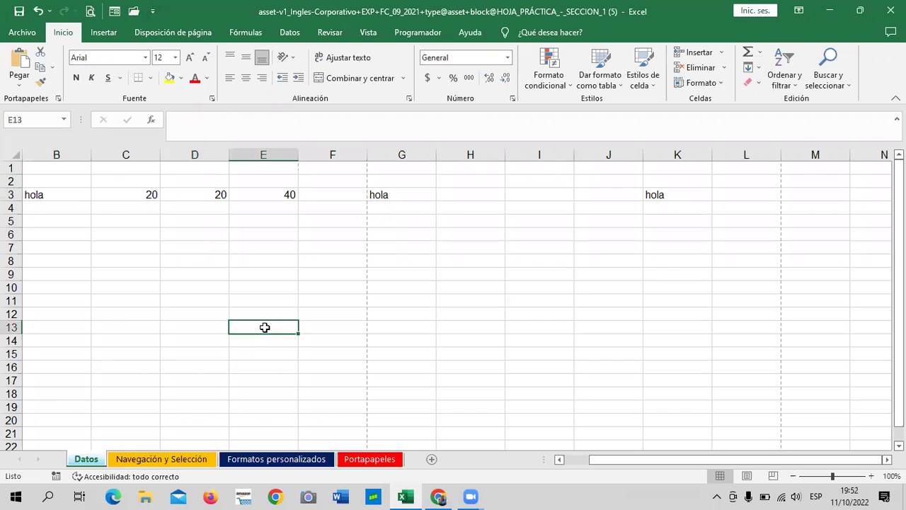
pyautogui.moveTo(79, 194); pyautogui.dragTo(319, 196)
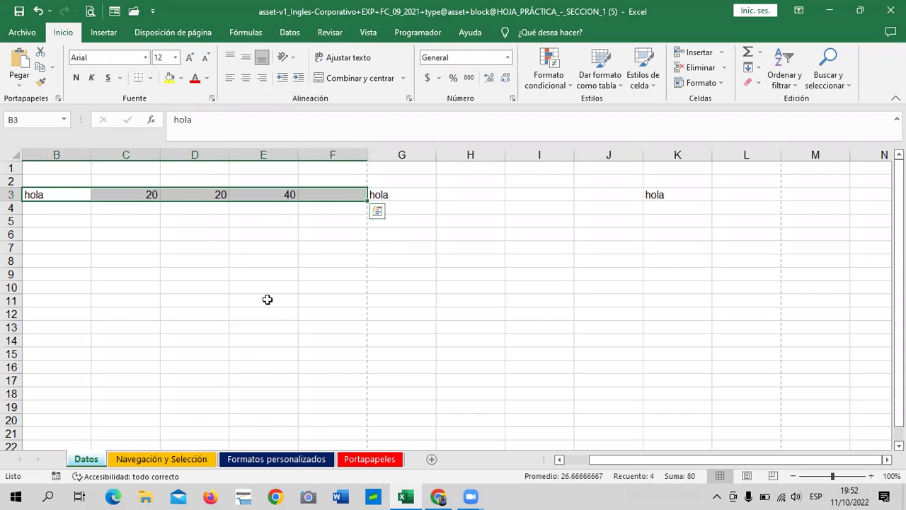
pyautogui.press('BackSpace')
pyautogui.click(249, 325)
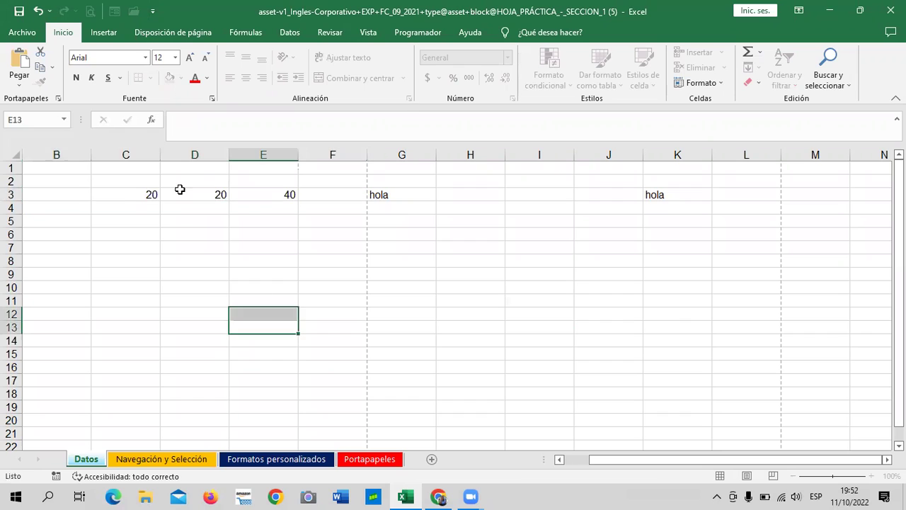
pyautogui.moveTo(152, 193); pyautogui.dragTo(317, 190)
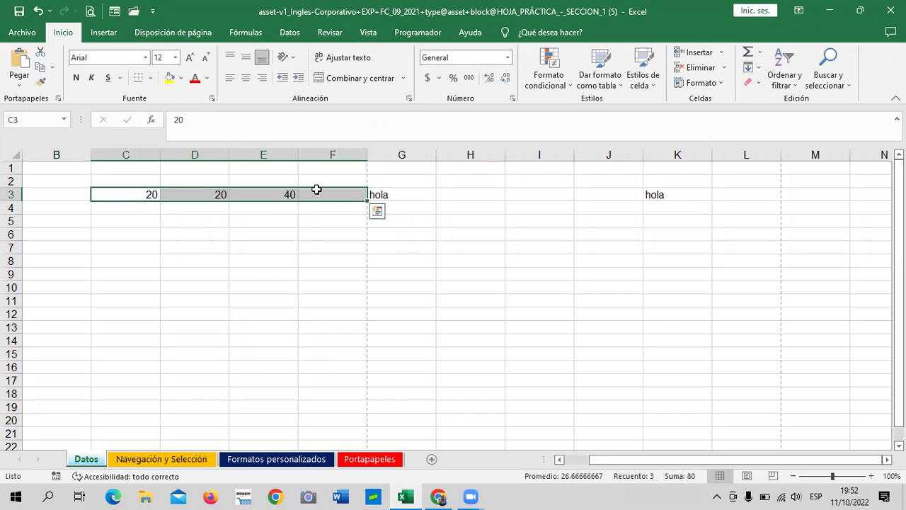
pyautogui.press('Tab')
pyautogui.press('Tab')
pyautogui.click(198, 246)
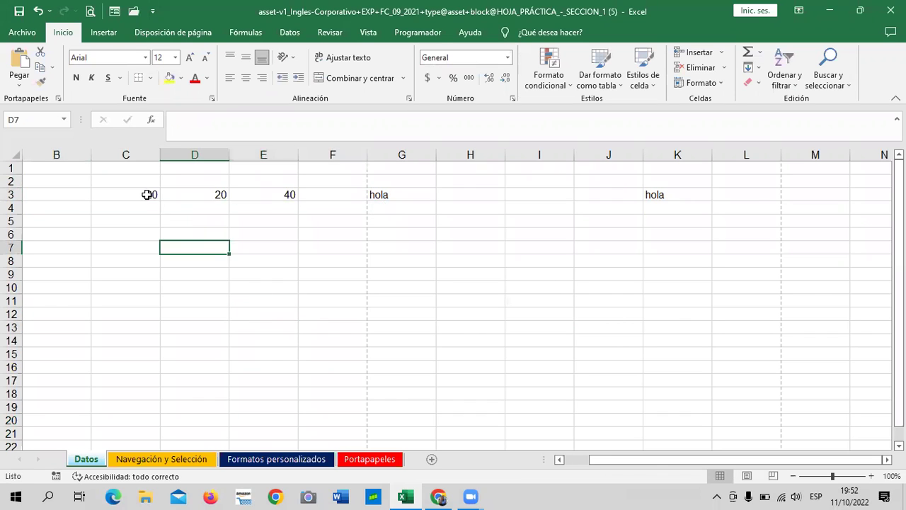
pyautogui.click(146, 193)
pyautogui.press('BackSpace')
pyautogui.click(195, 193)
pyautogui.press('BackSpace')
pyautogui.click(262, 196)
pyautogui.press('BackSpace')
pyautogui.click(279, 273)
pyautogui.click(251, 232)
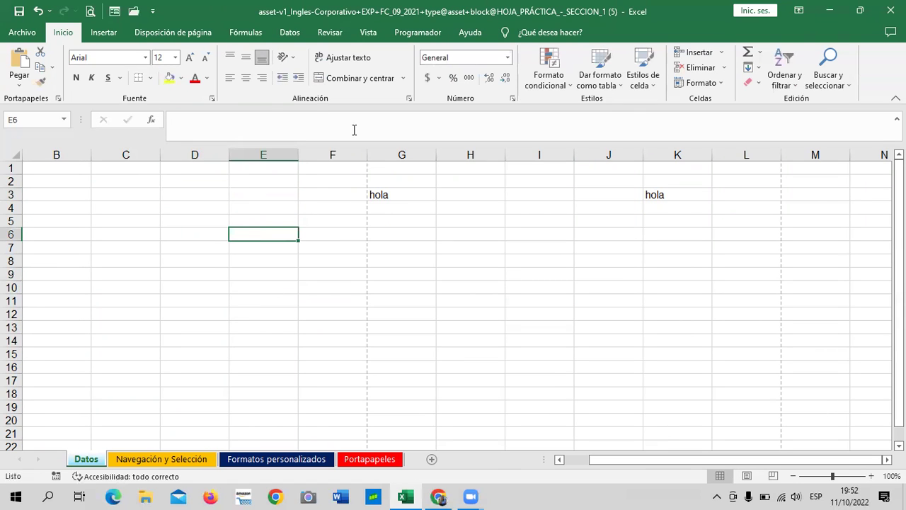
pyautogui.click(39, 14)
pyautogui.click(39, 14)
pyautogui.click(39, 14)
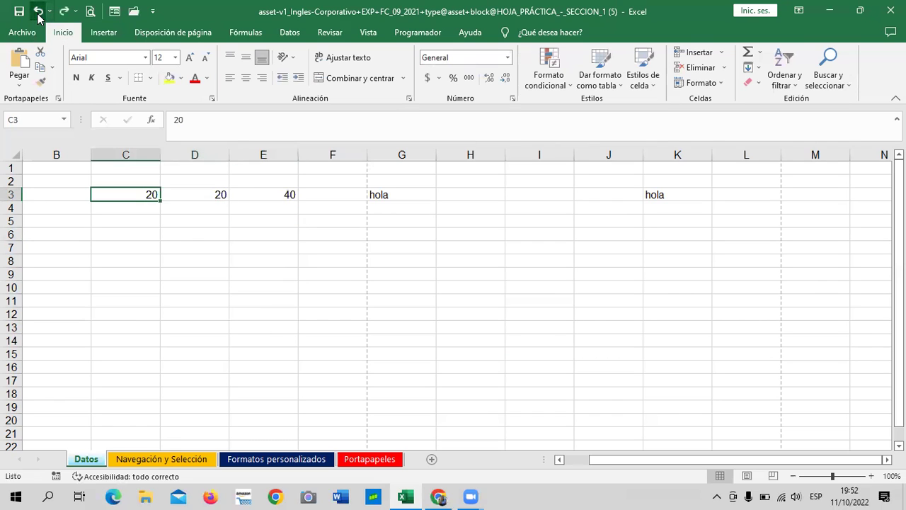
pyautogui.click(39, 14)
pyautogui.click(347, 303)
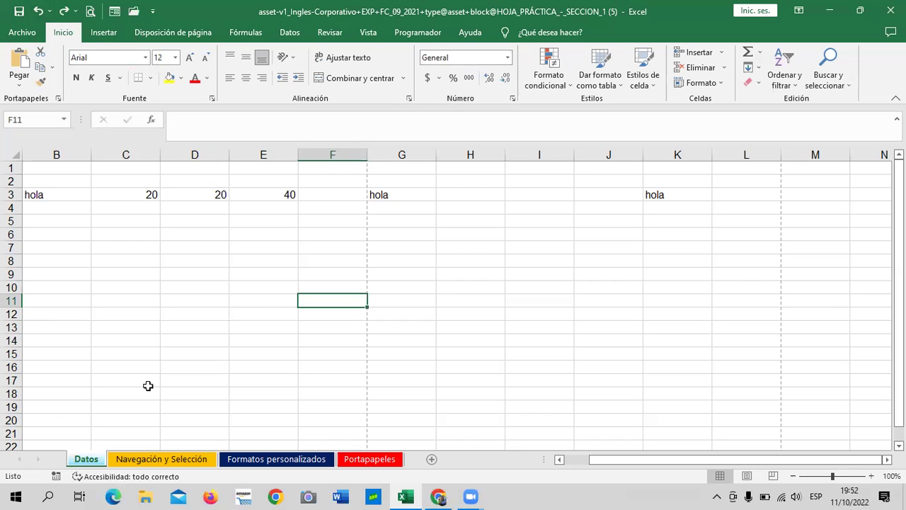
pyautogui.click(437, 250)
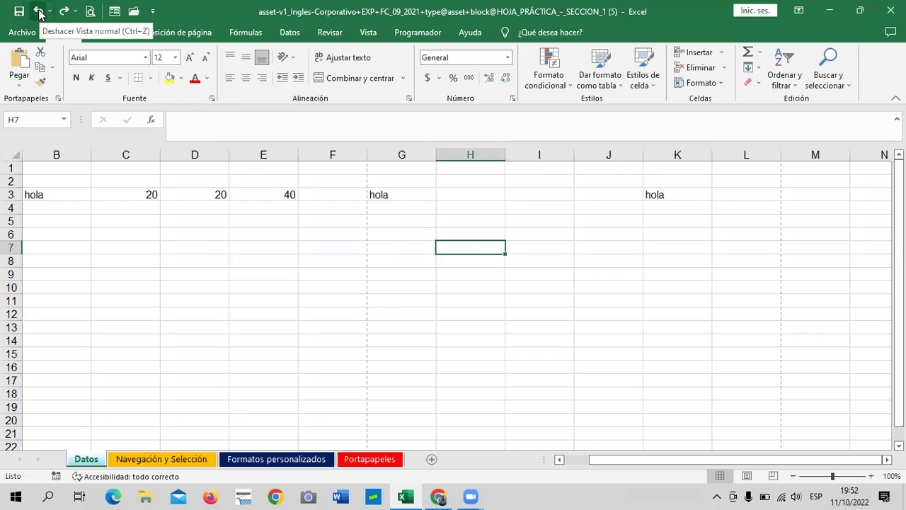
pyautogui.click(234, 247)
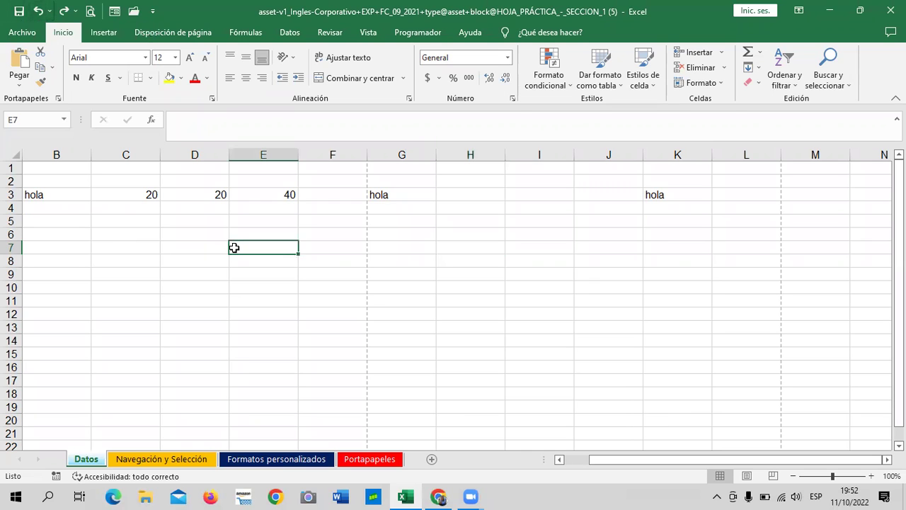
pyautogui.click(276, 206)
pyautogui.click(202, 194)
pyautogui.click(62, 197)
pyautogui.click(253, 188)
pyautogui.click(246, 274)
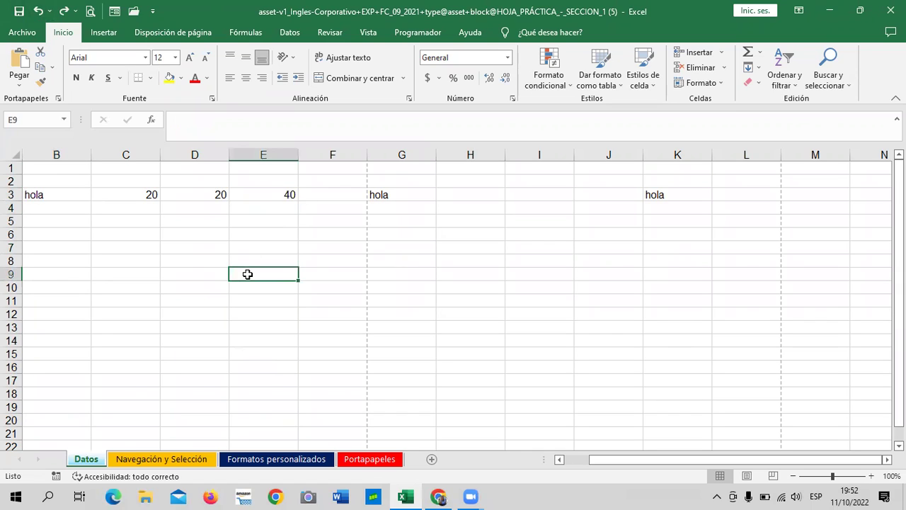
# Step: Open Print Preview, view page 2 with the two 'hola' entries, and return to Datos
pyautogui.click(89, 12)
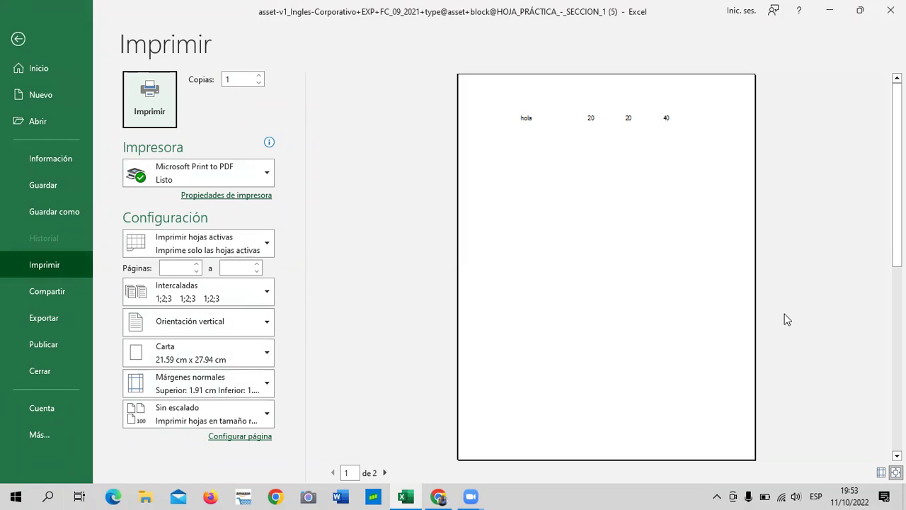
pyautogui.click(385, 473)
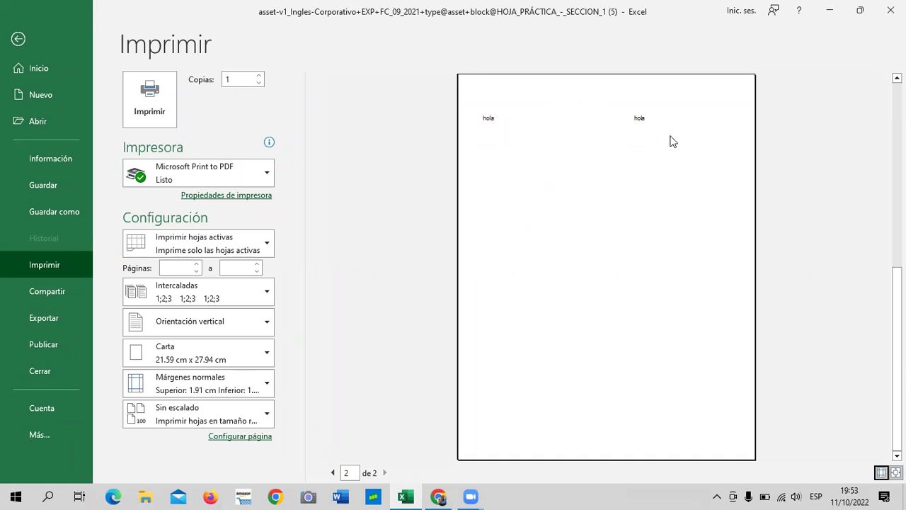
pyautogui.click(32, 36)
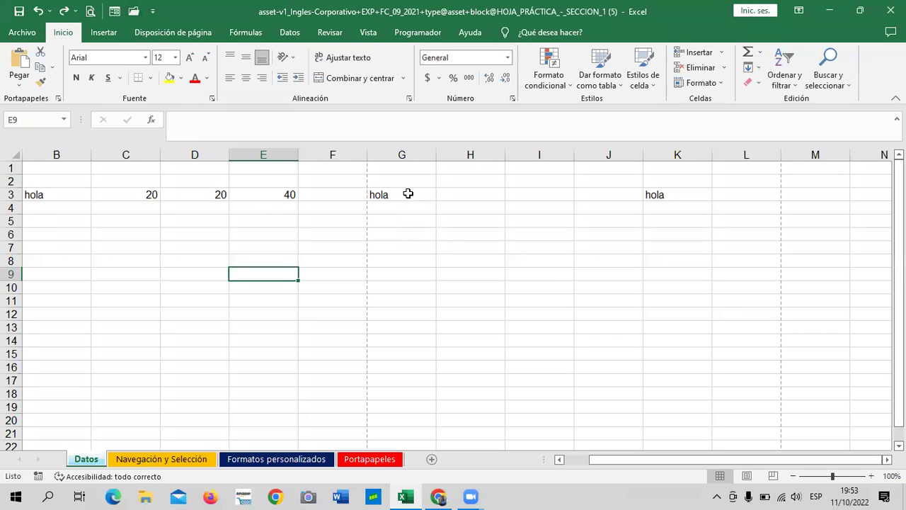
# Step: Delete the stray 'hola' entries from cells G3 and K3
pyautogui.click(408, 194)
pyautogui.click(653, 190)
pyautogui.click(419, 201)
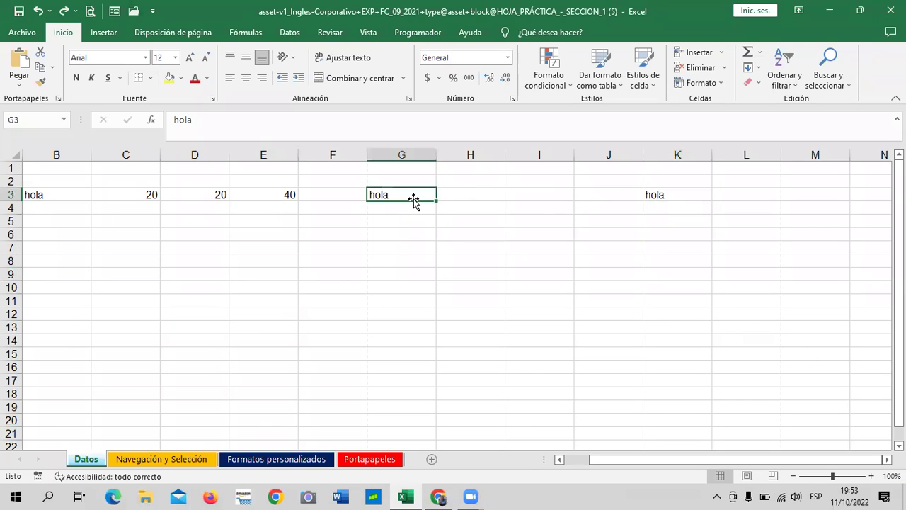
pyautogui.press('Delete')
pyautogui.click(538, 273)
pyautogui.click(653, 195)
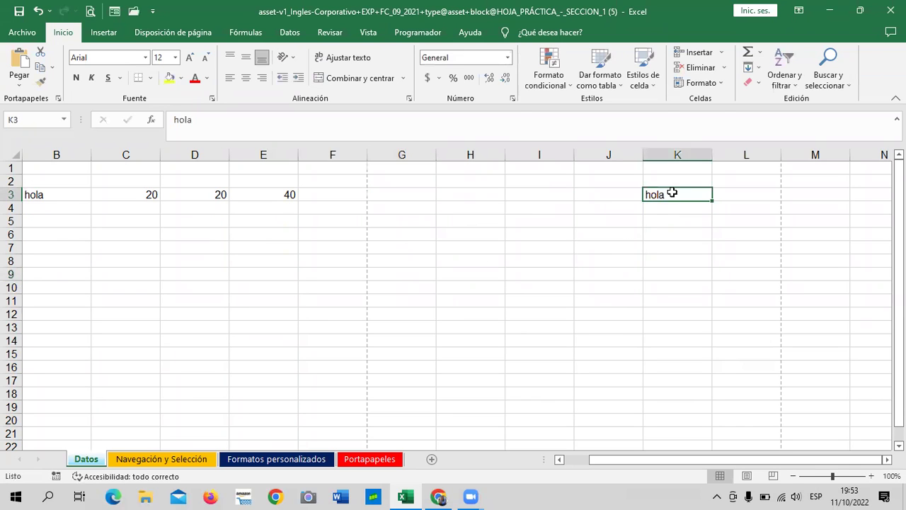
pyautogui.press('Delete')
pyautogui.click(590, 326)
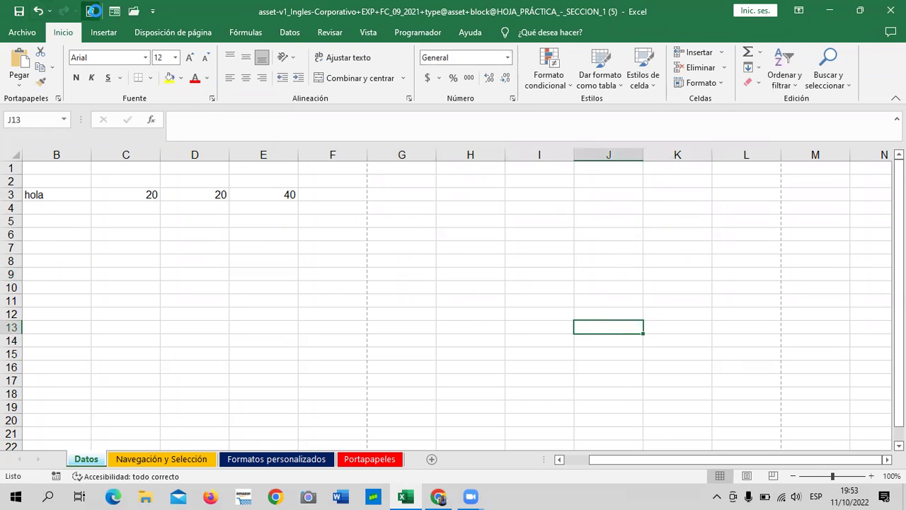
# Step: Confirm in Print Preview that the Datos sheet now fits on one page, leaving orientation unchanged
pyautogui.click(90, 12)
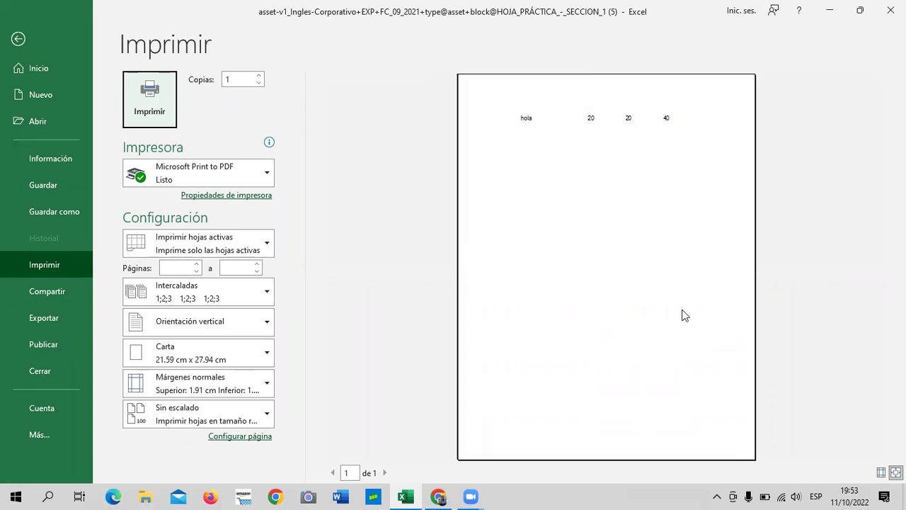
pyautogui.click(596, 259)
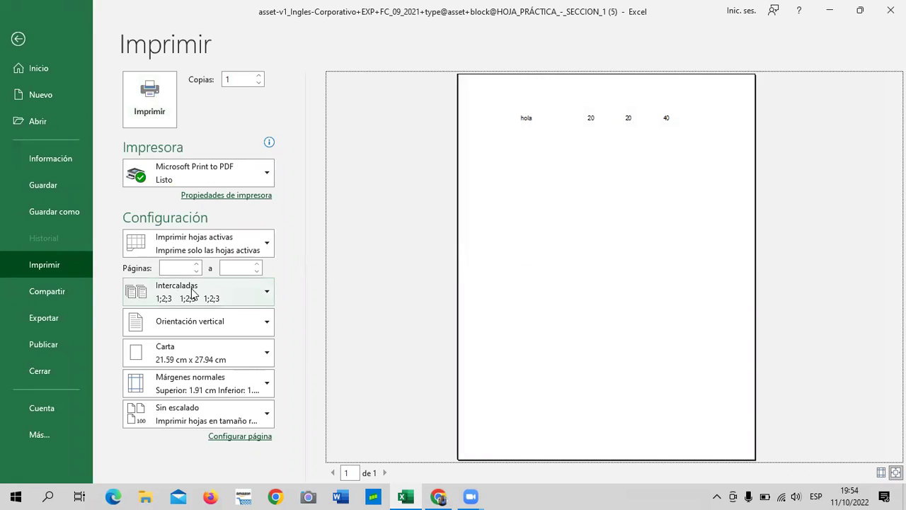
pyautogui.click(265, 320)
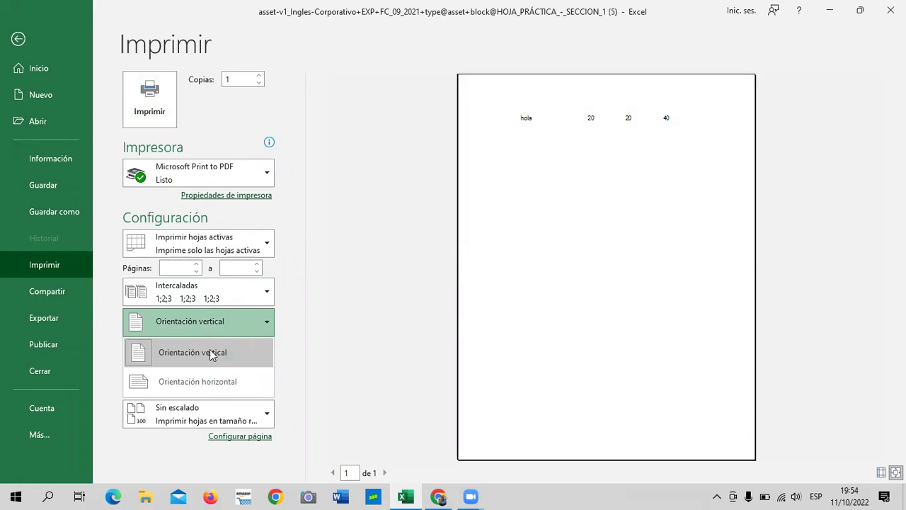
pyautogui.click(447, 265)
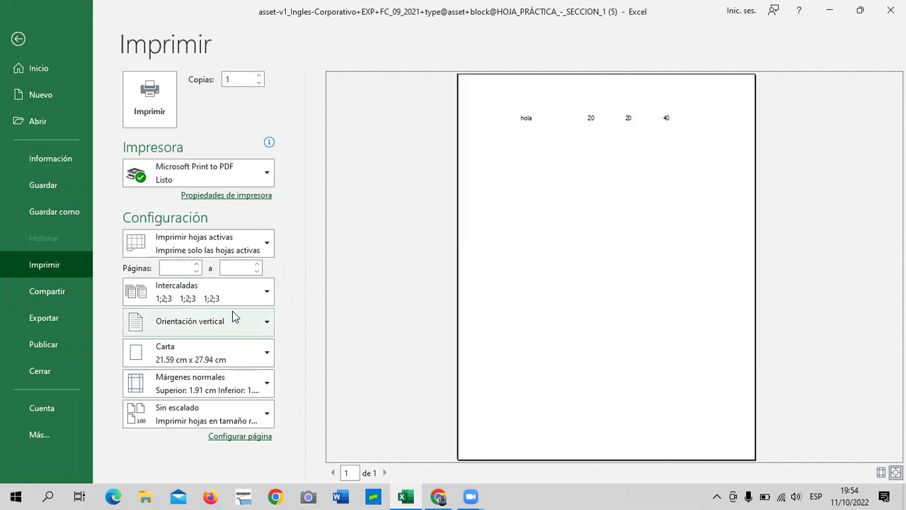
pyautogui.click(17, 39)
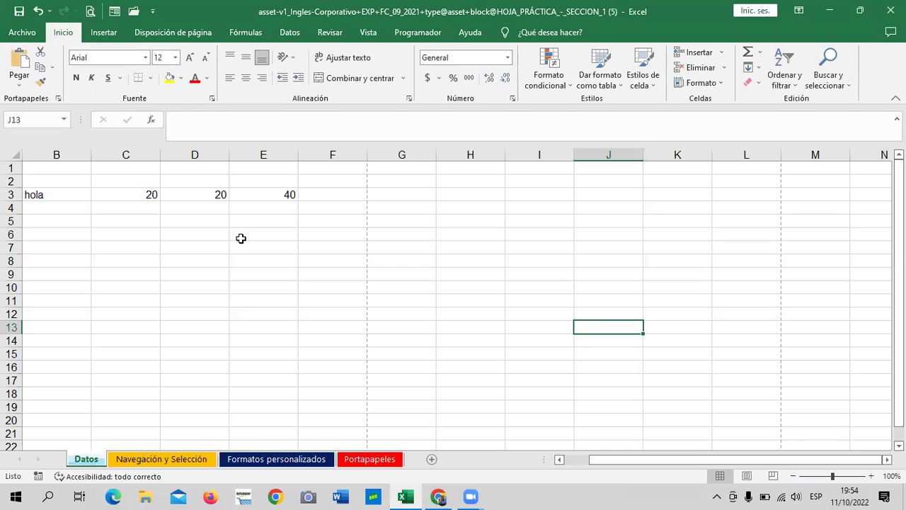
# Step: Scroll down the Datos sheet and select cell E54 below the data
pyautogui.moveTo(693, 460); pyautogui.dragTo(688, 460)
pyautogui.scroll(-2, 293, 279)
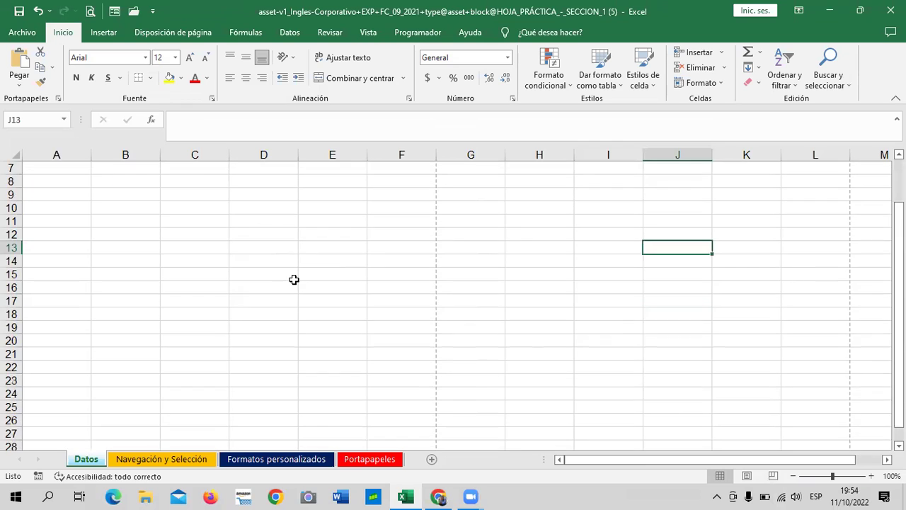
pyautogui.scroll(-4, 296, 279)
pyautogui.scroll(-3, 295, 281)
pyautogui.scroll(-3, 297, 283)
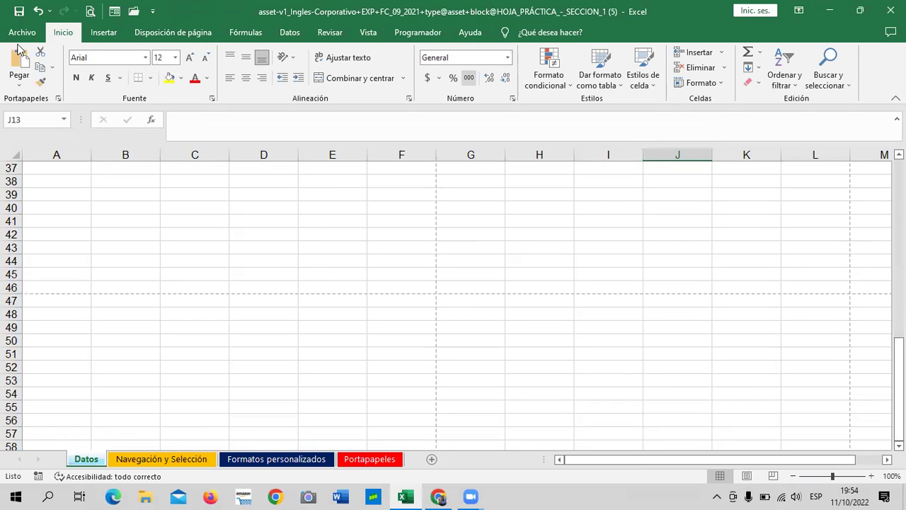
pyautogui.click(332, 394)
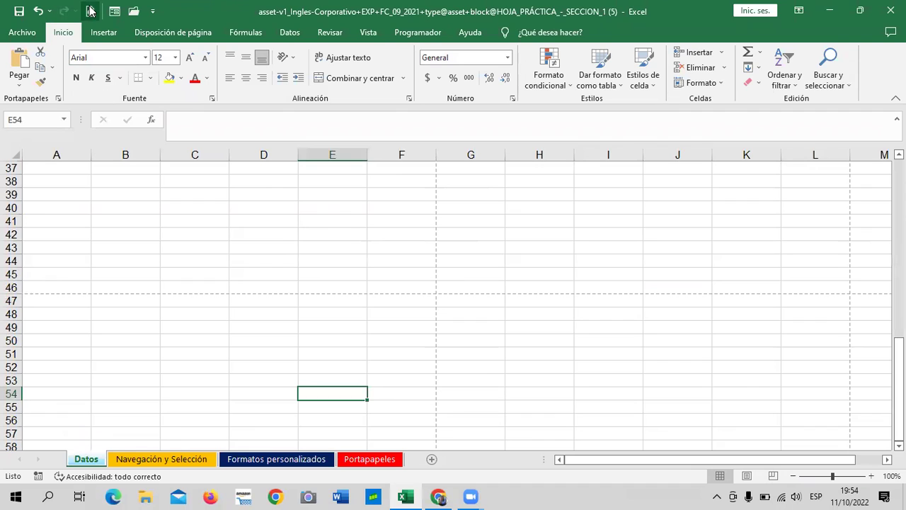
# Step: Set the page to Orientación horizontal (landscape) in Print Preview, then return to the sheet
pyautogui.click(90, 10)
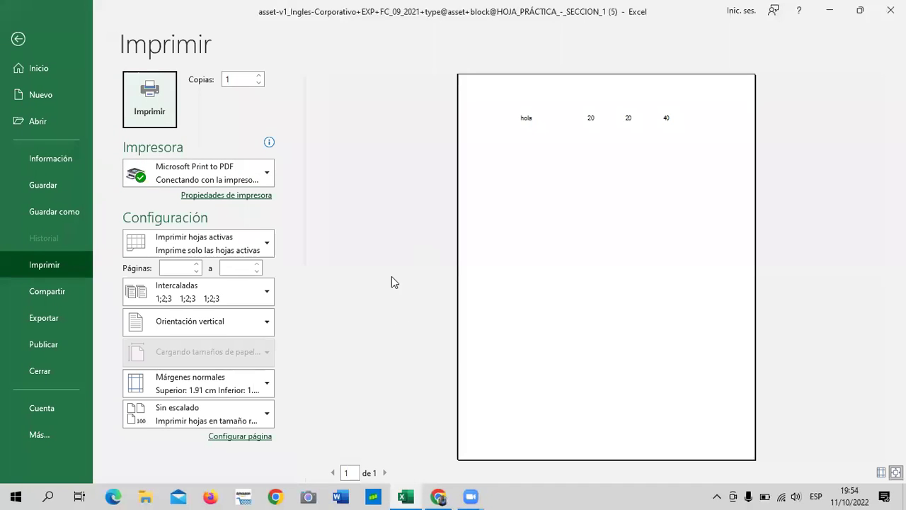
pyautogui.click(266, 325)
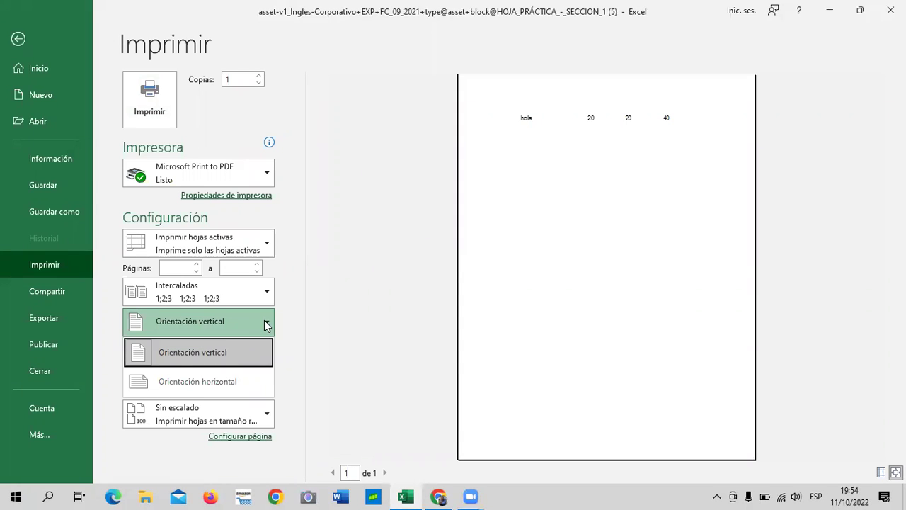
pyautogui.click(322, 339)
pyautogui.click(257, 330)
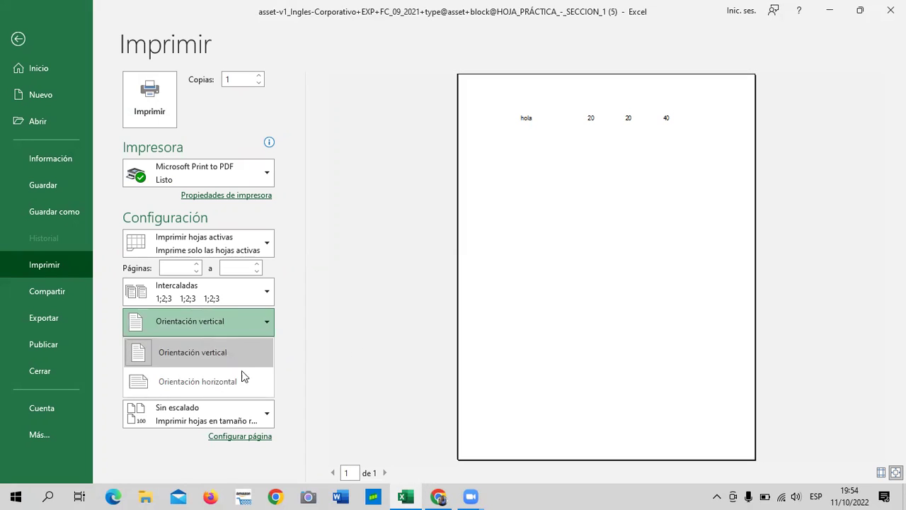
pyautogui.click(240, 389)
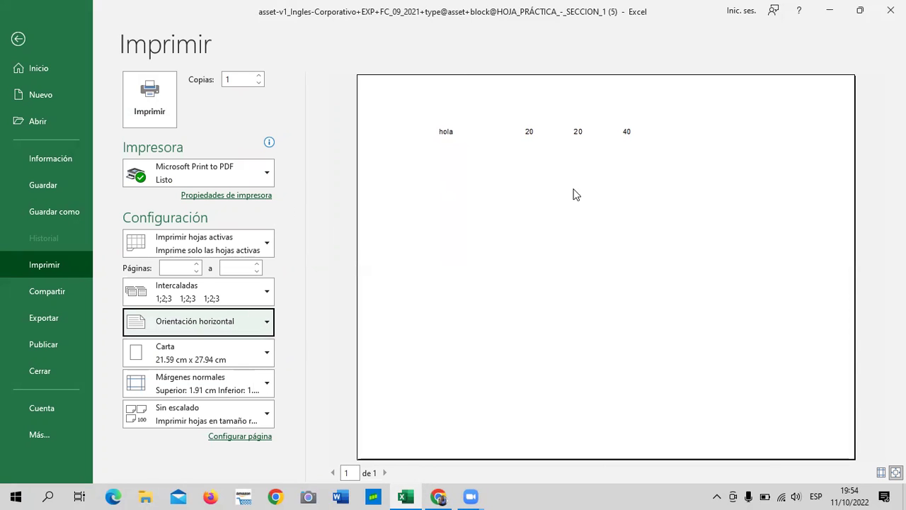
pyautogui.click(18, 40)
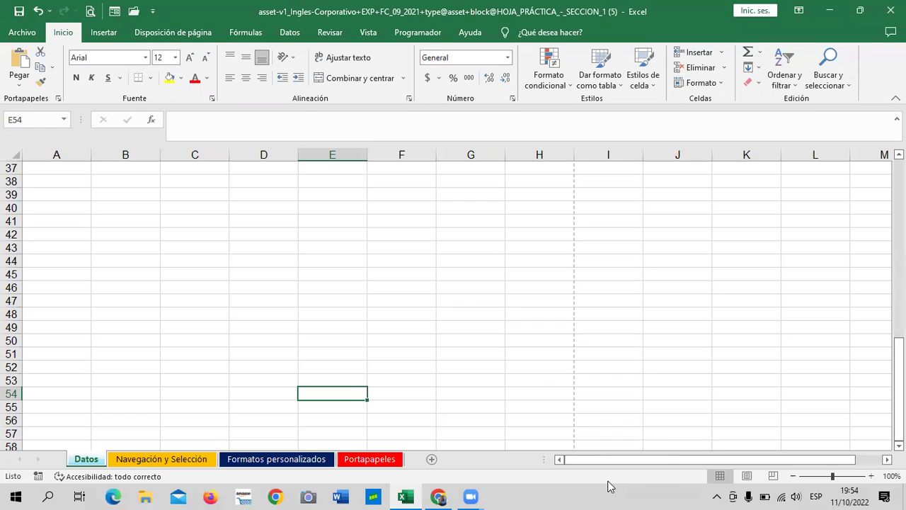
# Step: Scroll through the Datos sheet and select cells A33 and A34
pyautogui.scroll(4, 453, 303)
pyautogui.scroll(4, 449, 308)
pyautogui.scroll(4, 449, 308)
pyautogui.scroll(-3, 590, 378)
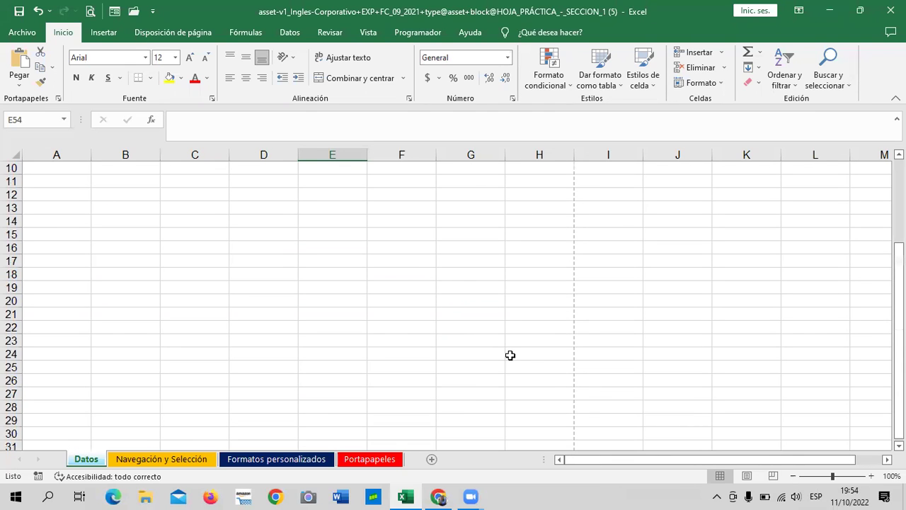
pyautogui.scroll(-4, 86, 338)
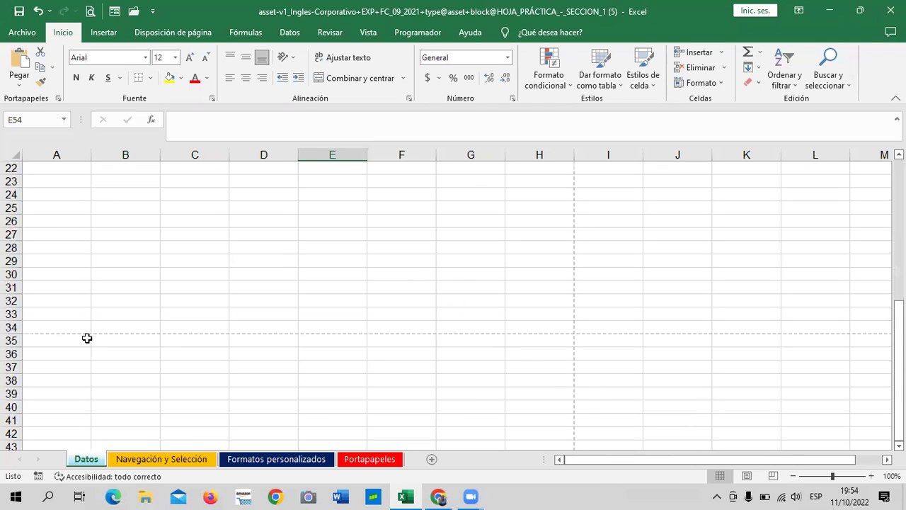
pyautogui.click(47, 317)
pyautogui.click(54, 326)
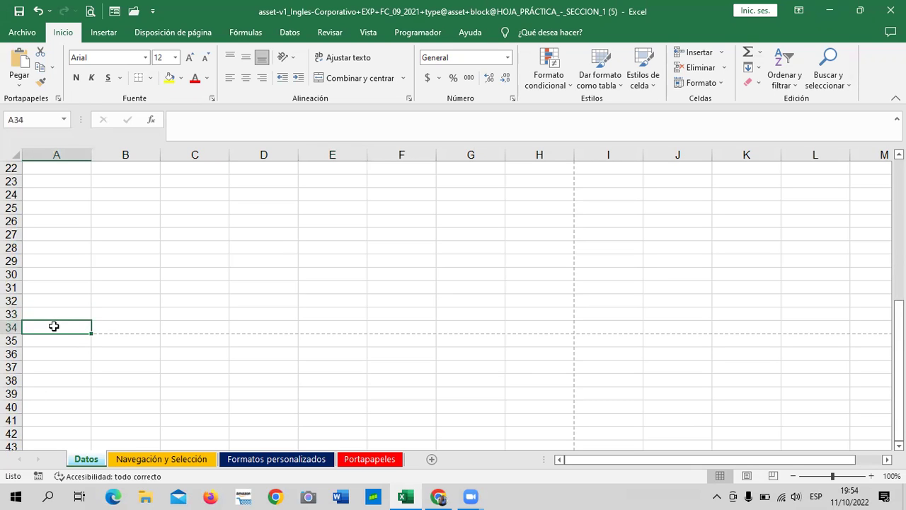
# Step: Scroll back to the top and open Print Preview showing one landscape page, 1 of 1
pyautogui.scroll(4, 120, 382)
pyautogui.scroll(-5, 121, 382)
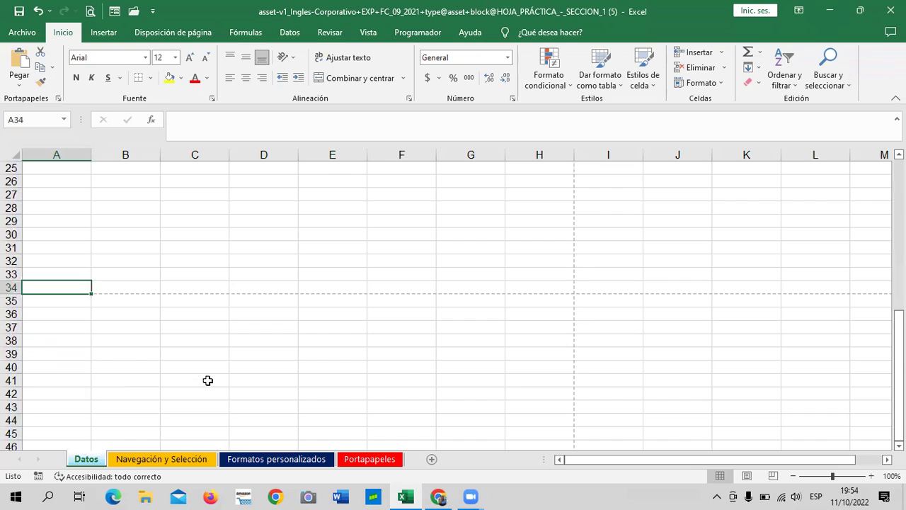
pyautogui.scroll(3, 213, 375)
pyautogui.scroll(1, 214, 375)
pyautogui.scroll(4, 214, 374)
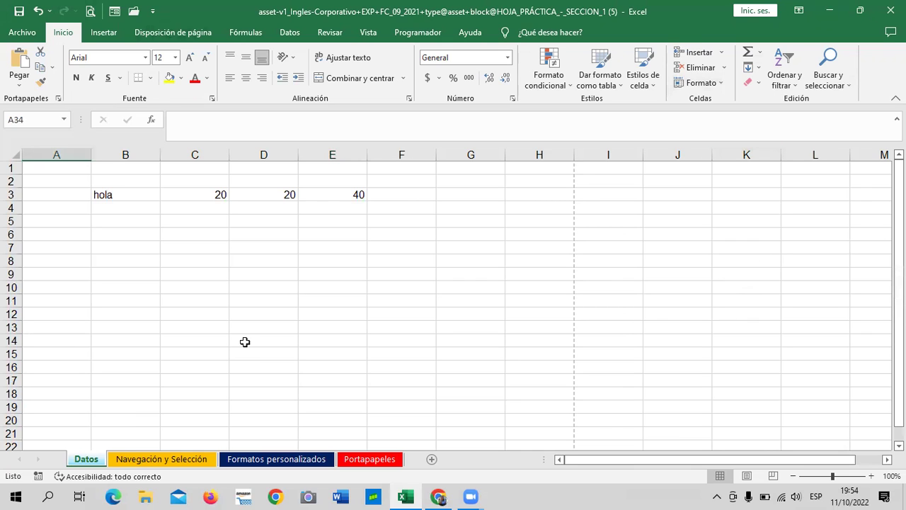
pyautogui.click(90, 11)
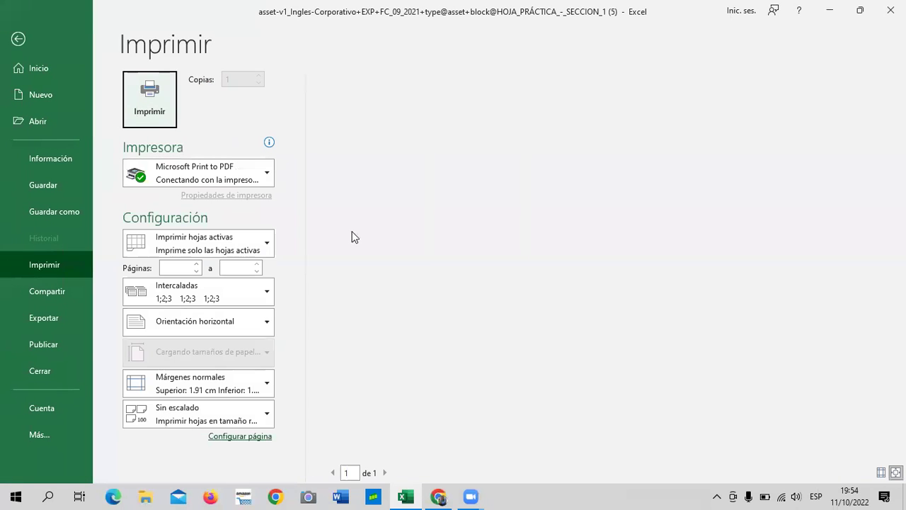
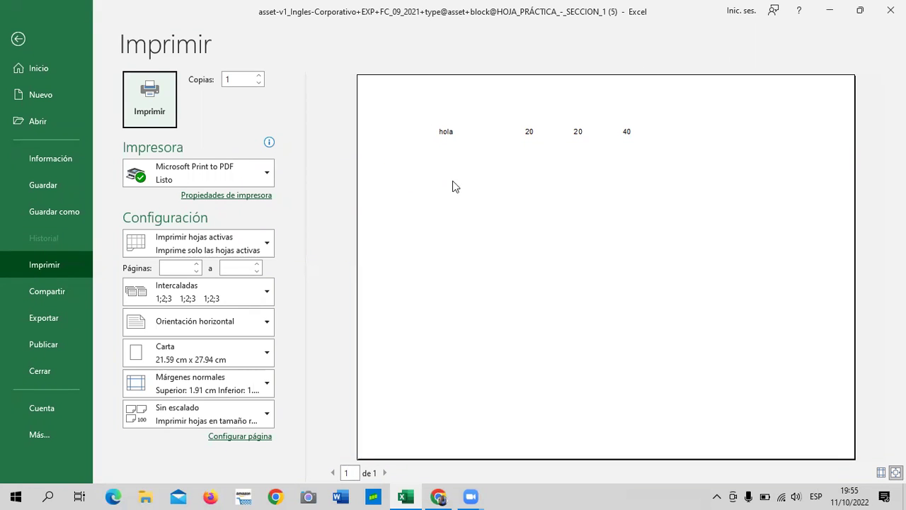
# Step: Leave the print view and scroll down the Datos worksheet
pyautogui.click(17, 39)
pyautogui.scroll(-3, 237, 353)
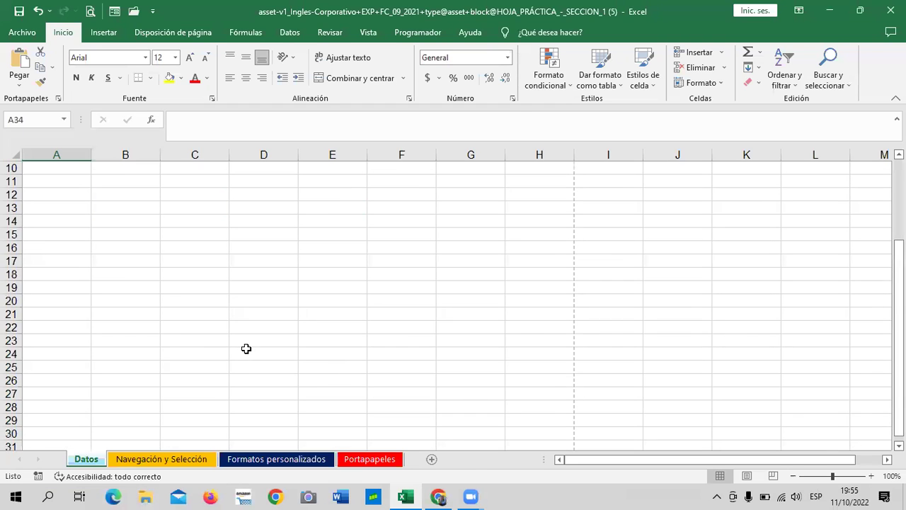
pyautogui.scroll(-4, 243, 342)
pyautogui.scroll(-3, 225, 353)
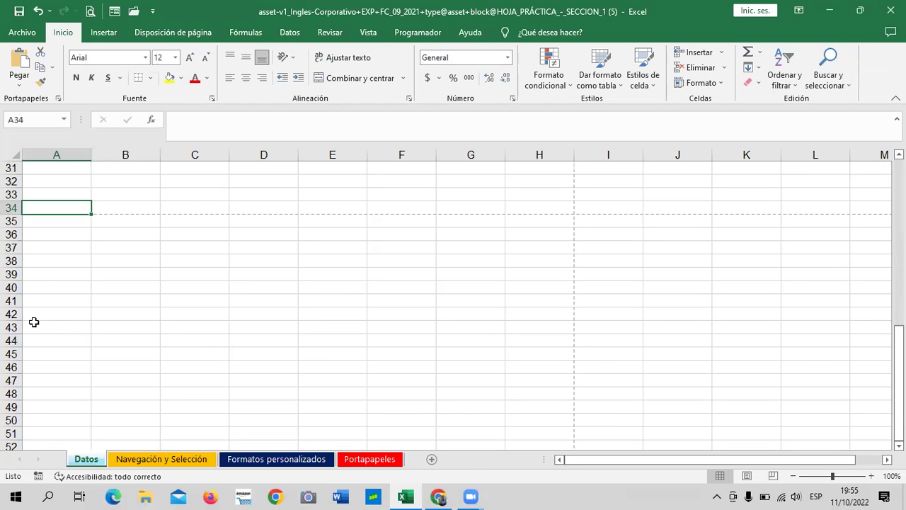
# Step: Set printing to Carta paper with Narrow (Estrecho) margins, then return to the sheet
pyautogui.click(90, 11)
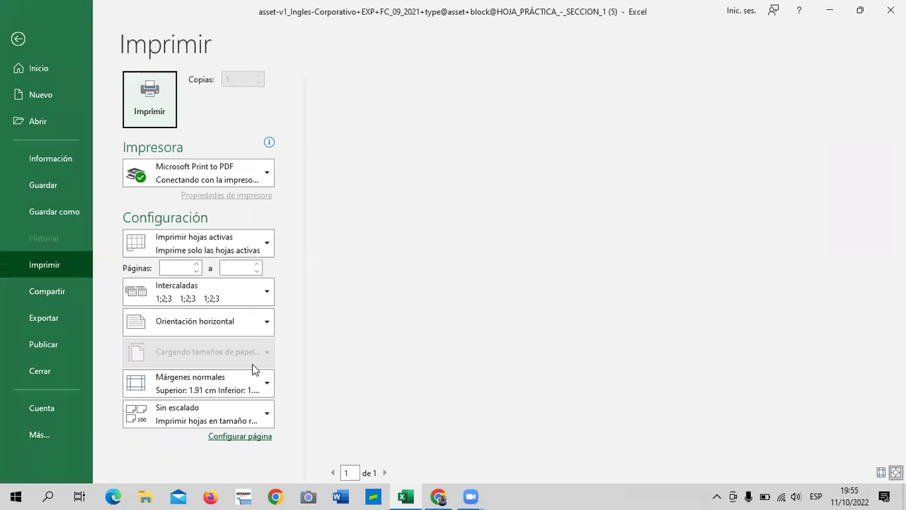
pyautogui.click(263, 349)
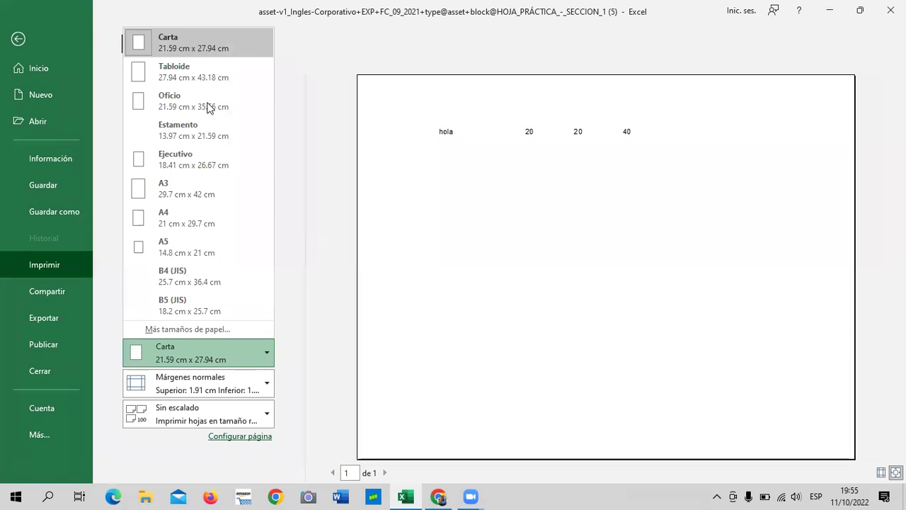
pyautogui.click(246, 37)
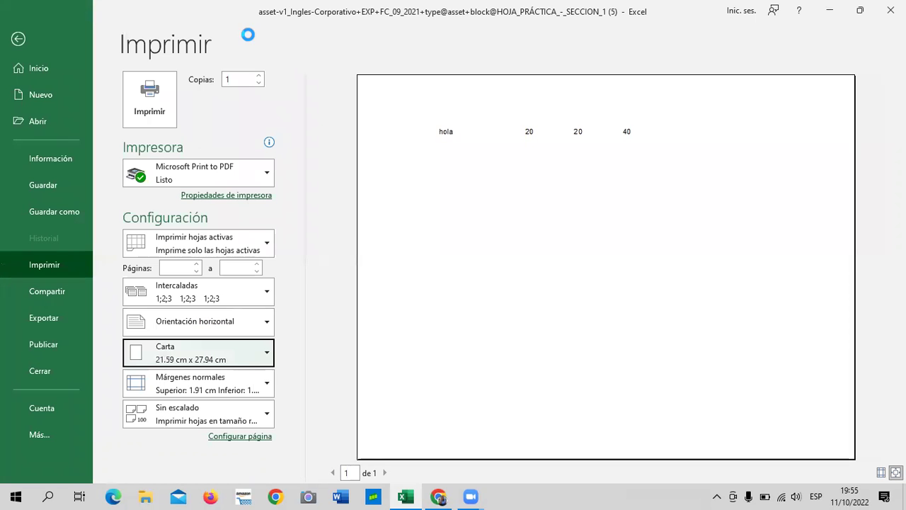
pyautogui.click(266, 388)
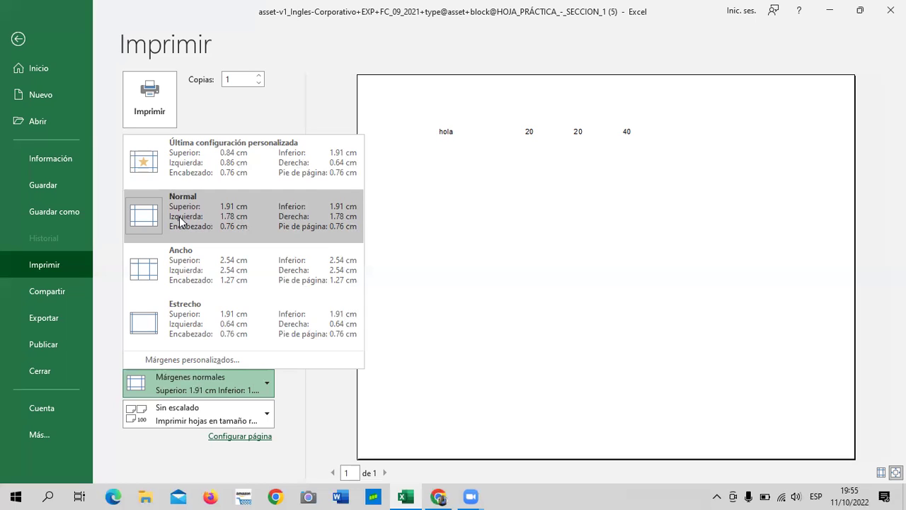
pyautogui.click(184, 335)
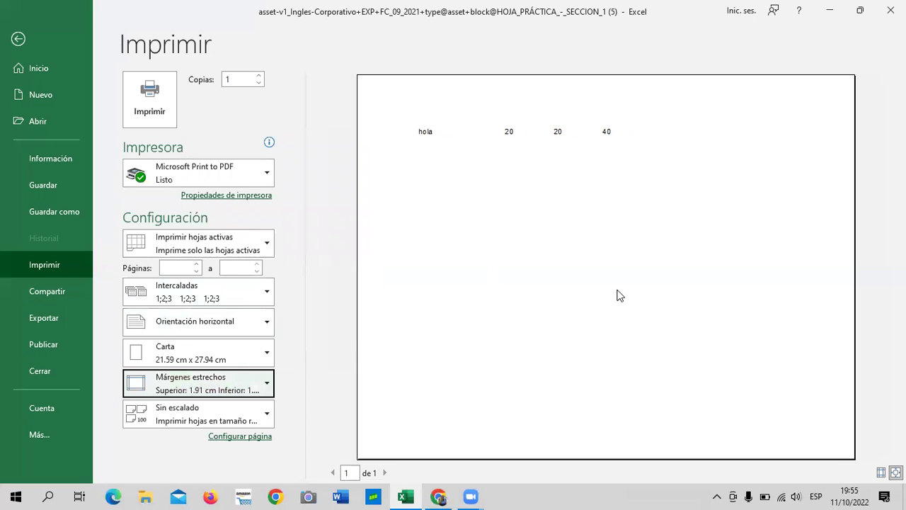
pyautogui.click(20, 39)
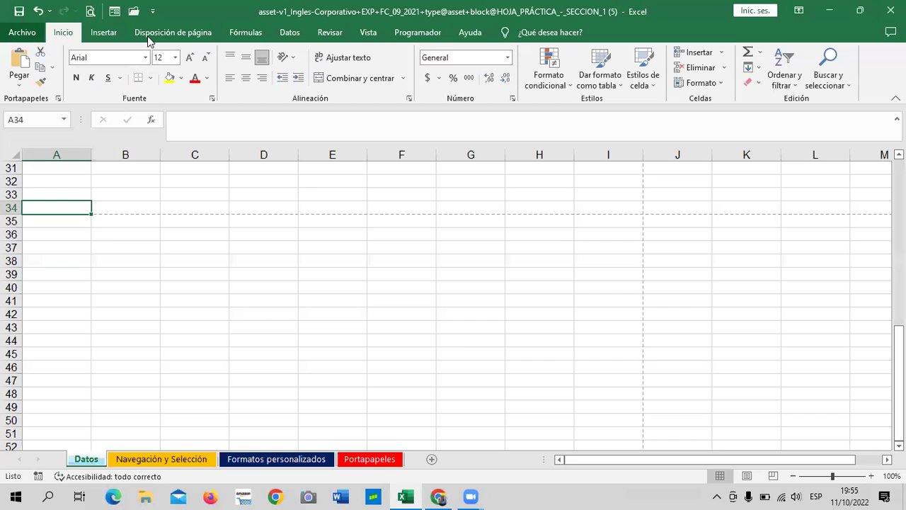
pyautogui.scroll(3, 63, 271)
pyautogui.scroll(5, 65, 271)
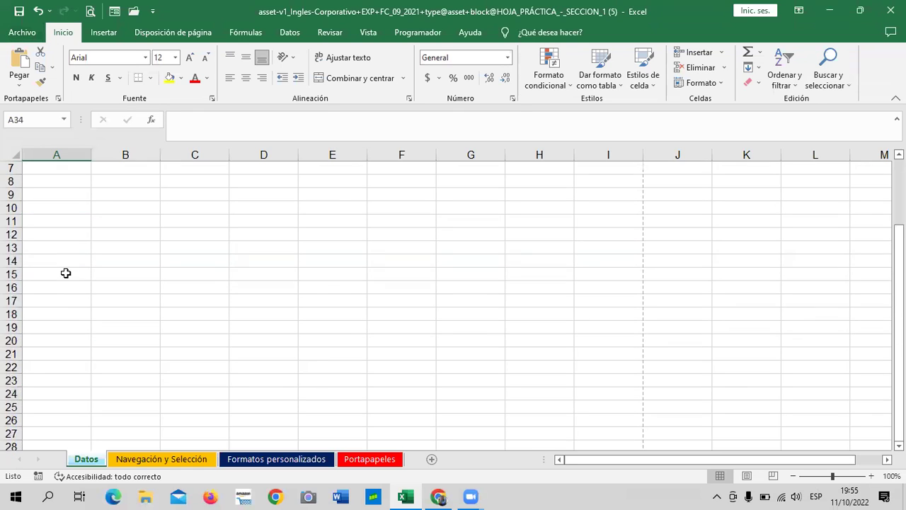
pyautogui.scroll(2, 66, 272)
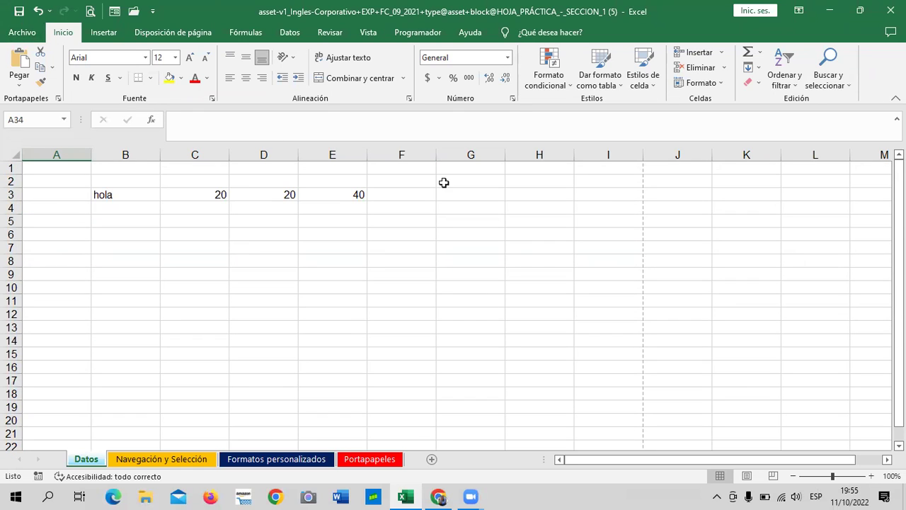
pyautogui.click(56, 172)
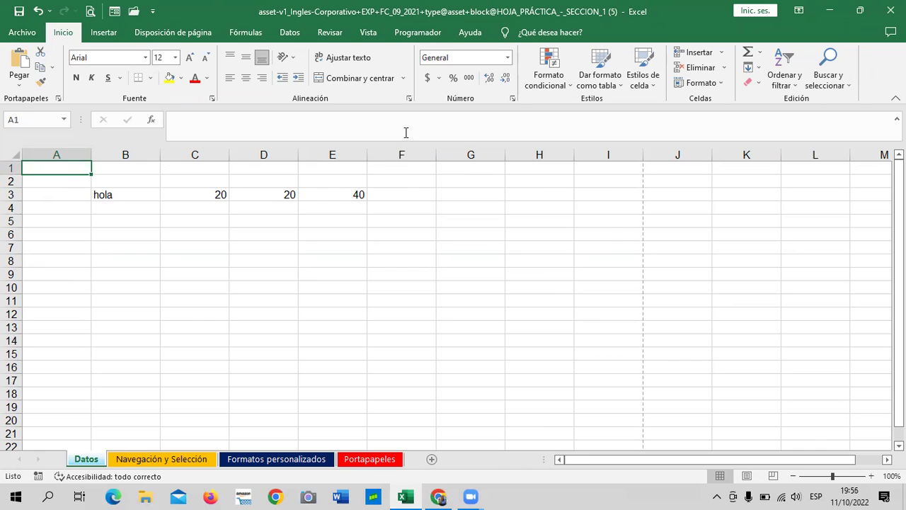
pyautogui.scroll(-4, 242, 261)
pyautogui.scroll(-4, 242, 260)
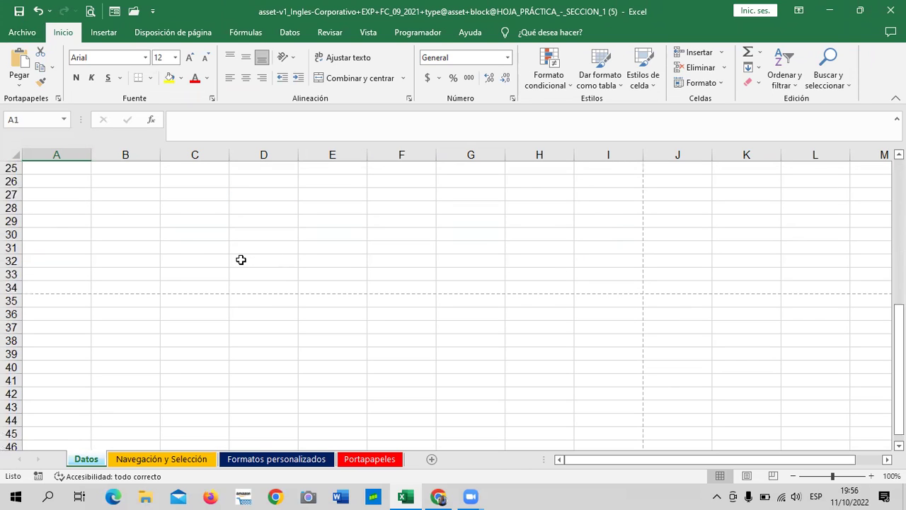
pyautogui.scroll(3, 241, 259)
pyautogui.scroll(3, 241, 260)
pyautogui.scroll(2, 241, 260)
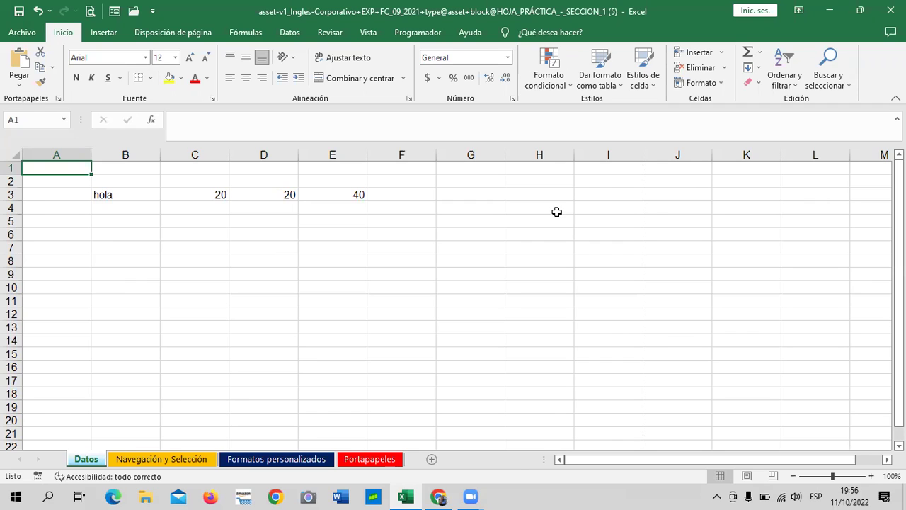
pyautogui.moveTo(279, 309); pyautogui.dragTo(280, 303)
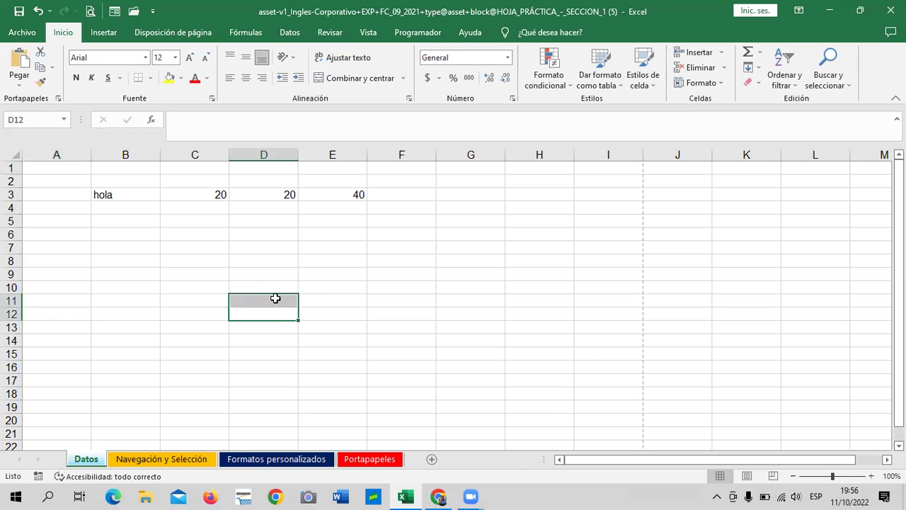
pyautogui.scroll(-5, 466, 318)
pyautogui.scroll(-4, 459, 318)
pyautogui.scroll(5, 459, 318)
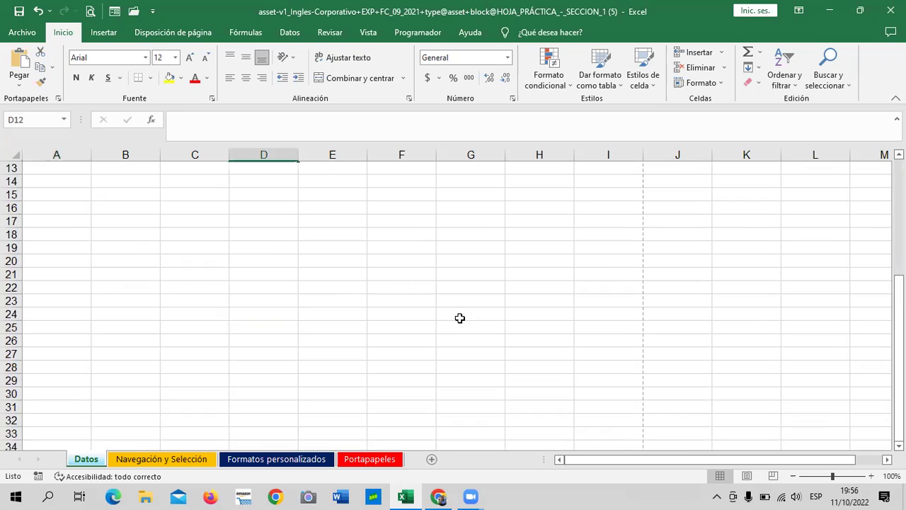
pyautogui.scroll(4, 459, 318)
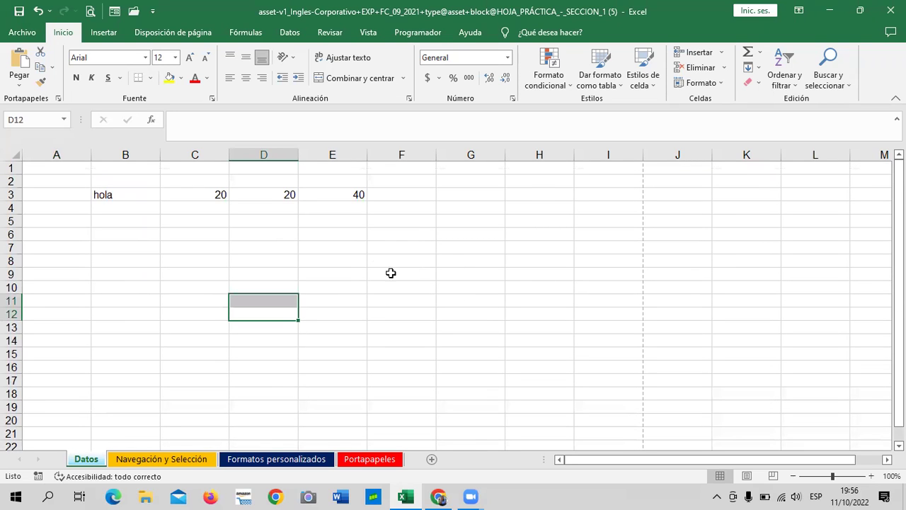
pyautogui.click(448, 250)
pyautogui.click(247, 280)
pyautogui.click(103, 194)
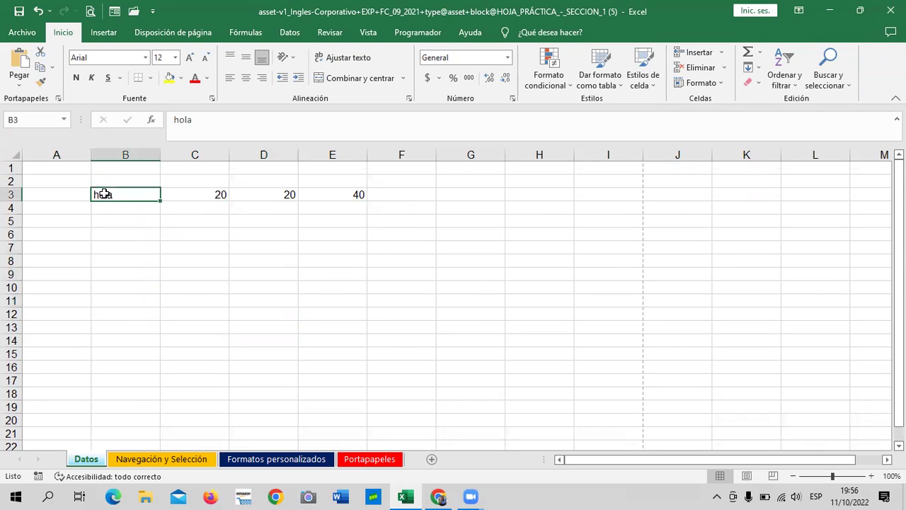
pyautogui.click(199, 195)
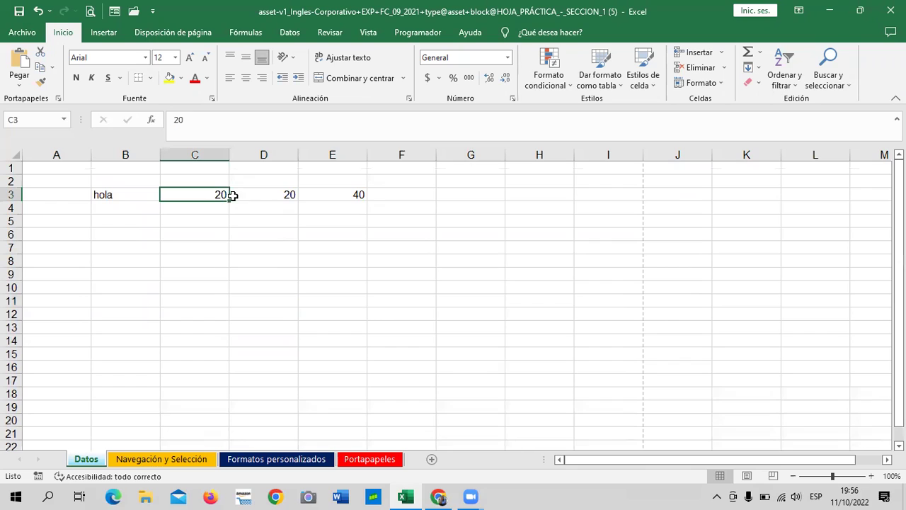
pyautogui.click(259, 196)
pyautogui.click(342, 195)
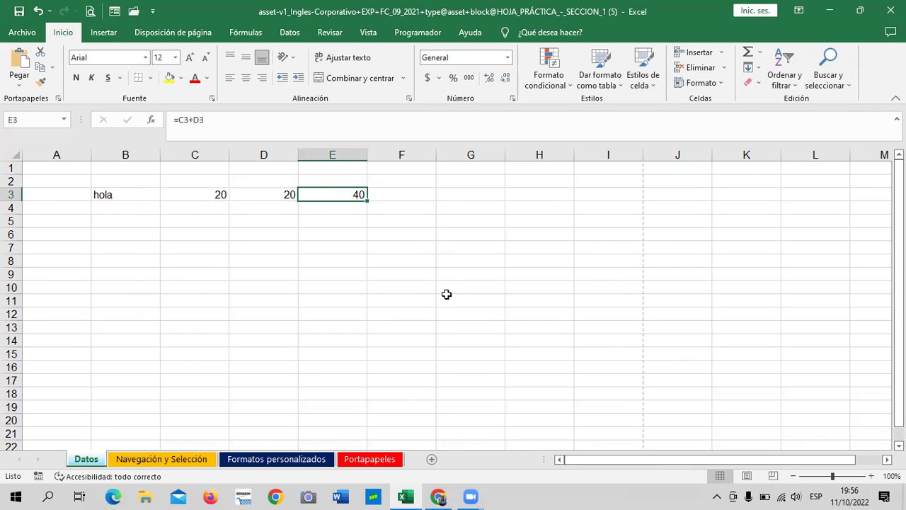
# Step: Delete the 40 total from E3 and look over the hola row cells B3:D3
pyautogui.press('BackSpace')
pyautogui.click(466, 280)
pyautogui.click(322, 258)
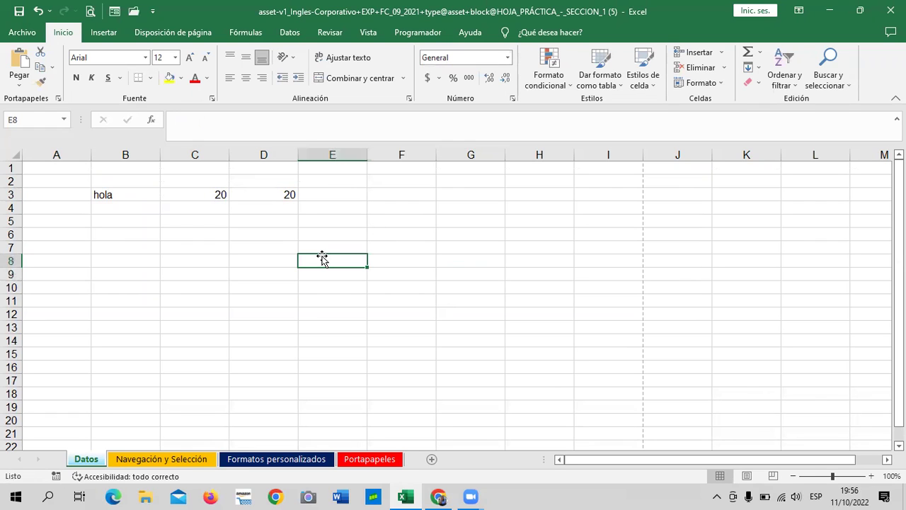
pyautogui.click(120, 193)
pyautogui.click(217, 191)
pyautogui.click(267, 191)
pyautogui.click(322, 196)
pyautogui.click(218, 192)
pyautogui.click(142, 194)
pyautogui.click(203, 195)
pyautogui.click(263, 194)
pyautogui.click(140, 191)
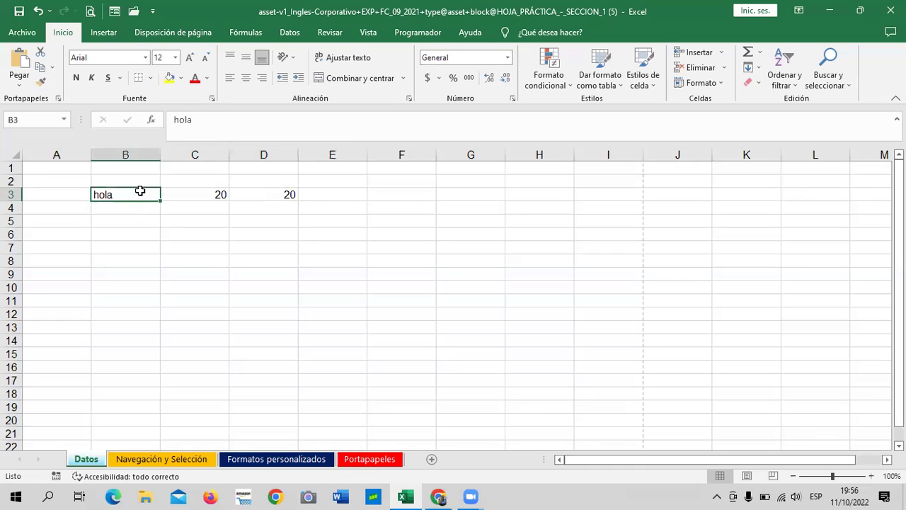
pyautogui.click(96, 233)
# Step: Add a Juan row below hola: Juan in B4, 10 in C4, 20 in D4
pyautogui.click(112, 208)
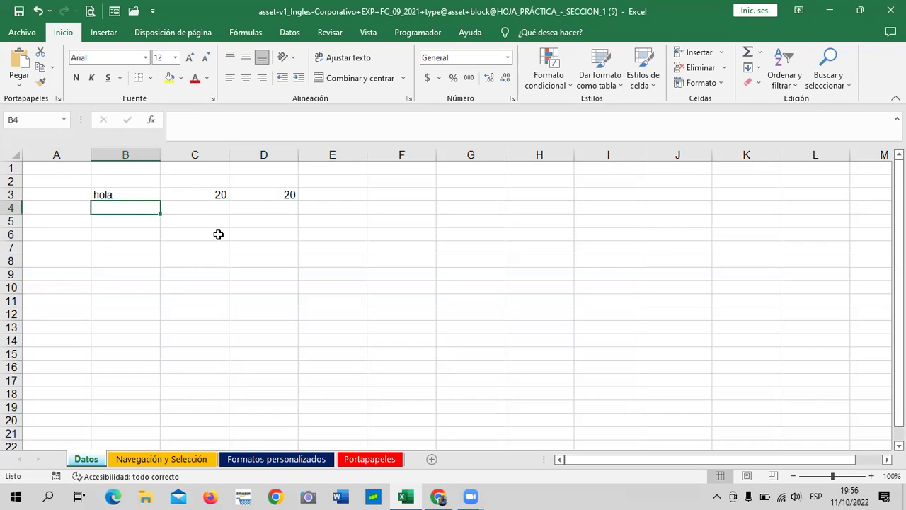
pyautogui.write('Juan')
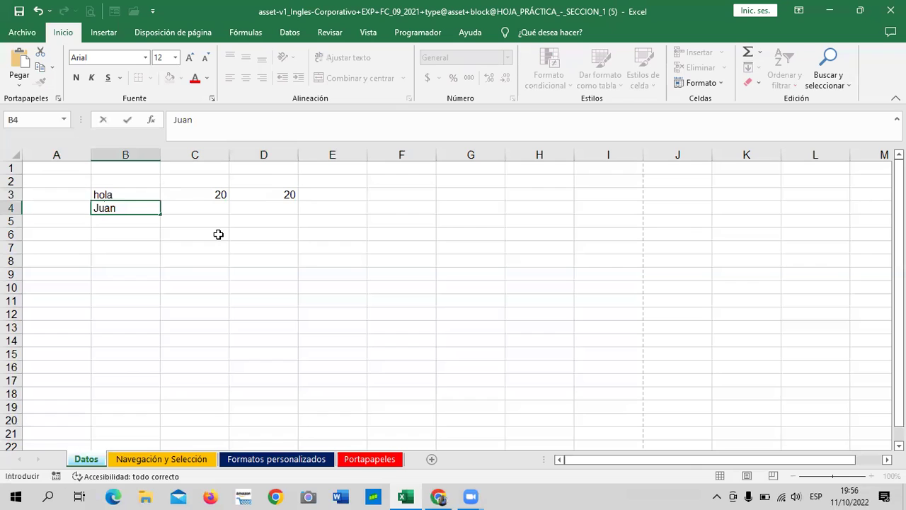
pyautogui.press('Return')
pyautogui.click(130, 203)
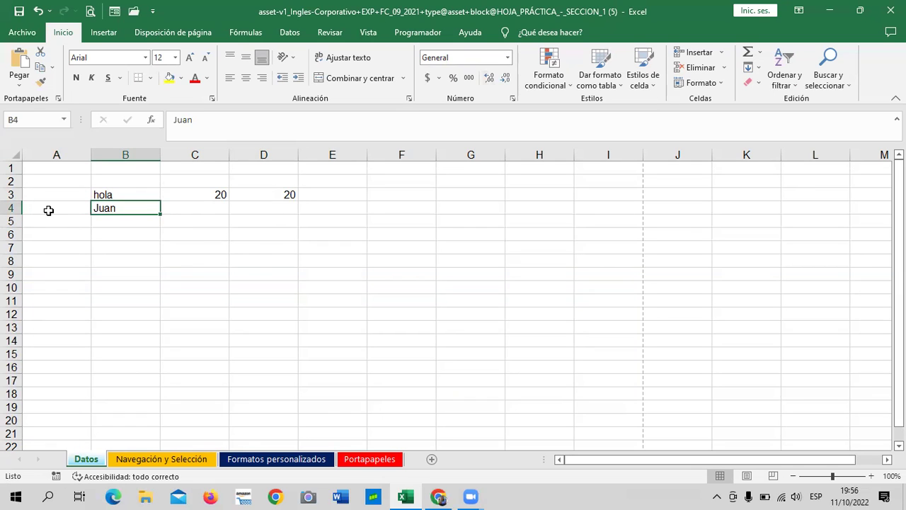
pyautogui.click(138, 273)
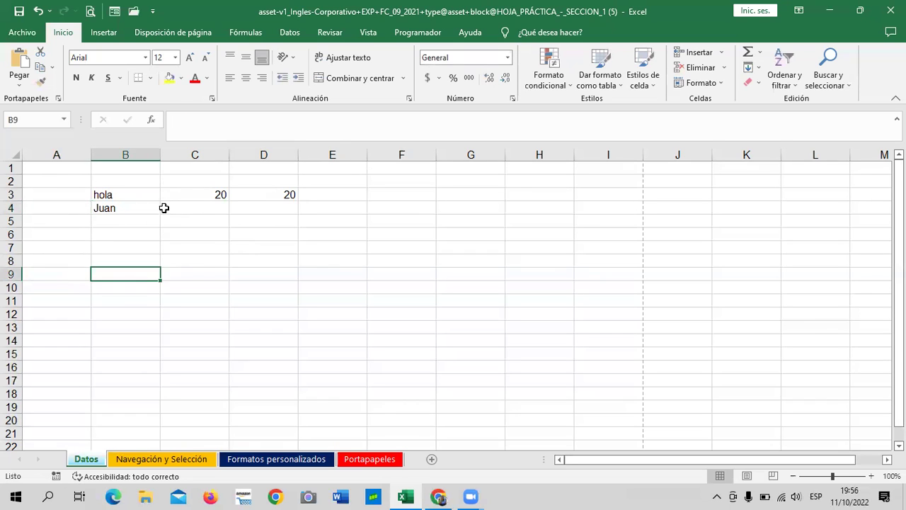
pyautogui.click(197, 207)
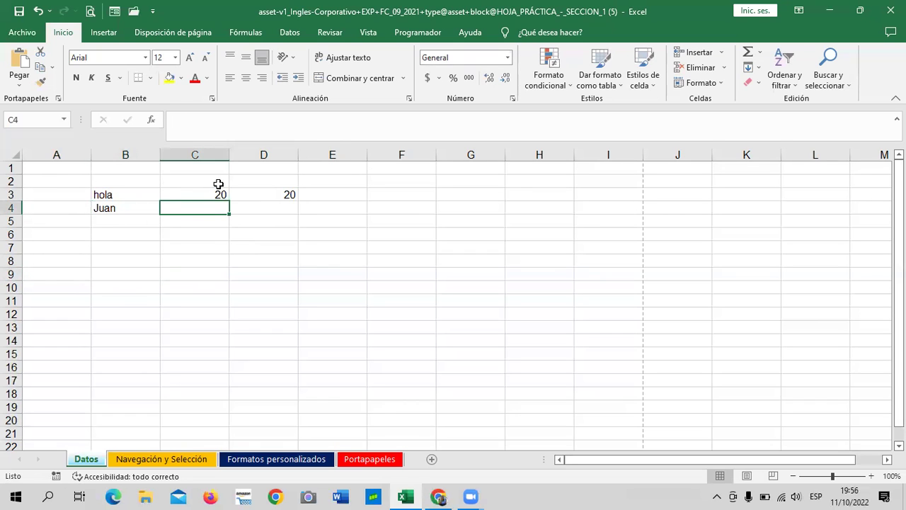
pyautogui.write('1')
pyautogui.press('Return')
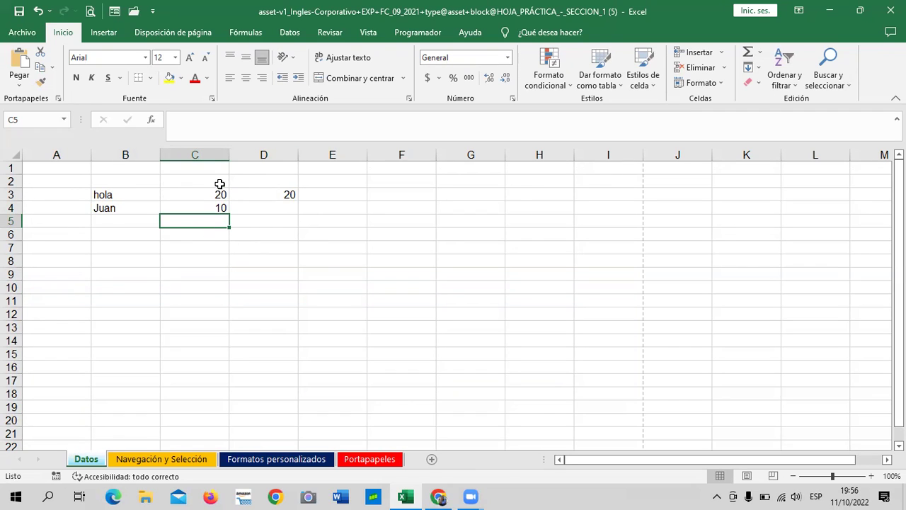
pyautogui.click(260, 206)
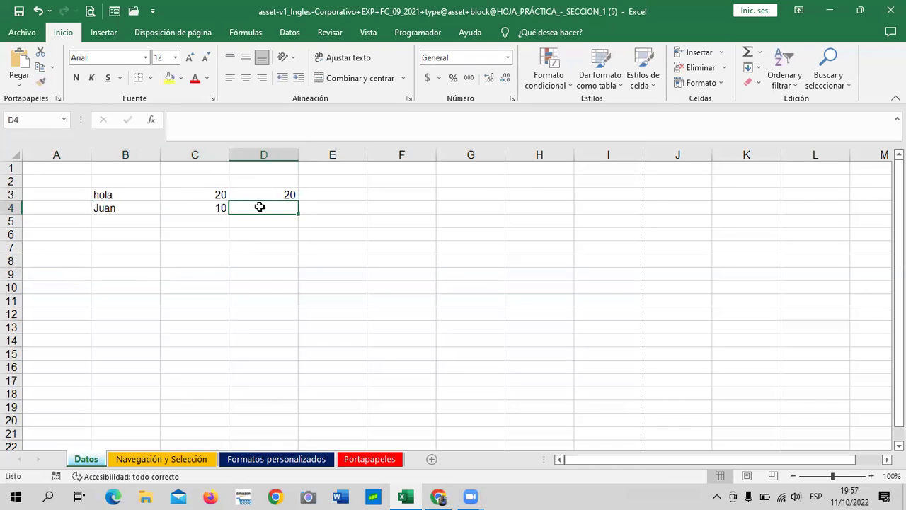
pyautogui.write('20')
pyautogui.press('Return')
# Step: Reselect C3, the hola row's 20, to retype its value
pyautogui.click(346, 272)
pyautogui.click(253, 198)
pyautogui.click(216, 196)
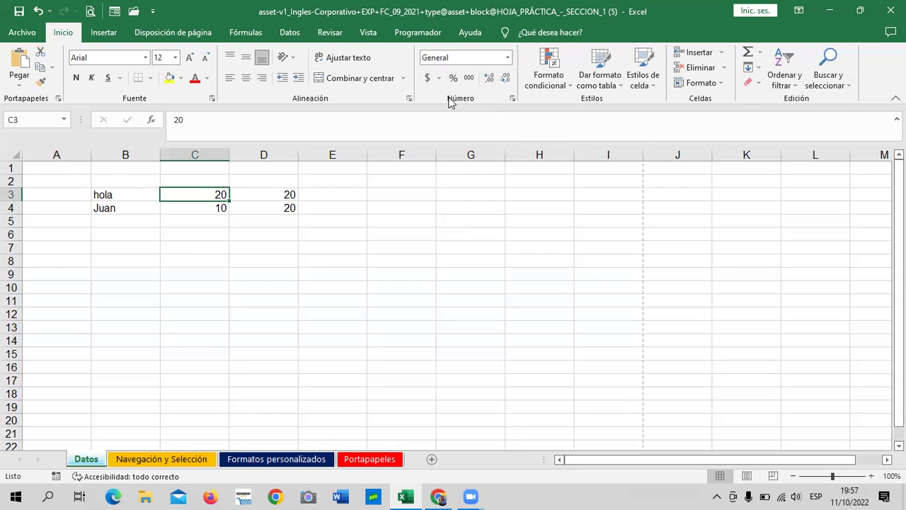
pyautogui.click(476, 251)
pyautogui.click(196, 193)
pyautogui.click(220, 264)
pyautogui.click(205, 193)
# Step: Enter $25 in C3, then clear it and re-enter plain 25
pyautogui.write('$25')
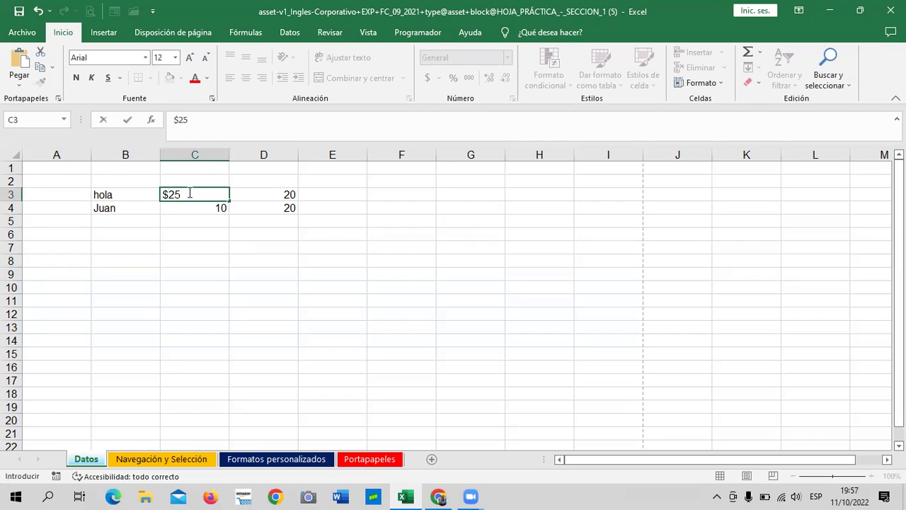
pyautogui.press('Return')
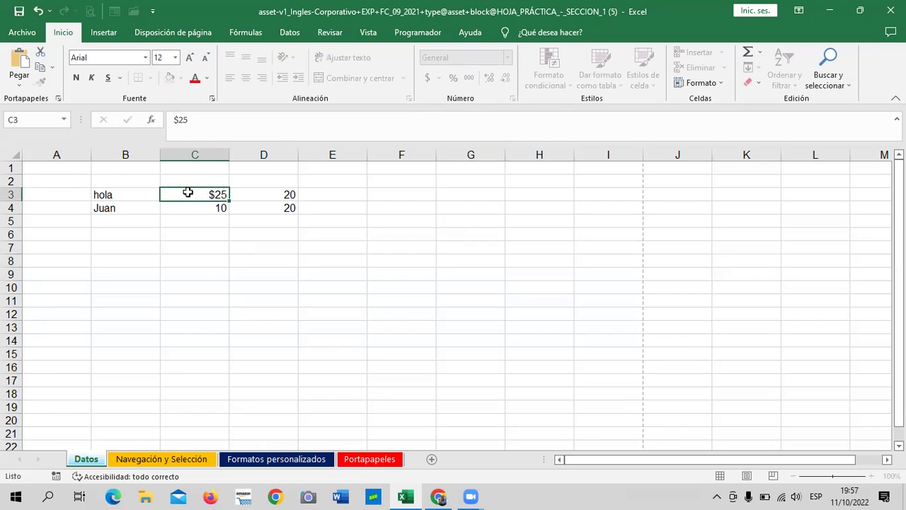
pyautogui.click(268, 303)
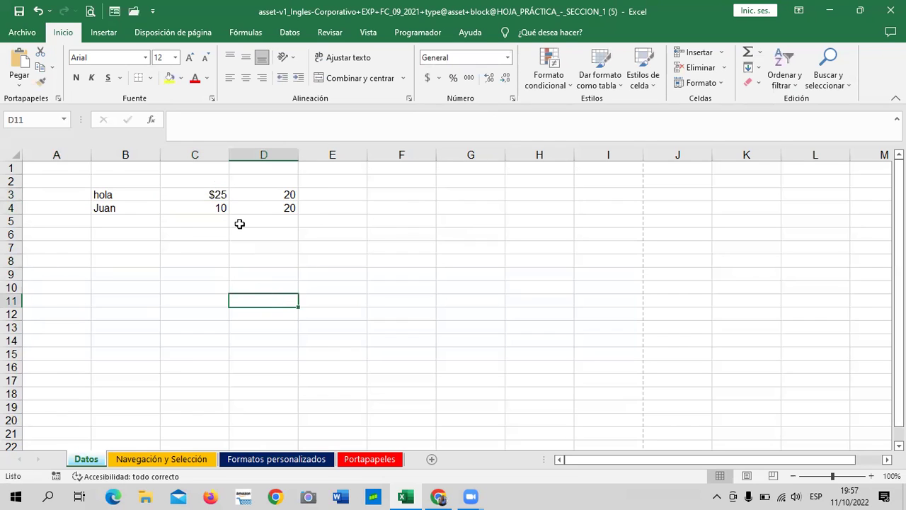
pyautogui.click(209, 193)
pyautogui.press('BackSpace')
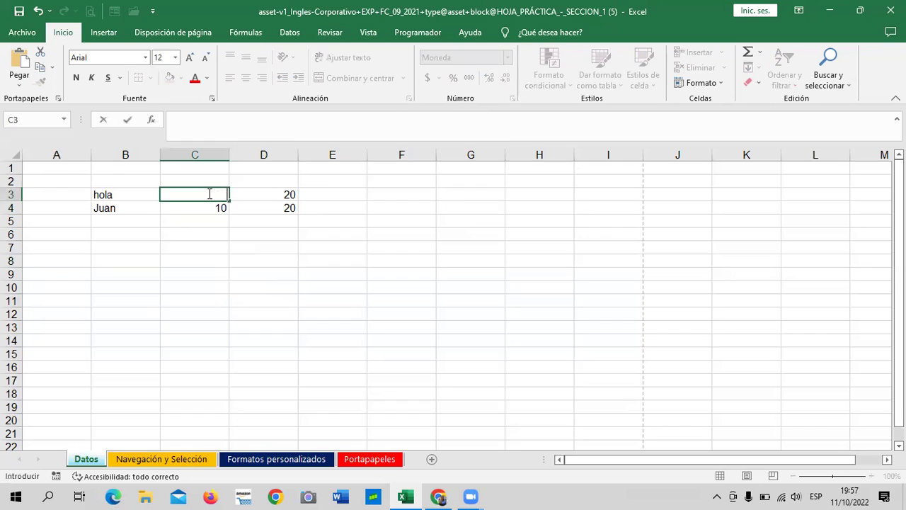
pyautogui.click(316, 262)
pyautogui.click(188, 193)
pyautogui.write('2')
pyautogui.write('5')
pyautogui.press('Return')
# Step: Switch C3's number format from currency back to General
pyautogui.click(200, 193)
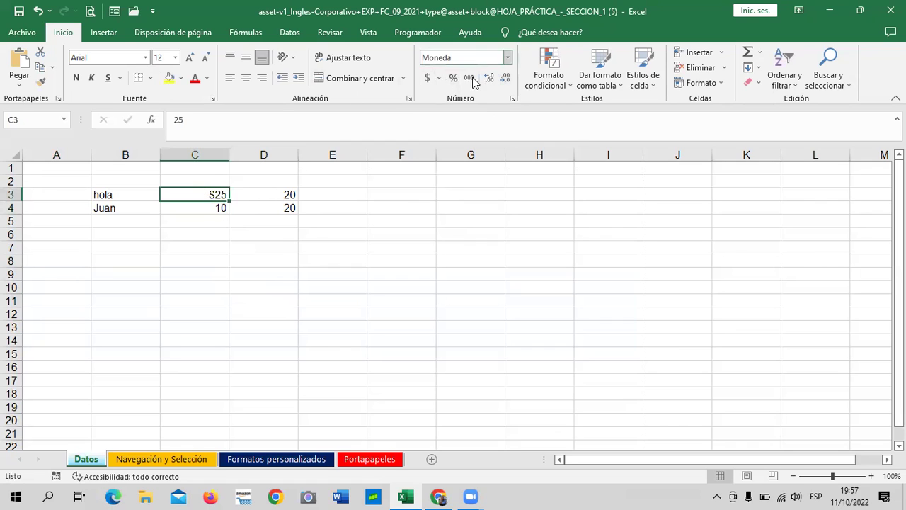
pyautogui.click(508, 59)
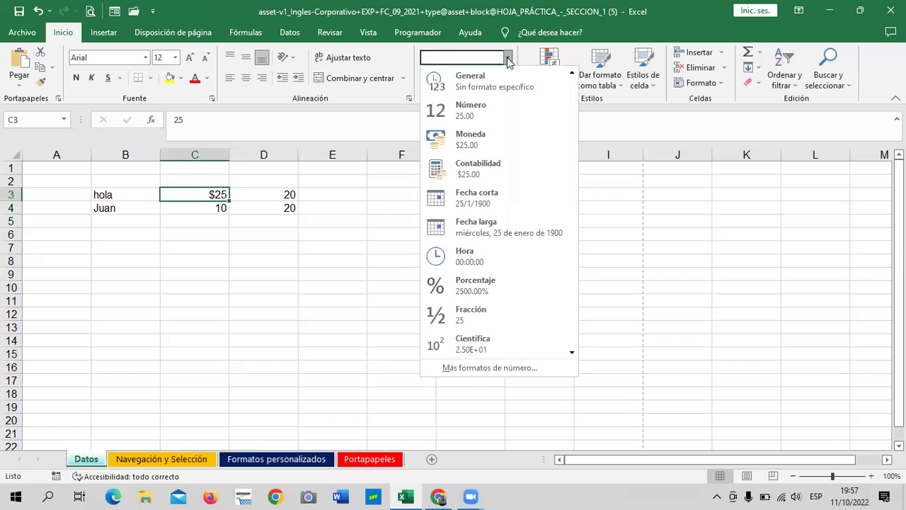
pyautogui.click(508, 59)
pyautogui.click(509, 60)
pyautogui.click(292, 286)
pyautogui.click(507, 61)
pyautogui.click(492, 142)
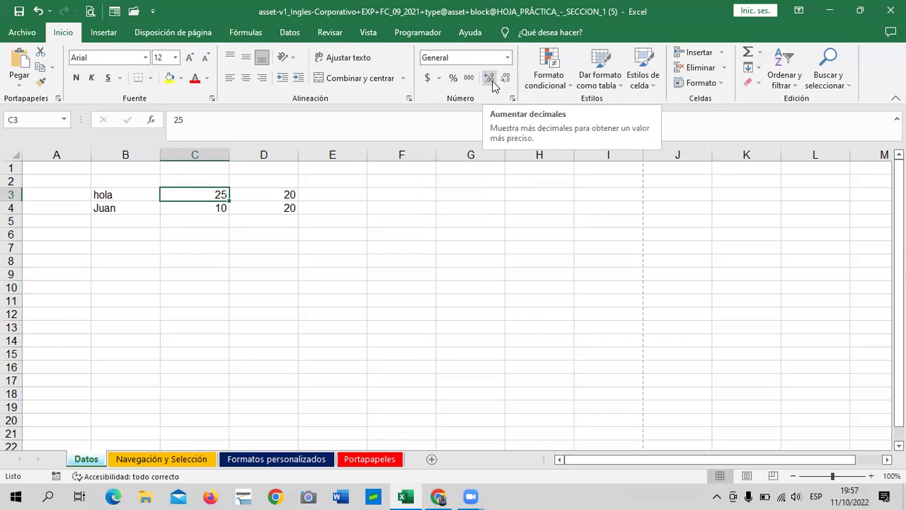
pyautogui.click(466, 271)
pyautogui.click(218, 193)
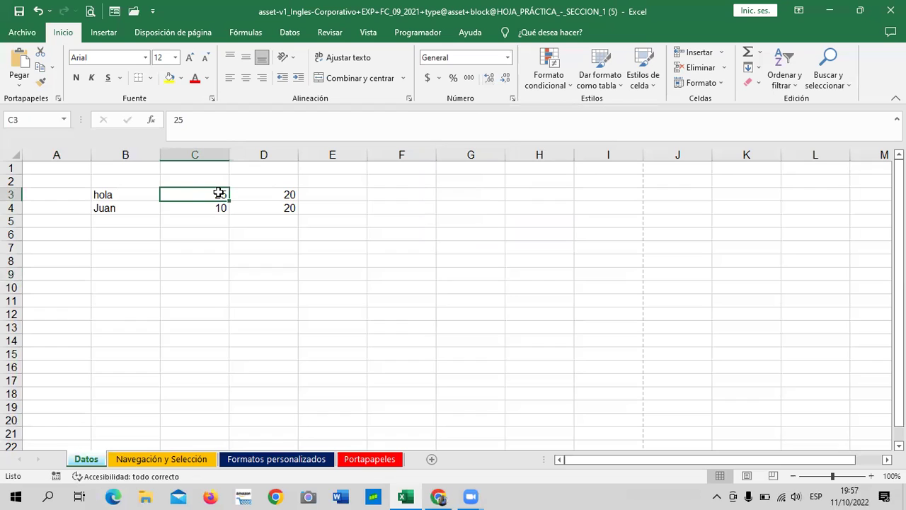
pyautogui.click(508, 60)
# Step: Apply Contabilidad (Accounting) format to C3:D4 from the Number Format list
pyautogui.moveTo(333, 274); pyautogui.dragTo(357, 262)
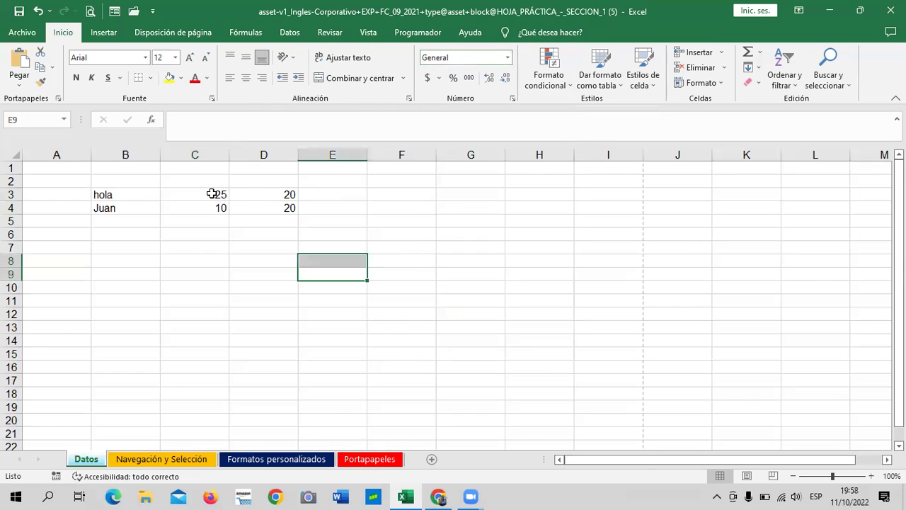
pyautogui.moveTo(212, 192); pyautogui.dragTo(265, 206)
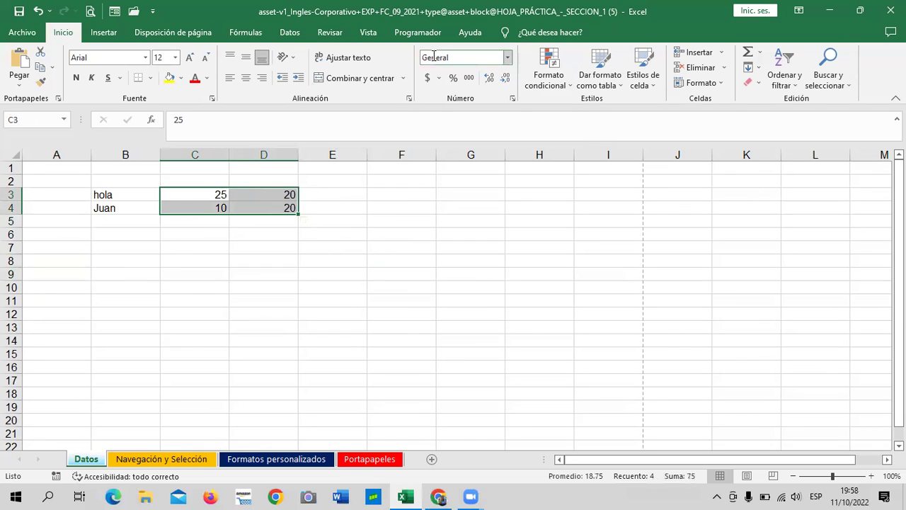
pyautogui.click(508, 60)
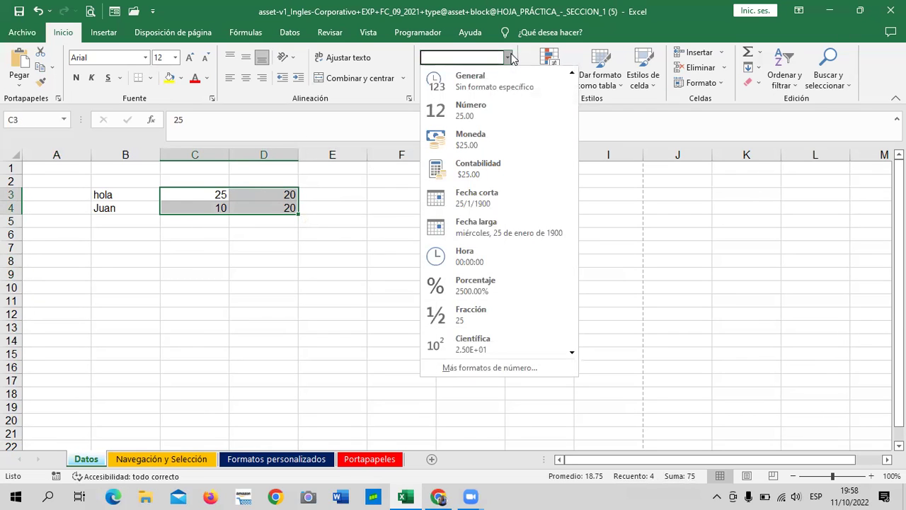
pyautogui.click(515, 169)
pyautogui.click(480, 259)
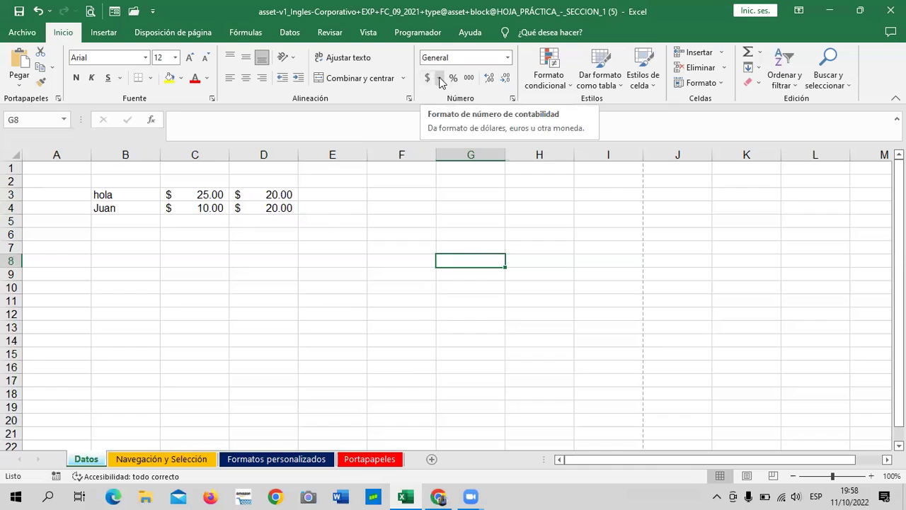
# Step: Try accounting currency options, applying dollar accounting to empty cell F5
pyautogui.click(435, 80)
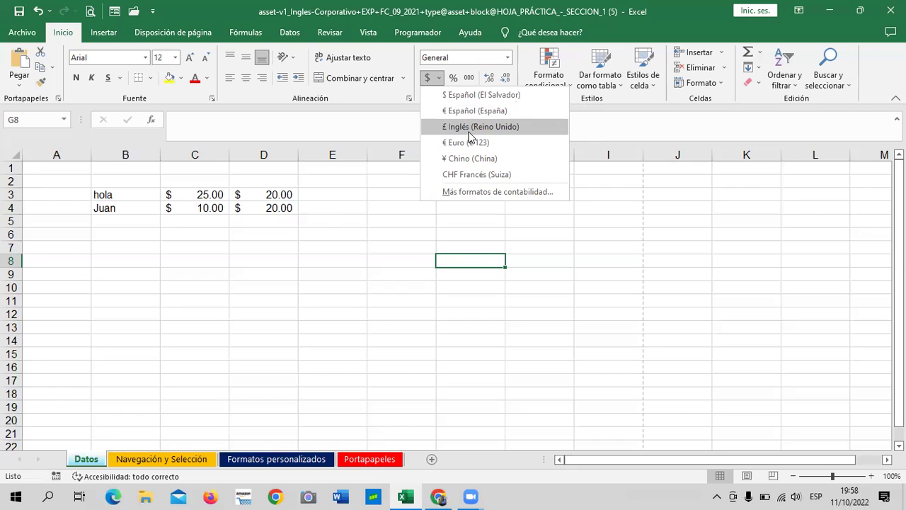
pyautogui.click(449, 159)
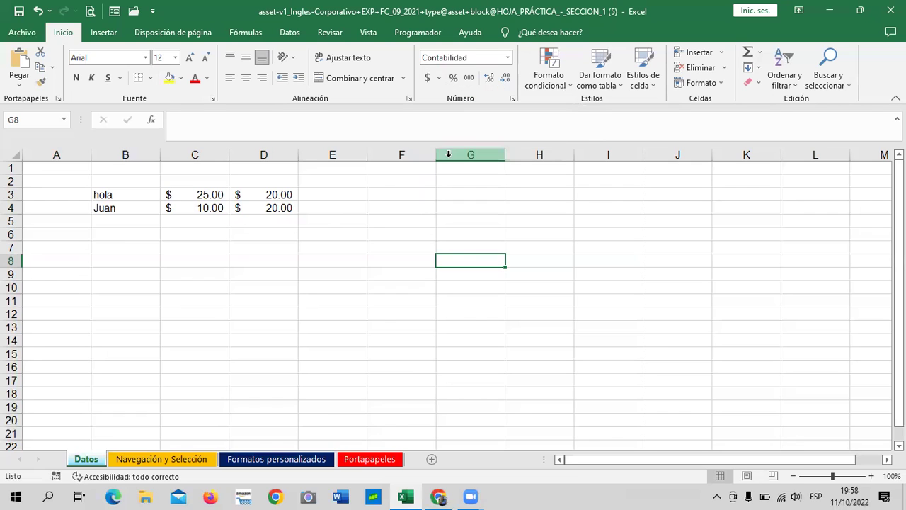
pyautogui.click(375, 227)
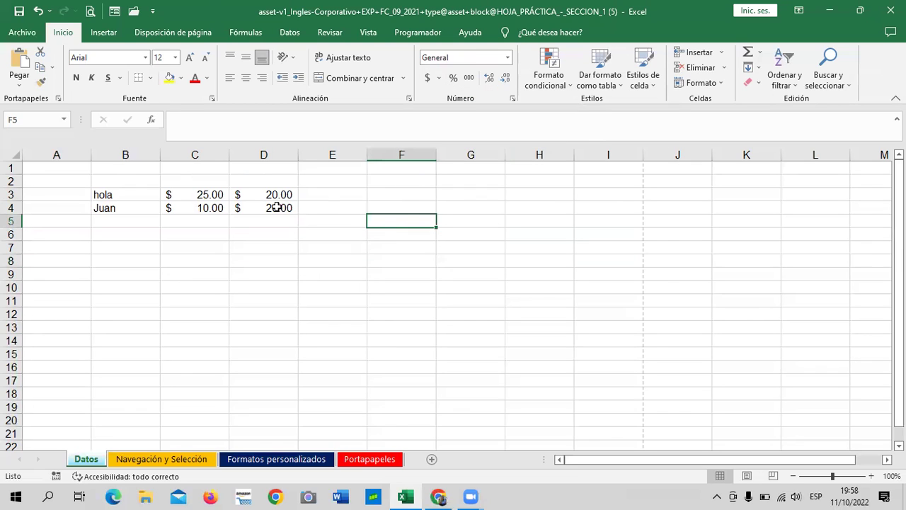
pyautogui.click(440, 78)
pyautogui.click(510, 94)
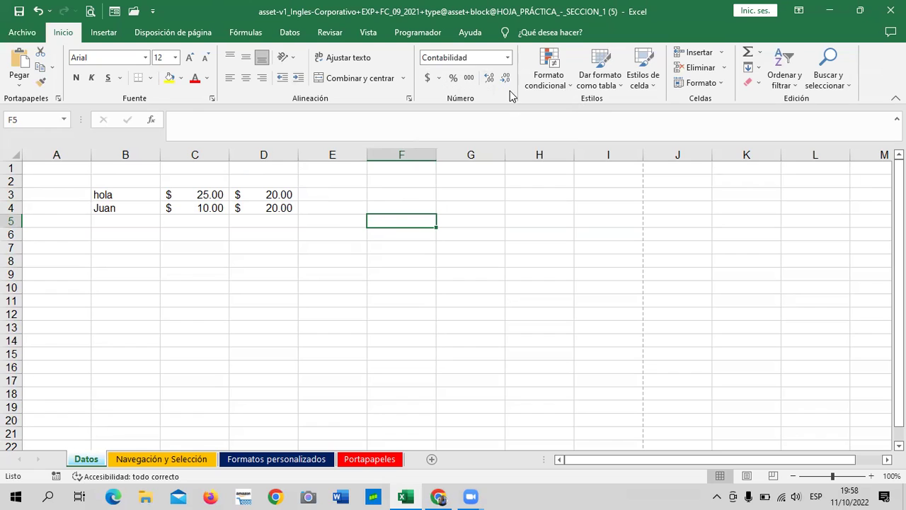
pyautogui.click(531, 233)
pyautogui.click(307, 276)
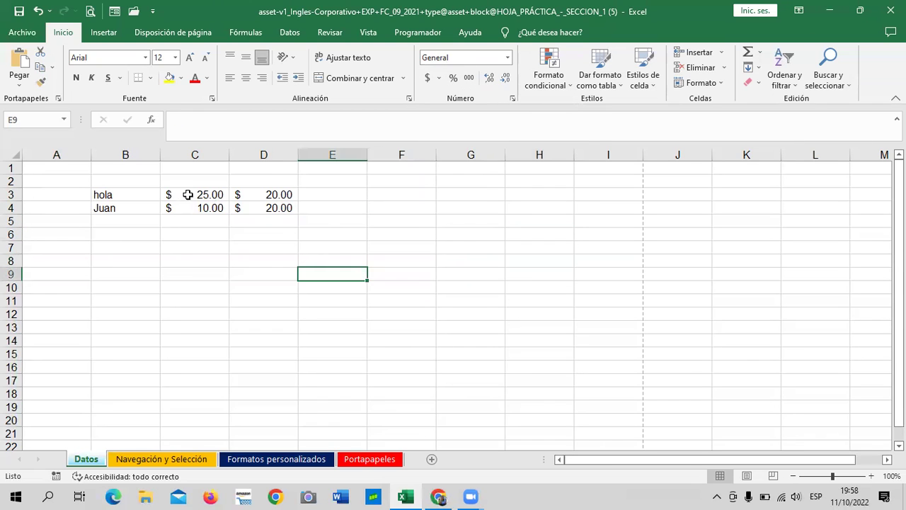
# Step: Apply dollar accounting format to C3:D4 with the $ button
pyautogui.moveTo(187, 195); pyautogui.dragTo(279, 209)
pyautogui.click(429, 80)
pyautogui.click(451, 275)
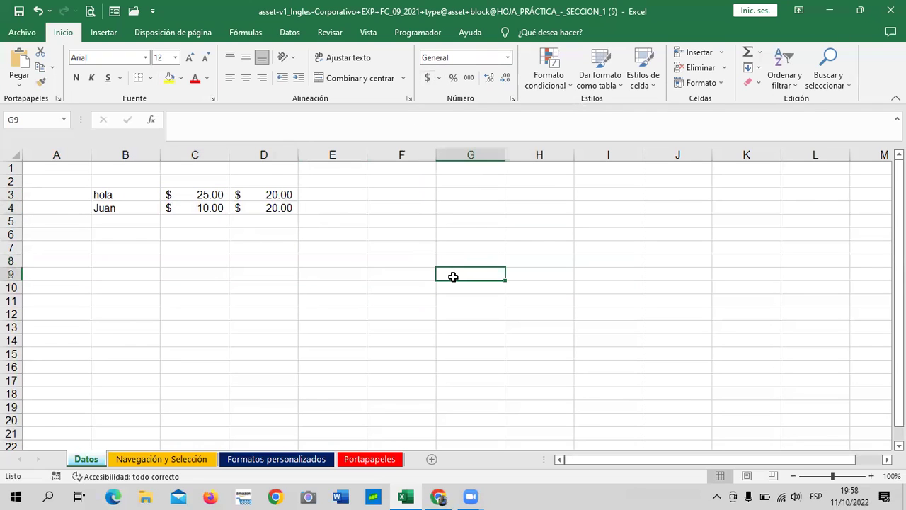
pyautogui.moveTo(167, 197); pyautogui.dragTo(287, 210)
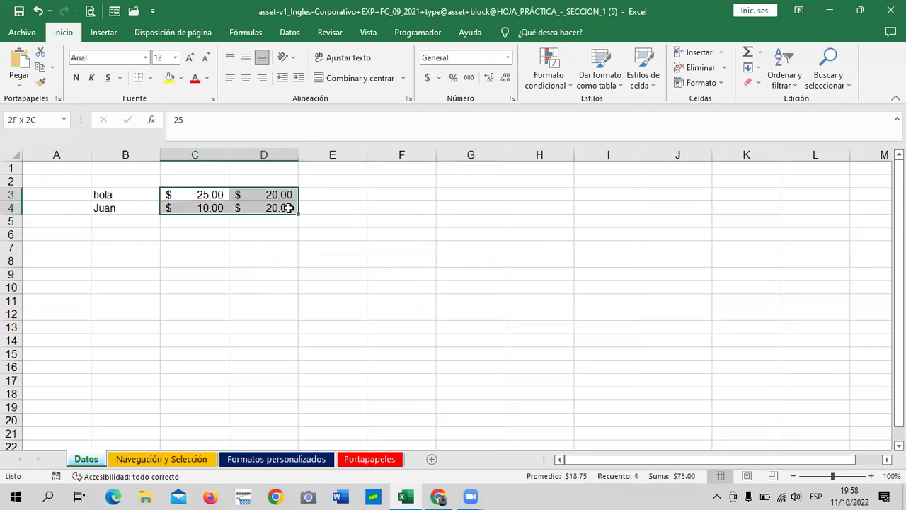
pyautogui.click(327, 230)
# Step: Choose Accounting again for C3:D4 so amounts read $ 25.00, $ 20.00, $ 10.00, $ 20.00
pyautogui.moveTo(186, 197); pyautogui.dragTo(273, 206)
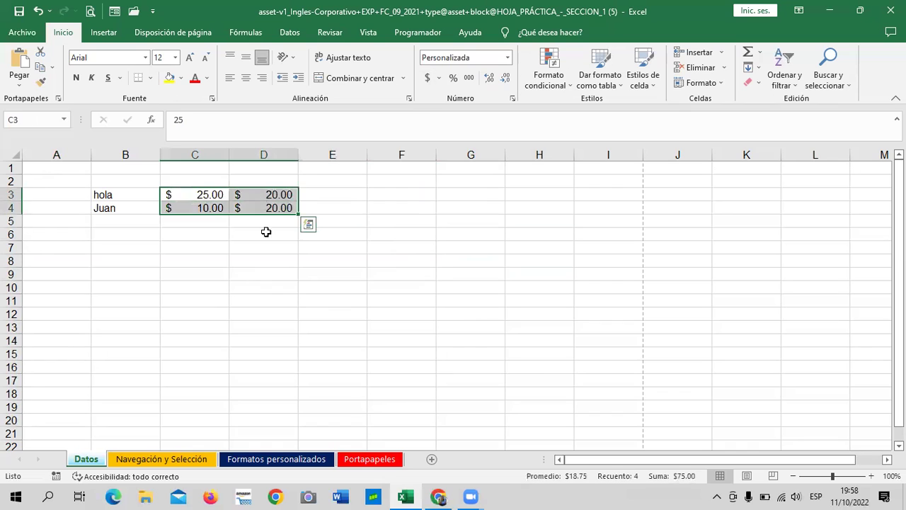
pyautogui.click(507, 60)
pyautogui.click(497, 168)
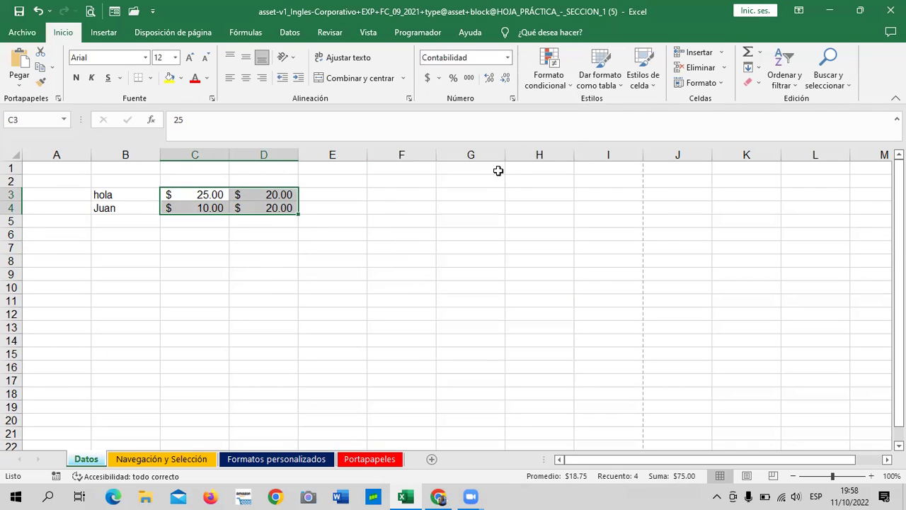
pyautogui.click(477, 219)
pyautogui.click(262, 199)
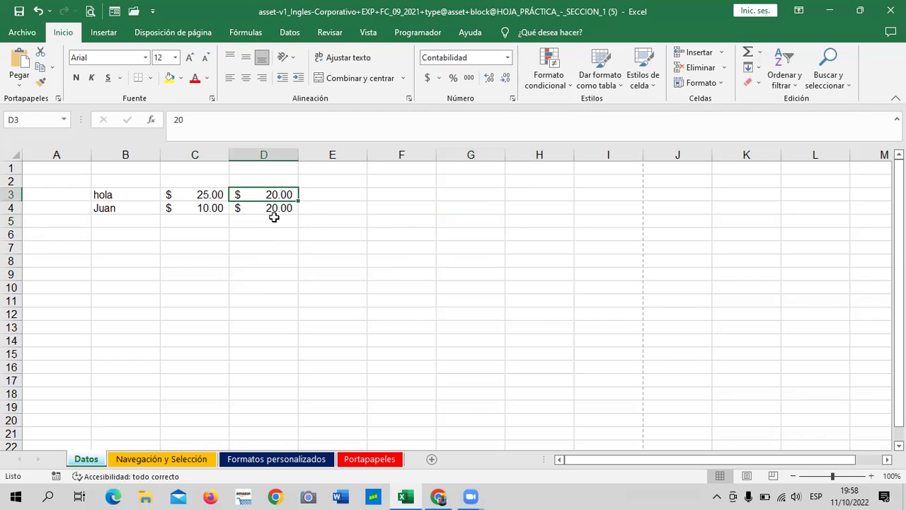
pyautogui.moveTo(199, 198); pyautogui.dragTo(251, 208)
pyautogui.click(126, 301)
pyautogui.click(198, 195)
pyautogui.moveTo(199, 195); pyautogui.dragTo(260, 206)
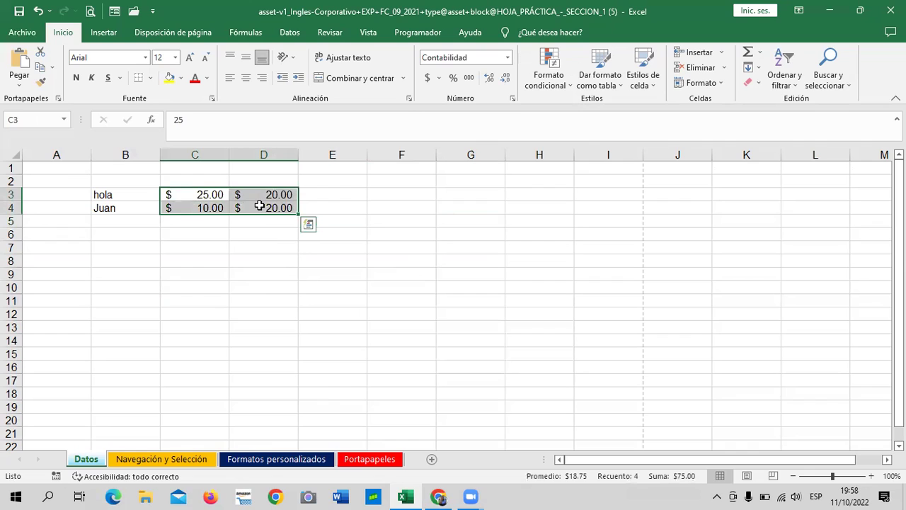
# Step: Remove both decimal places from the accounting amounts, then reselect C3:D4
pyautogui.click(507, 80)
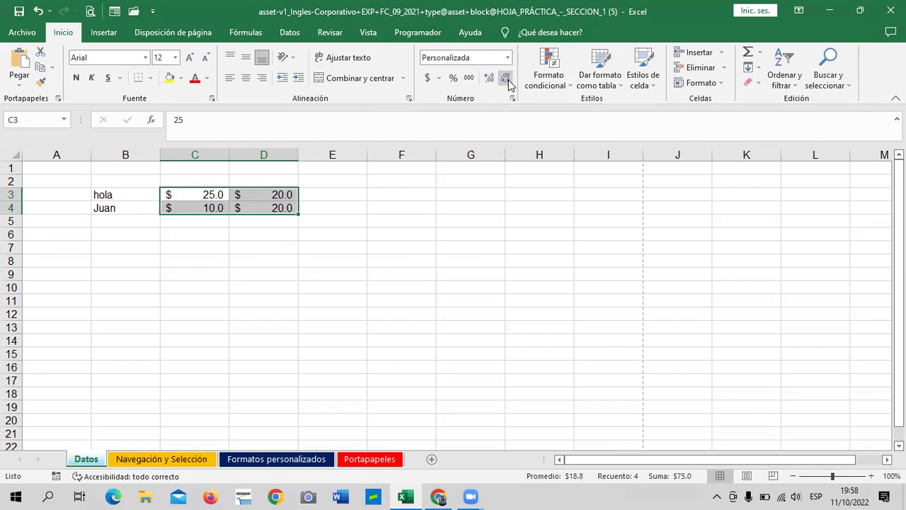
pyautogui.click(507, 79)
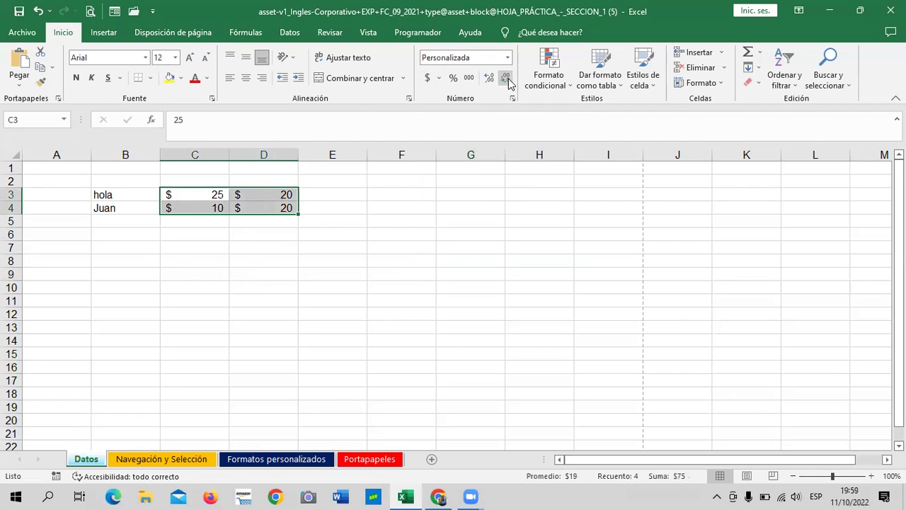
pyautogui.click(442, 281)
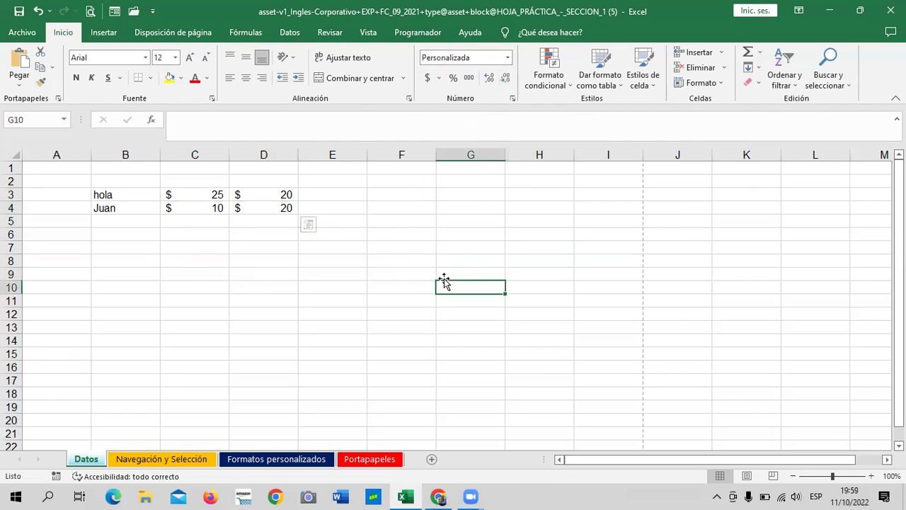
pyautogui.click(202, 195)
pyautogui.click(264, 194)
pyautogui.click(196, 208)
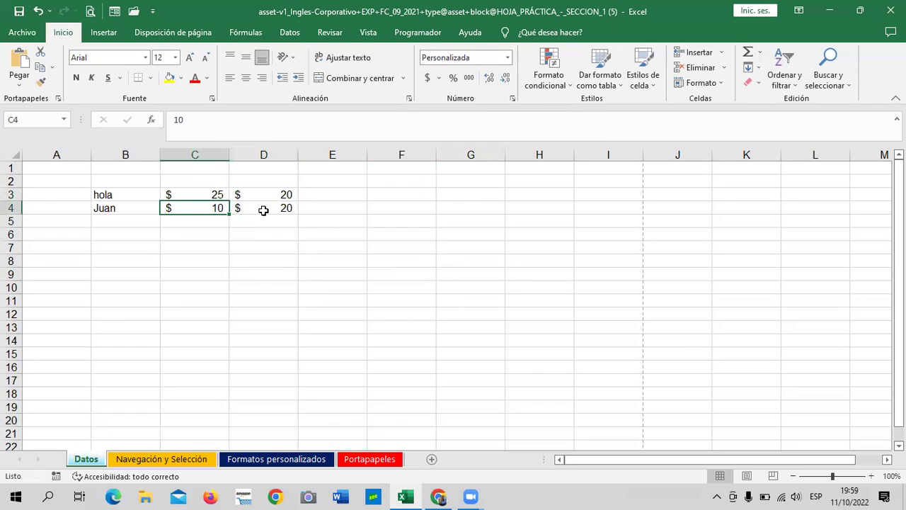
pyautogui.moveTo(205, 197); pyautogui.dragTo(263, 209)
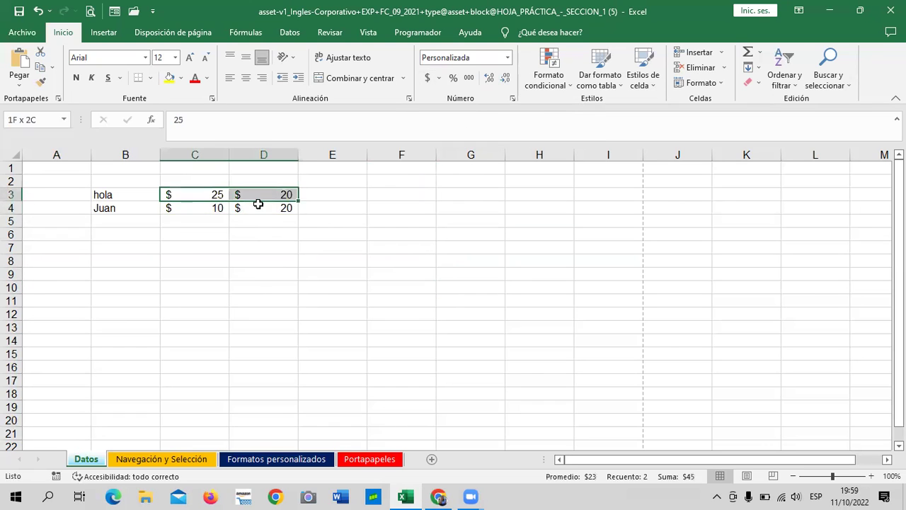
# Step: Adjust decimals so C3:D4 show whole amounts: $ 25, $ 20, $ 10, $ 20
pyautogui.click(490, 79)
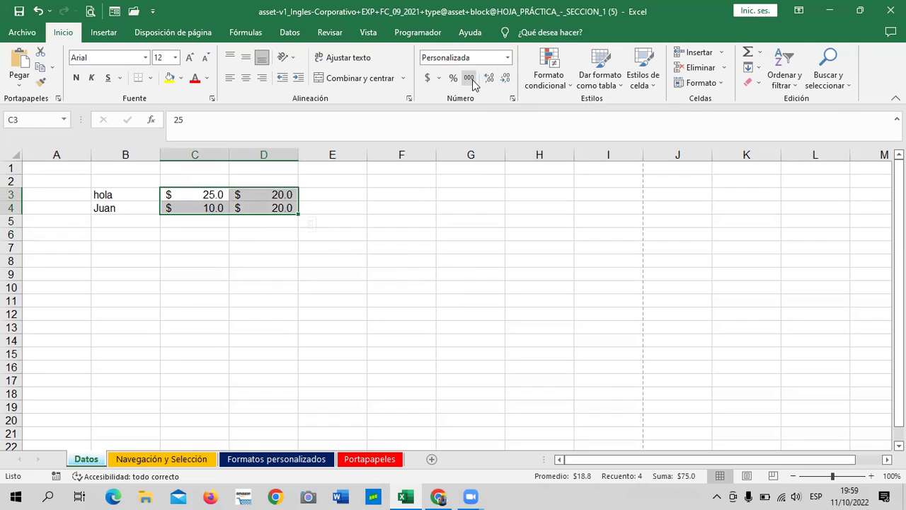
pyautogui.moveTo(418, 247); pyautogui.dragTo(418, 235)
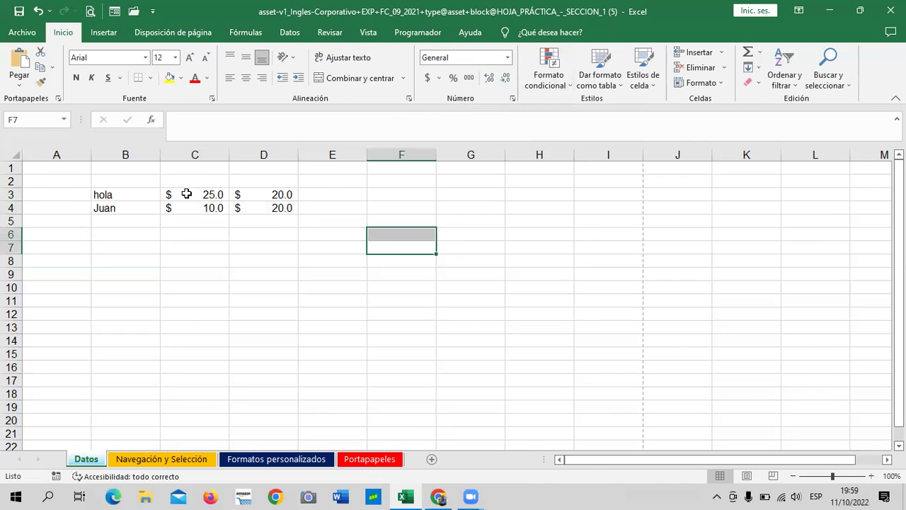
pyautogui.moveTo(187, 194); pyautogui.dragTo(269, 208)
pyautogui.click(506, 78)
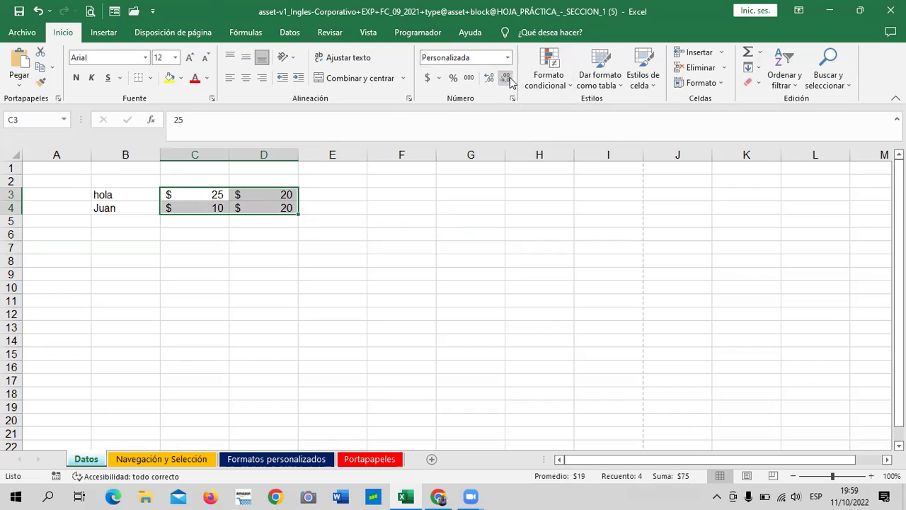
pyautogui.click(463, 216)
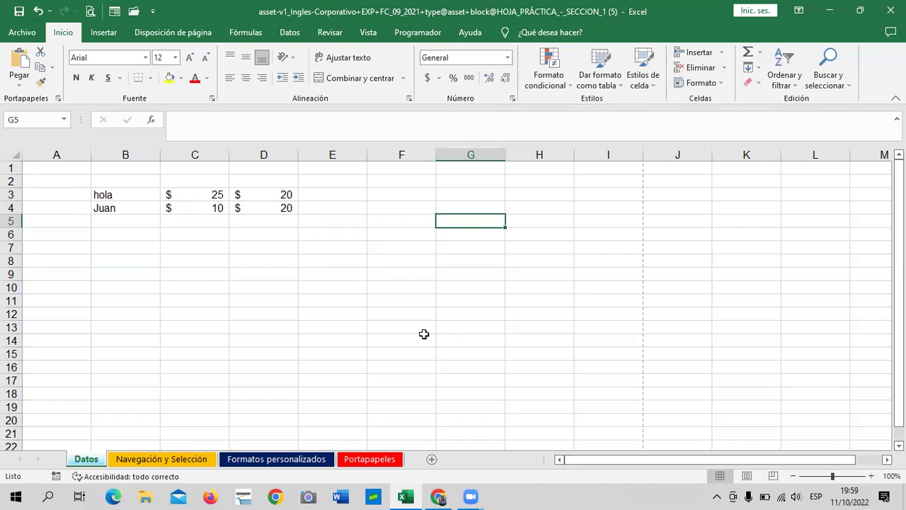
# Step: Check the amounts' format and widen column B to about 31
pyautogui.click(268, 273)
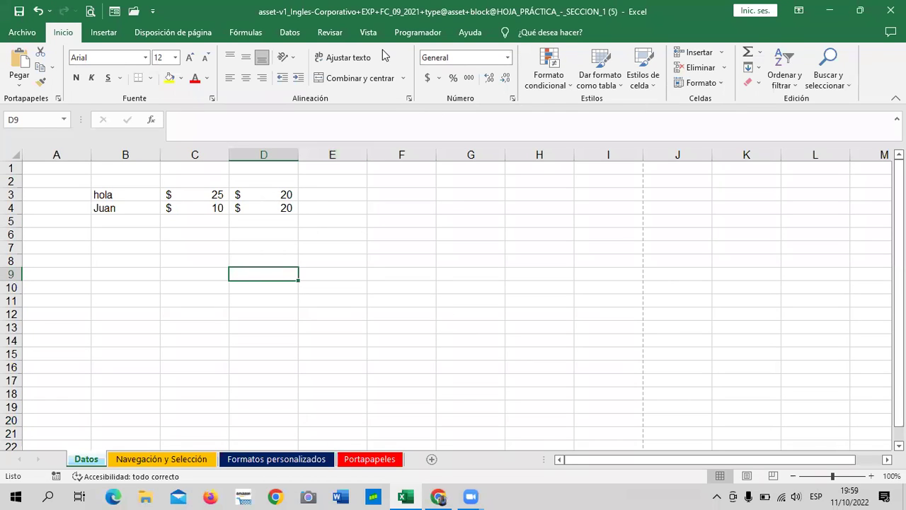
pyautogui.moveTo(167, 190); pyautogui.dragTo(254, 210)
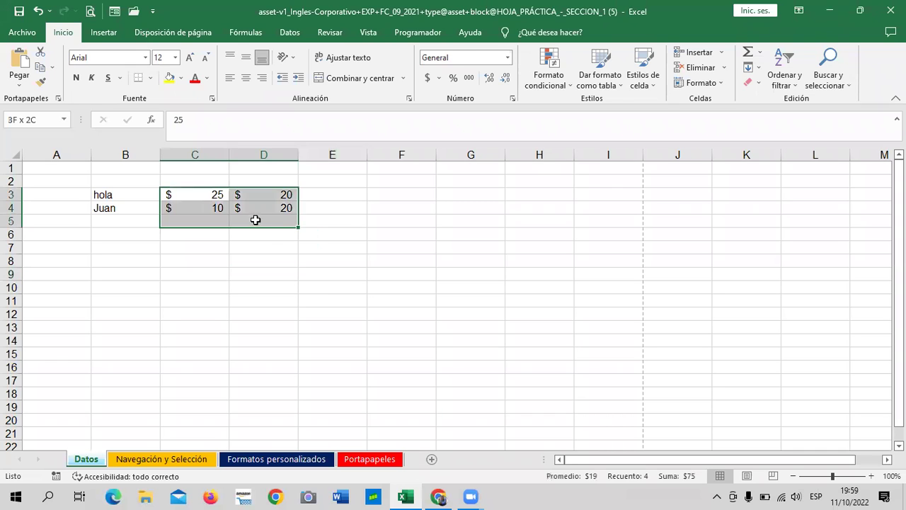
pyautogui.moveTo(404, 221); pyautogui.dragTo(404, 228)
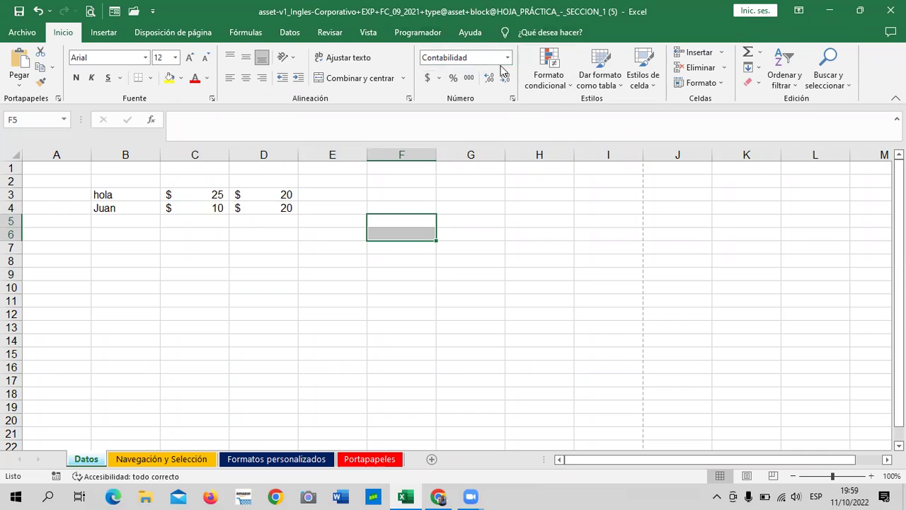
pyautogui.click(280, 258)
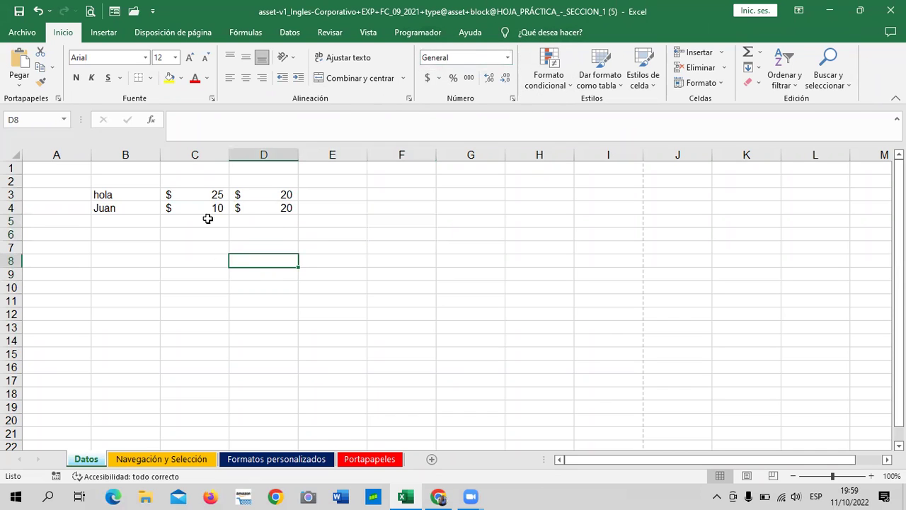
pyautogui.moveTo(158, 155); pyautogui.dragTo(282, 162)
# Step: Restore column B's original width and type a long string of d's in B7
pyautogui.click(143, 194)
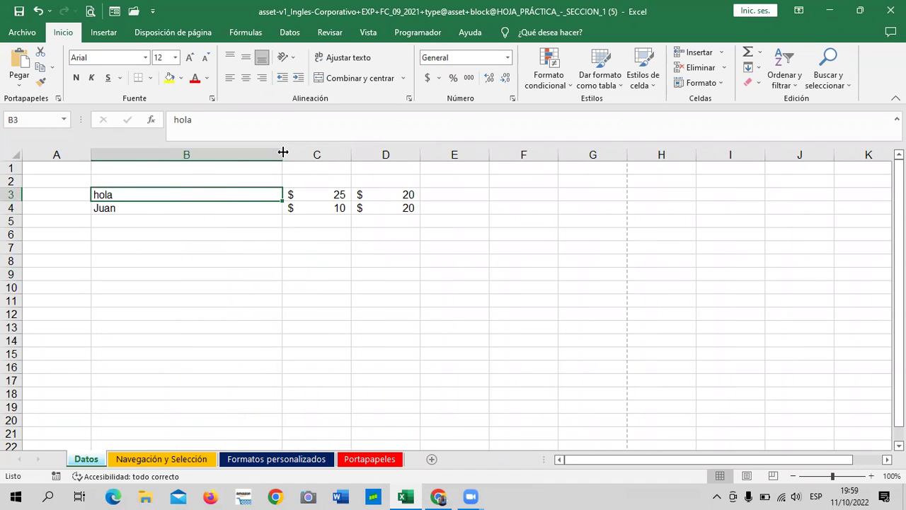
pyautogui.moveTo(198, 168); pyautogui.dragTo(167, 161)
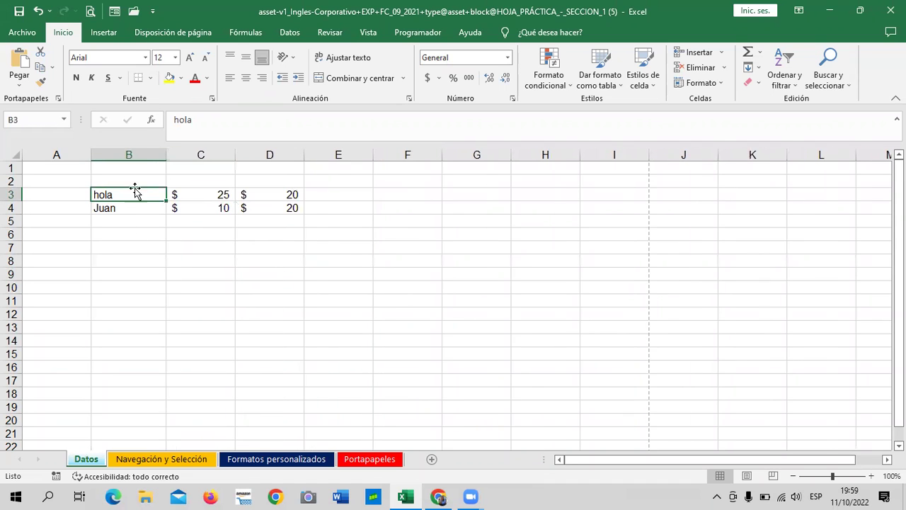
pyautogui.click(124, 251)
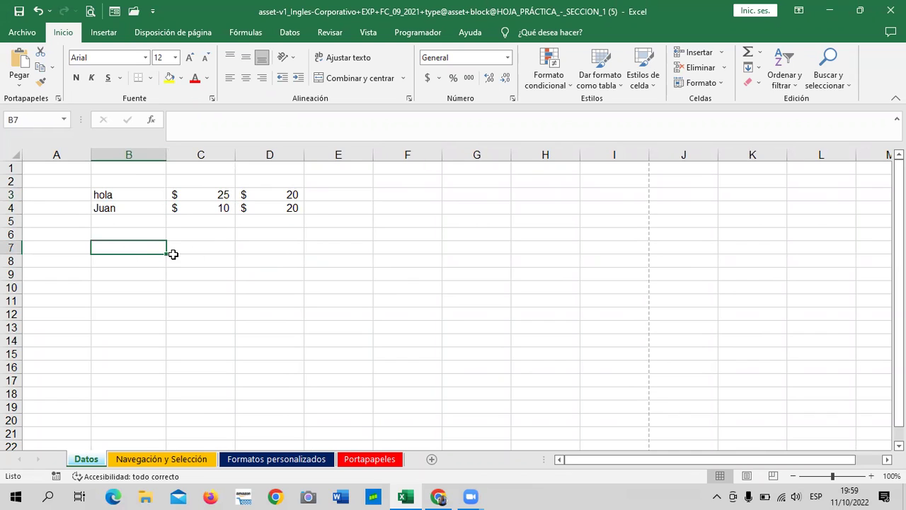
pyautogui.write('d')
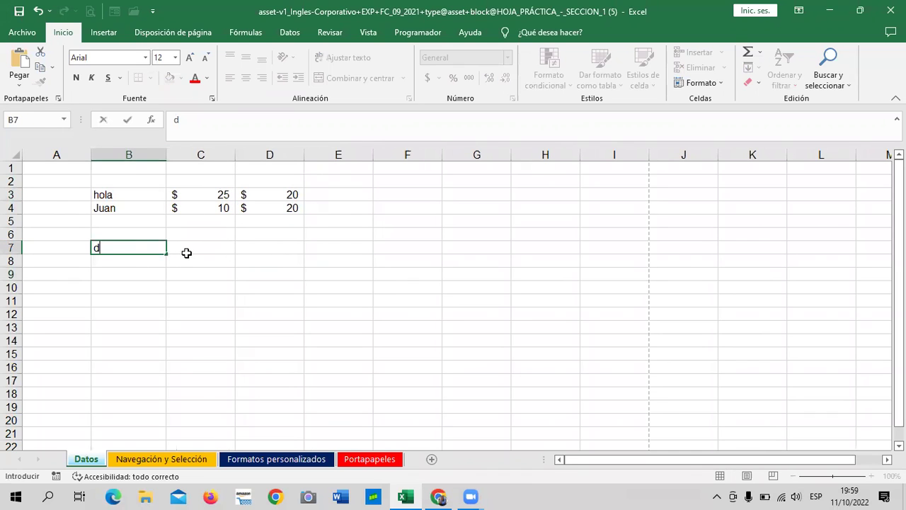
pyautogui.write('ddddddddddddddddddddddddddddddddddddddddddddd')
pyautogui.moveTo(339, 300); pyautogui.dragTo(340, 326)
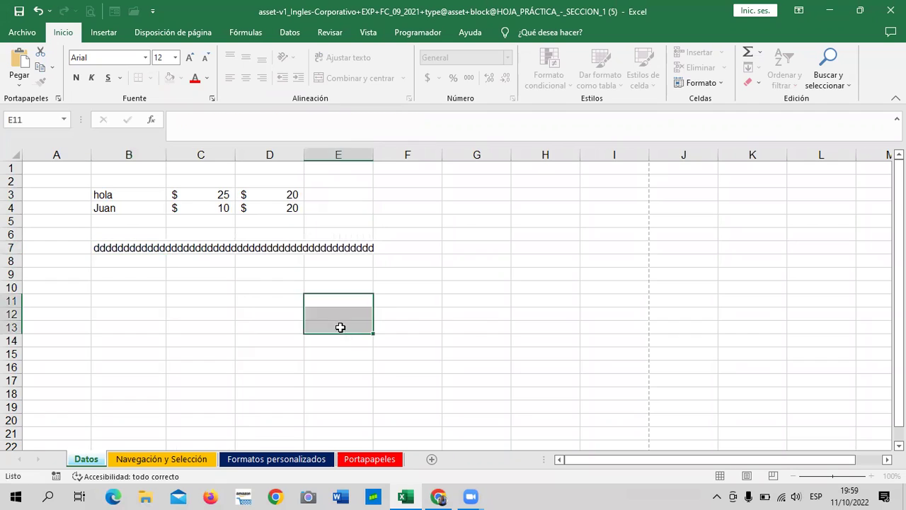
# Step: Confirm C7:E7 are empty under the overflow, then widen column B to 48.56
pyautogui.click(482, 324)
pyautogui.click(314, 245)
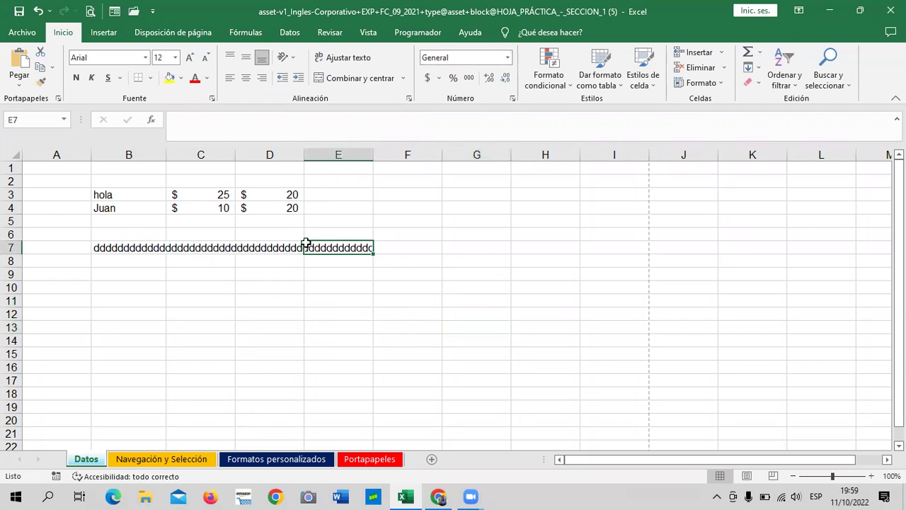
pyautogui.click(271, 247)
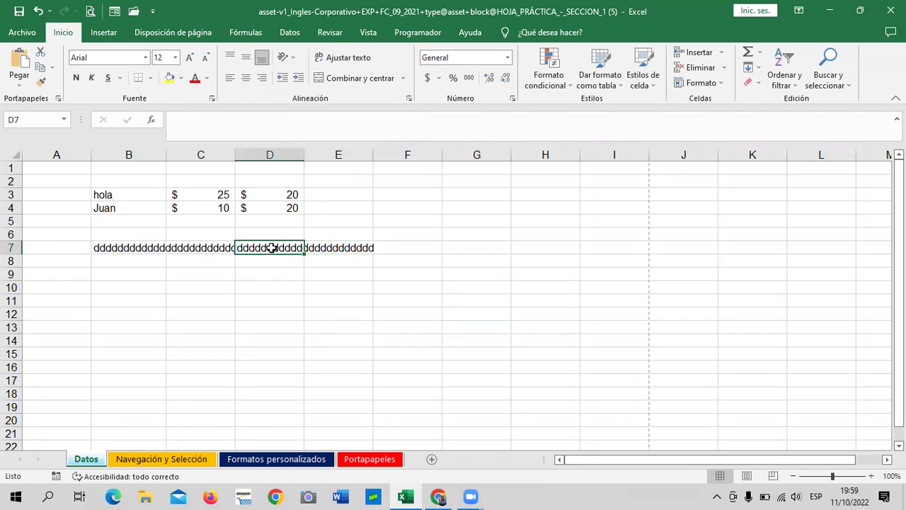
pyautogui.click(353, 245)
pyautogui.click(268, 249)
pyautogui.click(208, 248)
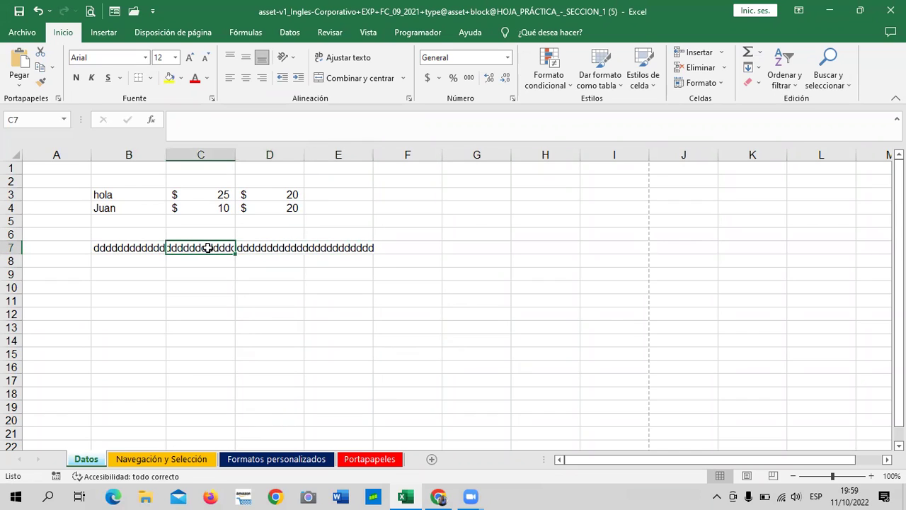
pyautogui.click(126, 248)
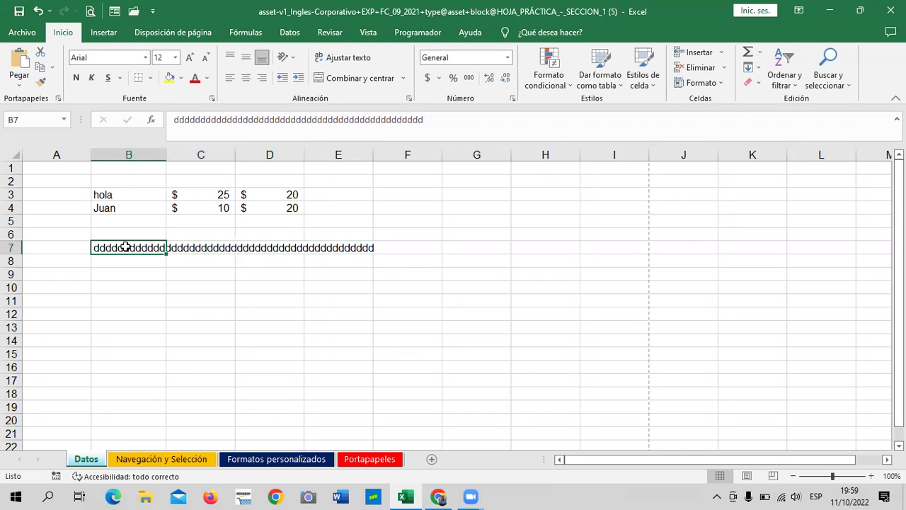
pyautogui.click(193, 332)
pyautogui.click(366, 248)
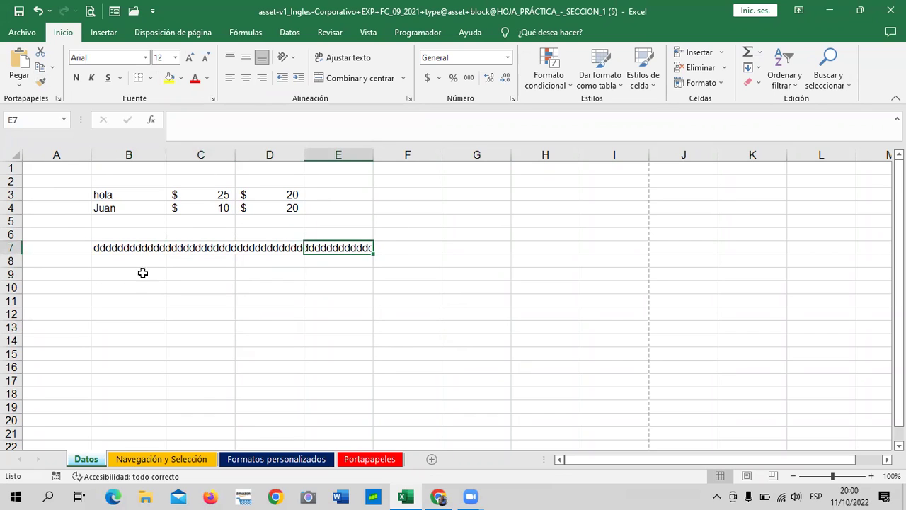
pyautogui.click(113, 248)
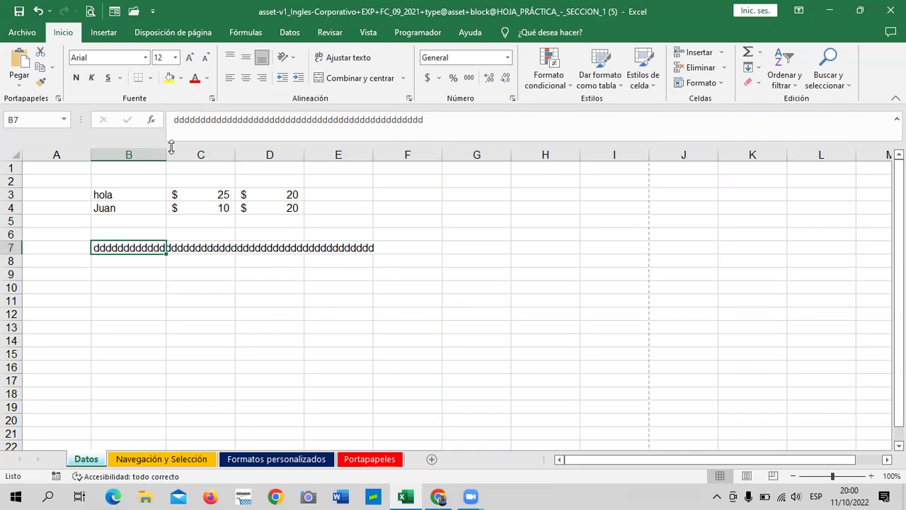
pyautogui.moveTo(168, 154); pyautogui.dragTo(388, 153)
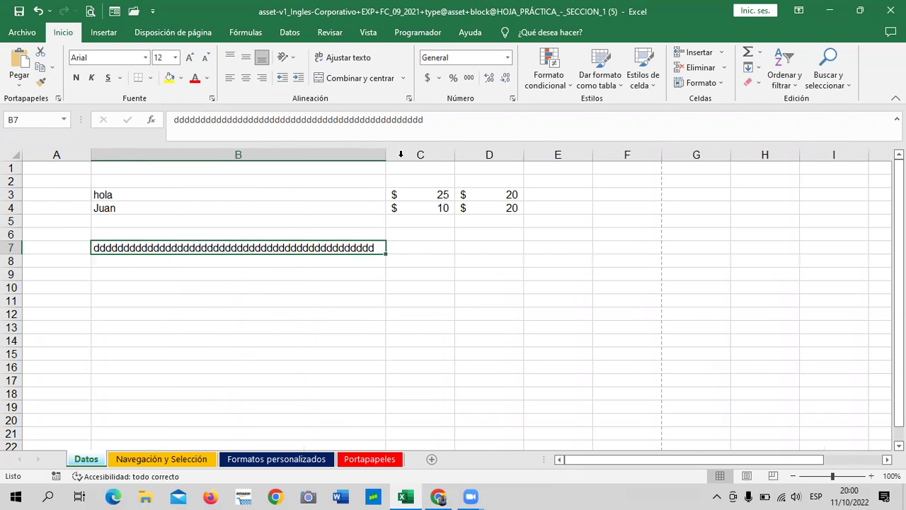
# Step: Narrow column B back to its normal width of about 130 pixels
pyautogui.click(279, 329)
pyautogui.click(264, 244)
pyautogui.click(242, 331)
pyautogui.click(219, 239)
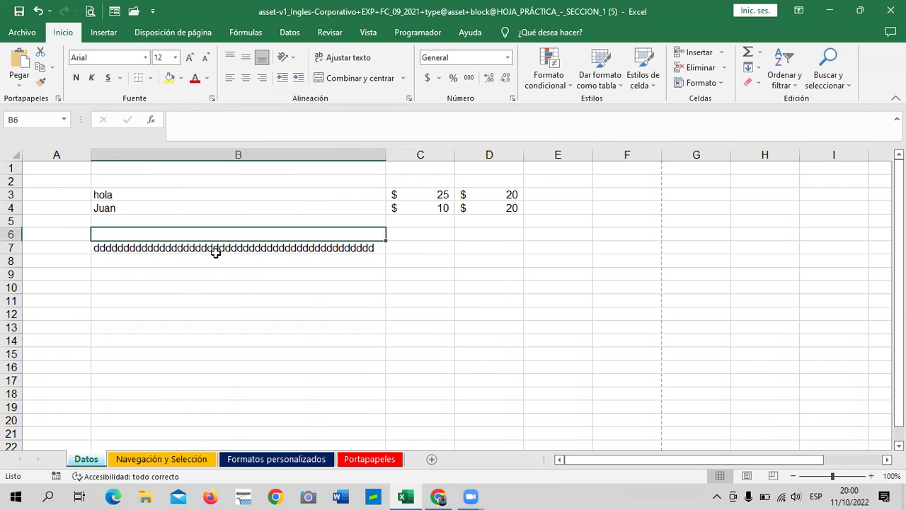
pyautogui.click(216, 249)
pyautogui.click(384, 155)
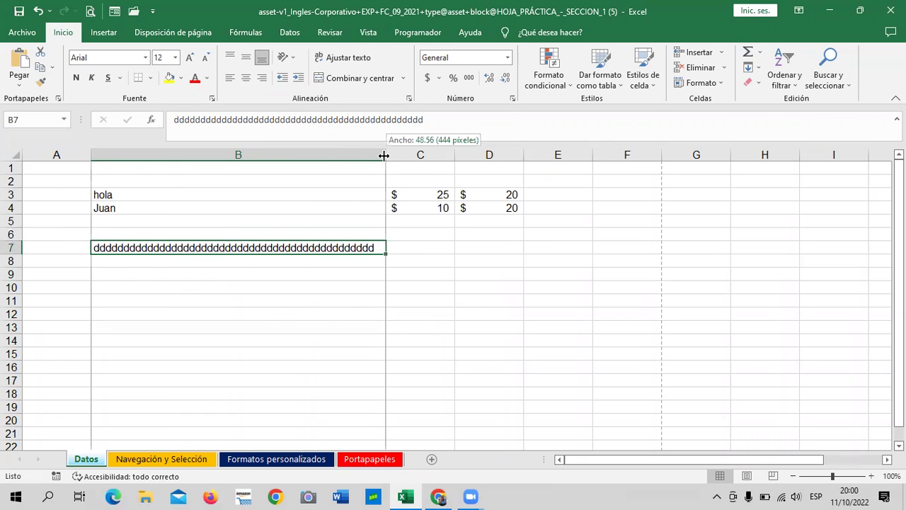
pyautogui.moveTo(179, 160); pyautogui.dragTo(177, 158)
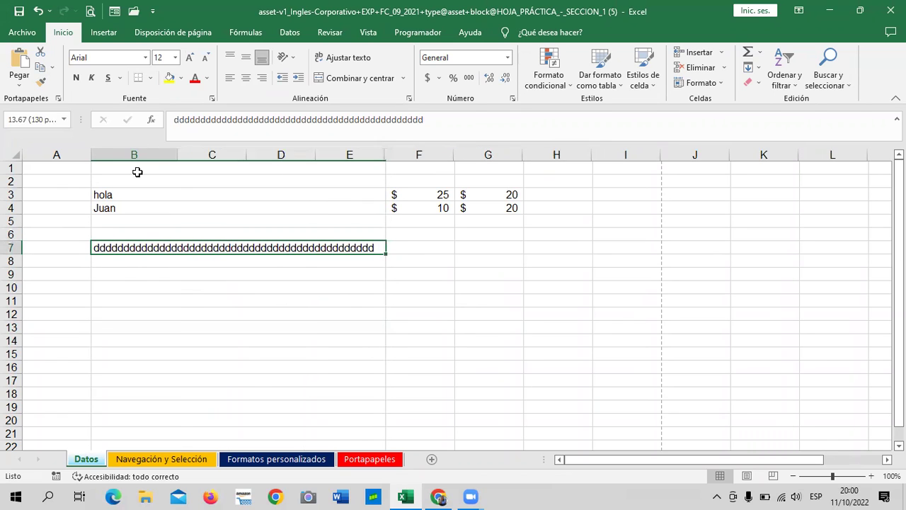
# Step: Merge and centre B7:E7 over the long string of d's
pyautogui.click(134, 313)
pyautogui.moveTo(125, 249); pyautogui.dragTo(368, 249)
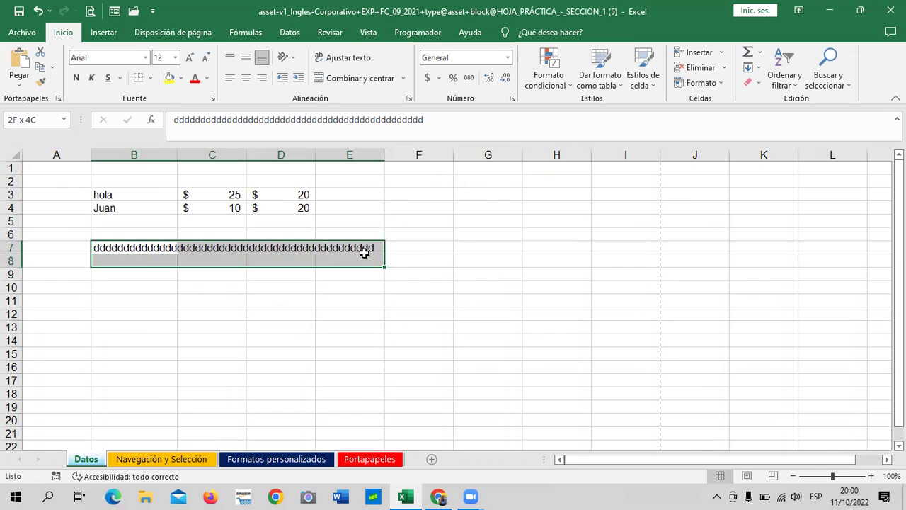
pyautogui.click(381, 78)
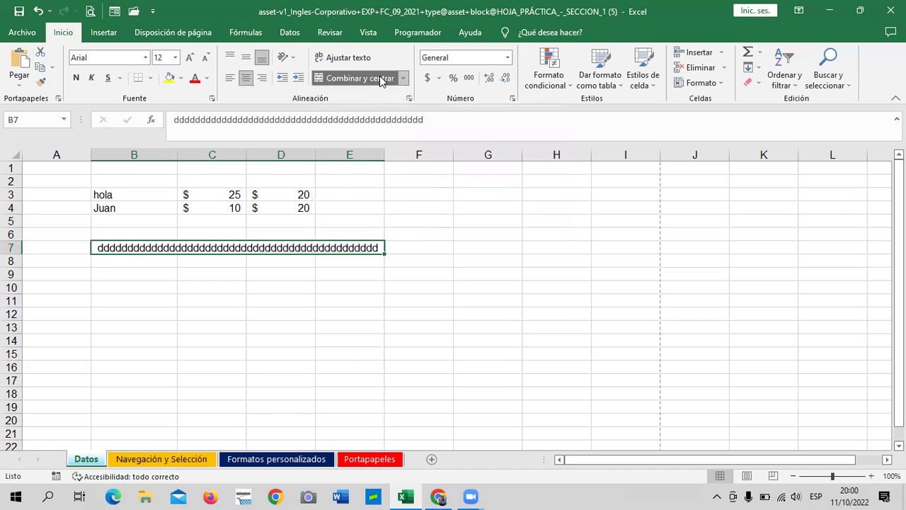
pyautogui.click(461, 409)
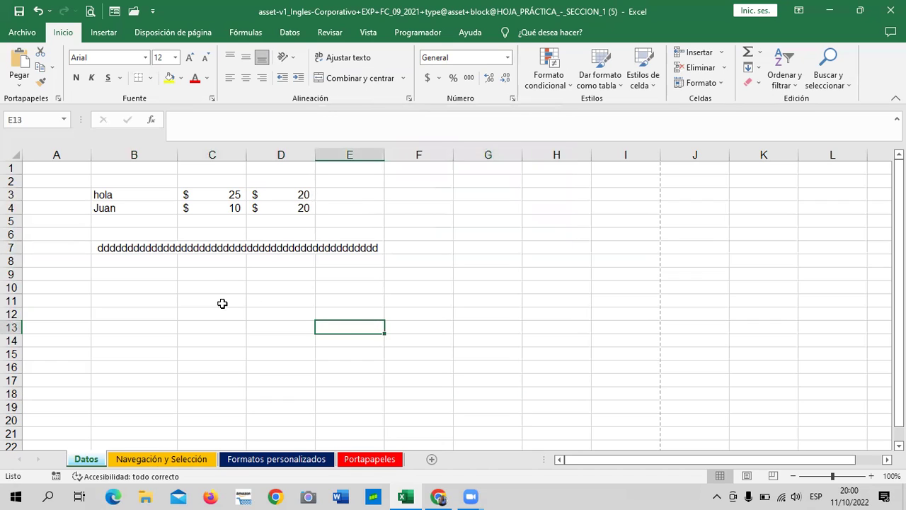
pyautogui.moveTo(212, 278); pyautogui.dragTo(358, 387)
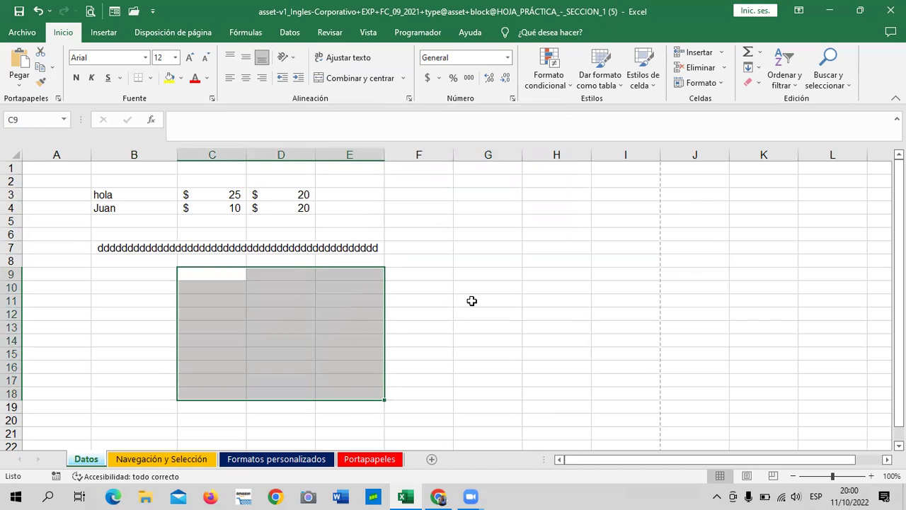
# Step: Apply Combinar y centrar to C9:E18 and verify it acts as one large cell
pyautogui.click(373, 80)
pyautogui.click(506, 272)
pyautogui.click(229, 283)
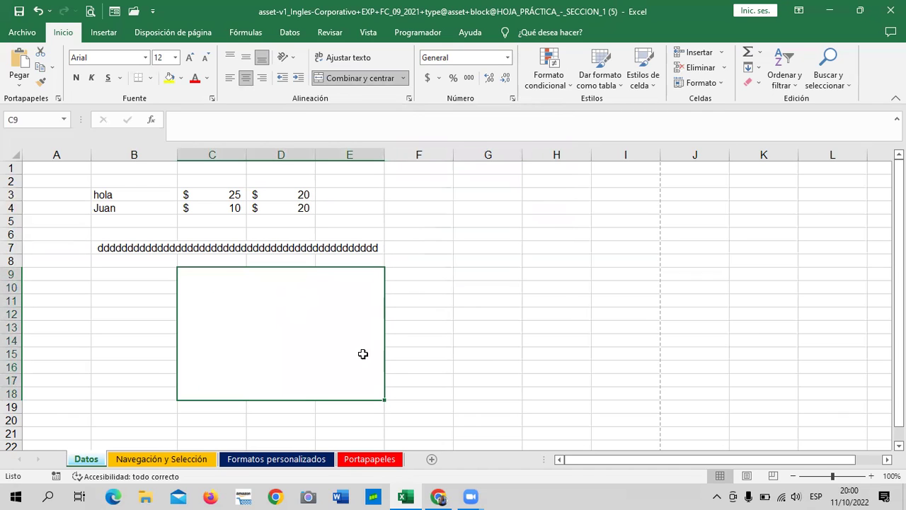
pyautogui.click(586, 292)
pyautogui.click(291, 308)
pyautogui.click(485, 315)
pyautogui.click(245, 301)
pyautogui.click(526, 208)
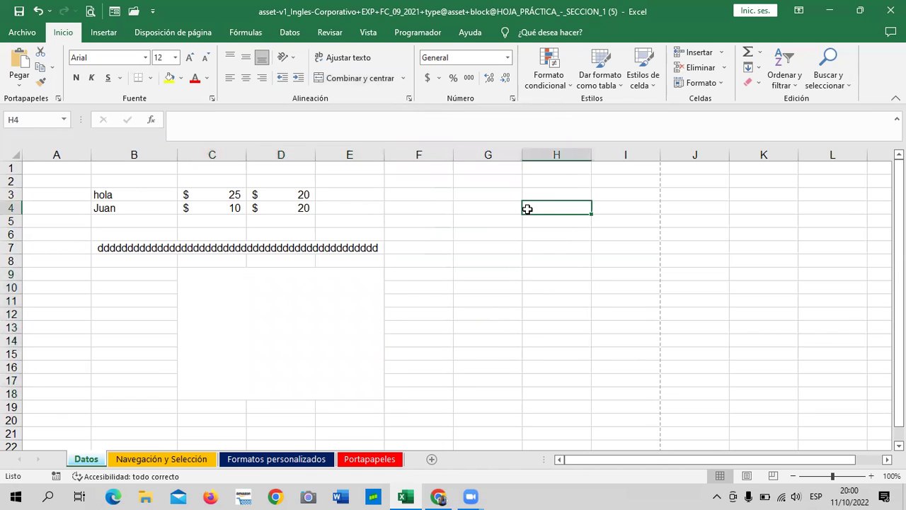
pyautogui.click(248, 332)
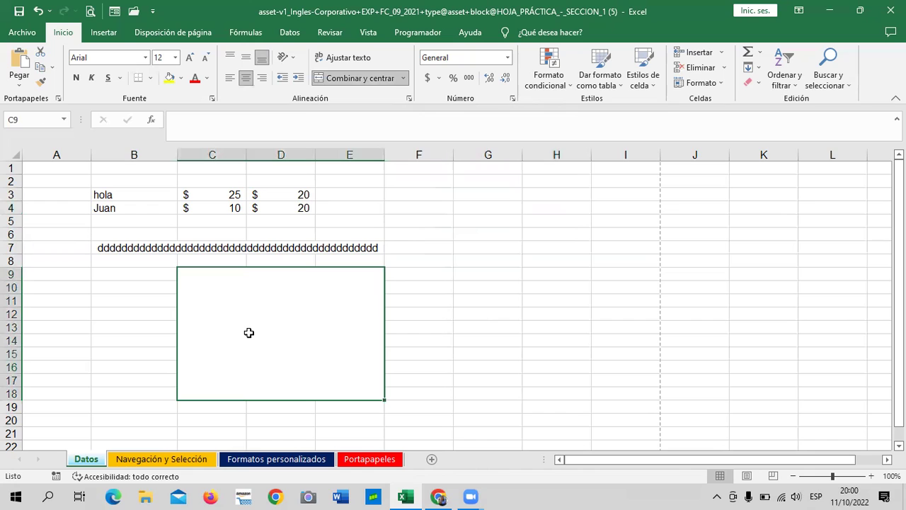